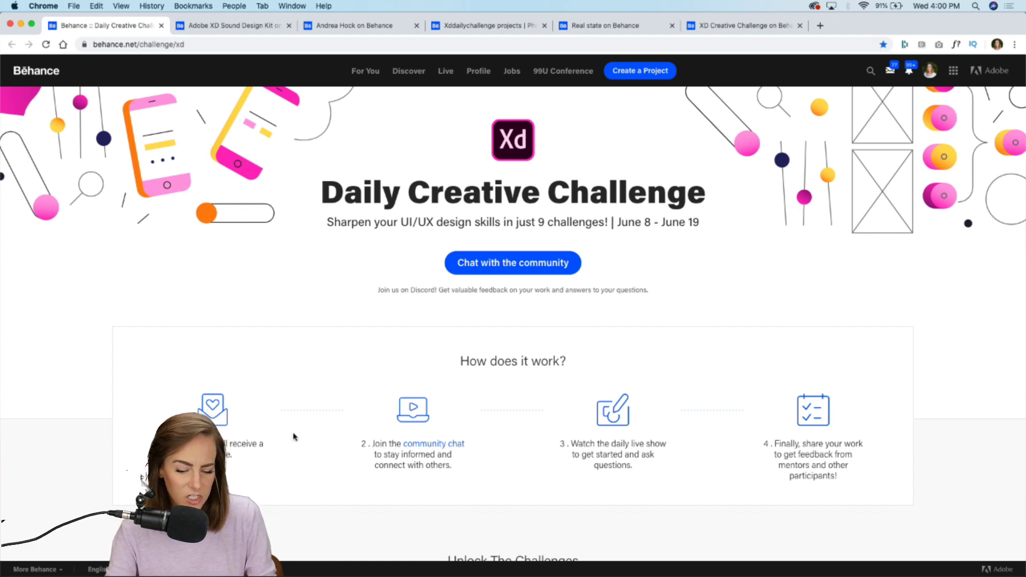
- Open the starter files of the June 10 Progress Meter challenge and download the Challenge 2 folder directly from Dropbox
{"action": "scroll", "coordinate": [293, 437], "scroll_direction": "down", "scroll_amount": 8}
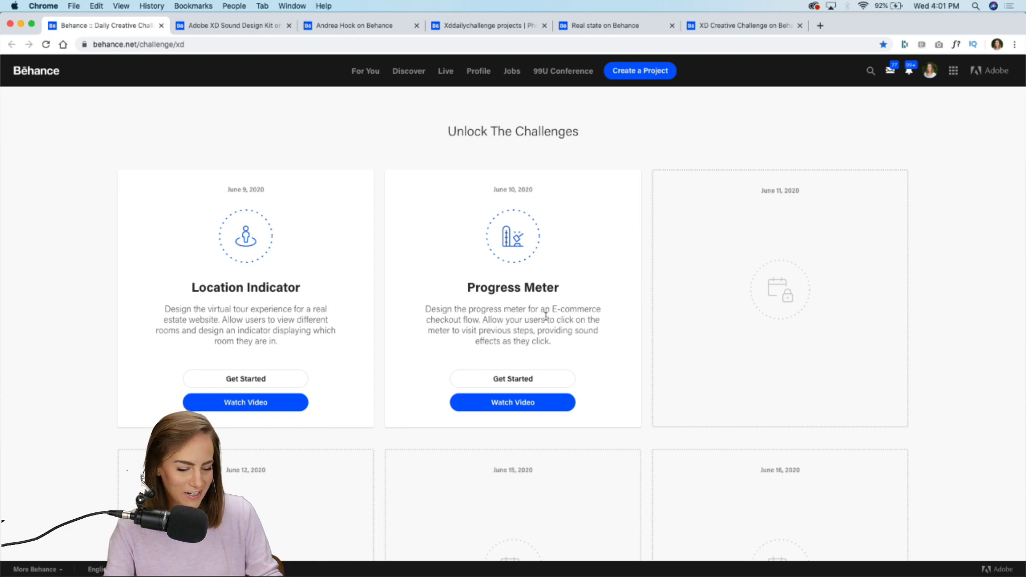
{"action": "left_click", "coordinate": [532, 384]}
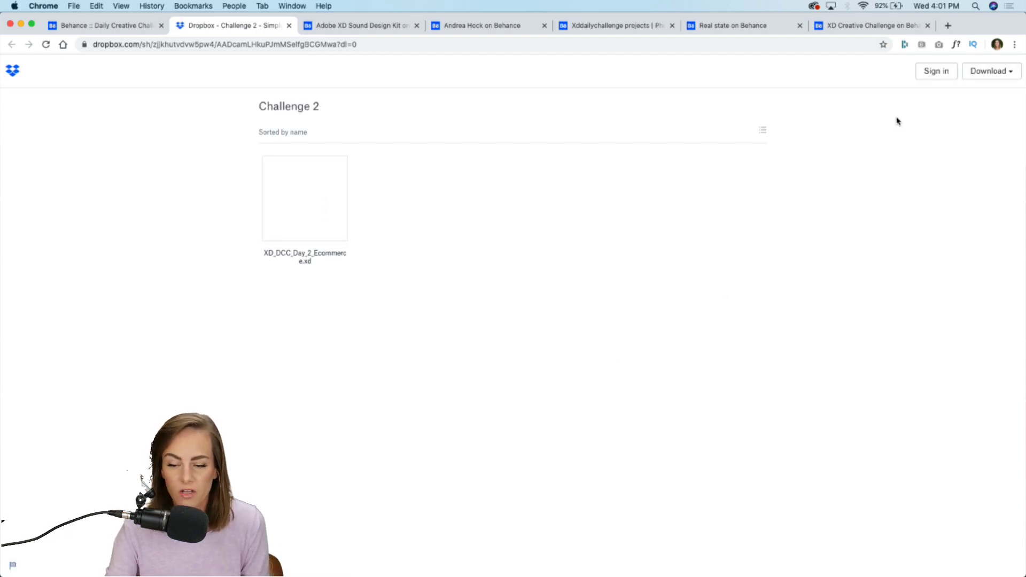
{"action": "left_click", "coordinate": [1006, 71]}
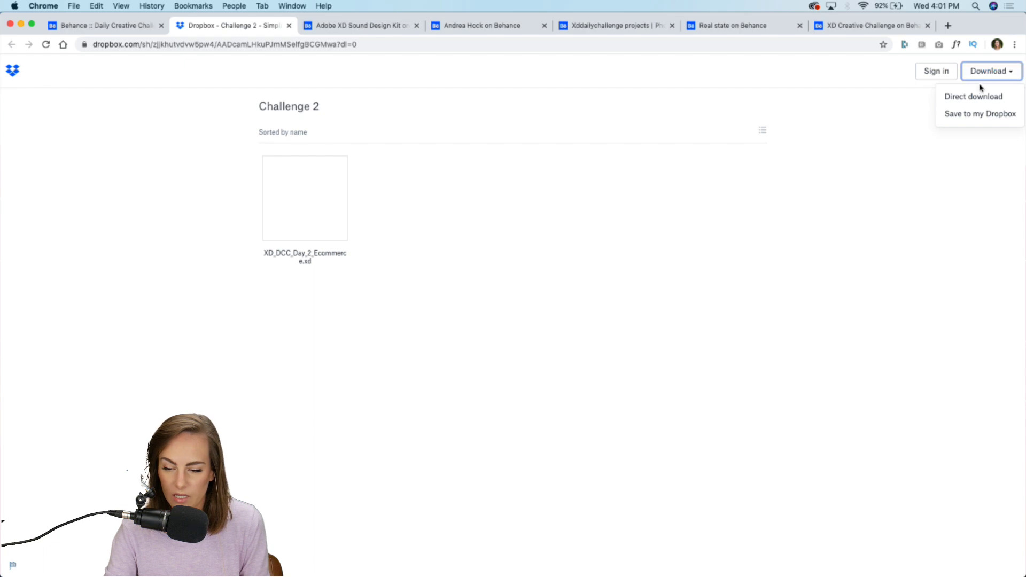
{"action": "left_click", "coordinate": [969, 97]}
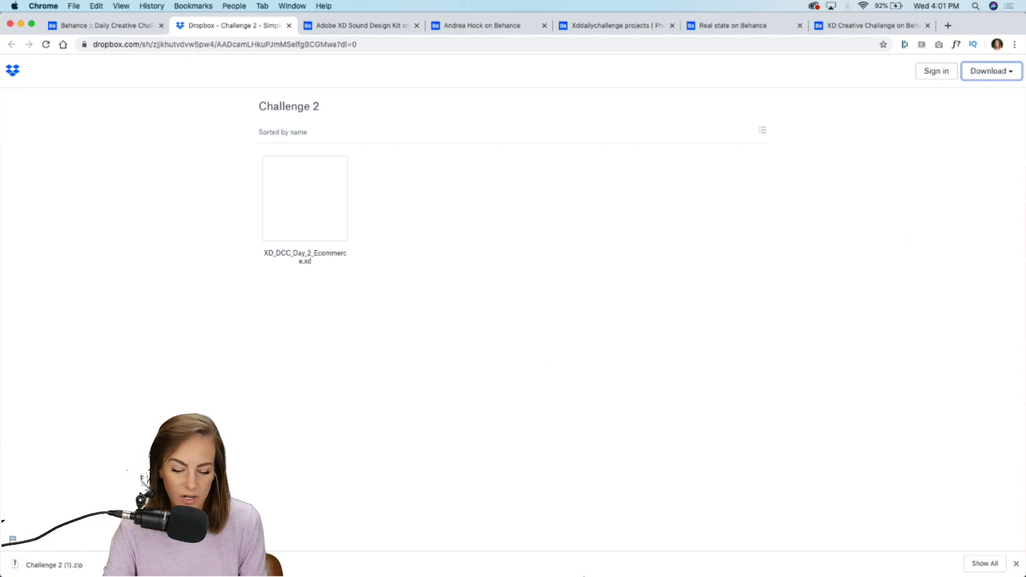
- Check the XD_DCC_Day_2_Ecommerce file in Adobe XD and return to the Behance challenge page in Chrome, dismissing the download bar
{"action": "left_click", "coordinate": [608, 561]}
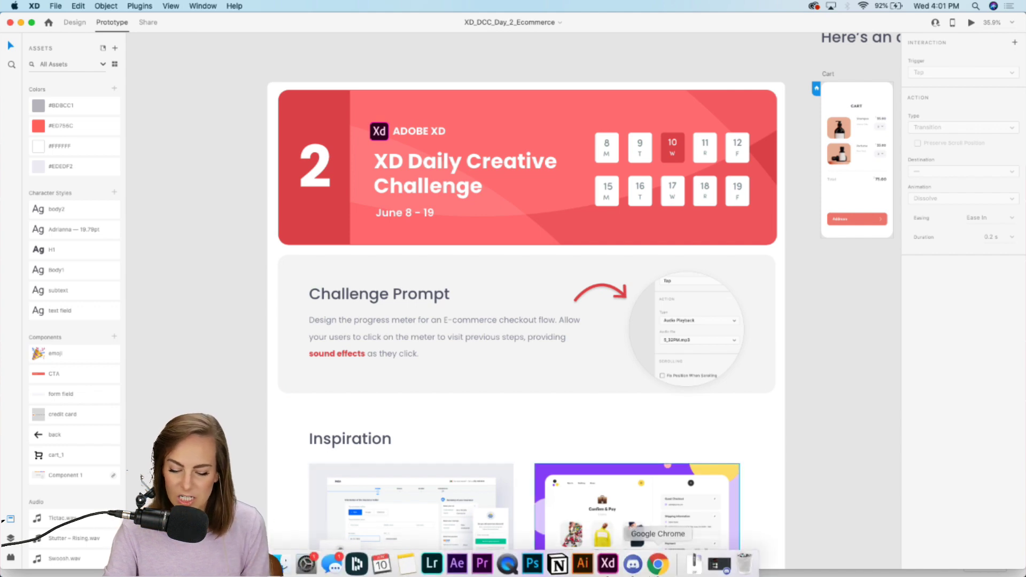
{"action": "left_click", "coordinate": [658, 564]}
{"action": "left_click", "coordinate": [127, 28]}
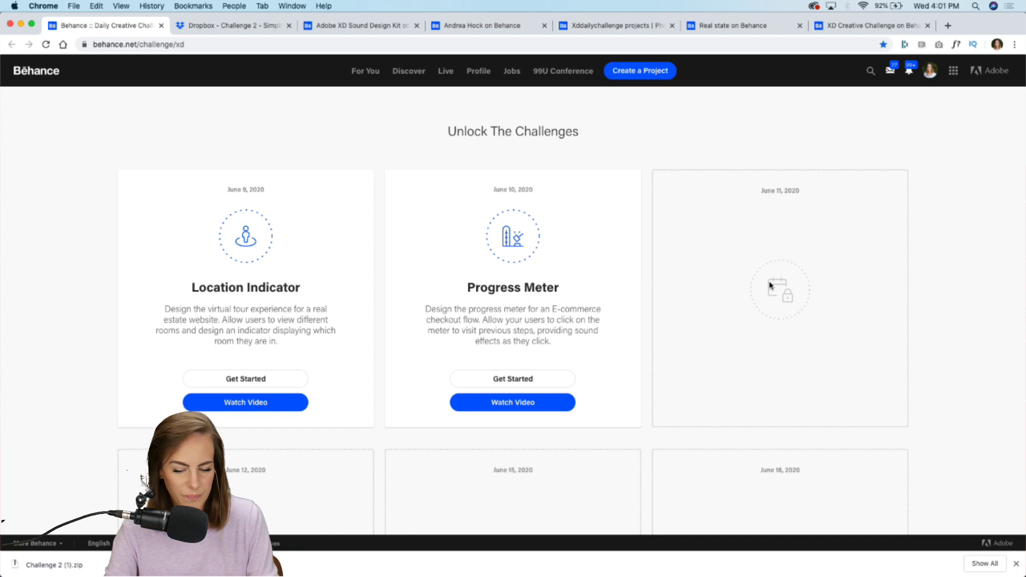
{"action": "scroll", "coordinate": [770, 286], "scroll_direction": "down", "scroll_amount": 2}
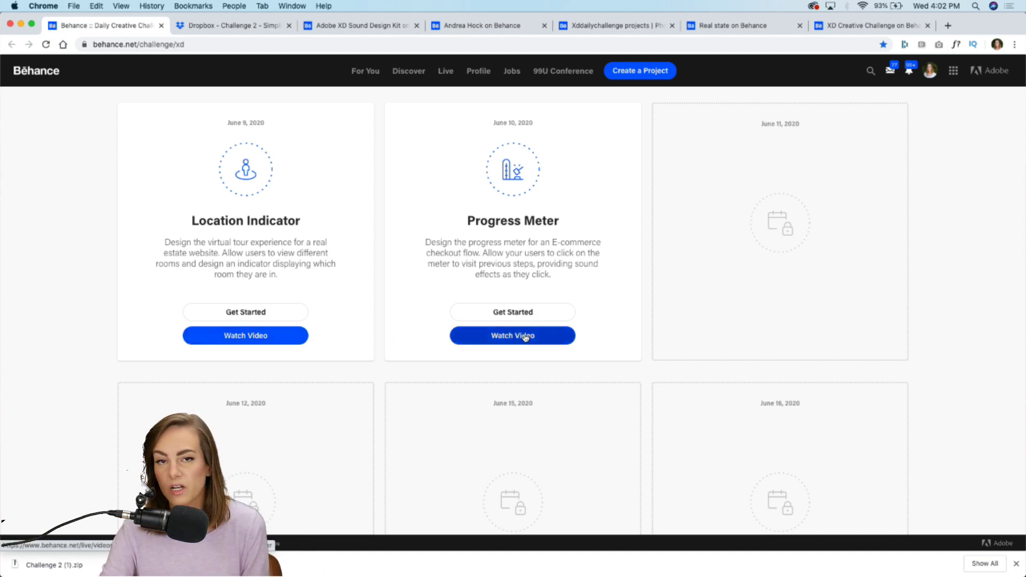
{"action": "left_click", "coordinate": [1016, 564]}
- Look at the Discord invitation offered under Chat with the community on the challenge page and close it again
{"action": "scroll", "coordinate": [967, 482], "scroll_direction": "down", "scroll_amount": 7}
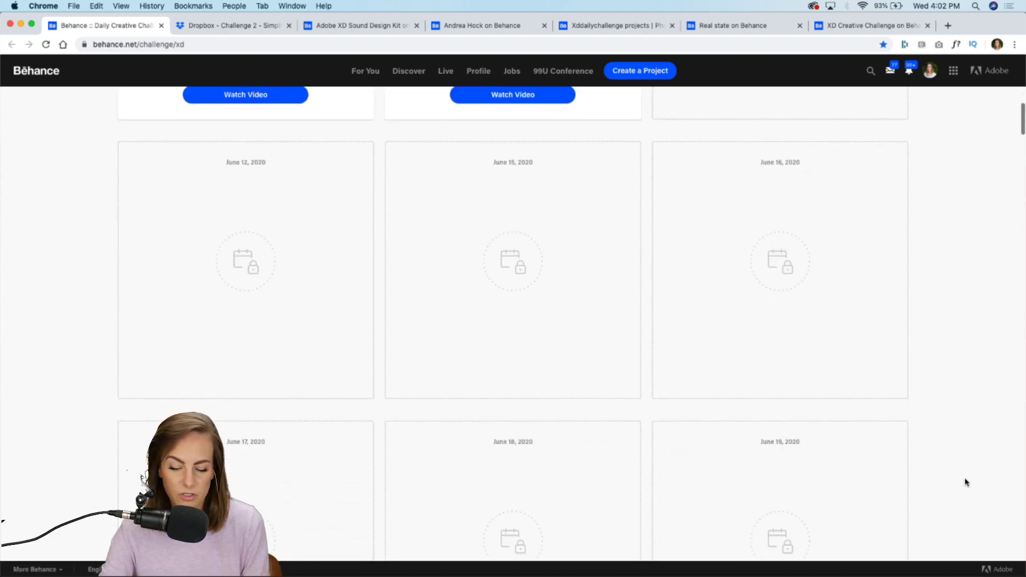
{"action": "scroll", "coordinate": [966, 483], "scroll_direction": "down", "scroll_amount": 3}
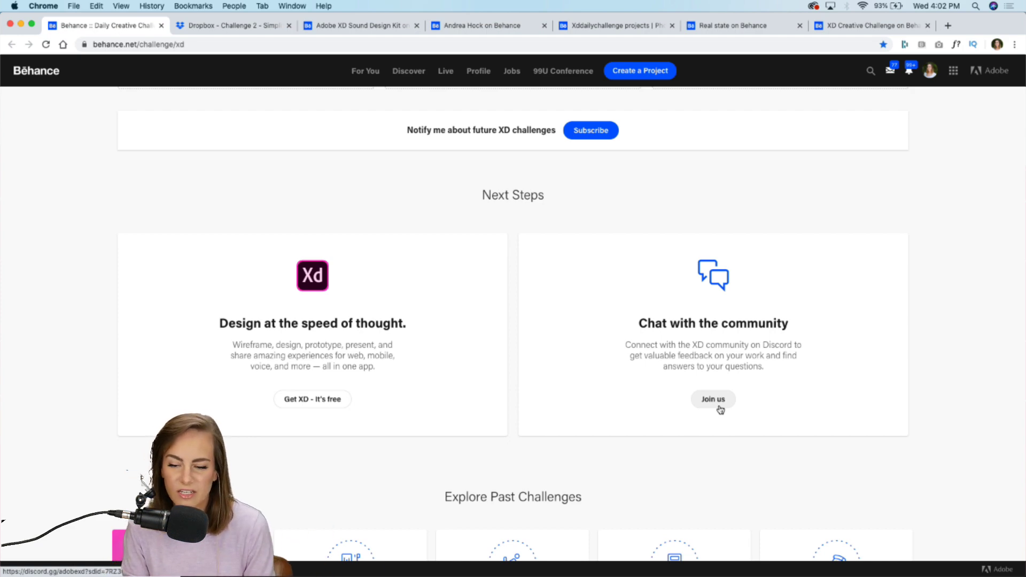
{"action": "right_click", "coordinate": [721, 410]}
{"action": "left_click", "coordinate": [818, 358]}
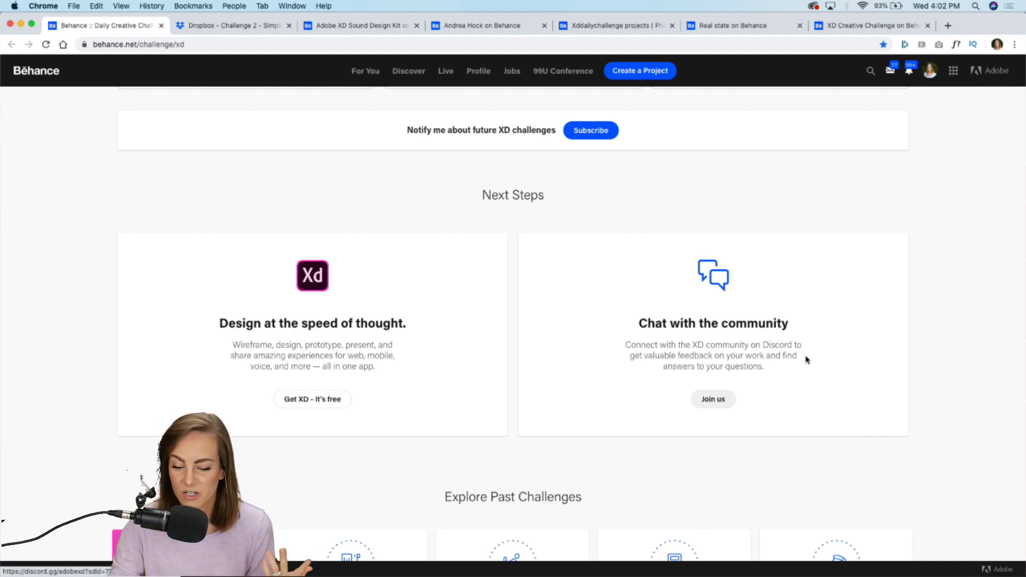
{"action": "left_click", "coordinate": [713, 401]}
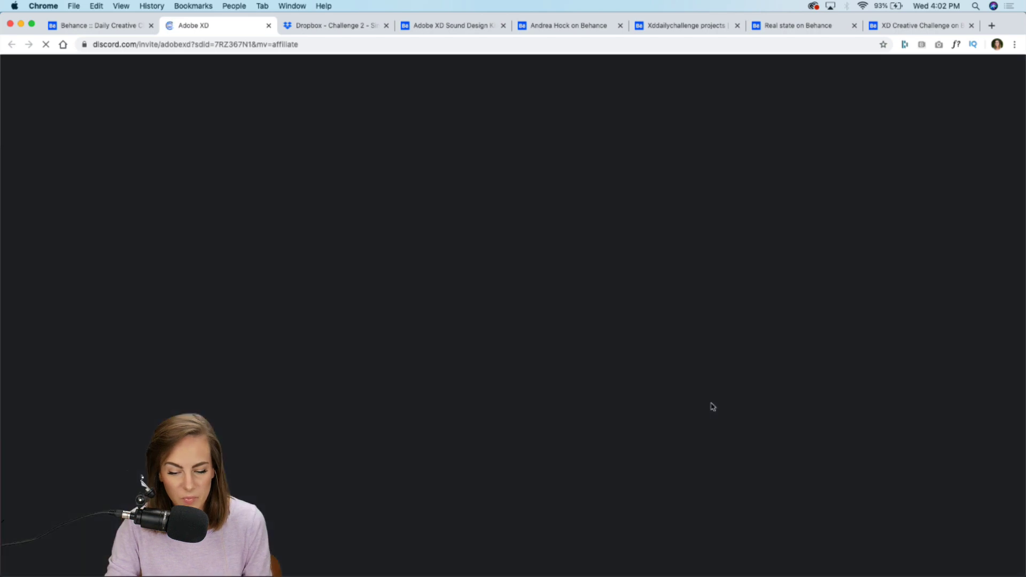
{"action": "left_click", "coordinate": [269, 25]}
- Switch to Discord and read the Challenge #2 announcement in the creative-challenge channel of the Adobe XD server
{"action": "mouse_move", "coordinate": [551, 576]}
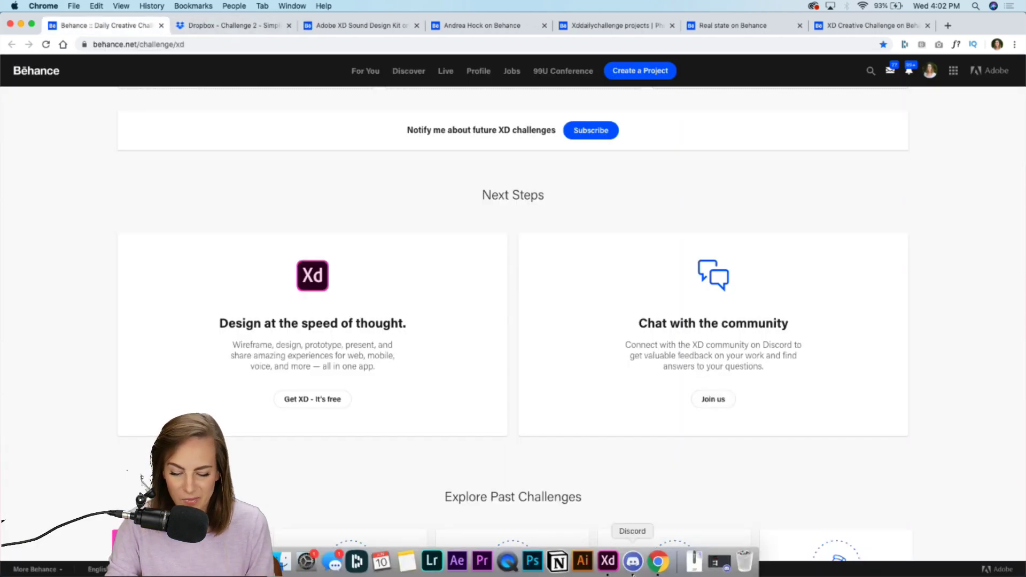
{"action": "left_click", "coordinate": [636, 569]}
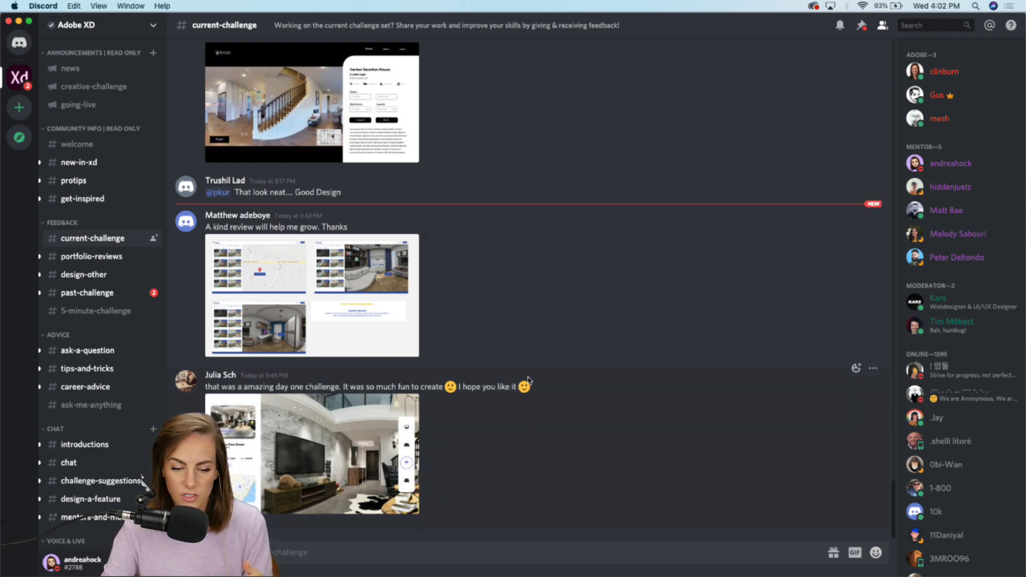
{"action": "left_click", "coordinate": [86, 87]}
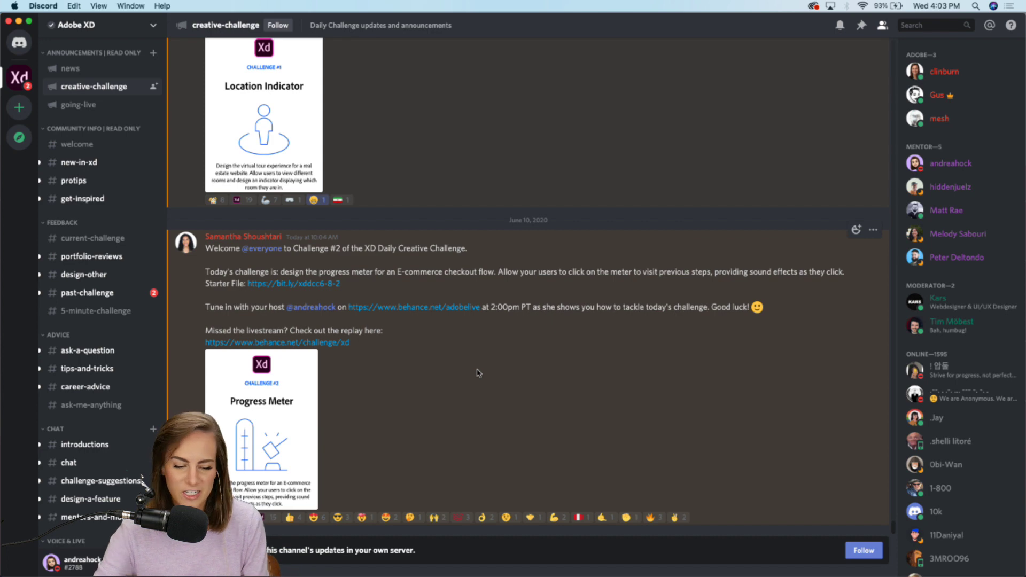
- Browse the work shared in the current-challenge channel, view the Harbor Vacation House layout enlarged, and put Discord away
{"action": "left_click", "coordinate": [88, 239]}
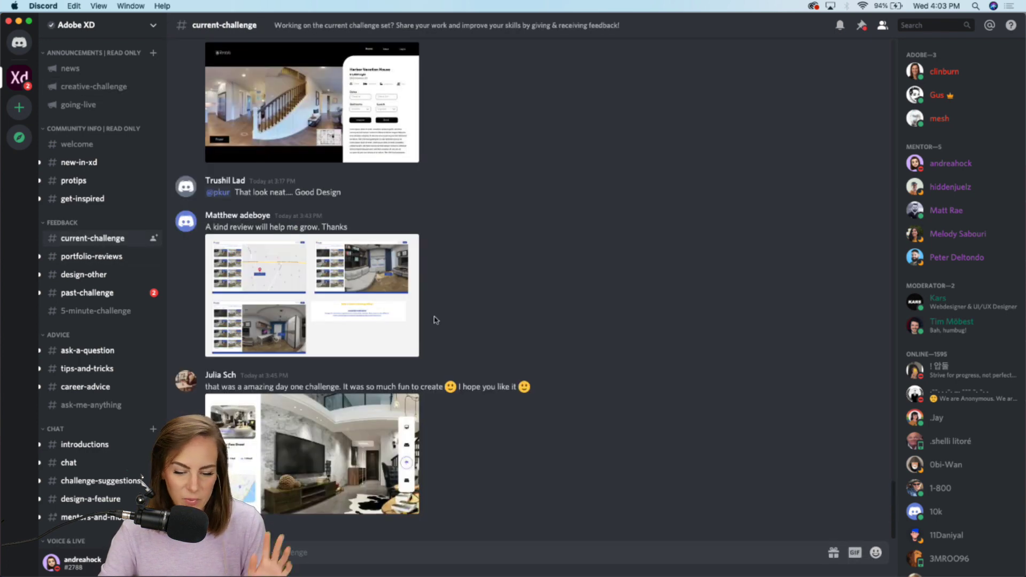
{"action": "scroll", "coordinate": [436, 320], "scroll_direction": "up", "scroll_amount": 1}
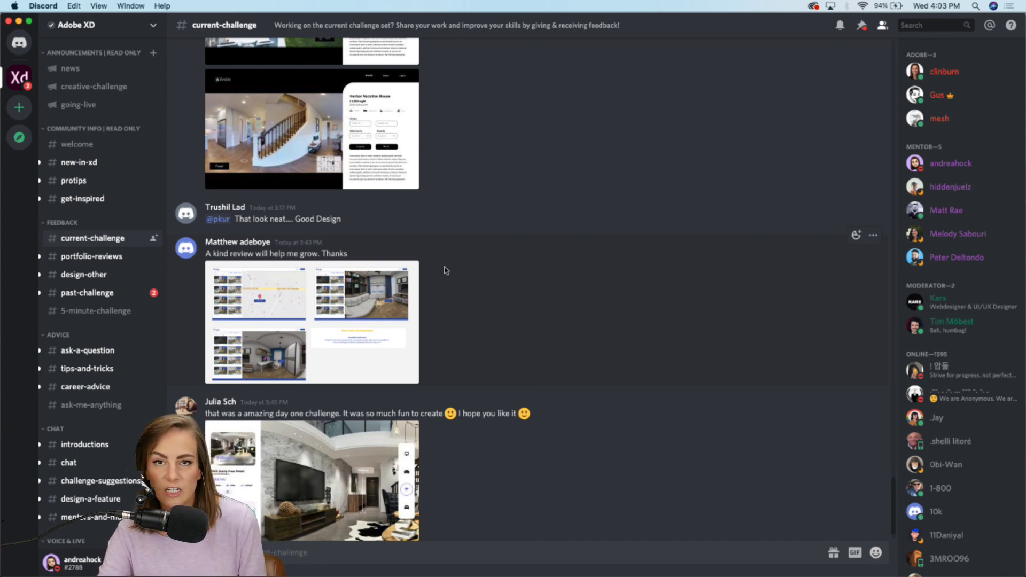
{"action": "scroll", "coordinate": [446, 270], "scroll_direction": "up", "scroll_amount": 2}
{"action": "scroll", "coordinate": [445, 271], "scroll_direction": "up", "scroll_amount": 6}
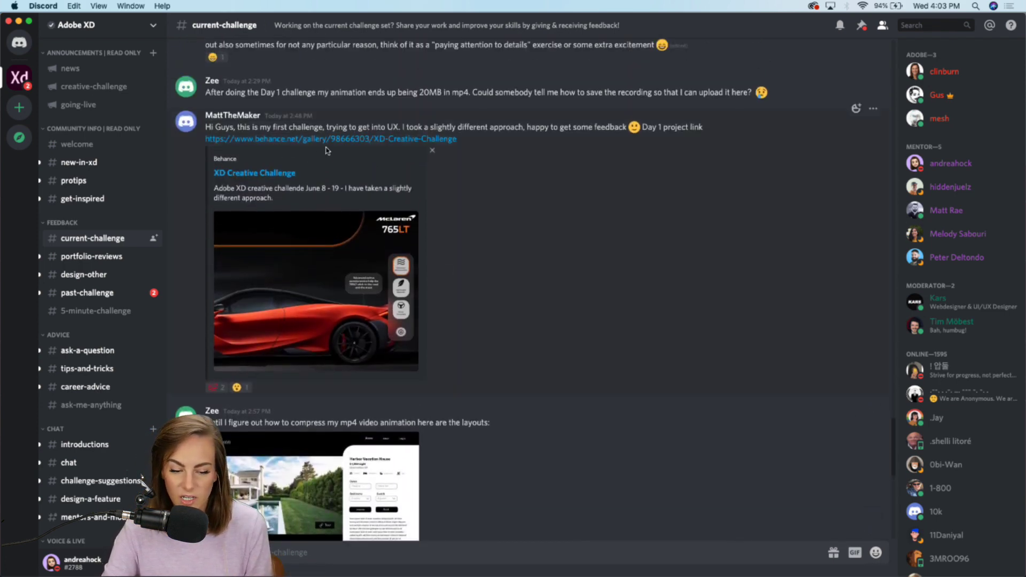
{"action": "scroll", "coordinate": [434, 260], "scroll_direction": "down", "scroll_amount": 4}
{"action": "left_click", "coordinate": [324, 242]}
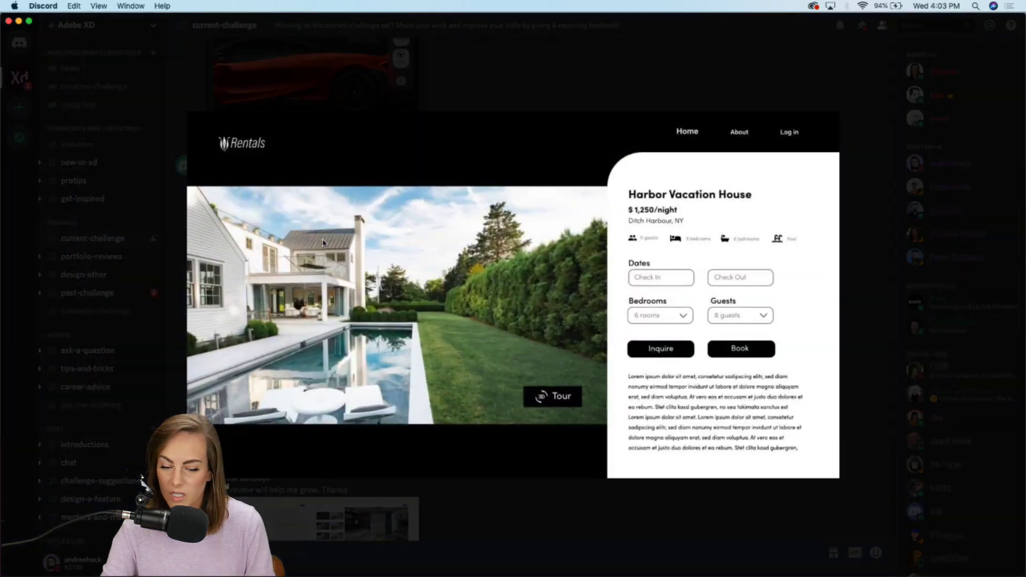
{"action": "left_click", "coordinate": [694, 107]}
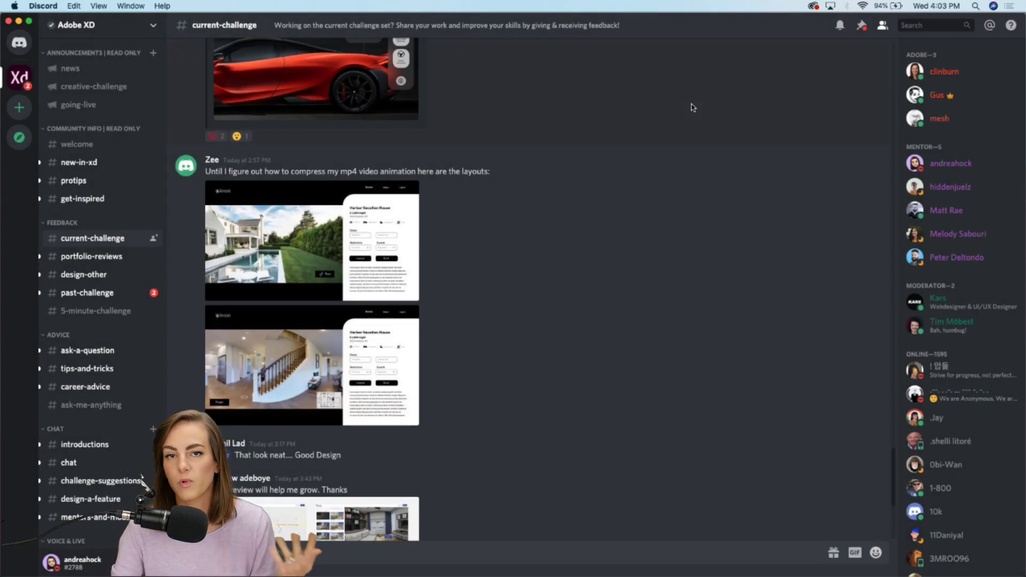
{"action": "scroll", "coordinate": [615, 206], "scroll_direction": "down", "scroll_amount": 1}
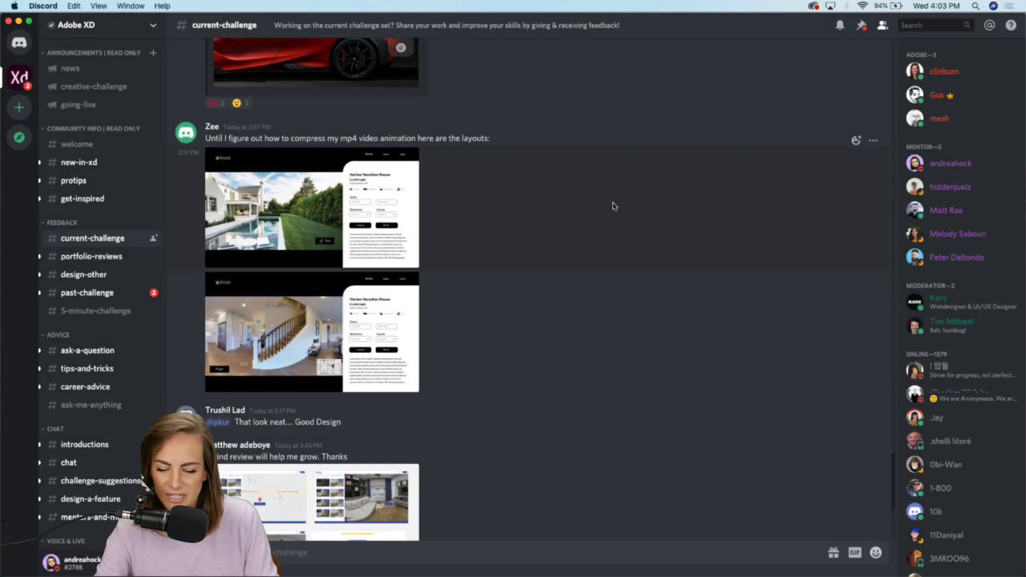
{"action": "scroll", "coordinate": [615, 206], "scroll_direction": "down", "scroll_amount": 3}
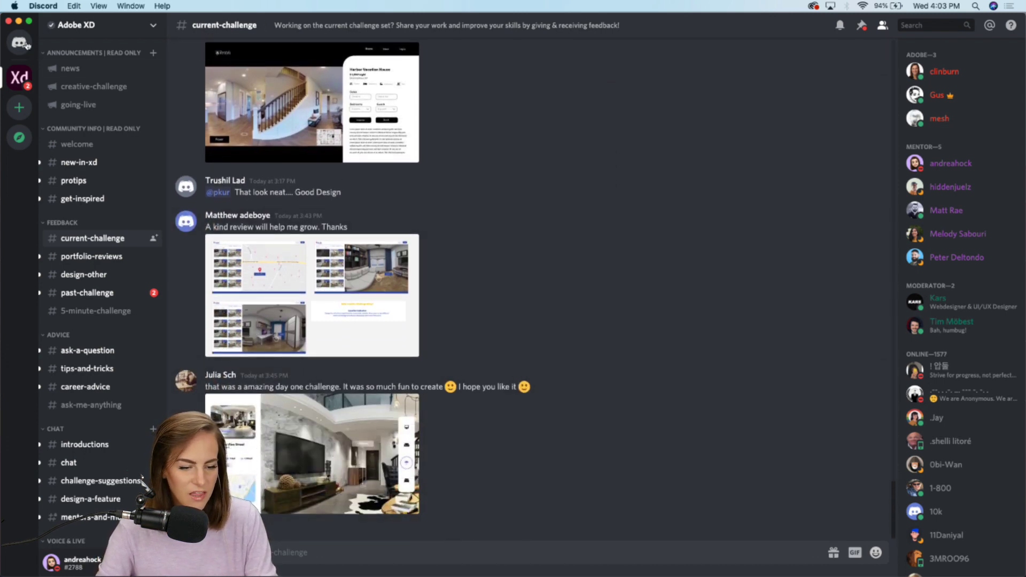
{"action": "left_click", "coordinate": [18, 22]}
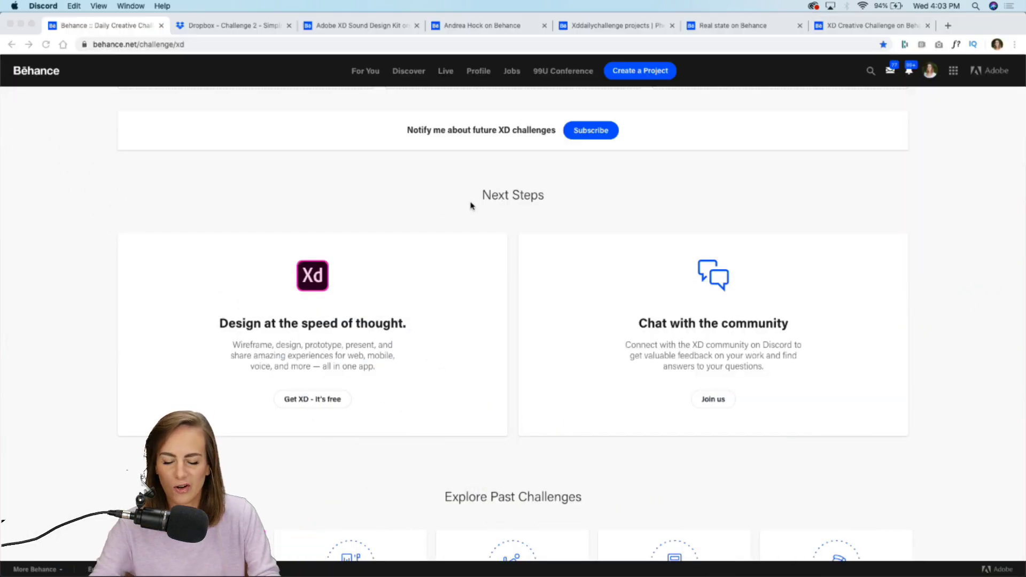
- Switch to Adobe XD and review the header and Challenge Prompt section of the XD_DCC_Day_2_Ecommerce document
{"action": "left_click", "coordinate": [613, 569]}
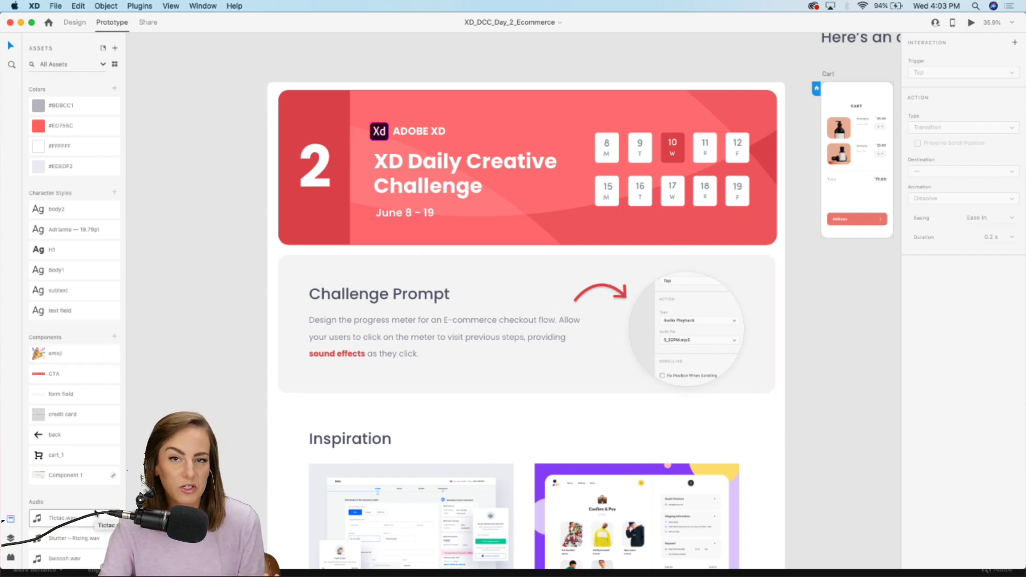
{"action": "scroll", "coordinate": [548, 385], "scroll_direction": "right", "scroll_amount": 6}
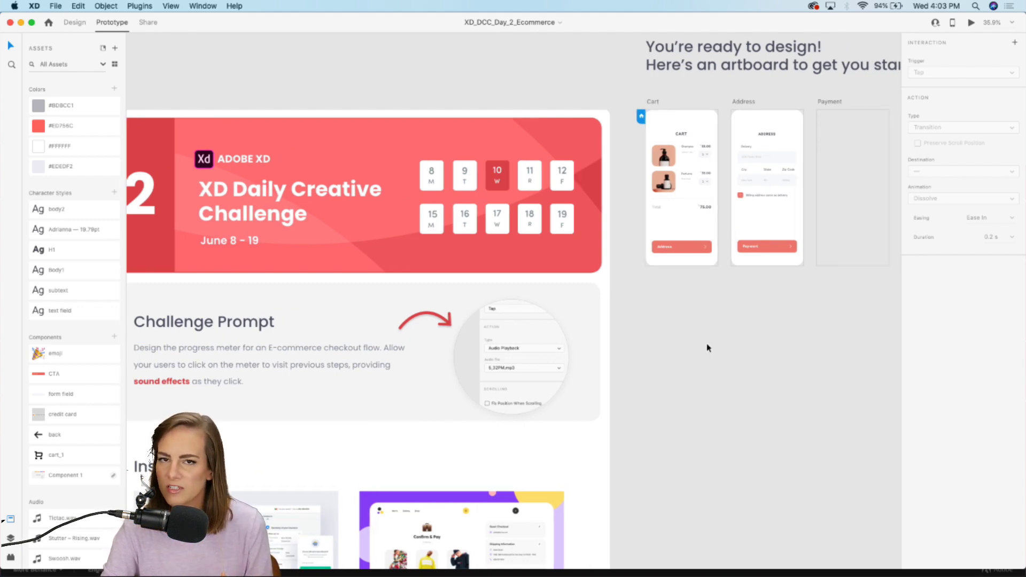
{"action": "scroll", "coordinate": [708, 348], "scroll_direction": "left", "scroll_amount": 5}
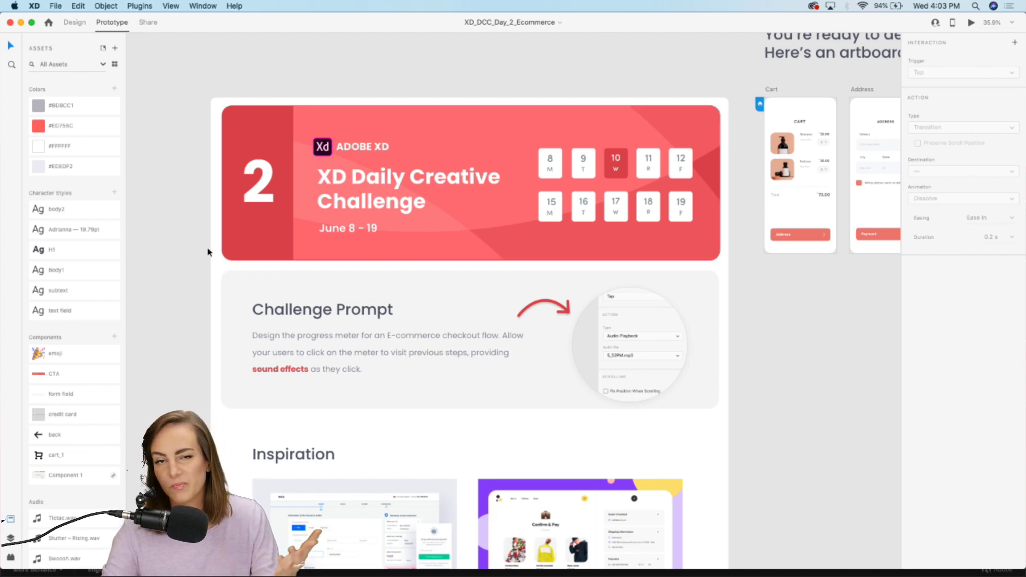
{"action": "scroll", "coordinate": [370, 187], "scroll_direction": "up", "scroll_amount": 3}
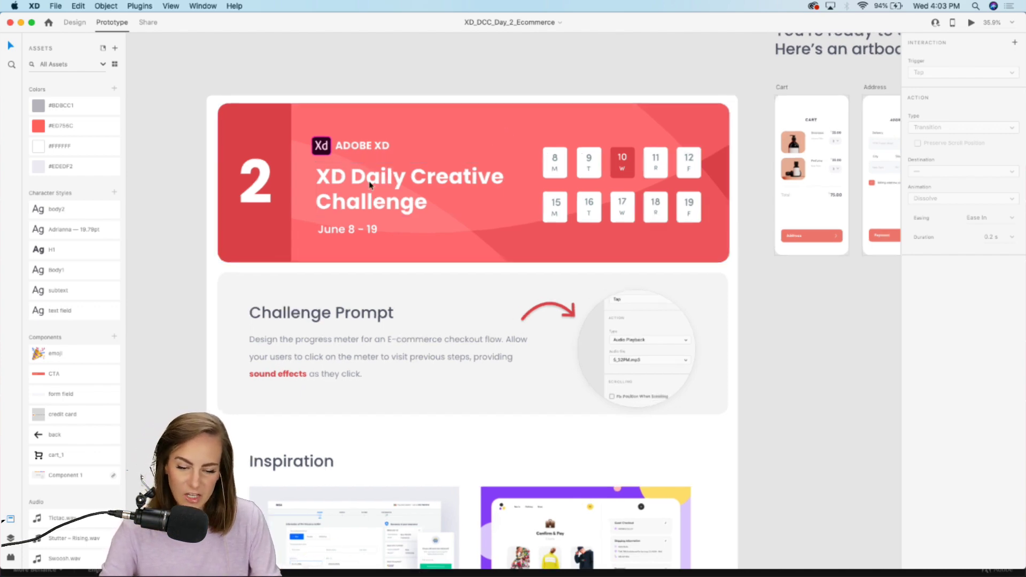
{"action": "scroll", "coordinate": [370, 186], "scroll_direction": "down", "scroll_amount": 3}
{"action": "scroll", "coordinate": [370, 186], "scroll_direction": "down", "scroll_amount": 2}
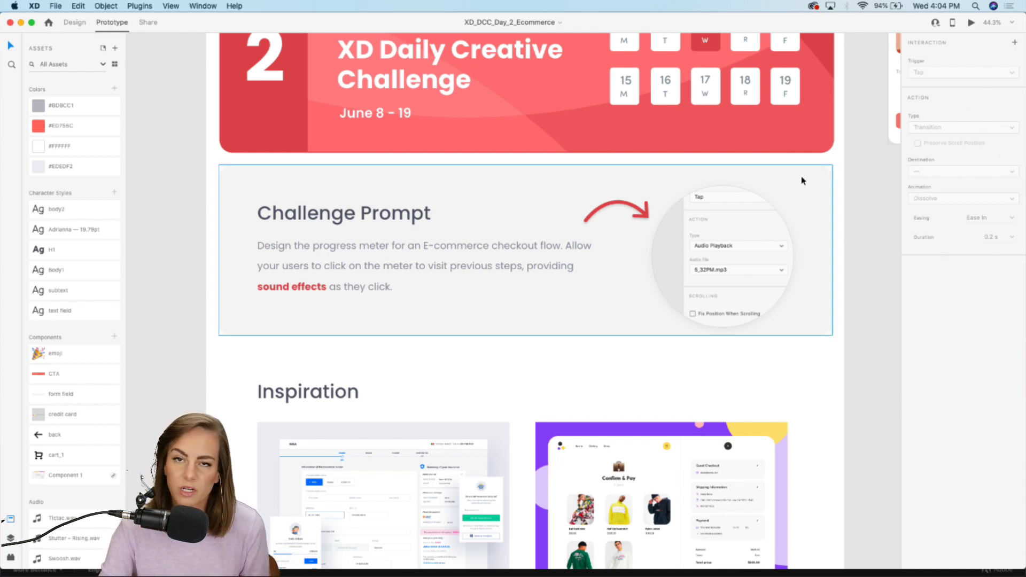
- Try a tap transition from the Cart artboard to Address with an added Audio Playback action, and remove the connection again
{"action": "scroll", "coordinate": [800, 175], "scroll_direction": "right", "scroll_amount": 10}
{"action": "scroll", "coordinate": [801, 176], "scroll_direction": "up", "scroll_amount": 5}
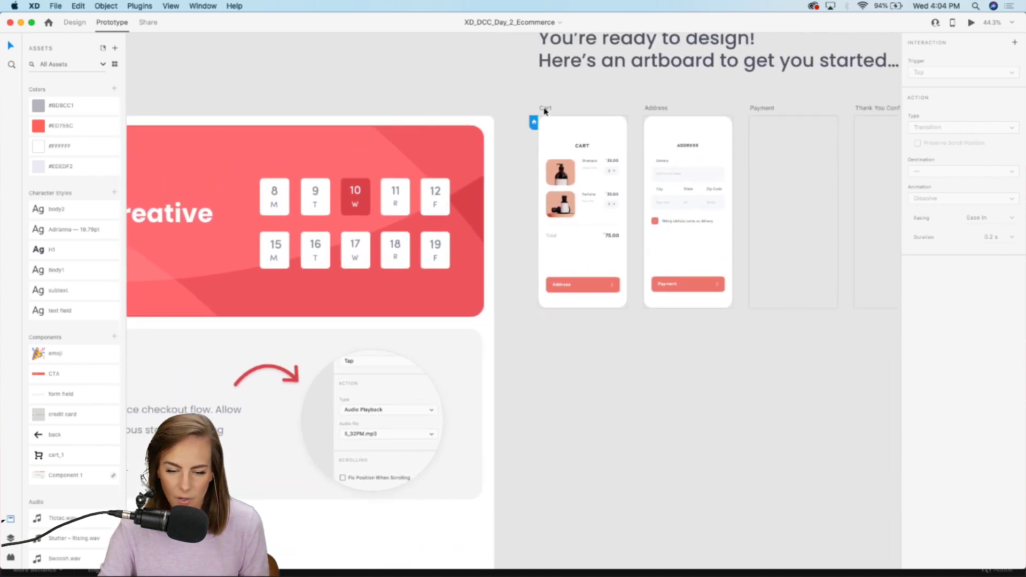
{"action": "left_click_drag", "start_coordinate": [627, 201], "coordinate": [650, 211]}
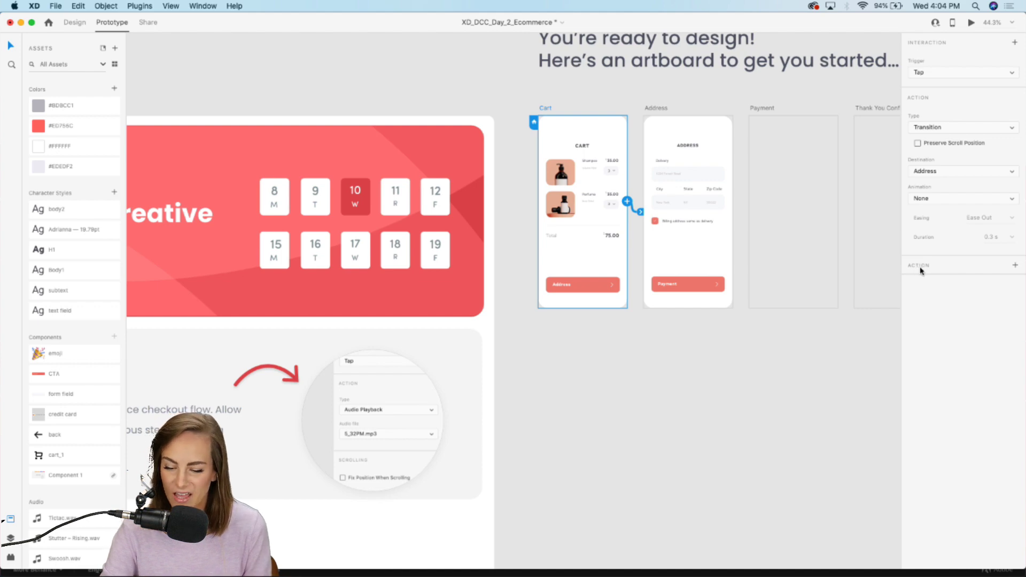
{"action": "left_click", "coordinate": [1018, 267]}
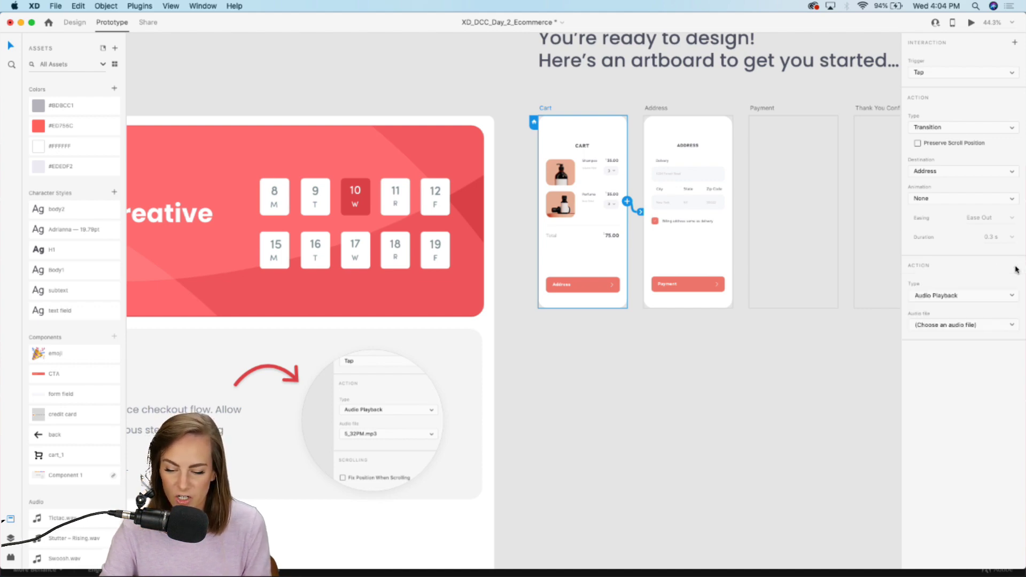
{"action": "left_click", "coordinate": [935, 297]}
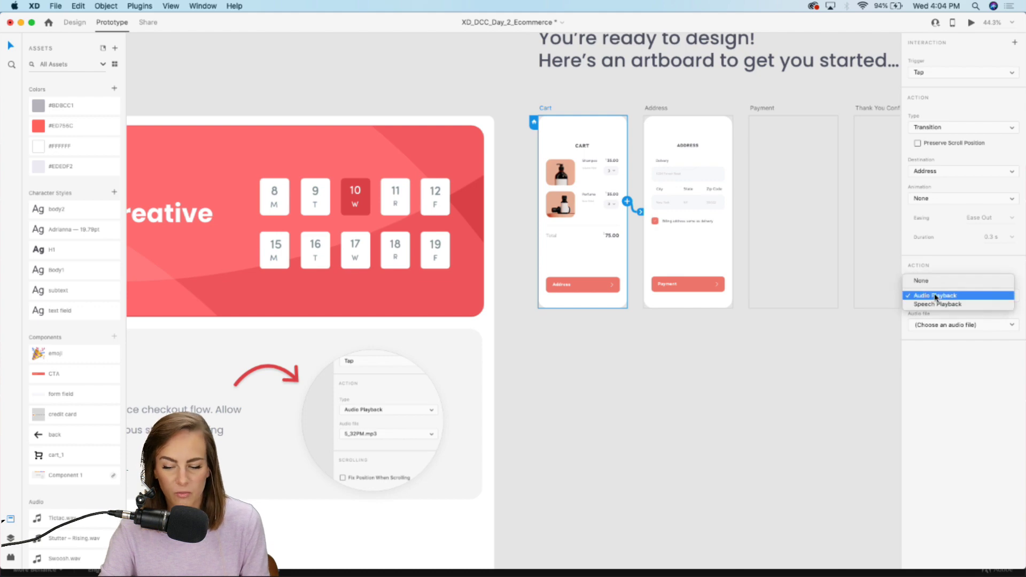
{"action": "left_click", "coordinate": [939, 327]}
{"action": "left_click", "coordinate": [939, 327]}
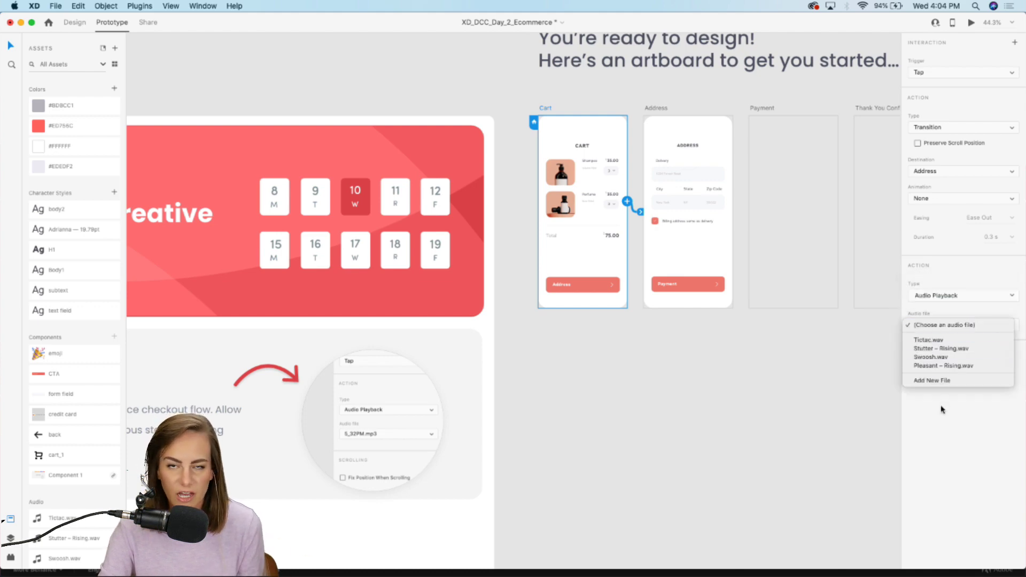
{"action": "left_click", "coordinate": [720, 446]}
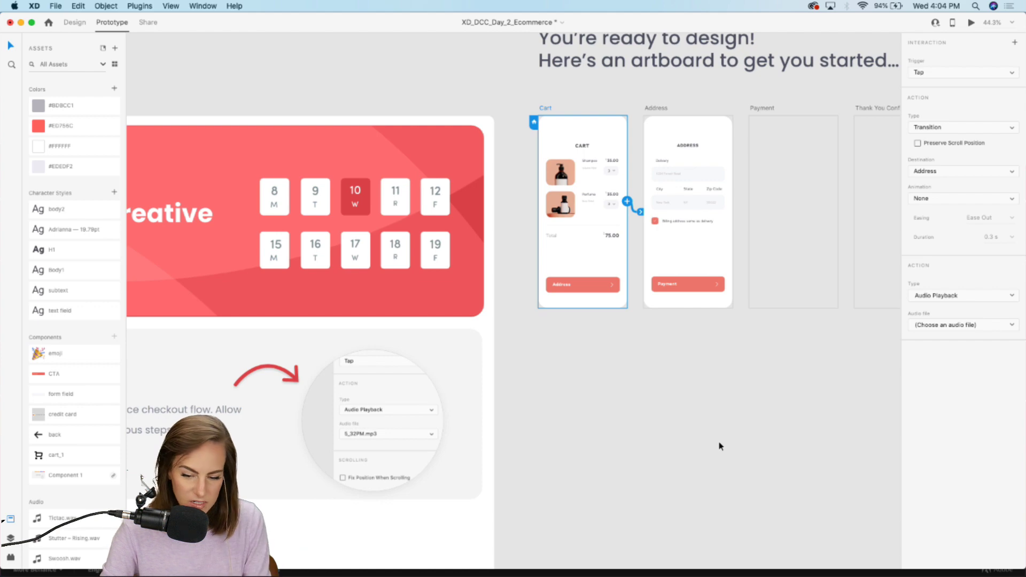
{"action": "left_click_drag", "start_coordinate": [641, 212], "coordinate": [627, 359]}
- Examine the two checkout design examples in the Inspiration section of the challenge artboard
{"action": "scroll", "coordinate": [628, 359], "scroll_direction": "left", "scroll_amount": 5}
{"action": "scroll", "coordinate": [628, 360], "scroll_direction": "down", "scroll_amount": 1}
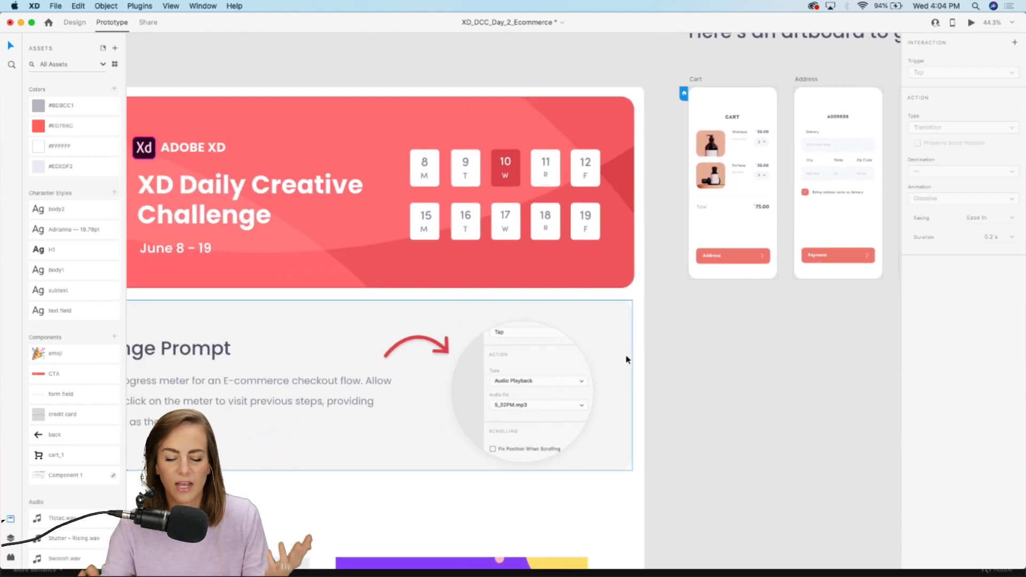
{"action": "scroll", "coordinate": [628, 359], "scroll_direction": "left", "scroll_amount": 8}
{"action": "scroll", "coordinate": [627, 359], "scroll_direction": "down", "scroll_amount": 10}
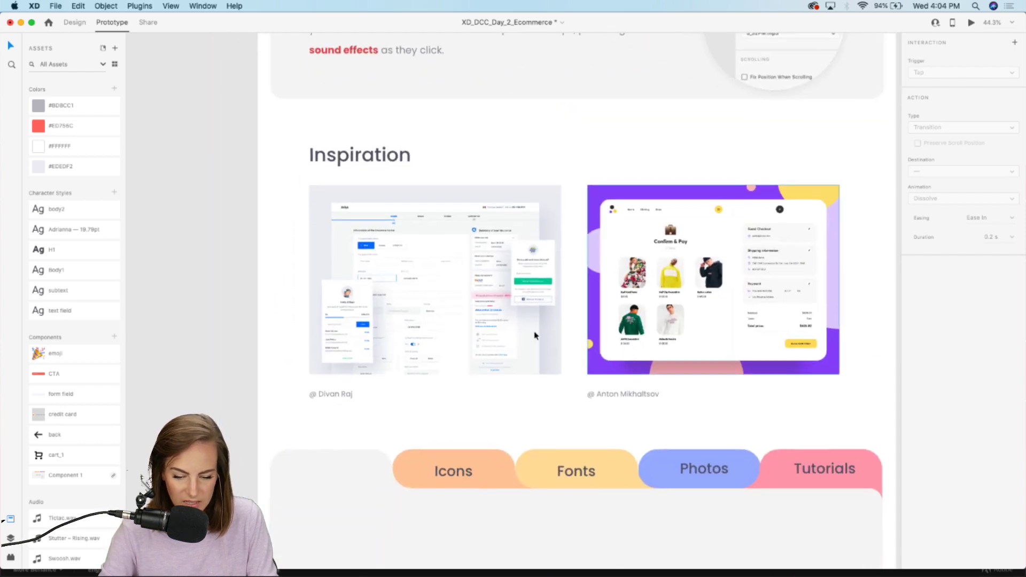
- Inspect the insurance form's progress tracker and the Confirm & Pay checkout example in close-up
{"action": "scroll", "coordinate": [396, 265], "scroll_direction": "up", "scroll_amount": 6}
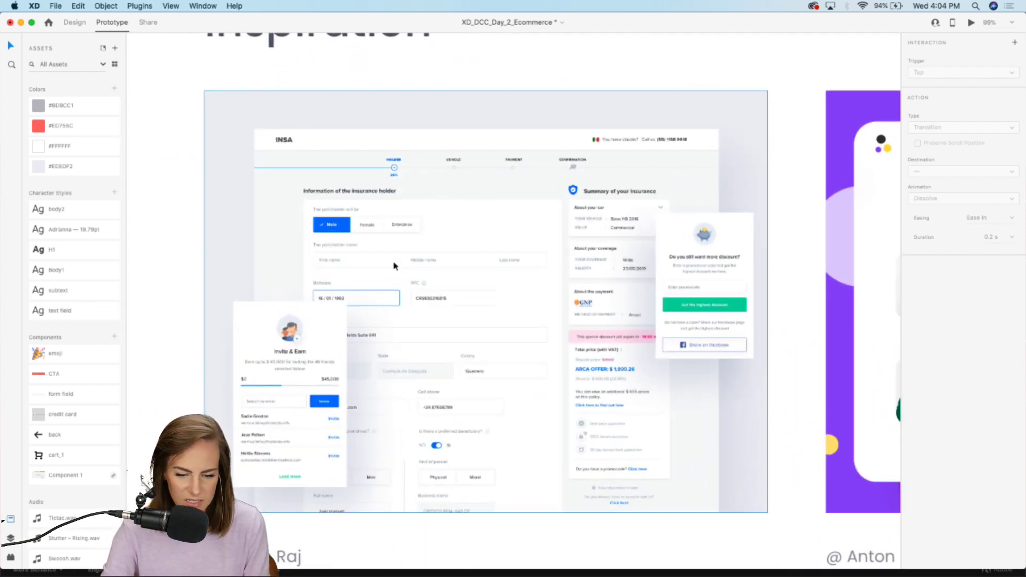
{"action": "scroll", "coordinate": [439, 205], "scroll_direction": "up", "scroll_amount": 3}
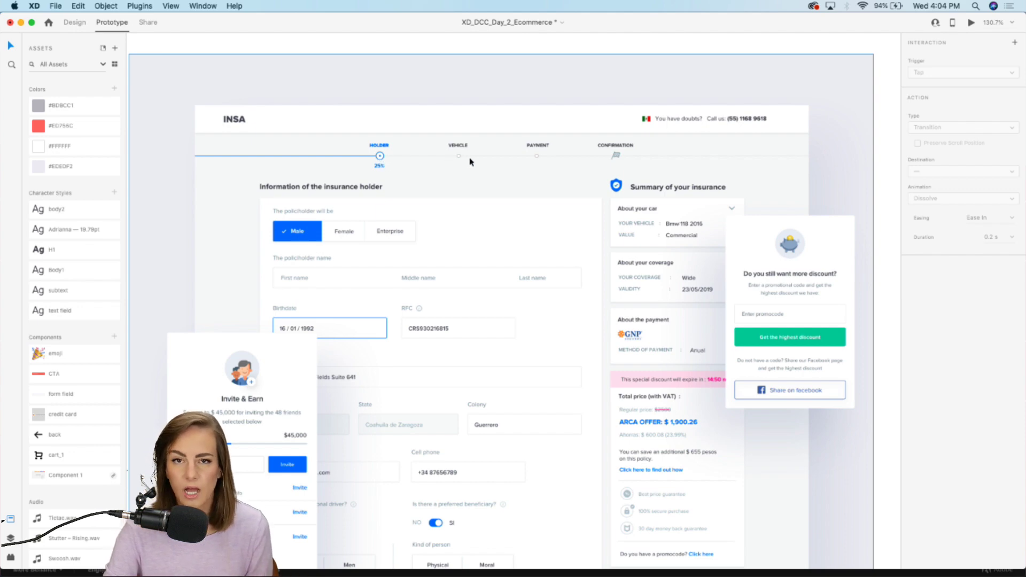
{"action": "scroll", "coordinate": [607, 157], "scroll_direction": "down", "scroll_amount": 2}
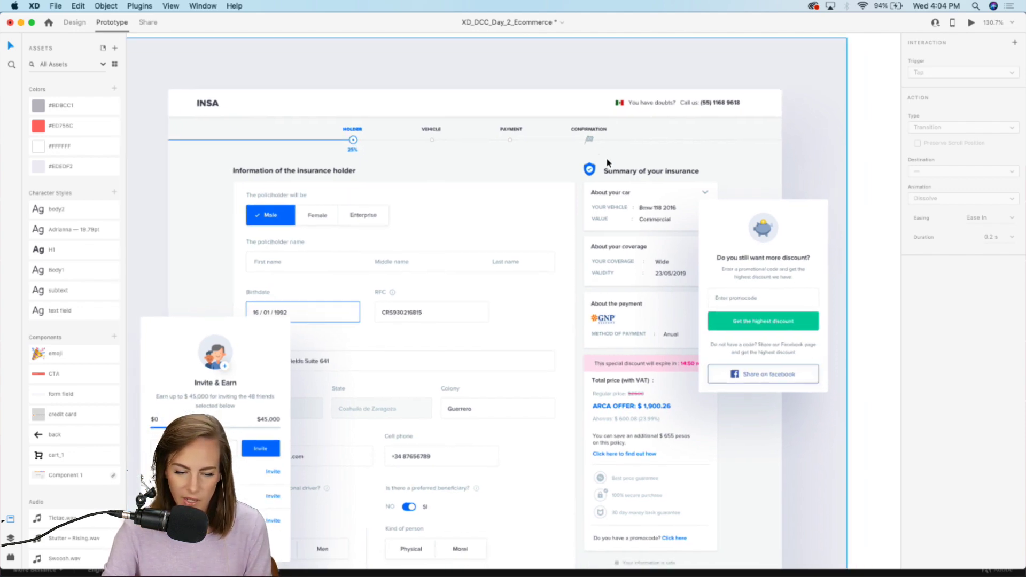
{"action": "scroll", "coordinate": [590, 199], "scroll_direction": "right", "scroll_amount": 15}
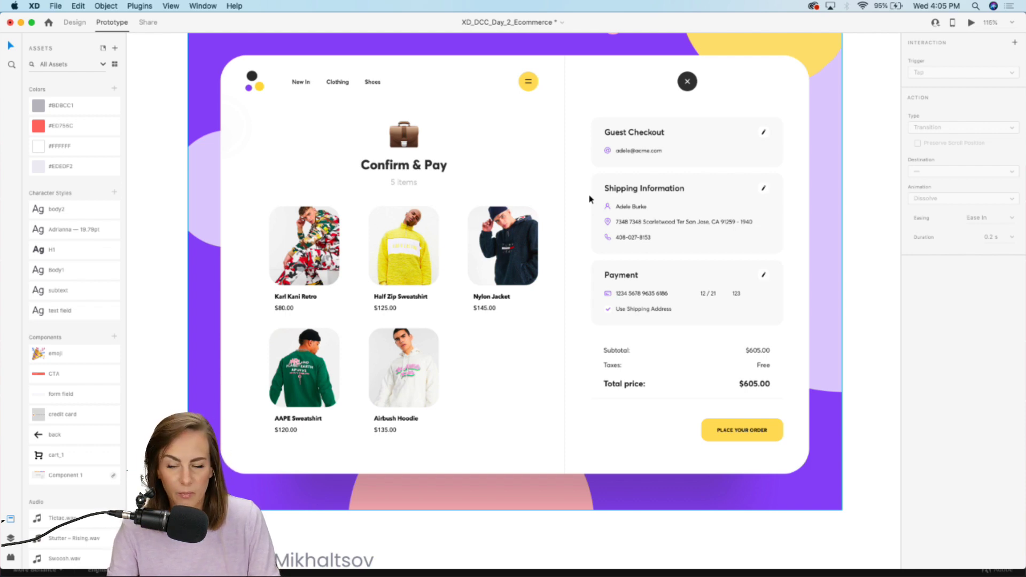
{"action": "scroll", "coordinate": [589, 195], "scroll_direction": "down", "scroll_amount": 5}
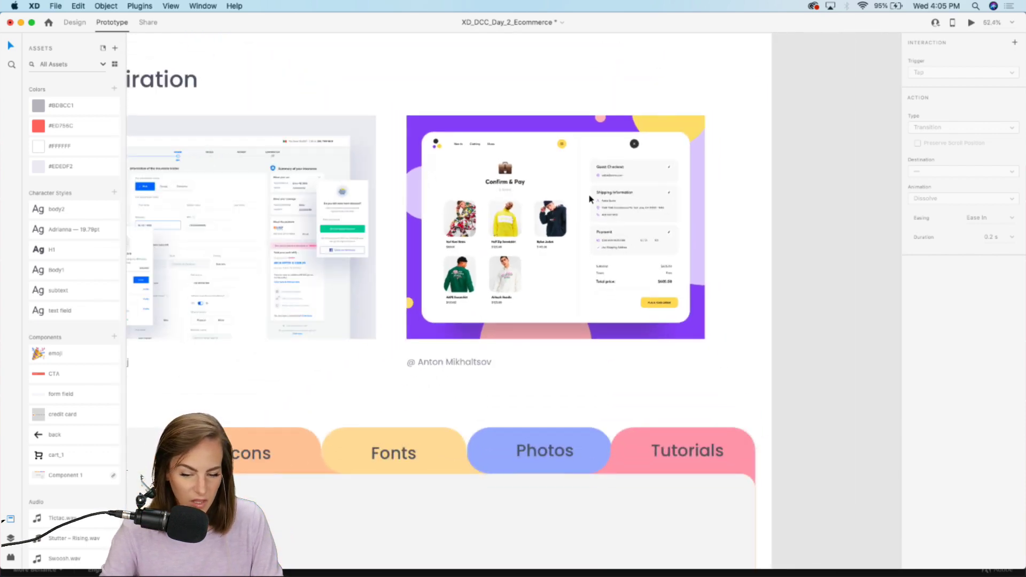
- Preview the Resource Booklet component's Icons, Fonts and Photos pages in Design mode, and return it to Default State
{"action": "scroll", "coordinate": [589, 199], "scroll_direction": "down", "scroll_amount": 5}
{"action": "scroll", "coordinate": [589, 199], "scroll_direction": "left", "scroll_amount": 1}
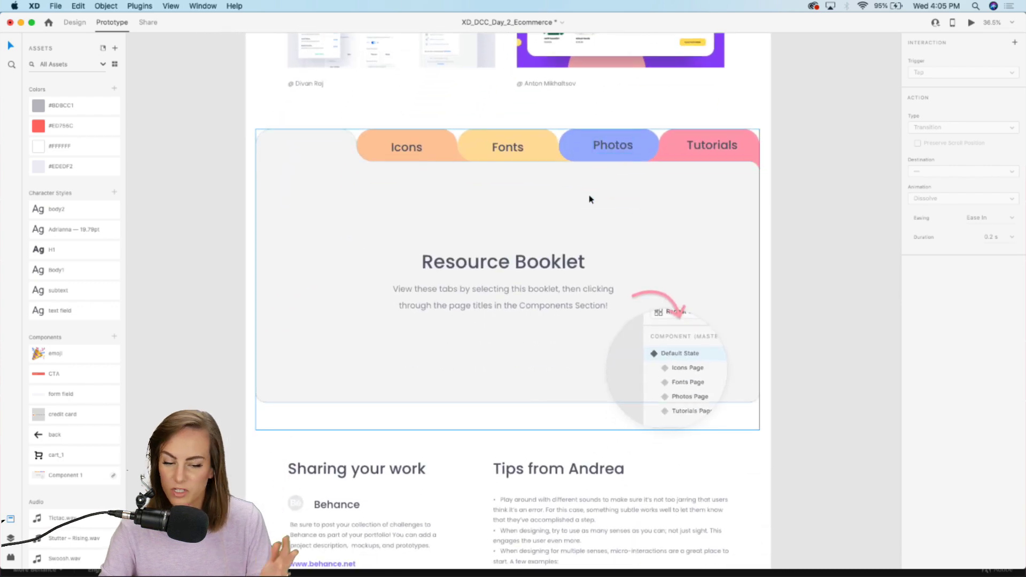
{"action": "left_click", "coordinate": [589, 199]}
{"action": "left_click", "coordinate": [74, 22]}
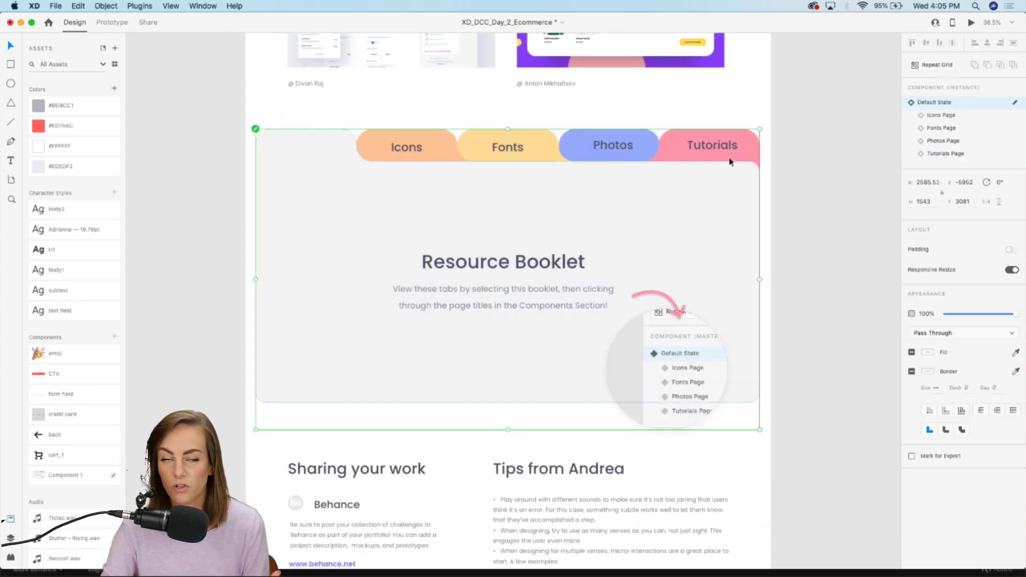
{"action": "left_click", "coordinate": [942, 115]}
{"action": "left_click", "coordinate": [942, 128]}
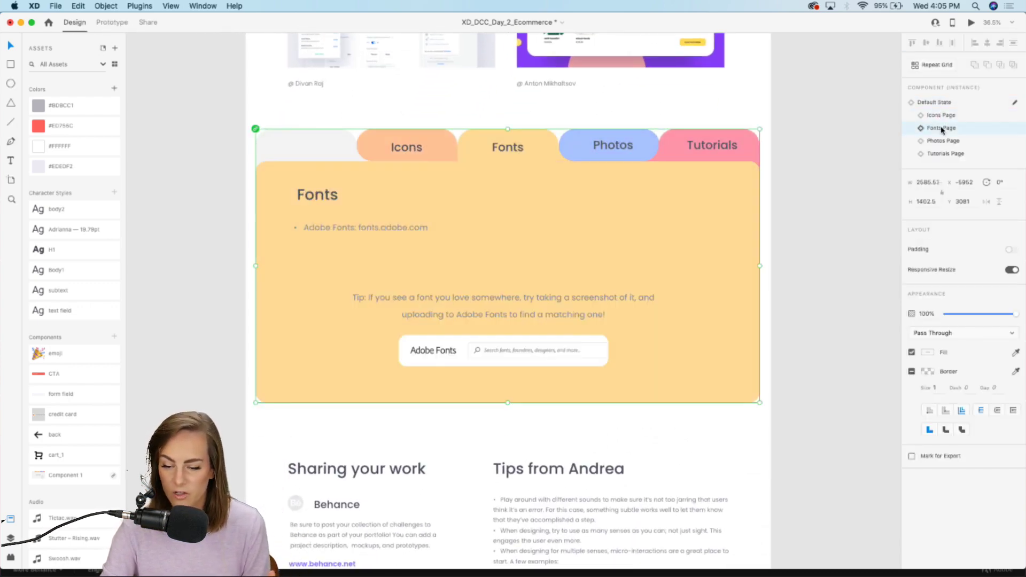
{"action": "left_click", "coordinate": [943, 141]}
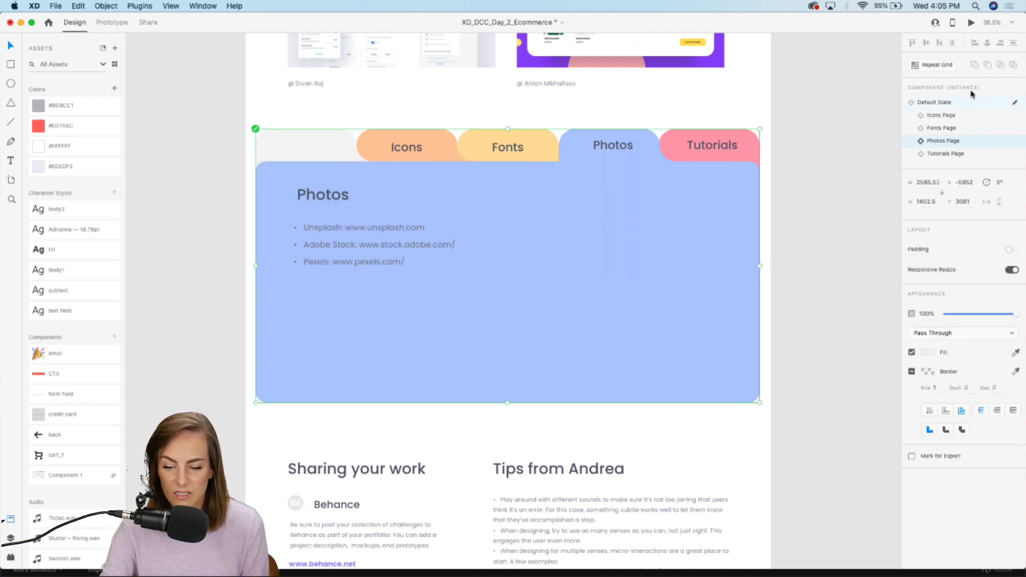
{"action": "left_click", "coordinate": [935, 102]}
- Read the Sharing your work and Tips from Andrea sections at the end of the challenge artboard
{"action": "scroll", "coordinate": [726, 346], "scroll_direction": "down", "scroll_amount": 10}
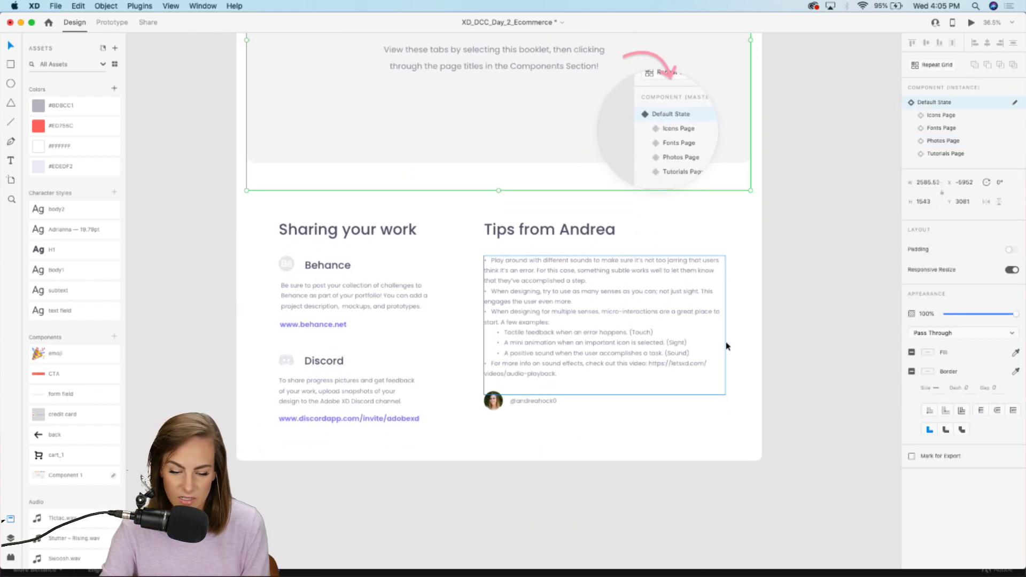
{"action": "scroll", "coordinate": [726, 345], "scroll_direction": "up", "scroll_amount": 3}
{"action": "left_click", "coordinate": [782, 323]}
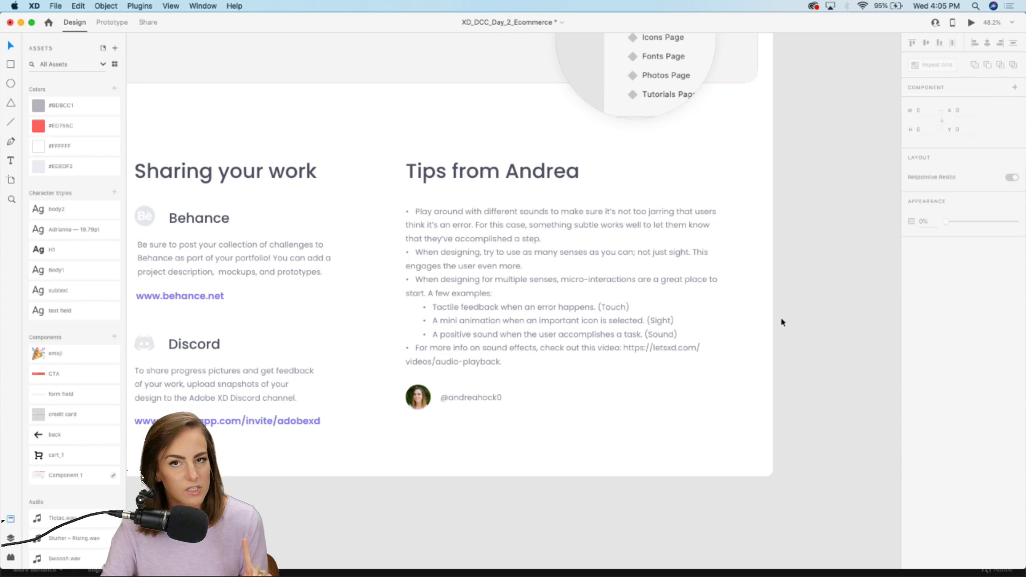
{"action": "scroll", "coordinate": [782, 323], "scroll_direction": "up", "scroll_amount": 5}
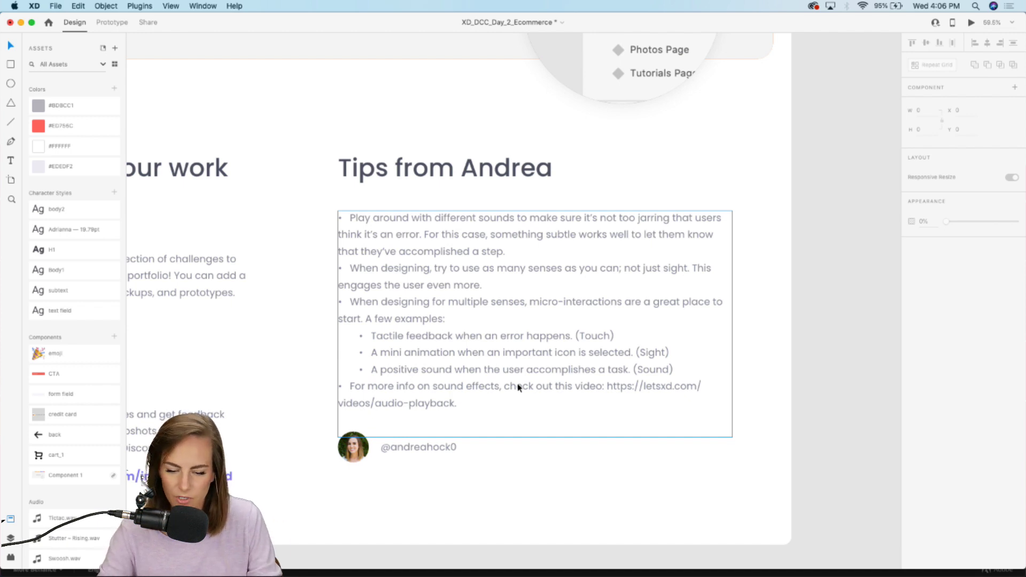
{"action": "scroll", "coordinate": [518, 388], "scroll_direction": "down", "scroll_amount": 3}
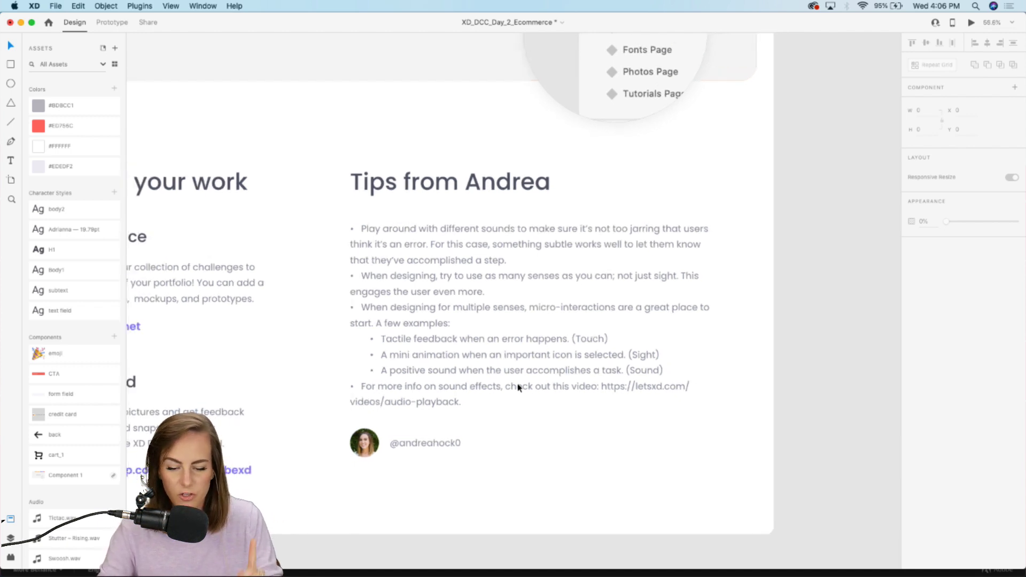
{"action": "scroll", "coordinate": [518, 388], "scroll_direction": "up", "scroll_amount": 1}
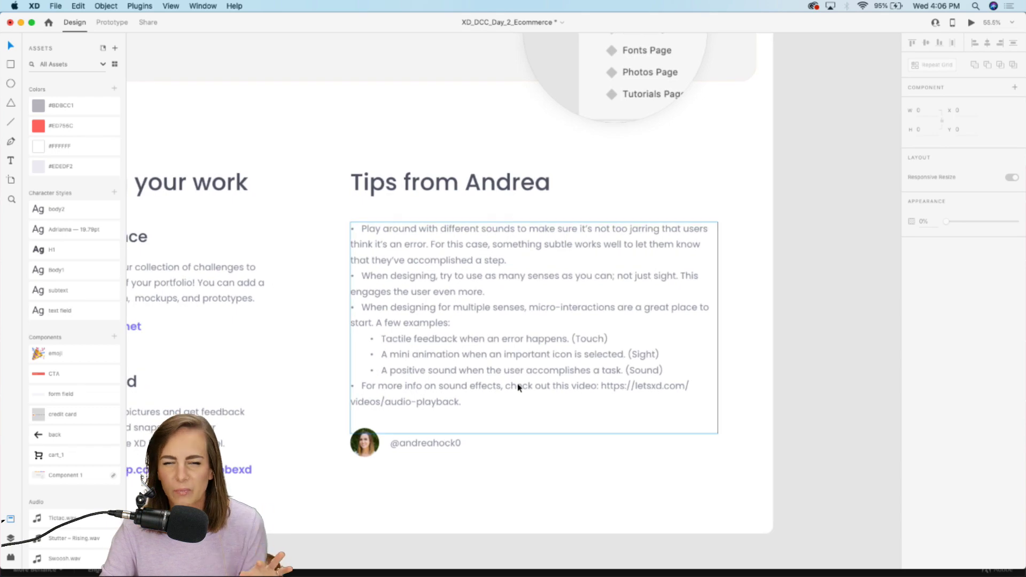
{"action": "scroll", "coordinate": [517, 388], "scroll_direction": "up", "scroll_amount": 3}
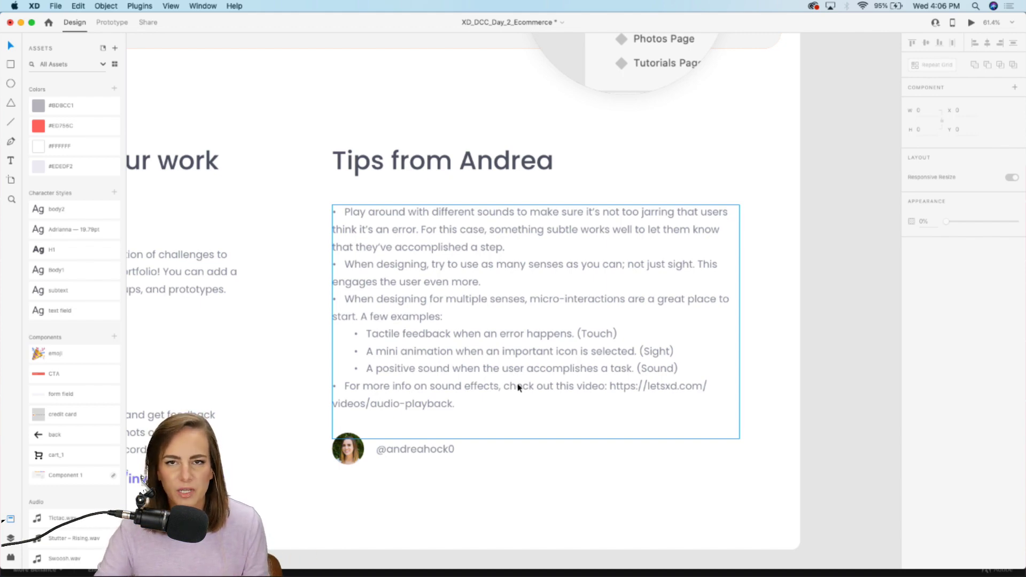
- Review the starter Cart, Address, Payment and Thank You Confirmation artboards, including the empty space above the CART title
{"action": "scroll", "coordinate": [518, 388], "scroll_direction": "up", "scroll_amount": 15}
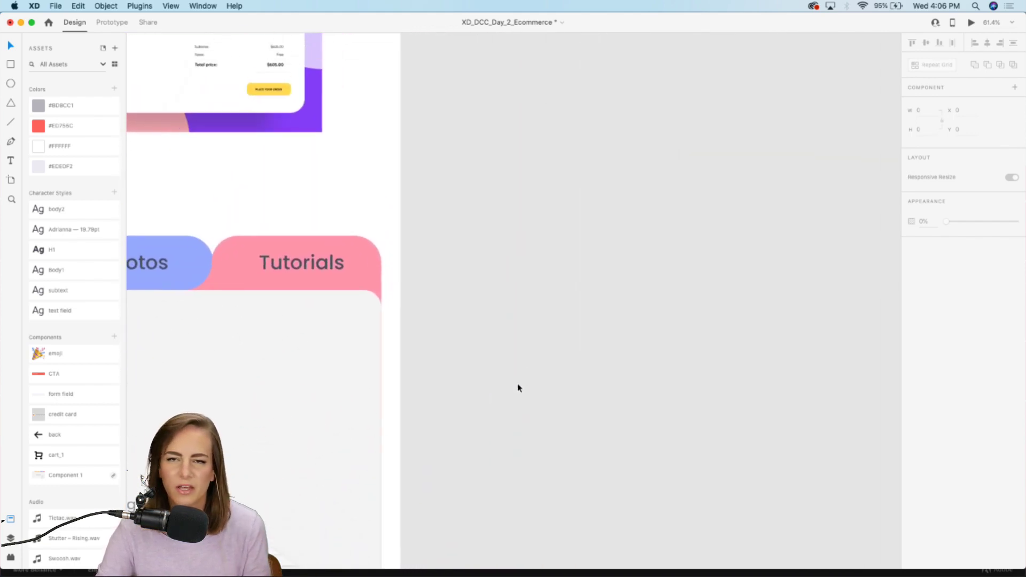
{"action": "scroll", "coordinate": [518, 387], "scroll_direction": "up", "scroll_amount": 15}
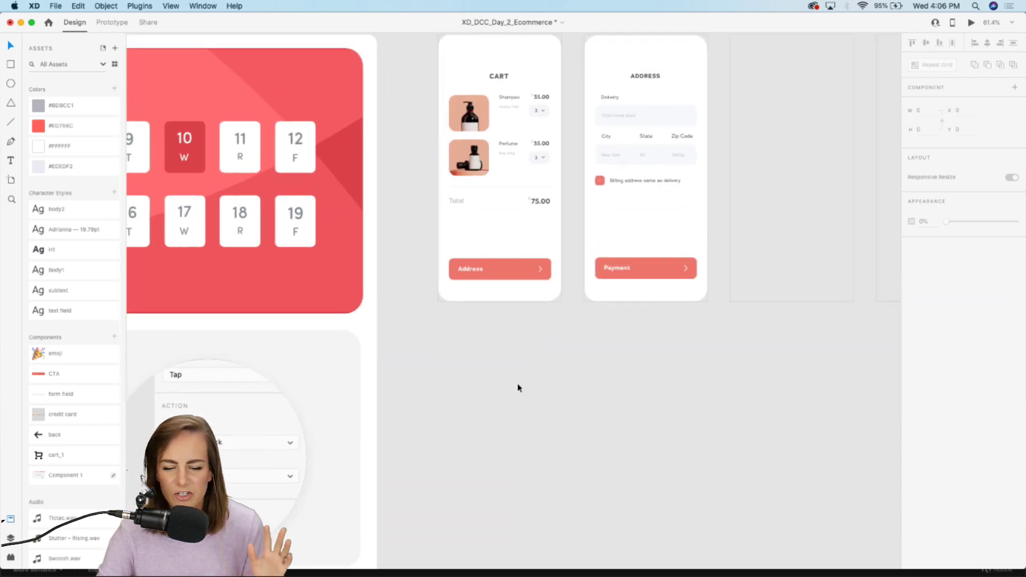
{"action": "scroll", "coordinate": [518, 388], "scroll_direction": "up", "scroll_amount": 3}
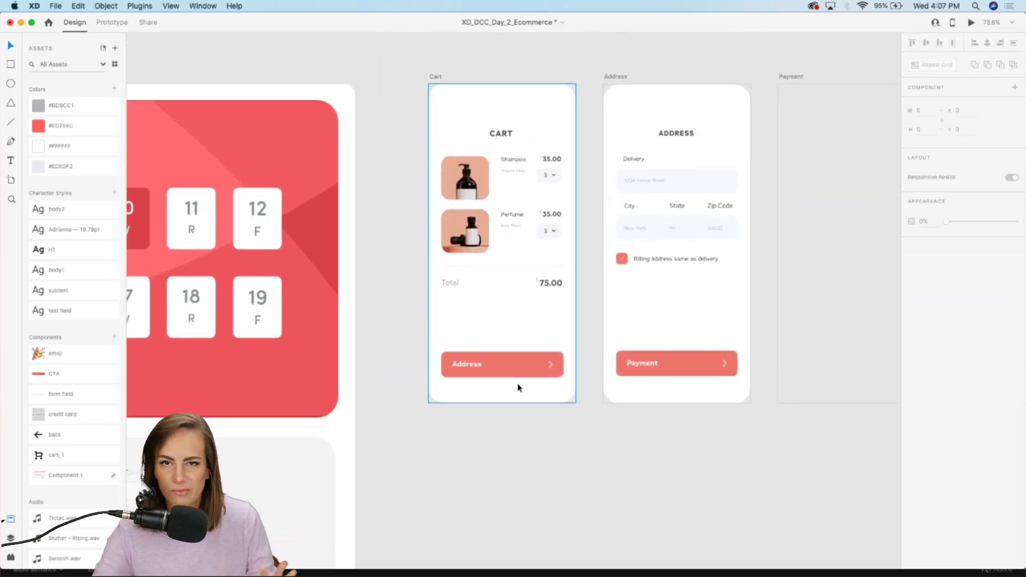
{"action": "scroll", "coordinate": [518, 388], "scroll_direction": "up", "scroll_amount": 3}
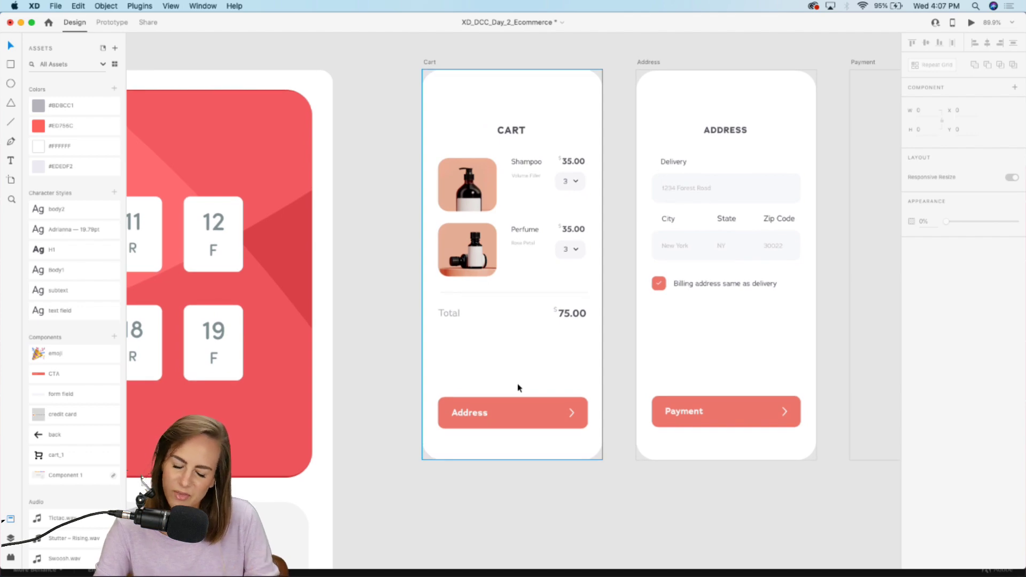
{"action": "scroll", "coordinate": [518, 383], "scroll_direction": "down", "scroll_amount": 1}
{"action": "scroll", "coordinate": [517, 382], "scroll_direction": "right", "scroll_amount": 5}
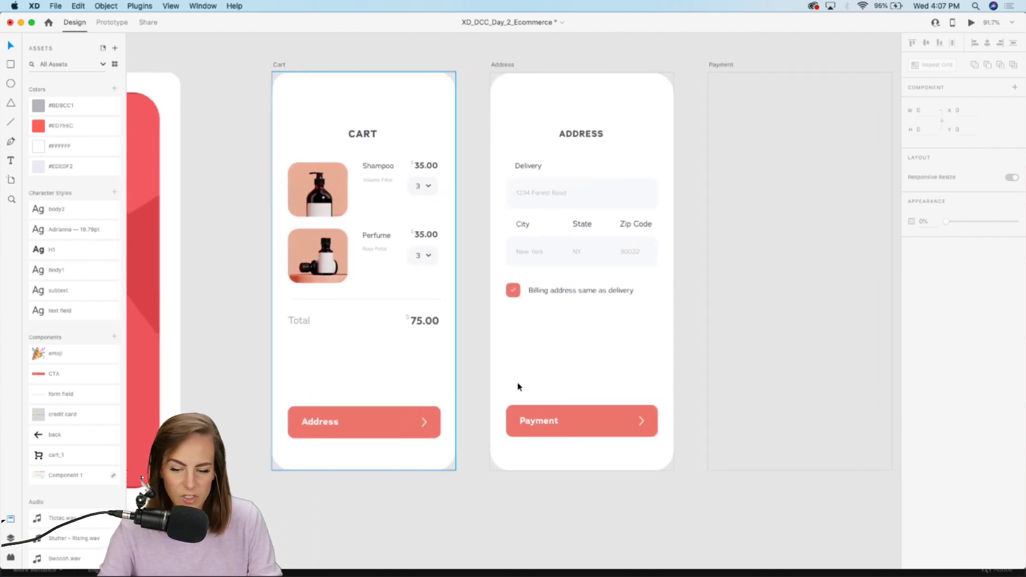
{"action": "scroll", "coordinate": [517, 396], "scroll_direction": "down", "scroll_amount": 2}
{"action": "scroll", "coordinate": [517, 396], "scroll_direction": "right", "scroll_amount": 5}
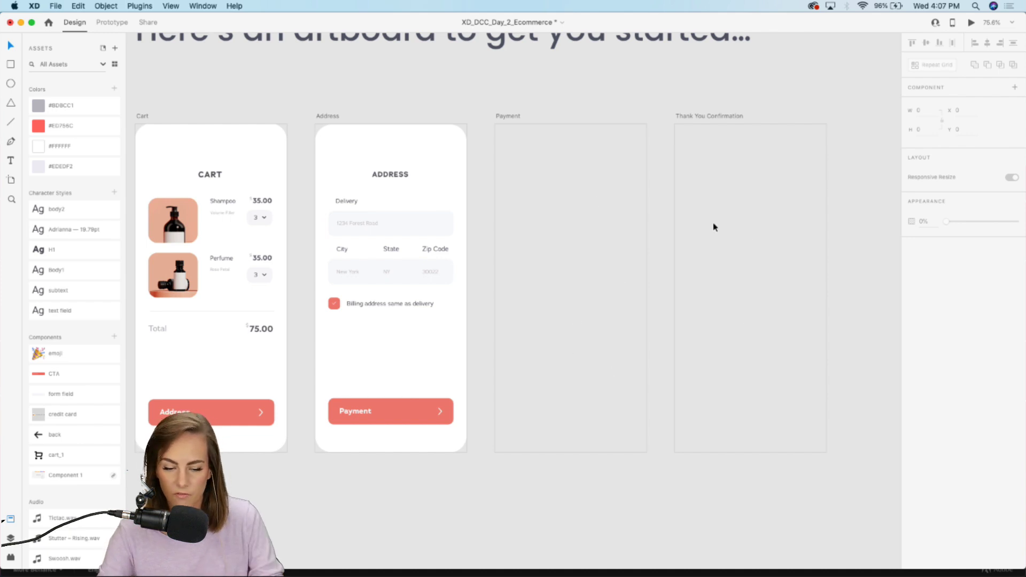
{"action": "scroll", "coordinate": [715, 227], "scroll_direction": "left", "scroll_amount": 5}
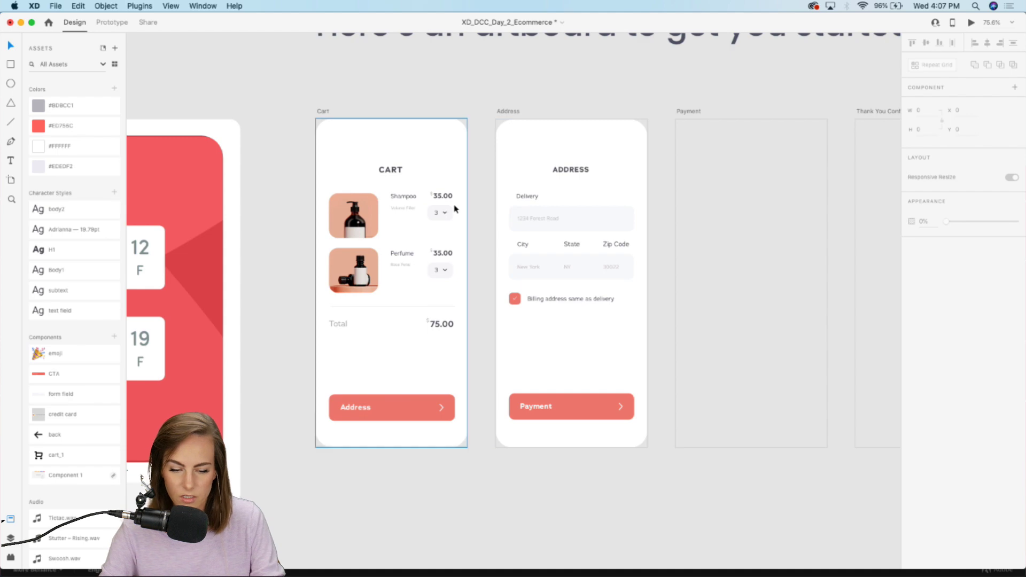
{"action": "scroll", "coordinate": [454, 207], "scroll_direction": "up", "scroll_amount": 5}
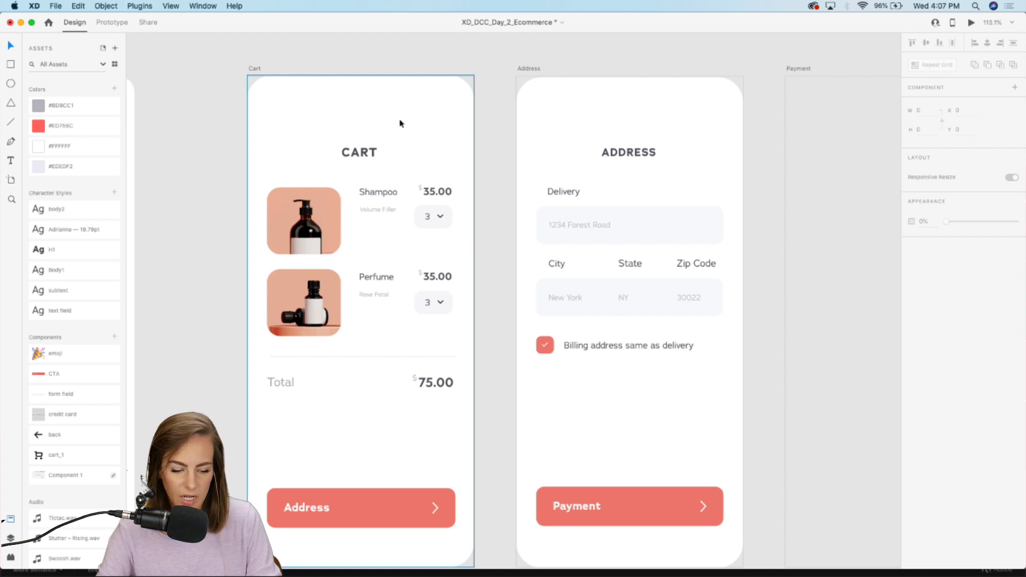
{"action": "scroll", "coordinate": [210, 271], "scroll_direction": "left", "scroll_amount": 2}
{"action": "scroll", "coordinate": [211, 270], "scroll_direction": "down", "scroll_amount": 2}
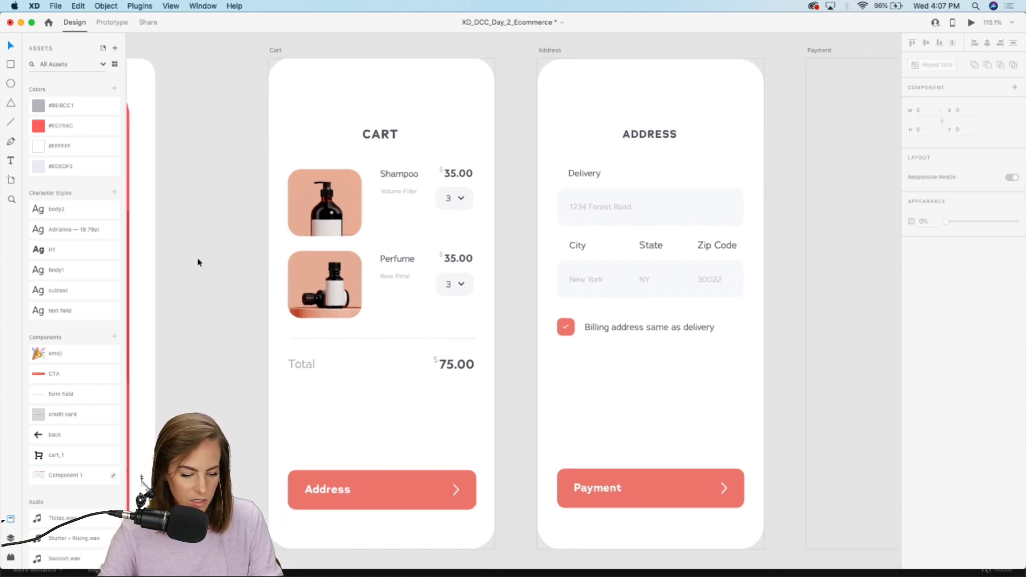
- Draw a borderless circle about 45 px wide above the CART title, filled with the coral red document color
{"action": "left_click", "coordinate": [11, 84]}
{"action": "scroll", "coordinate": [385, 92], "scroll_direction": "up", "scroll_amount": 8}
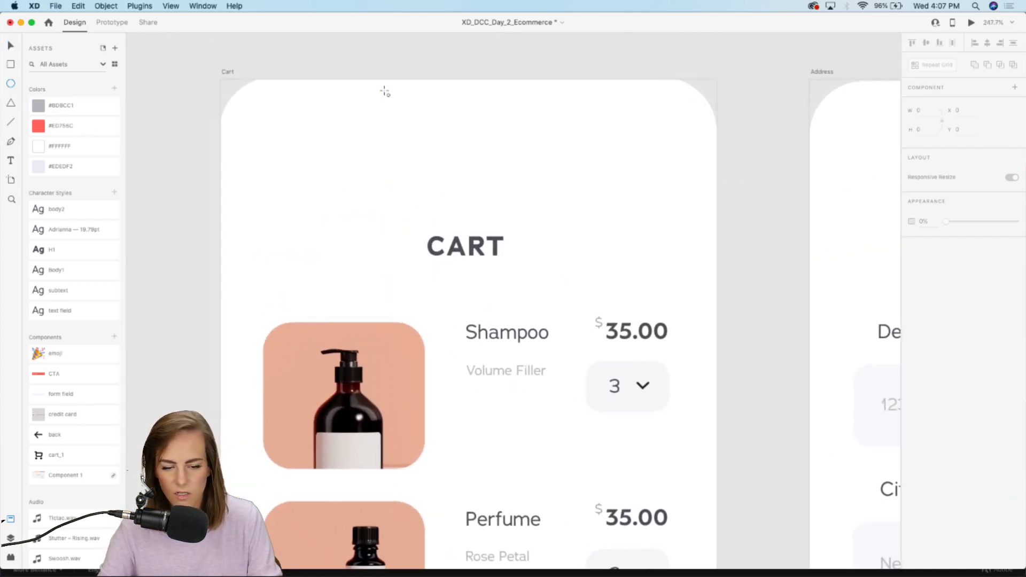
{"action": "scroll", "coordinate": [385, 91], "scroll_direction": "down", "scroll_amount": 8}
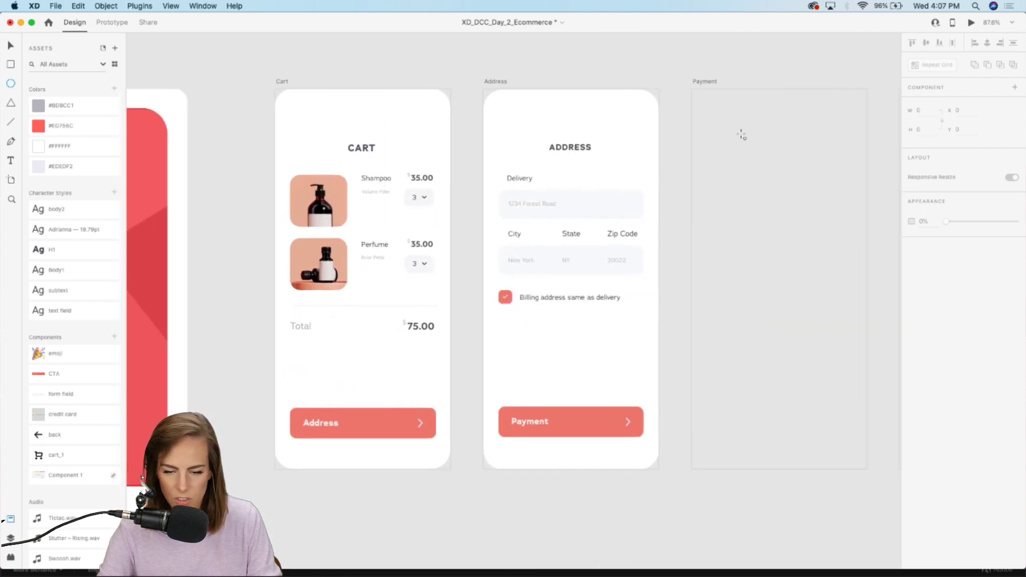
{"action": "scroll", "coordinate": [406, 114], "scroll_direction": "right", "scroll_amount": 5}
{"action": "scroll", "coordinate": [405, 114], "scroll_direction": "left", "scroll_amount": 5}
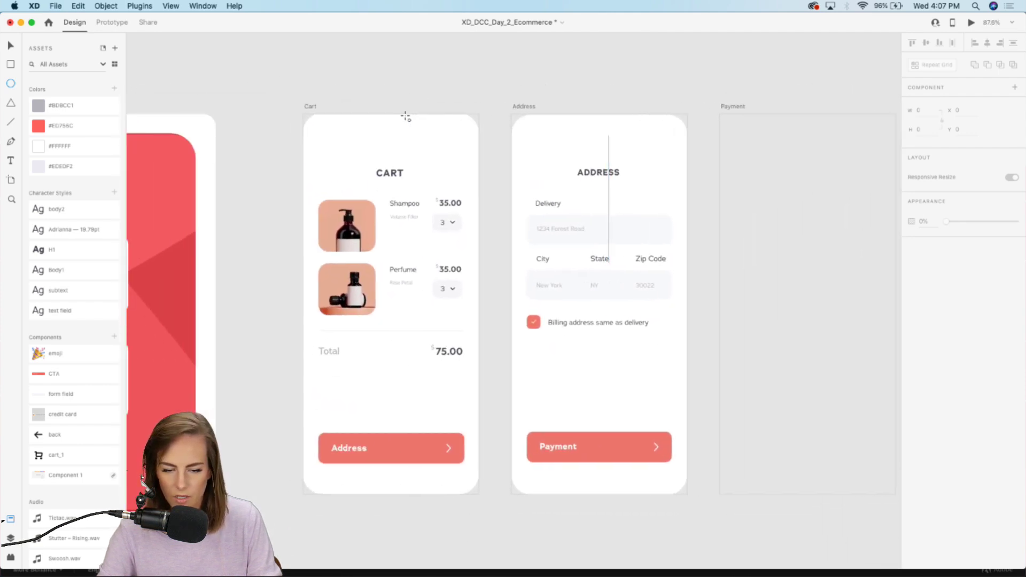
{"action": "scroll", "coordinate": [406, 114], "scroll_direction": "up", "scroll_amount": 5}
{"action": "scroll", "coordinate": [405, 114], "scroll_direction": "up", "scroll_amount": 6}
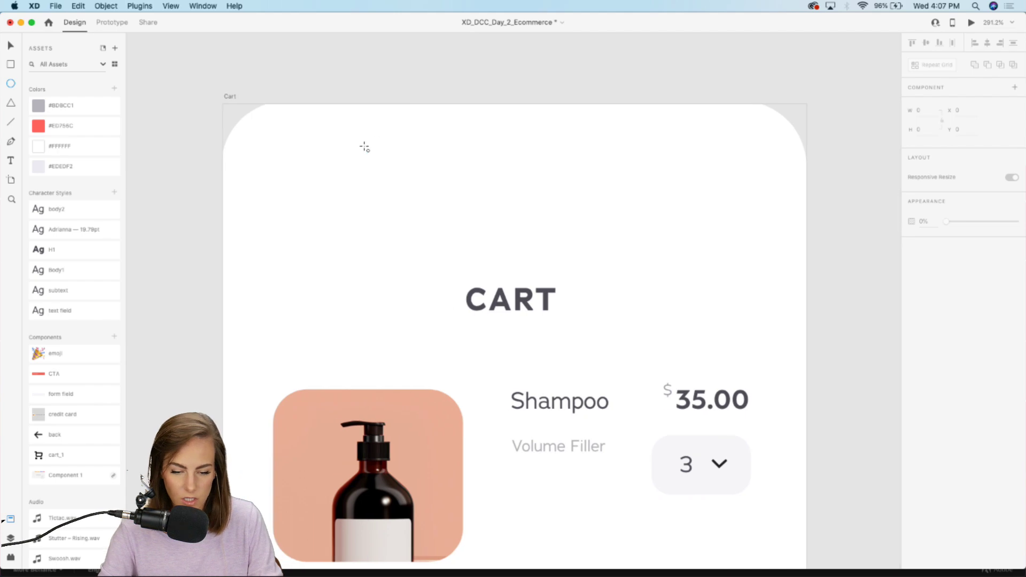
{"action": "mouse_move", "coordinate": [368, 147]}
{"action": "left_mouse_down"}
{"action": "mouse_move", "coordinate": [451, 226]}
{"action": "mouse_move", "coordinate": [438, 216]}
{"action": "left_mouse_up"}
{"action": "key", "text": "v"}
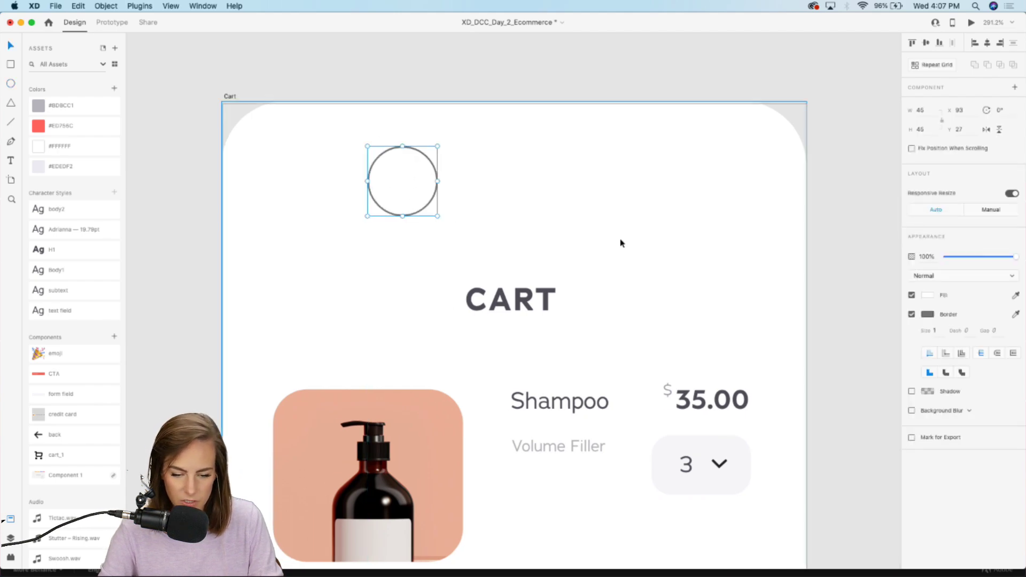
{"action": "left_click", "coordinate": [70, 125]}
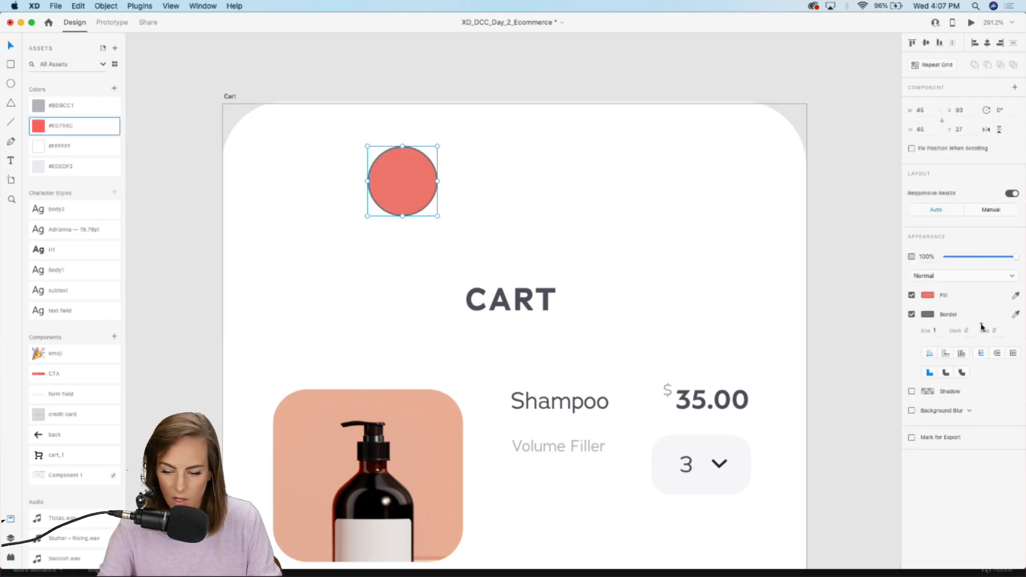
{"action": "left_click", "coordinate": [912, 316]}
- Place a white circle about 8 px wide at the centre of the coral circle above the CART title
{"action": "scroll", "coordinate": [680, 258], "scroll_direction": "down", "scroll_amount": 10}
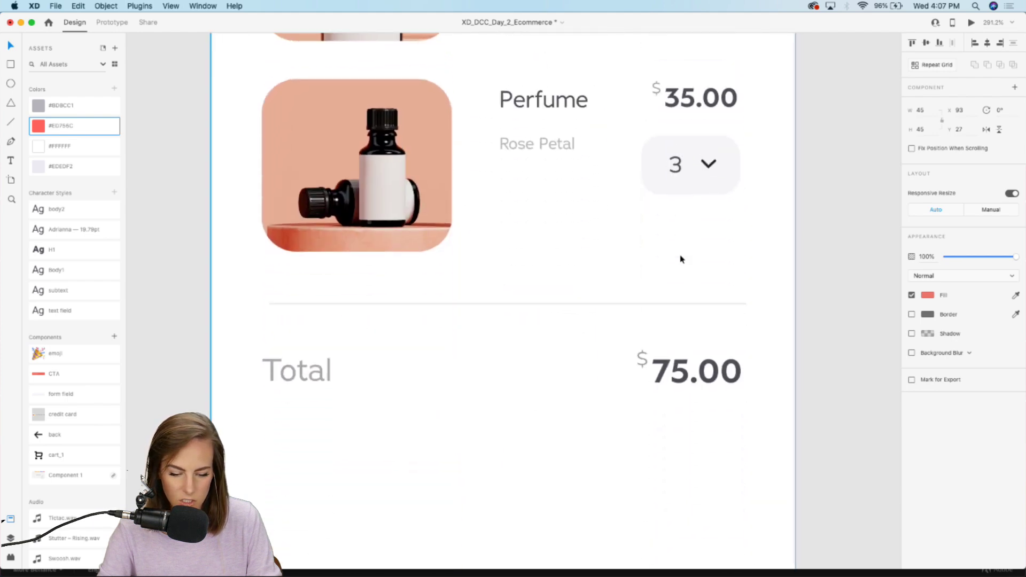
{"action": "scroll", "coordinate": [484, 266], "scroll_direction": "up", "scroll_amount": 10}
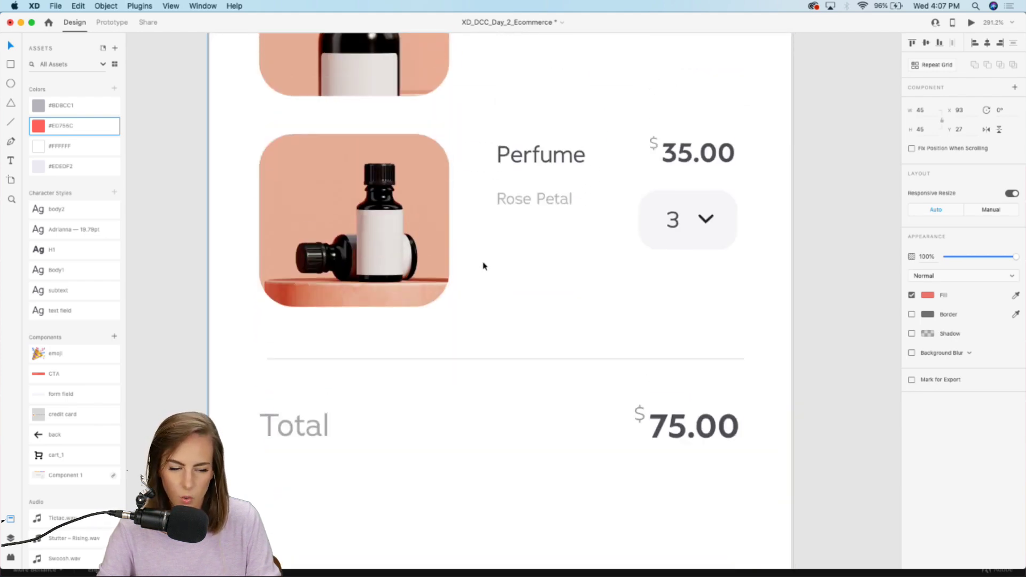
{"action": "scroll", "coordinate": [470, 272], "scroll_direction": "up", "scroll_amount": 3}
{"action": "left_click_drag", "start_coordinate": [423, 303], "coordinate": [383, 252]}
{"action": "key", "text": "super+shift+a"}
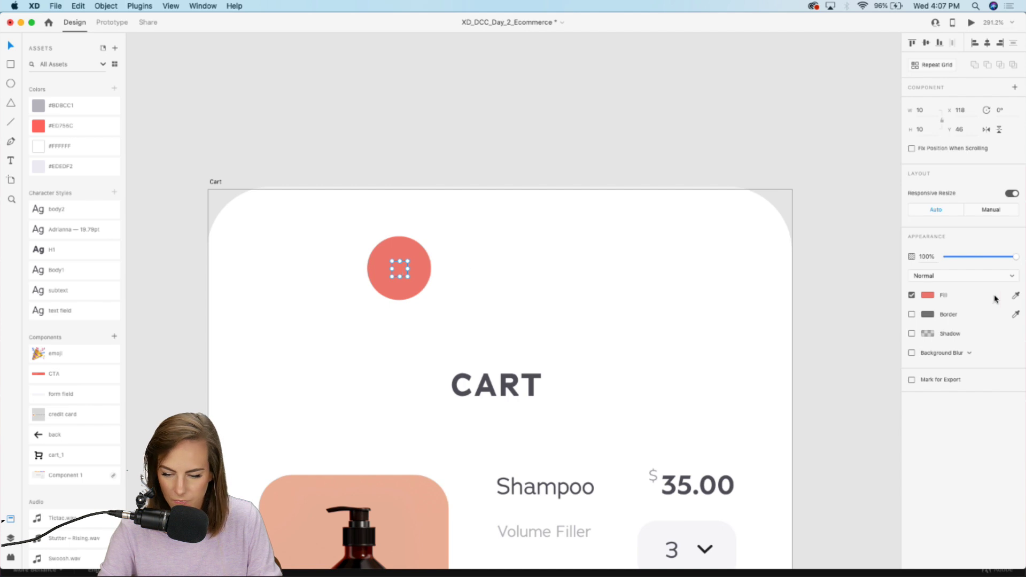
{"action": "left_click", "coordinate": [1015, 297]}
{"action": "left_click", "coordinate": [656, 271]}
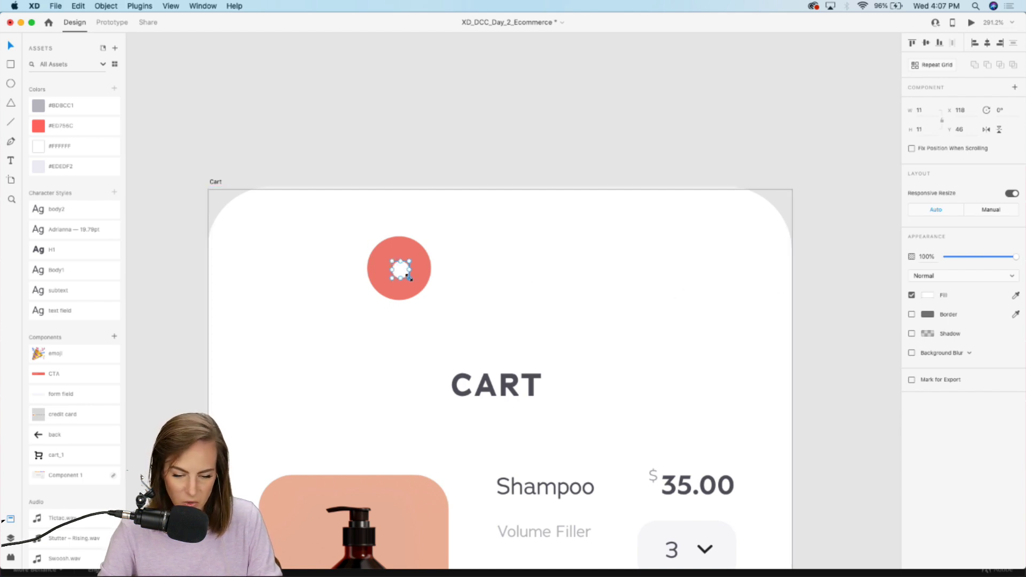
{"action": "left_click_drag", "start_coordinate": [409, 277], "coordinate": [404, 273]}
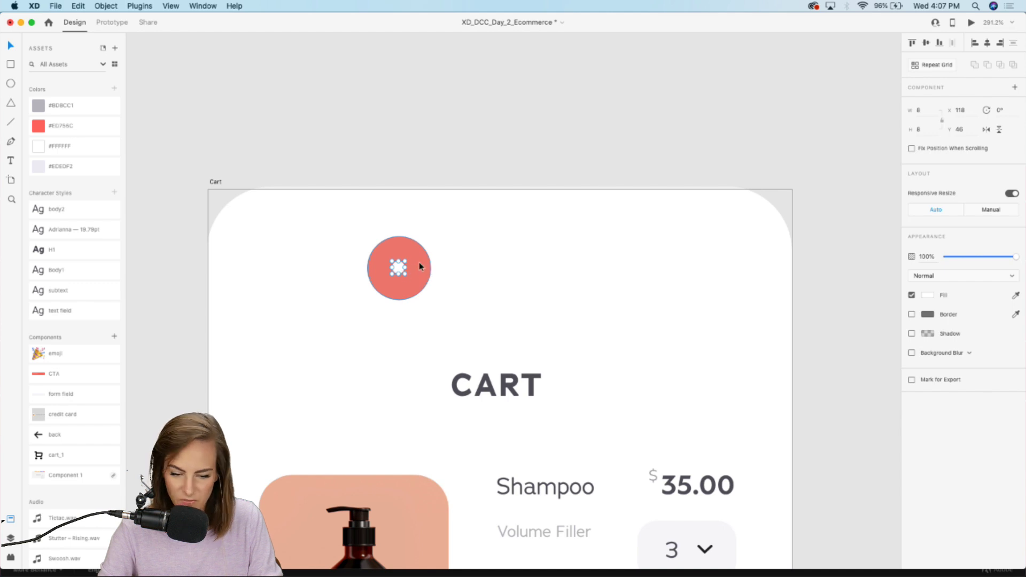
- Centre the white dot in the coral circle, group the two, and scale the group down to about 34 px
{"action": "scroll", "coordinate": [417, 262], "scroll_direction": "up", "scroll_amount": 5}
{"action": "left_click_drag", "start_coordinate": [385, 371], "coordinate": [389, 376]}
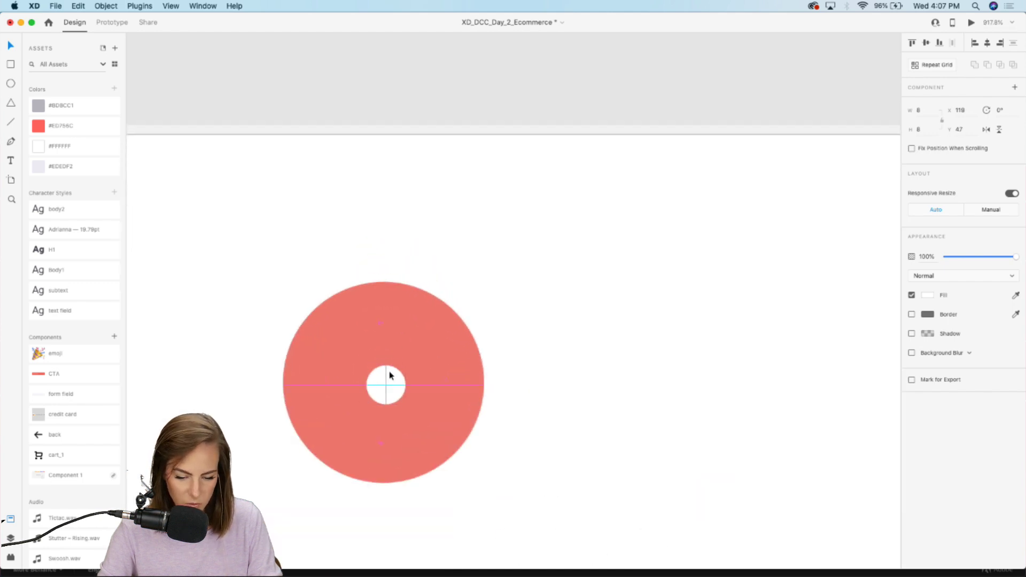
{"action": "left_click", "coordinate": [428, 330], "text": "shift"}
{"action": "key", "text": "super+g"}
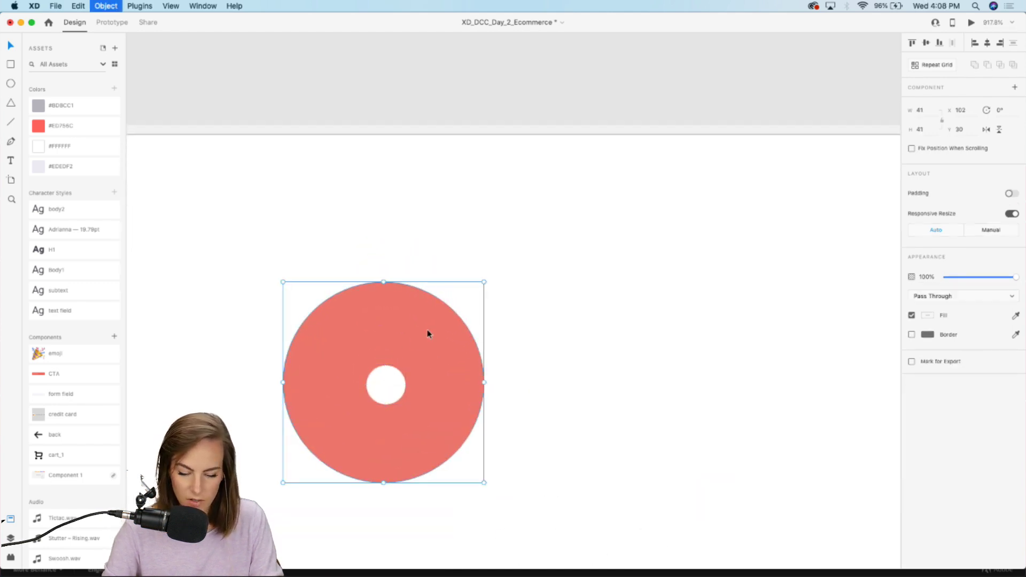
{"action": "scroll", "coordinate": [428, 330], "scroll_direction": "down", "scroll_amount": 5}
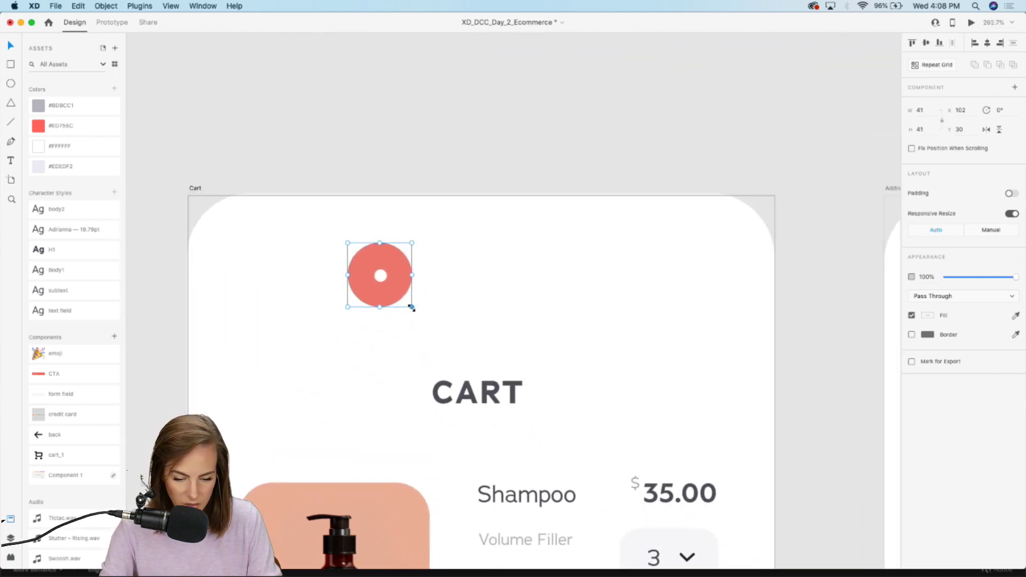
{"action": "left_click_drag", "start_coordinate": [412, 308], "coordinate": [402, 296]}
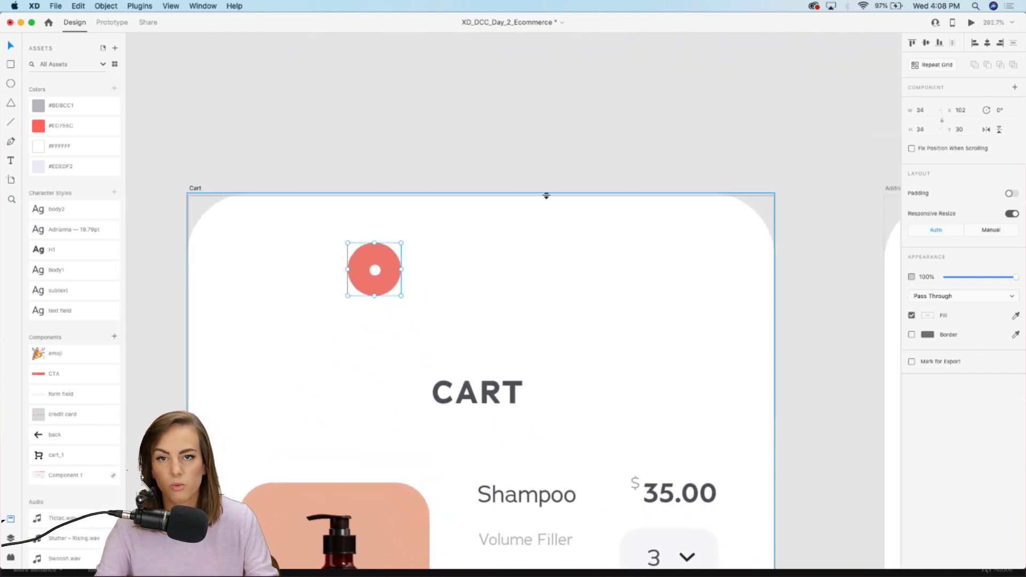
- Repeat the dotted circle into an ungrouped row of three, spaced about 36 px apart and centred above the CART title
{"action": "left_click", "coordinate": [935, 66]}
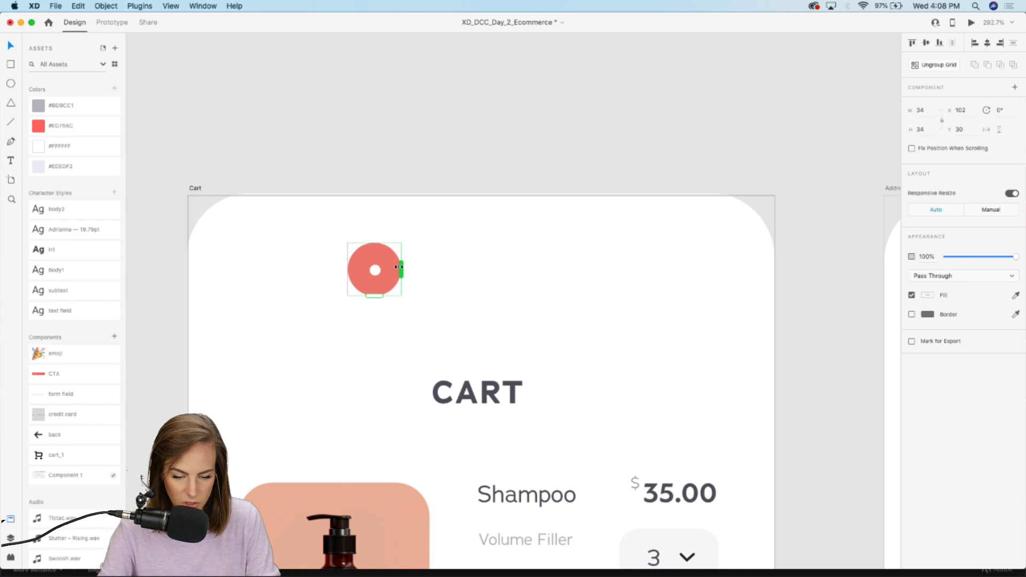
{"action": "left_click_drag", "start_coordinate": [407, 266], "coordinate": [594, 269]}
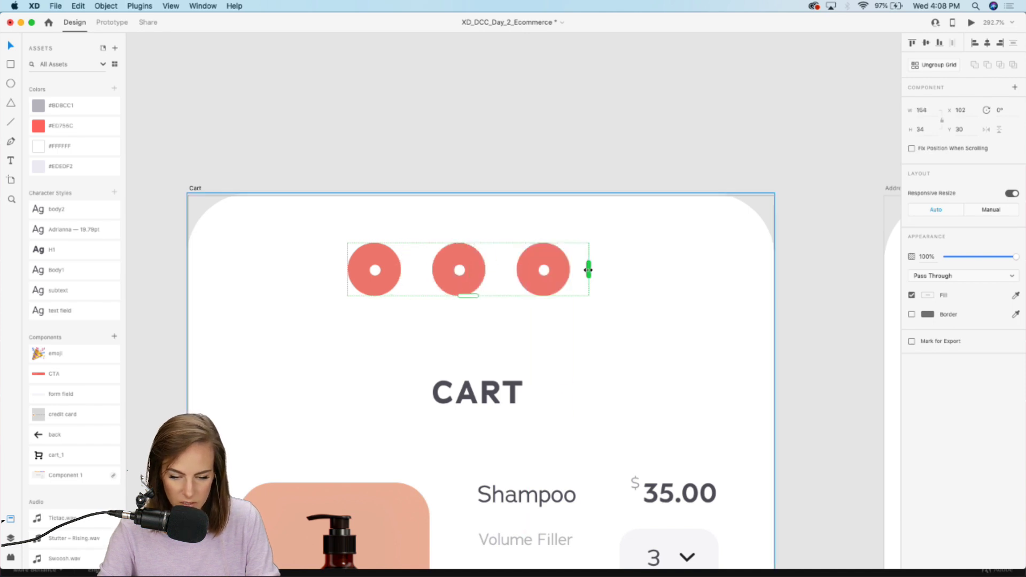
{"action": "left_click_drag", "start_coordinate": [511, 272], "coordinate": [545, 272]}
{"action": "scroll", "coordinate": [616, 142], "scroll_direction": "down", "scroll_amount": 5}
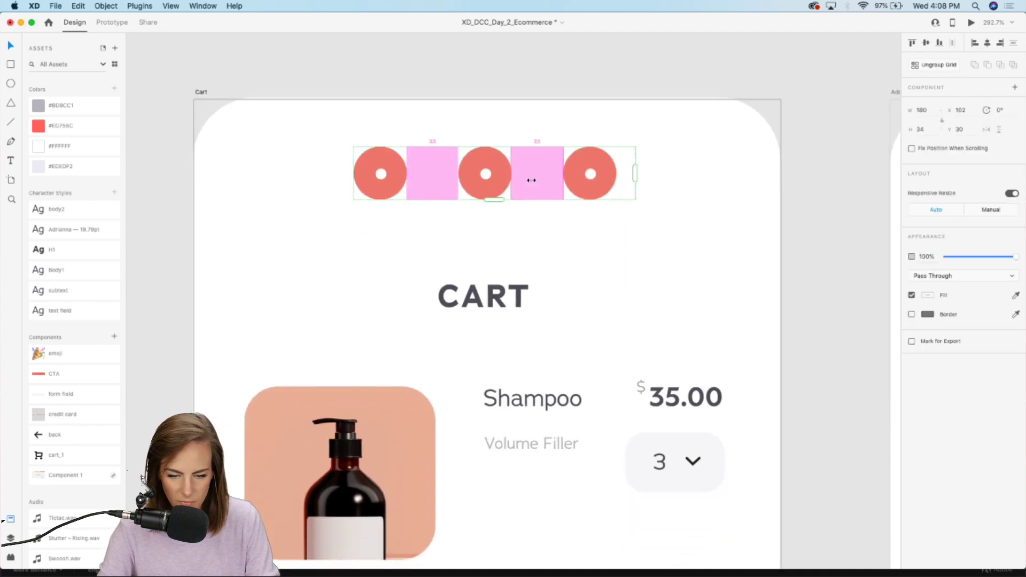
{"action": "left_click_drag", "start_coordinate": [531, 174], "coordinate": [481, 179]}
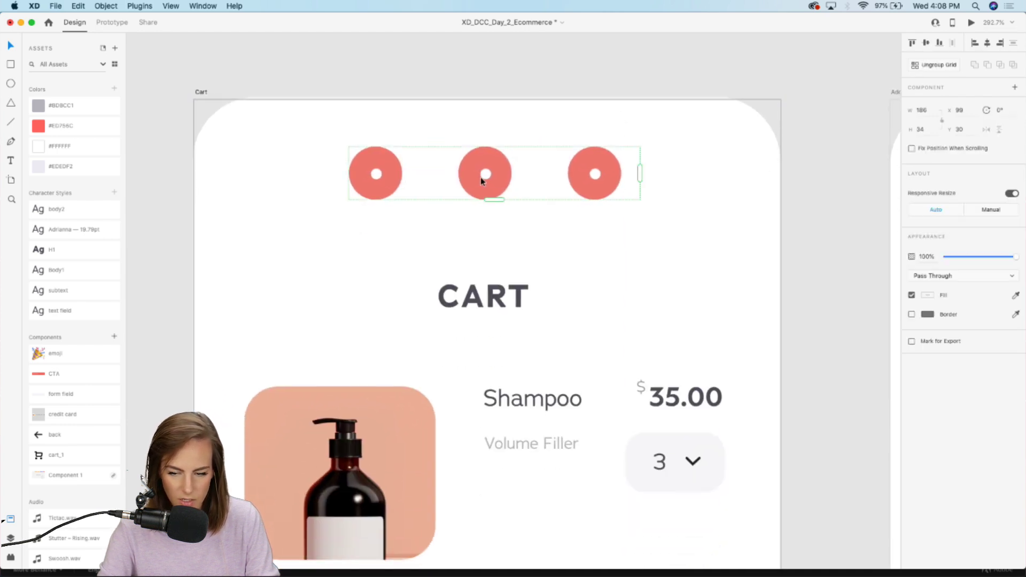
{"action": "left_click", "coordinate": [926, 68]}
{"action": "left_click", "coordinate": [227, 199]}
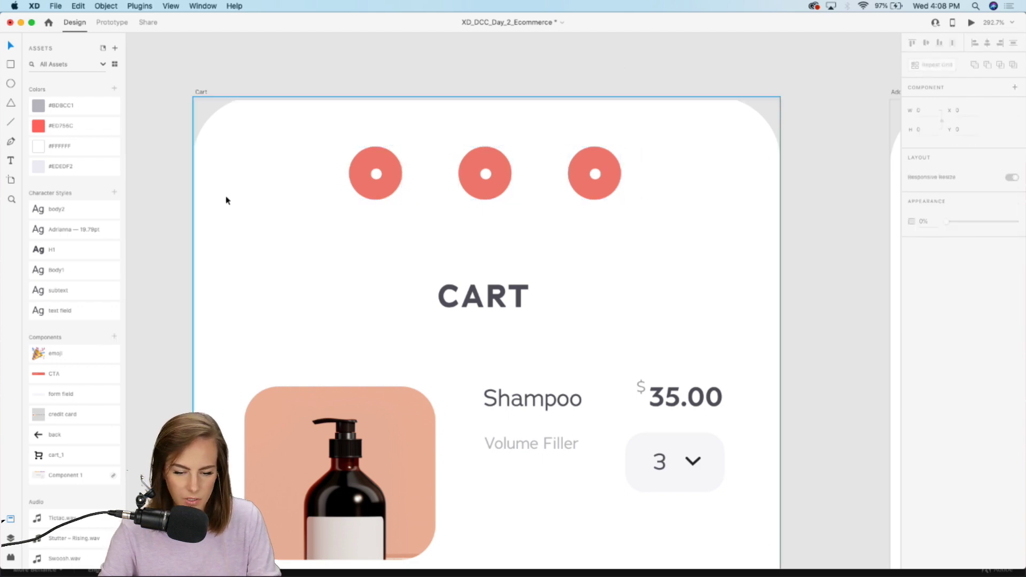
- Draw a coral red horizontal line about 65 px long connecting the centres of the first and second circles
{"action": "left_click", "coordinate": [10, 124]}
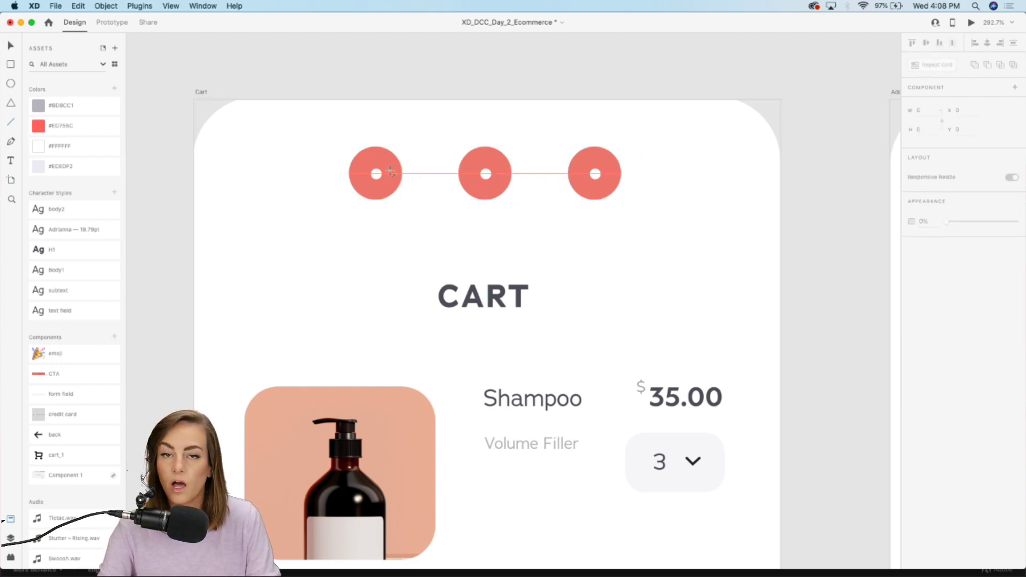
{"action": "left_click_drag", "start_coordinate": [377, 173], "coordinate": [485, 174]}
{"action": "left_click", "coordinate": [67, 127]}
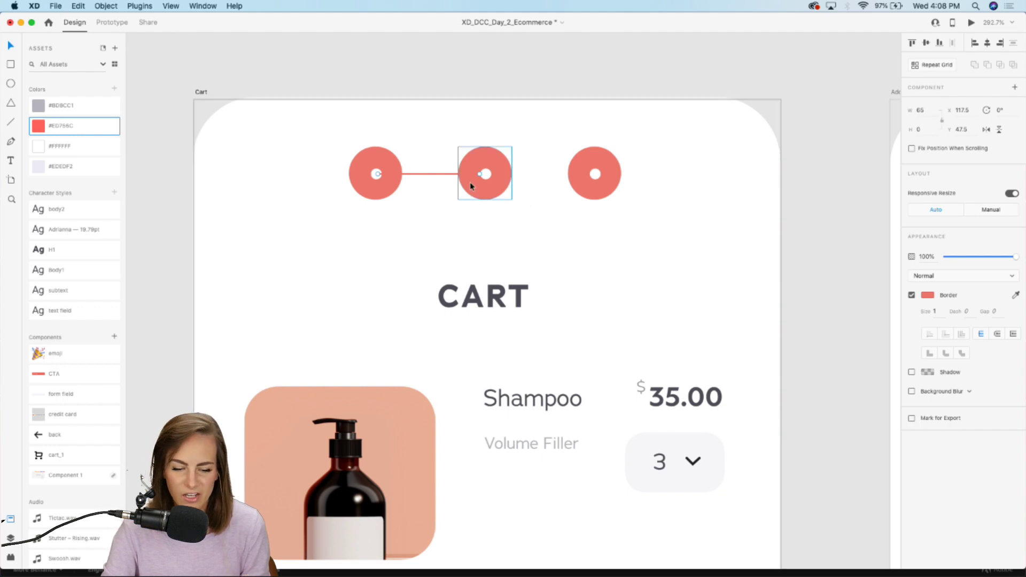
- Recolor the three coral circles with the light grey document color #EDEDF2
{"action": "left_click", "coordinate": [386, 165]}
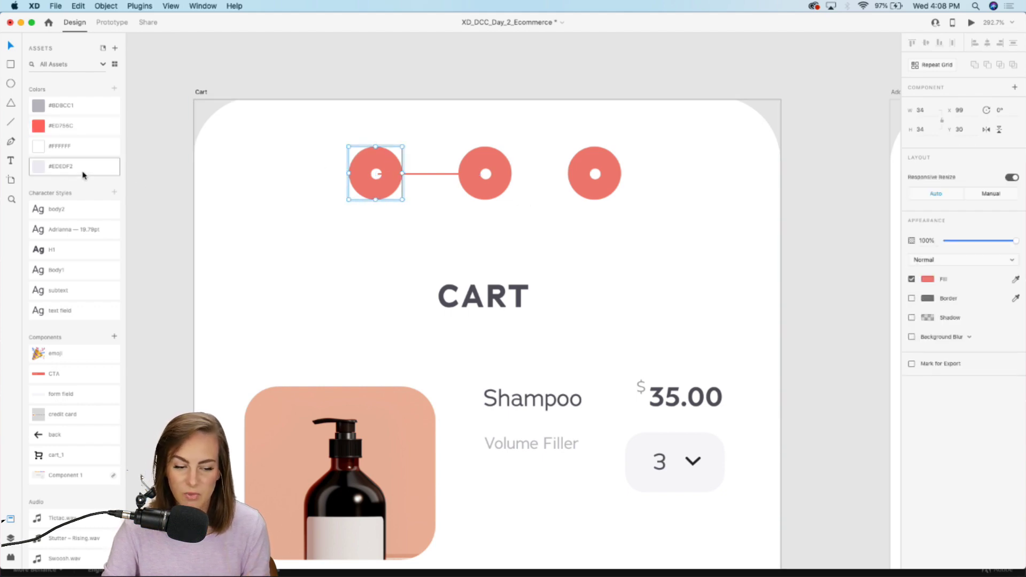
{"action": "left_click", "coordinate": [60, 170]}
{"action": "left_click", "coordinate": [493, 163]}
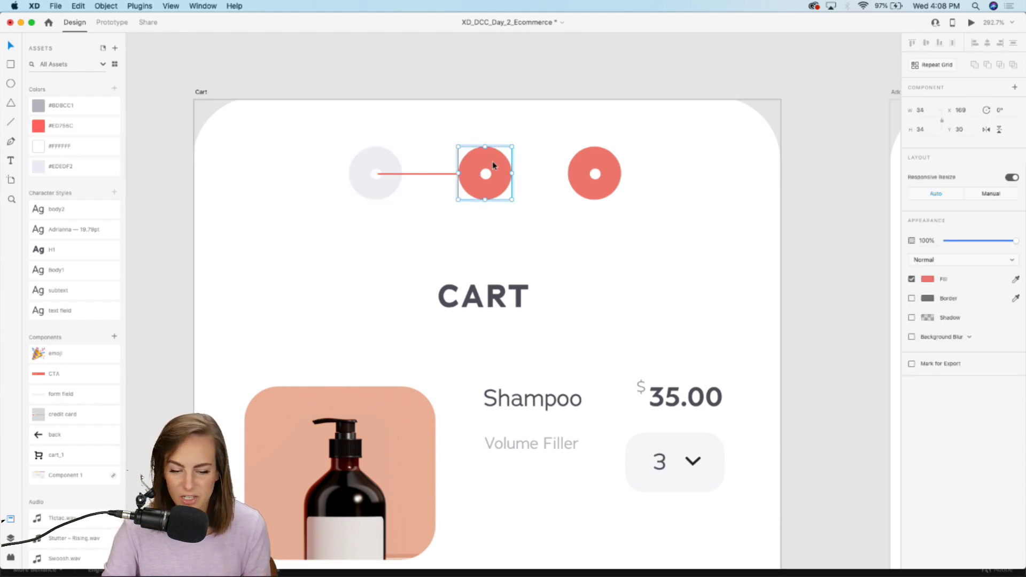
{"action": "left_click", "coordinate": [62, 167]}
{"action": "left_click", "coordinate": [607, 165]}
{"action": "left_click", "coordinate": [60, 166]}
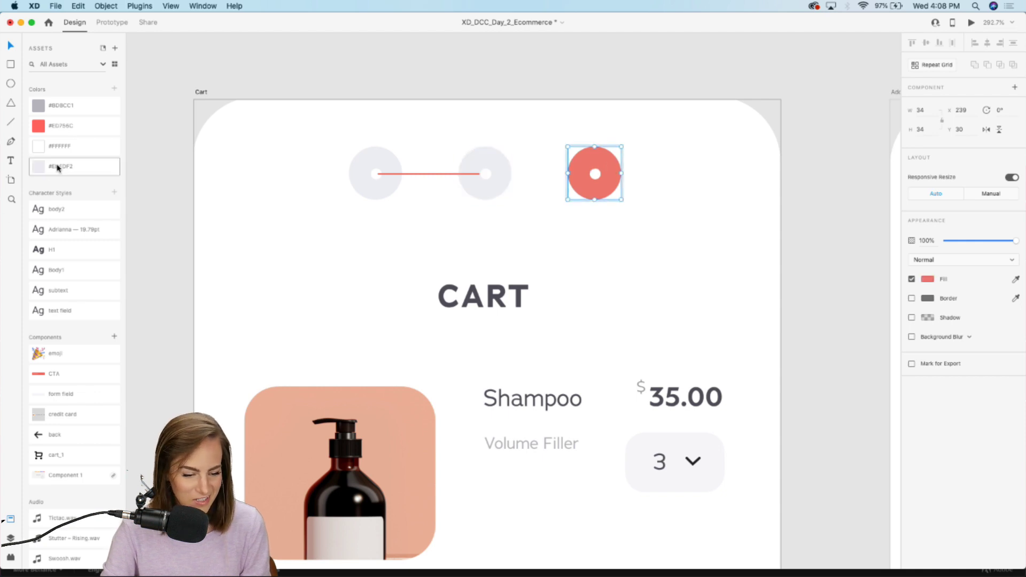
- Recolor the connecting line with light grey #EDEDF2 and set its border size to 4
{"action": "scroll", "coordinate": [473, 165], "scroll_direction": "up", "scroll_amount": 2}
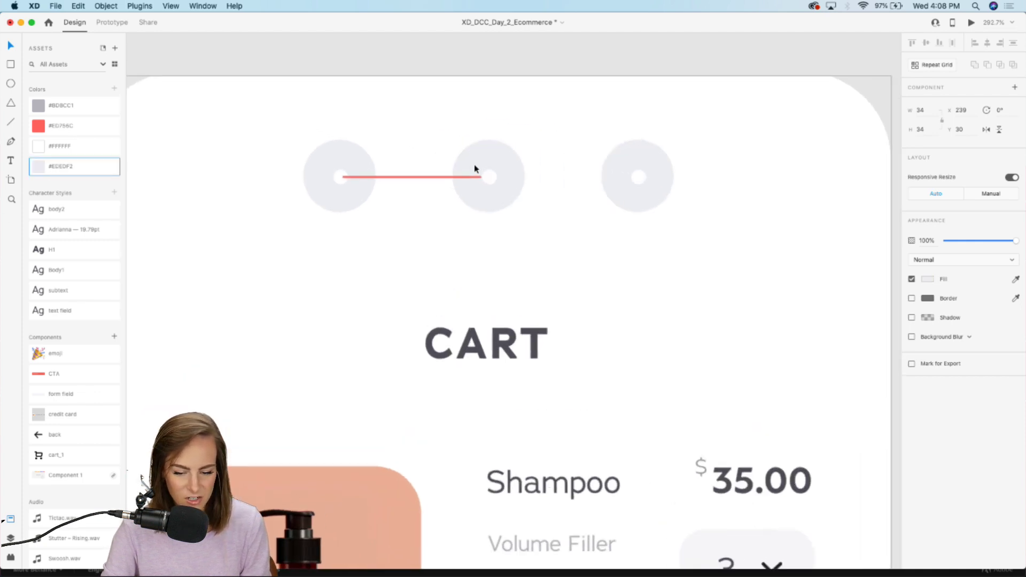
{"action": "left_click", "coordinate": [429, 177]}
{"action": "left_click", "coordinate": [89, 169]}
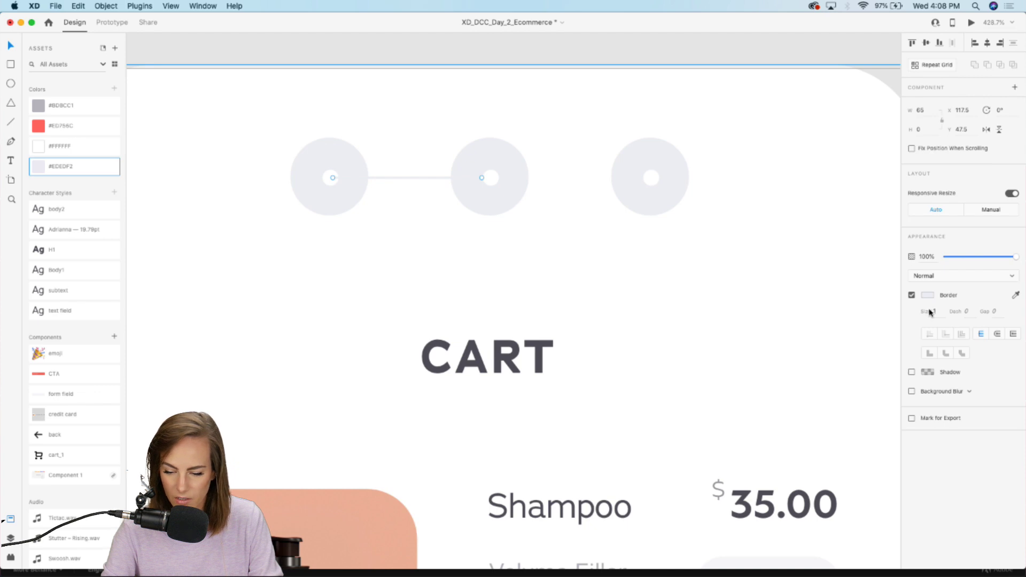
{"action": "key", "text": "Up"}
{"action": "key", "text": "Up"}
{"action": "key", "text": "Up"}
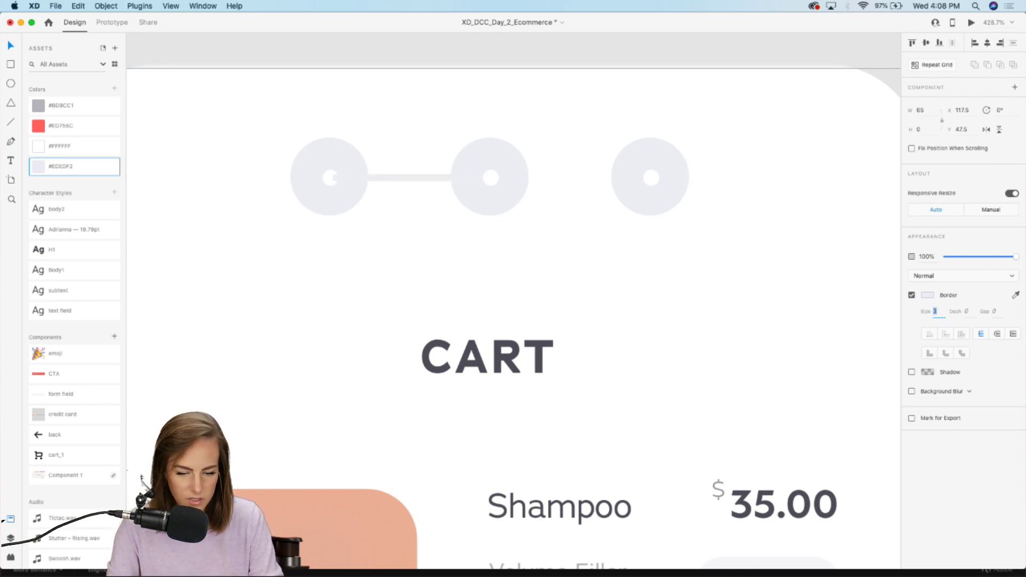
{"action": "scroll", "coordinate": [492, 255], "scroll_direction": "up", "scroll_amount": 10}
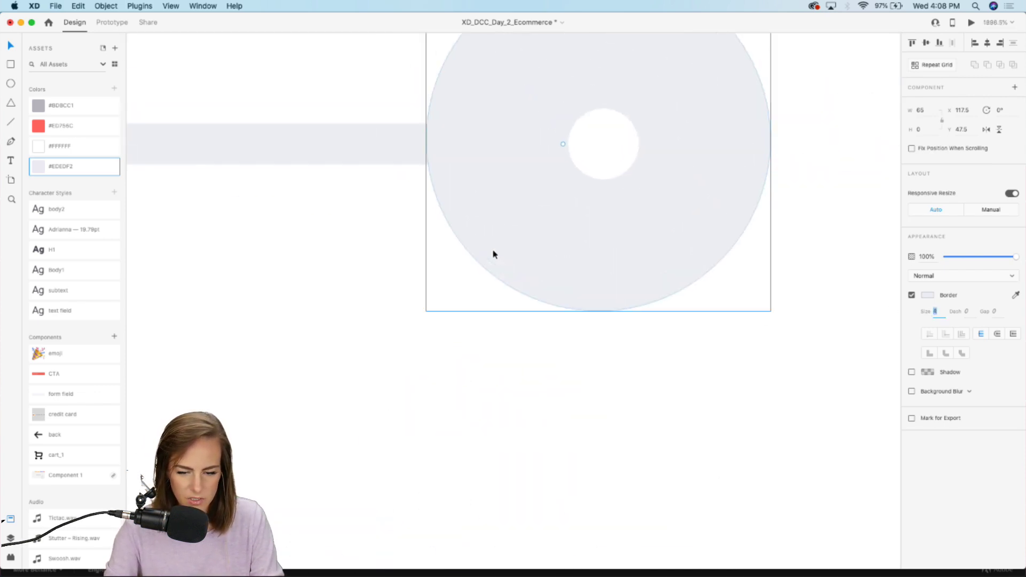
{"action": "scroll", "coordinate": [614, 176], "scroll_direction": "down", "scroll_amount": 10}
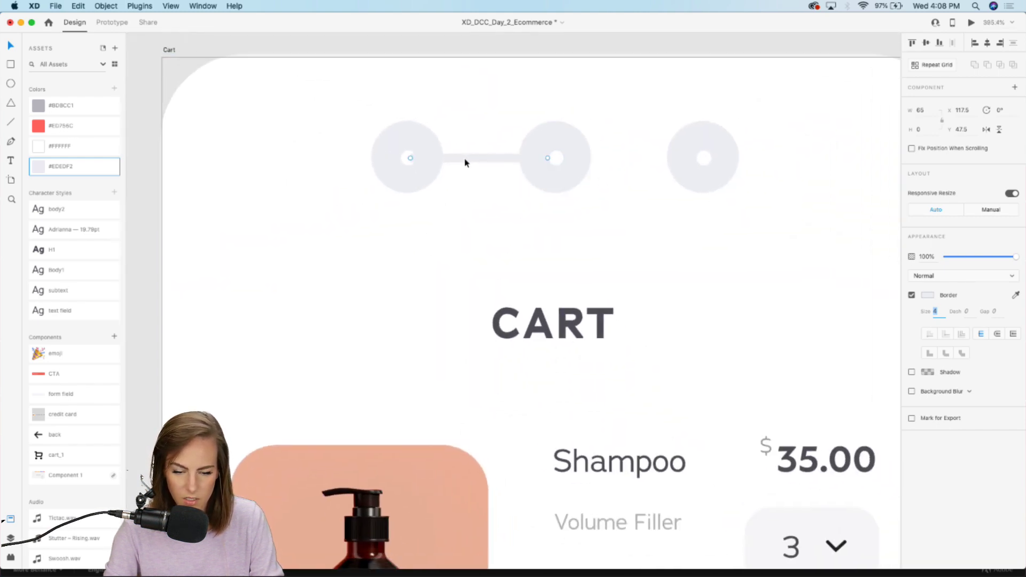
- Duplicate the connecting line and place the copy between the second and third circles
{"action": "left_click_drag", "start_coordinate": [468, 163], "coordinate": [605, 161]}
{"action": "key", "text": "super+z"}
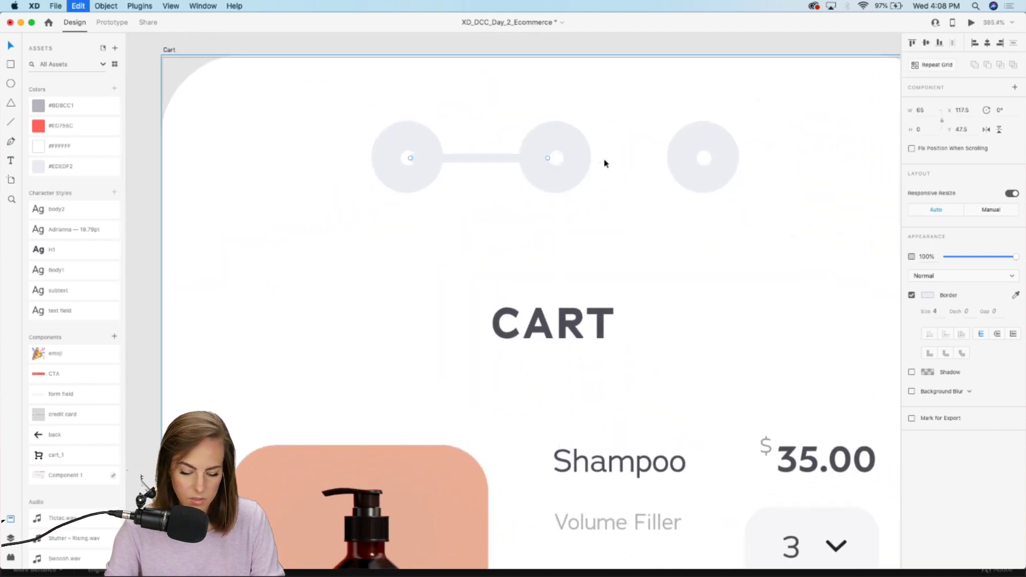
{"action": "left_click_drag", "start_coordinate": [466, 162], "coordinate": [609, 161]}
{"action": "left_click", "coordinate": [499, 159]}
{"action": "key", "text": "super+minus"}
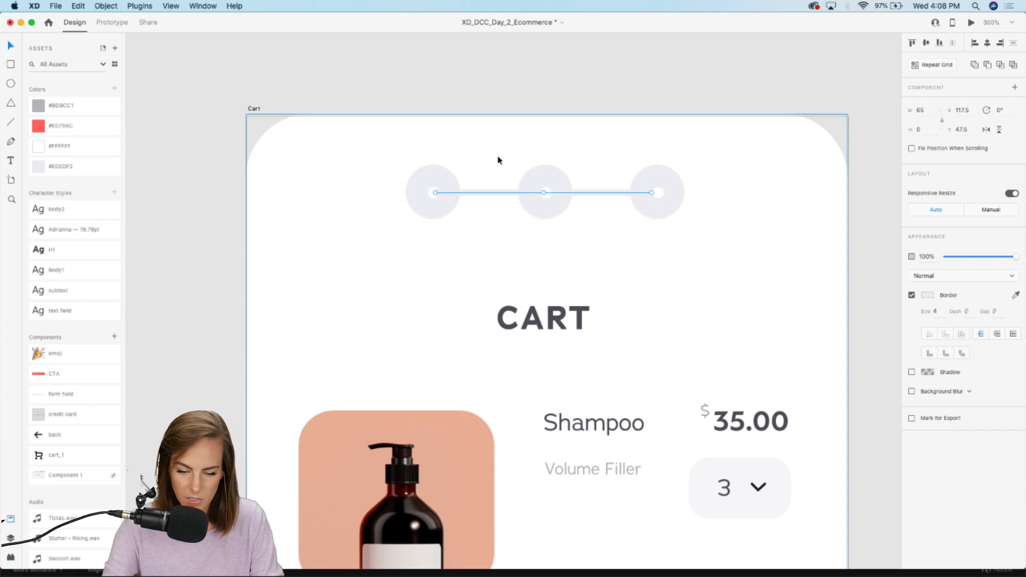
- Group the three circles and both connecting lines into one progress meter
{"action": "left_click", "coordinate": [535, 180], "text": "shift"}
{"action": "left_click", "coordinate": [424, 189], "text": "shift"}
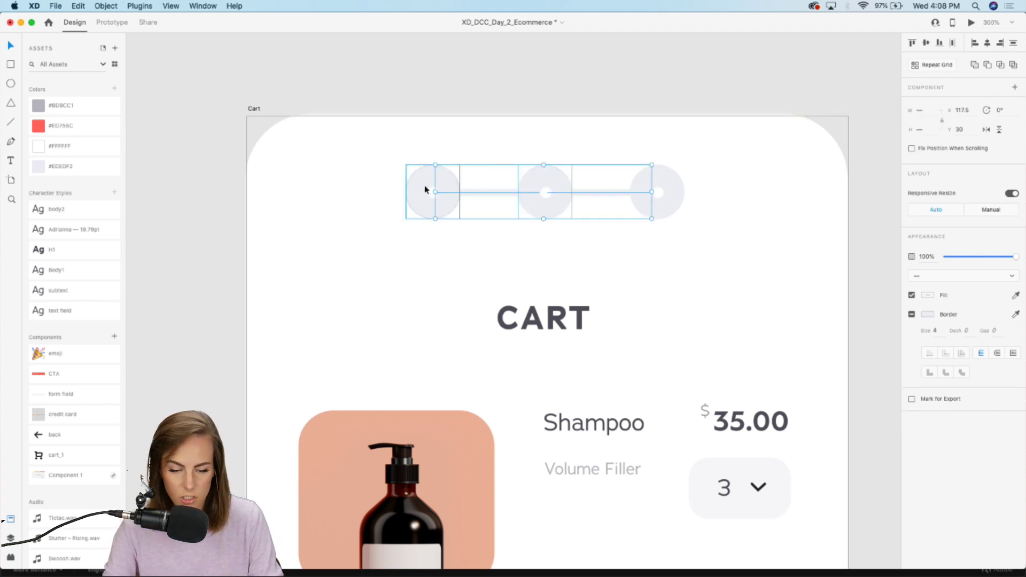
{"action": "left_click", "coordinate": [637, 184], "text": "shift"}
{"action": "key", "text": "super+g"}
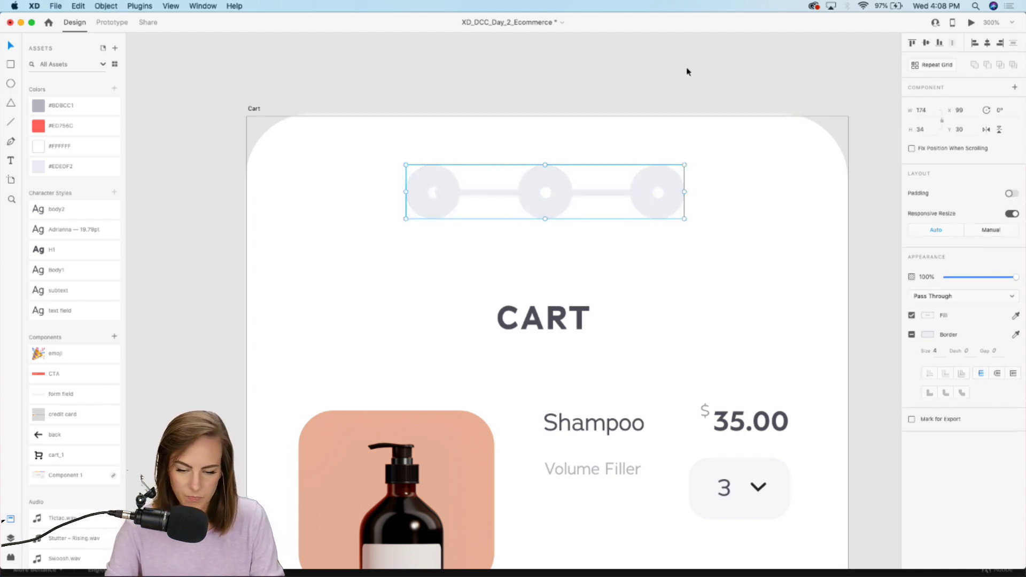
{"action": "left_click", "coordinate": [688, 73]}
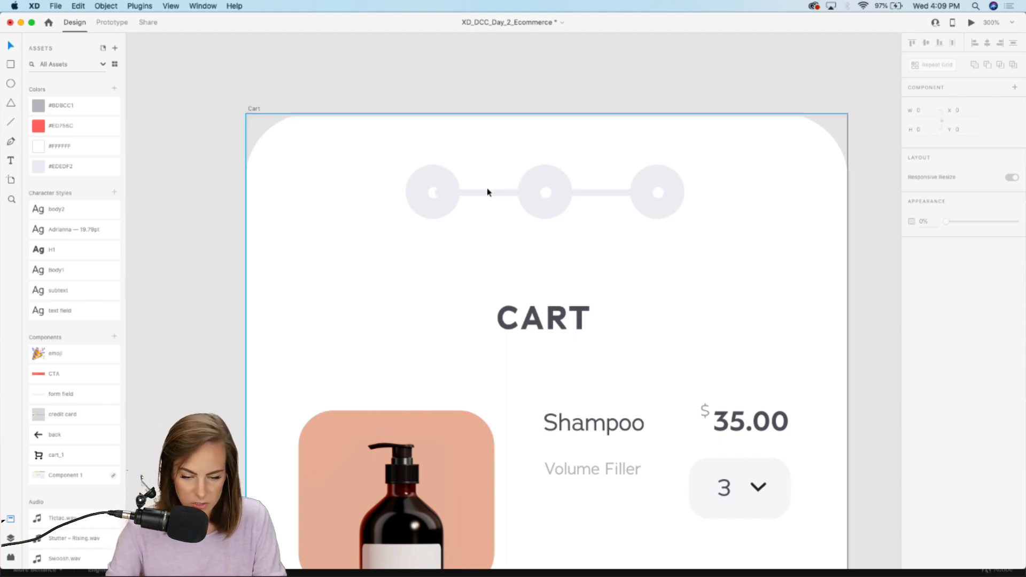
- Send the first connecting line behind the circles inside the meter group so it no longer covers the white dot
{"action": "left_click", "coordinate": [474, 194]}
{"action": "double_click", "coordinate": [474, 194]}
{"action": "scroll", "coordinate": [474, 195], "scroll_direction": "up", "scroll_amount": 3}
{"action": "scroll", "coordinate": [474, 196], "scroll_direction": "up", "scroll_amount": 2}
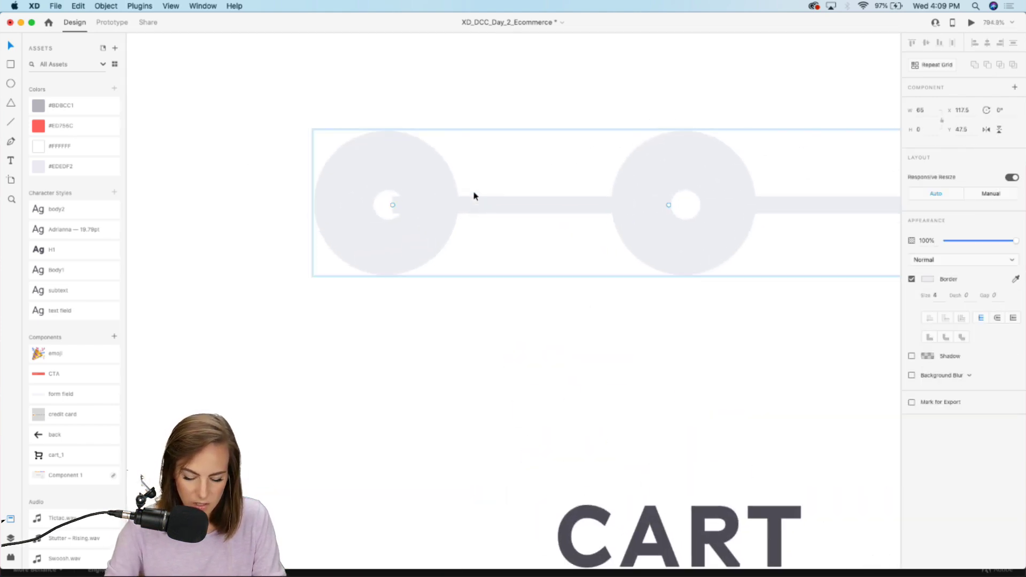
{"action": "scroll", "coordinate": [474, 196], "scroll_direction": "down", "scroll_amount": 5}
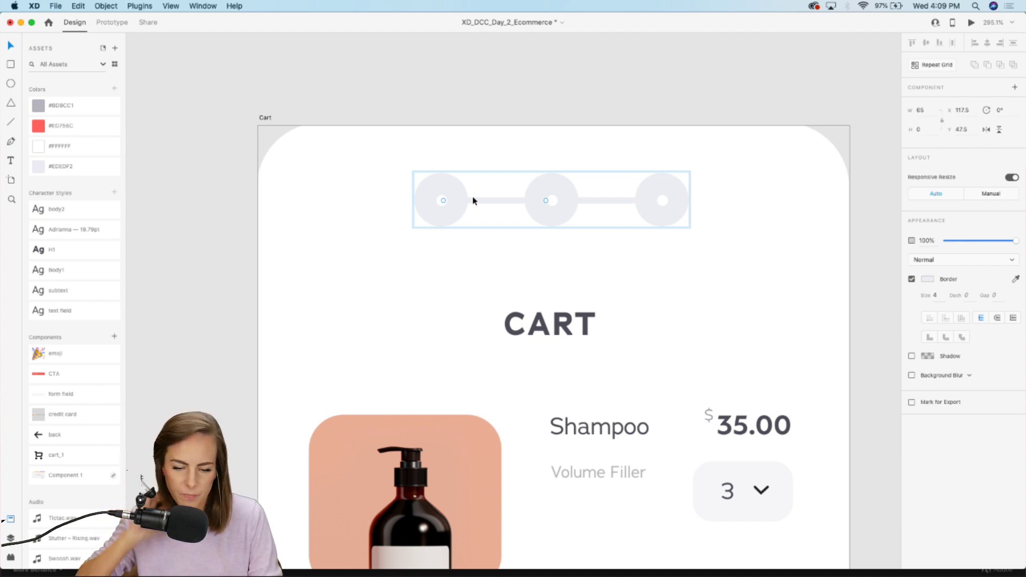
{"action": "left_click", "coordinate": [586, 98]}
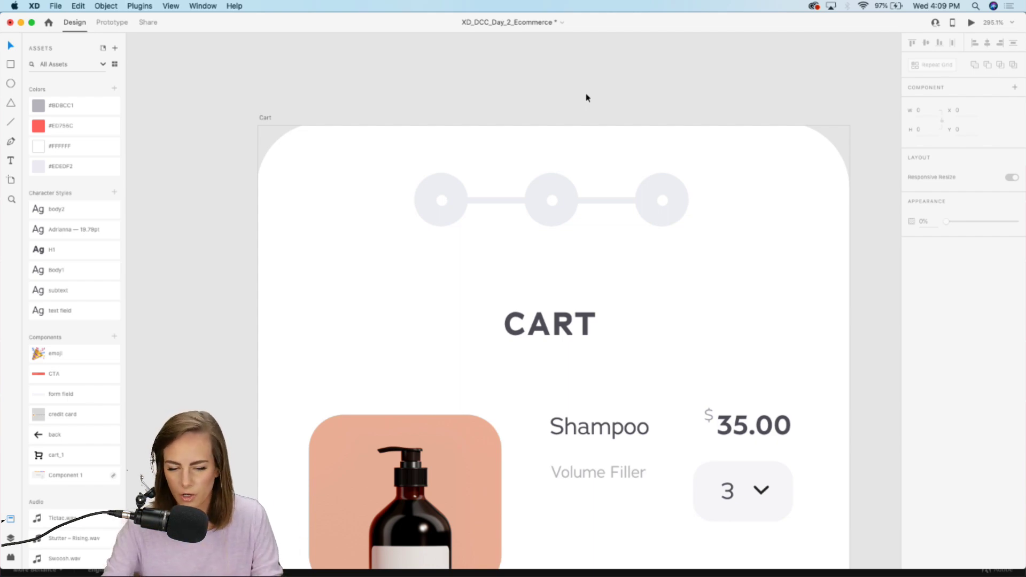
- Place the back component to the left of the progress meter and the cart_1 component to its right on the Cart artboard
{"action": "scroll", "coordinate": [586, 98], "scroll_direction": "down", "scroll_amount": 3}
{"action": "scroll", "coordinate": [586, 95], "scroll_direction": "right", "scroll_amount": 2}
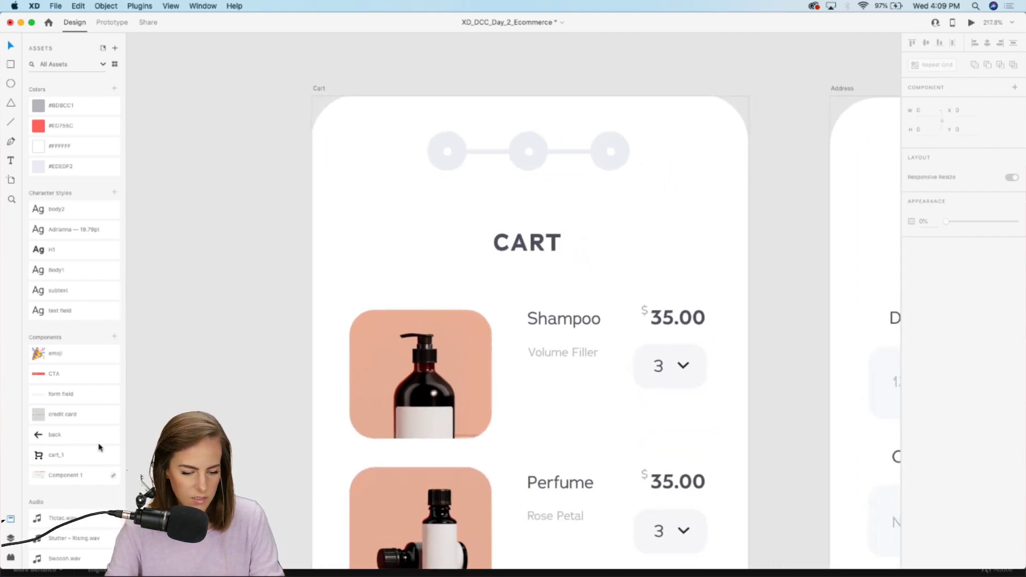
{"action": "left_click_drag", "start_coordinate": [56, 437], "coordinate": [361, 155]}
{"action": "left_click", "coordinate": [264, 171]}
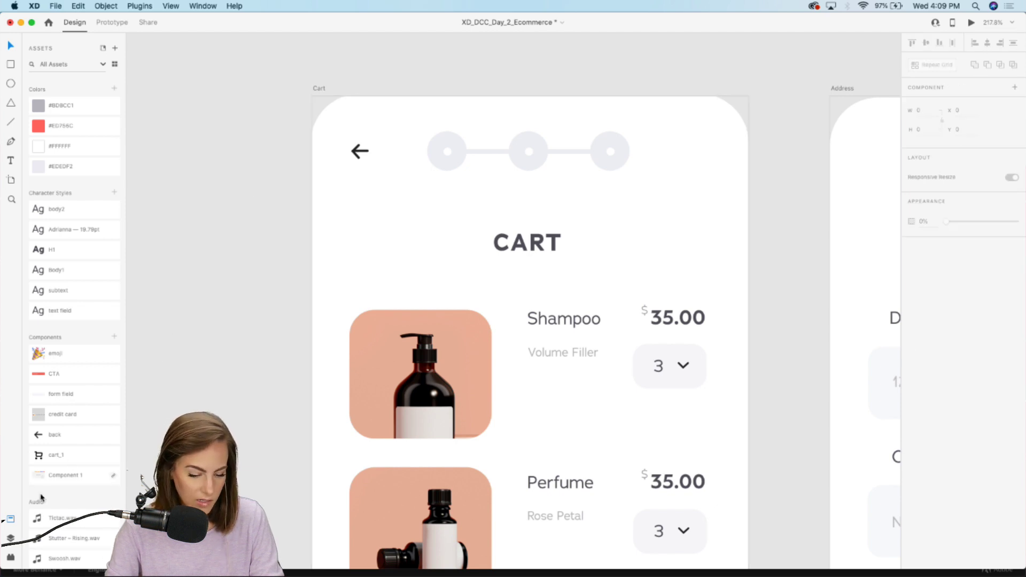
{"action": "left_click_drag", "start_coordinate": [99, 449], "coordinate": [699, 159]}
{"action": "left_click", "coordinate": [791, 184]}
{"action": "left_click", "coordinate": [768, 73]}
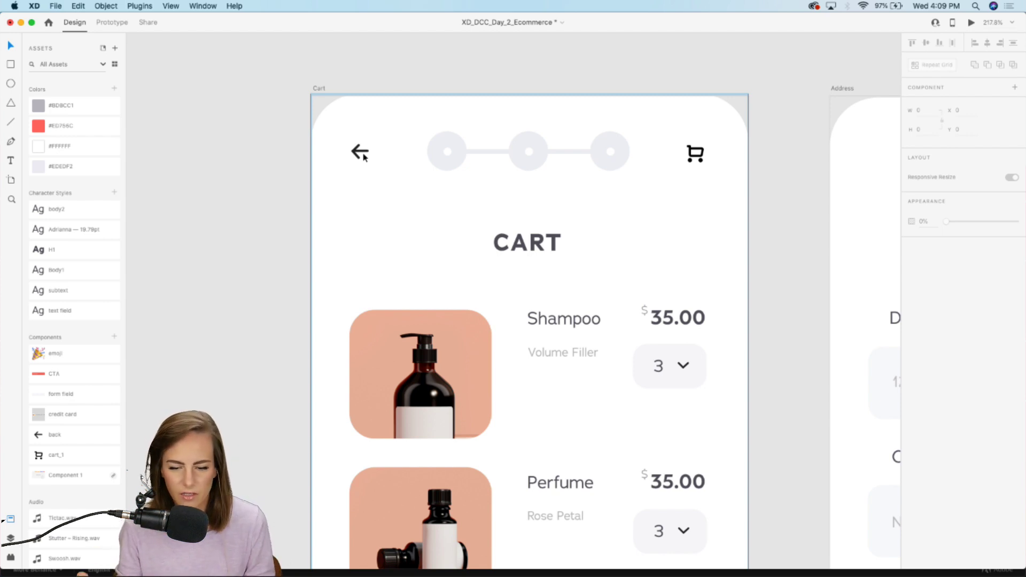
- Copy the back arrow, progress meter and cart icon from the Cart artboard and paste them onto the Address artboard
{"action": "scroll", "coordinate": [297, 165], "scroll_direction": "down", "scroll_amount": 10}
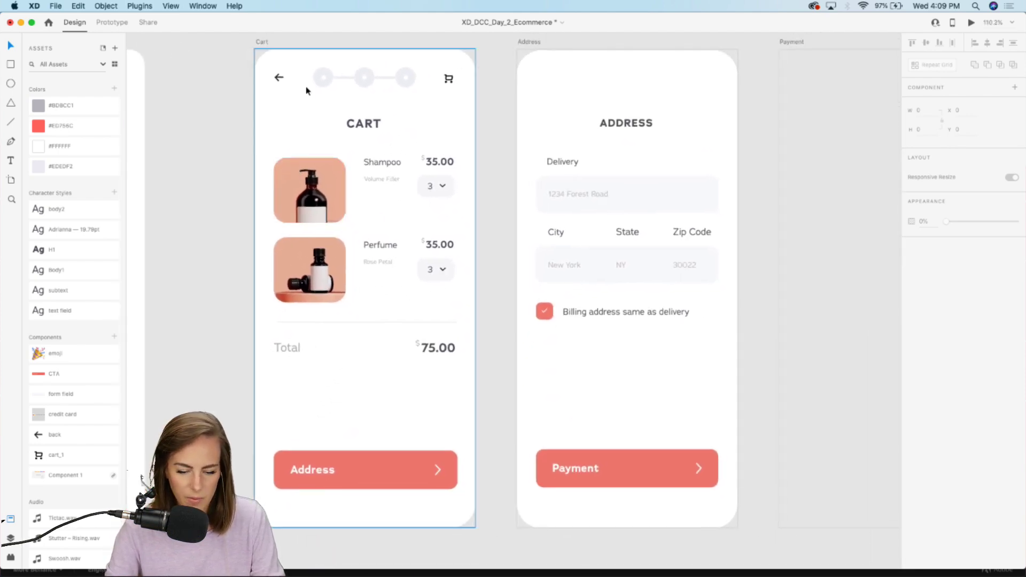
{"action": "scroll", "coordinate": [307, 91], "scroll_direction": "up", "scroll_amount": 10}
{"action": "left_click", "coordinate": [246, 145]}
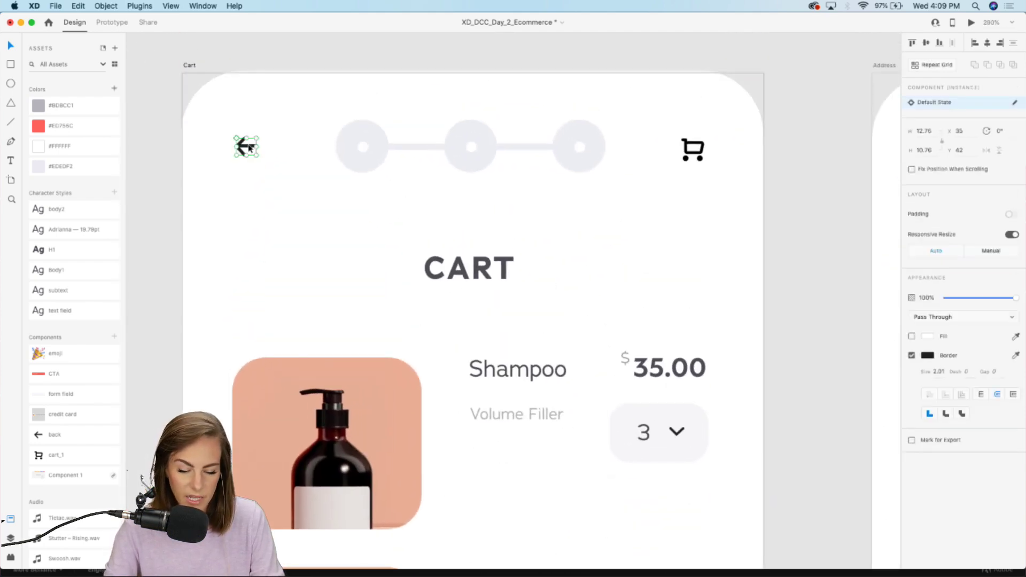
{"action": "left_click", "coordinate": [380, 152], "text": "shift"}
{"action": "left_click", "coordinate": [692, 155], "text": "shift"}
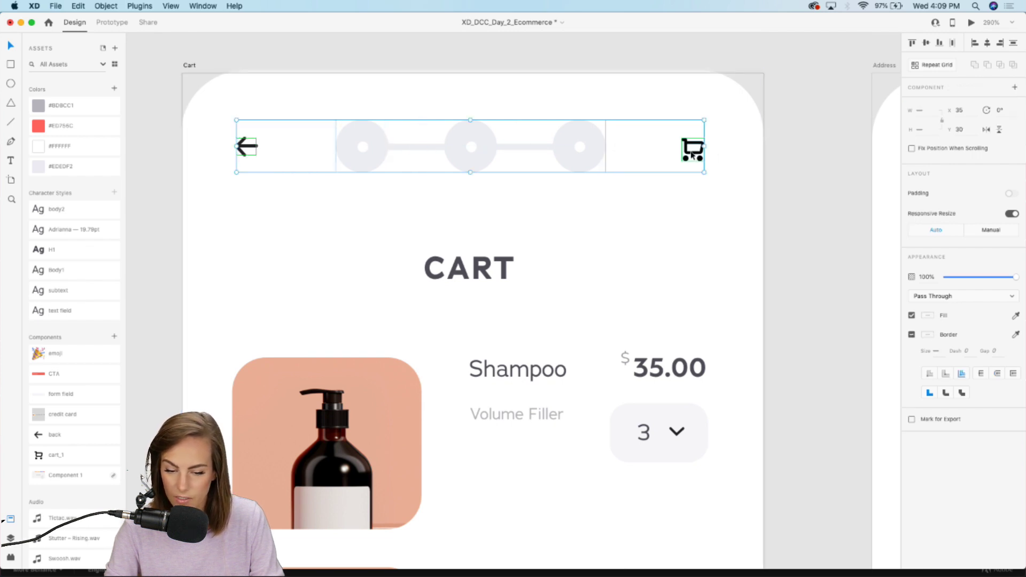
{"action": "scroll", "coordinate": [692, 154], "scroll_direction": "down", "scroll_amount": 5}
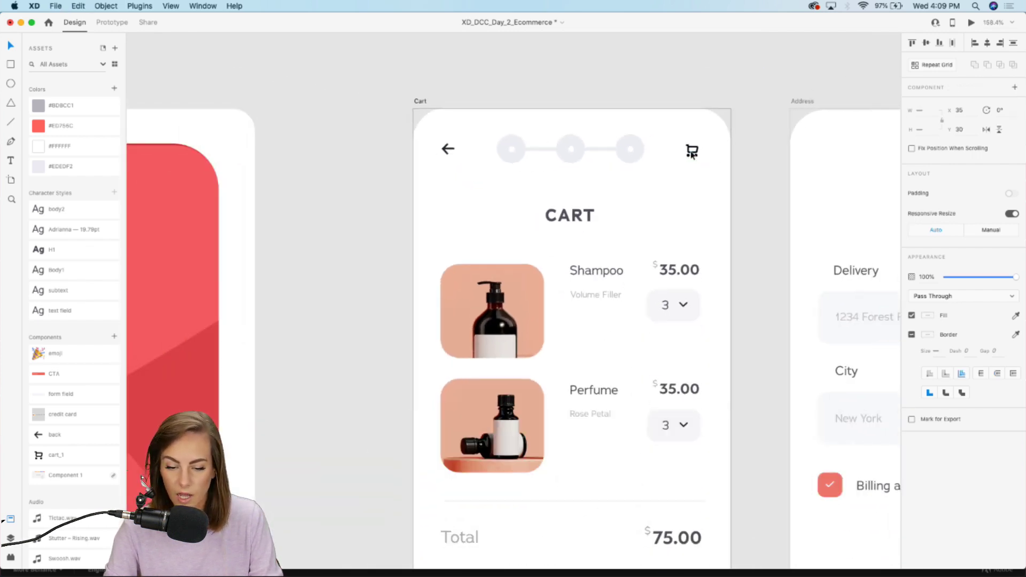
{"action": "scroll", "coordinate": [691, 156], "scroll_direction": "right", "scroll_amount": 6}
{"action": "left_click", "coordinate": [410, 106]}
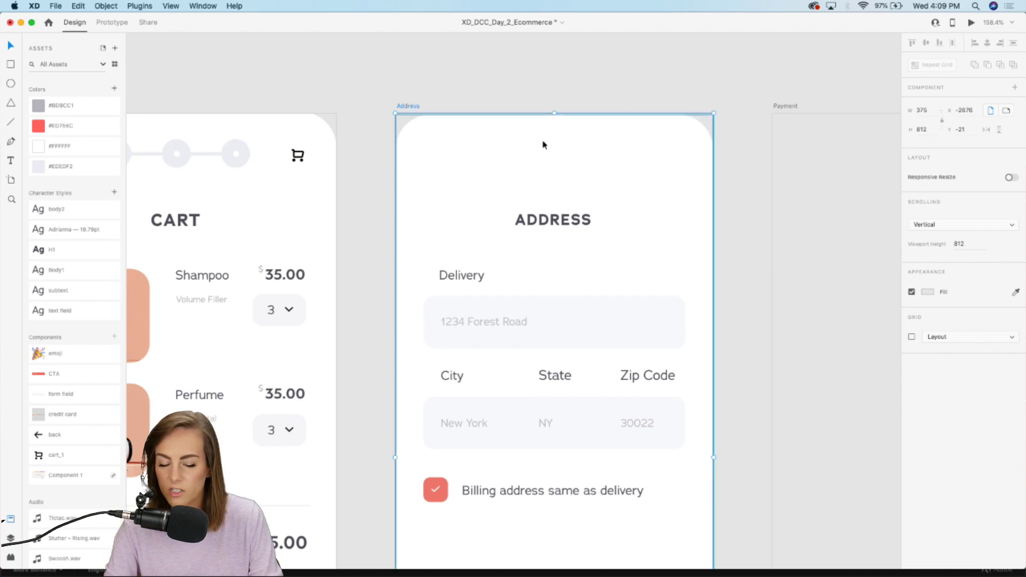
{"action": "key", "text": "super+v"}
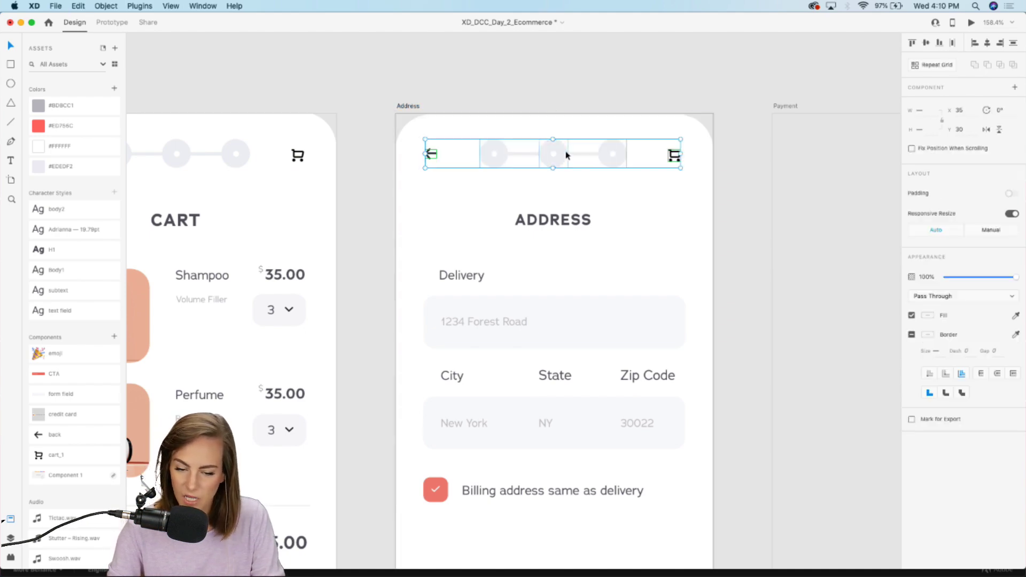
{"action": "left_click", "coordinate": [703, 52]}
- Fill only the outer ring of the first circle in the Address artboard's progress meter with the saved red colour, keeping its dot white
{"action": "scroll", "coordinate": [538, 100], "scroll_direction": "up", "scroll_amount": 5}
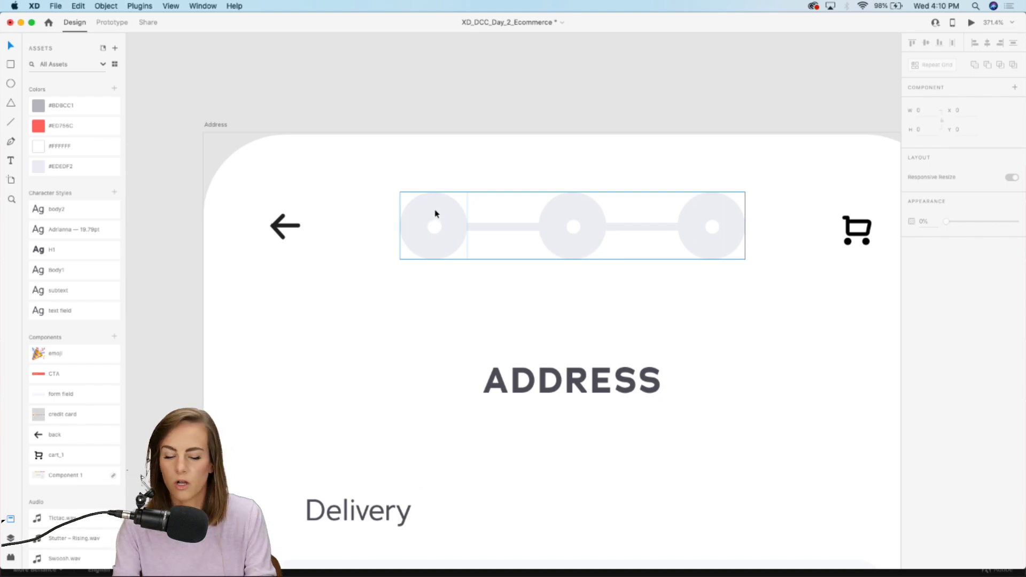
{"action": "scroll", "coordinate": [435, 213], "scroll_direction": "down", "scroll_amount": 6}
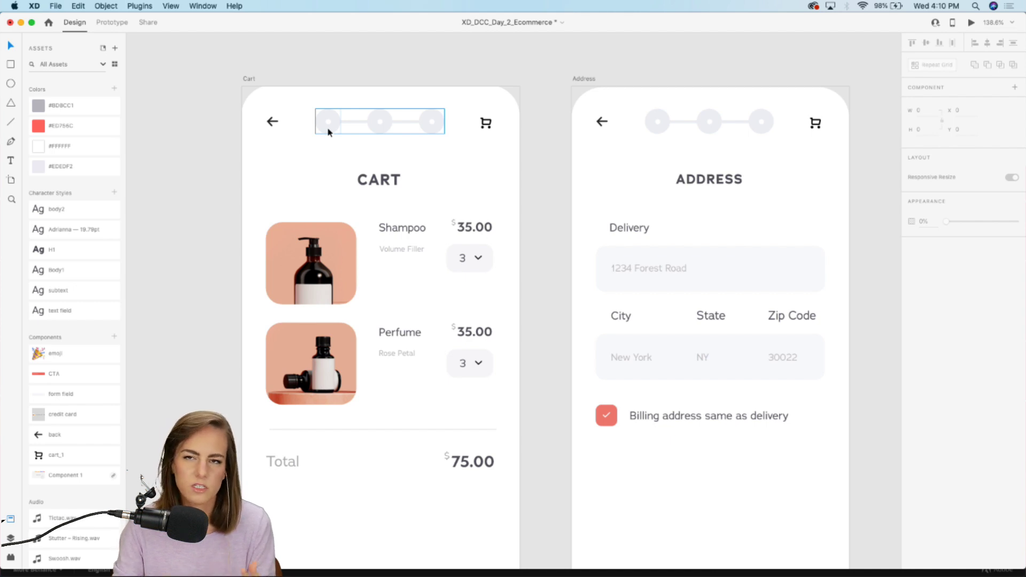
{"action": "scroll", "coordinate": [587, 111], "scroll_direction": "up", "scroll_amount": 5}
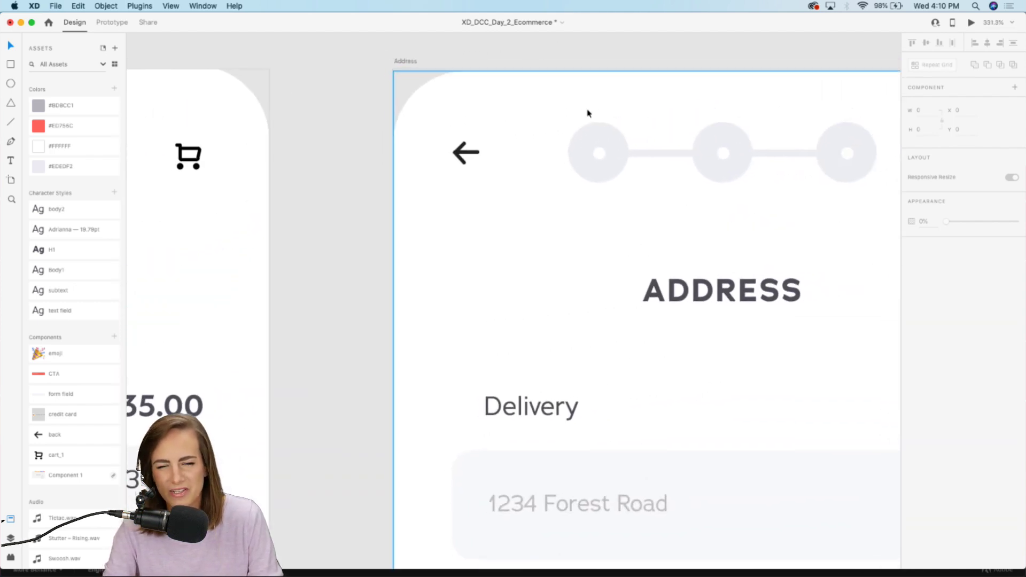
{"action": "scroll", "coordinate": [588, 112], "scroll_direction": "right", "scroll_amount": 3}
{"action": "double_click", "coordinate": [522, 137]}
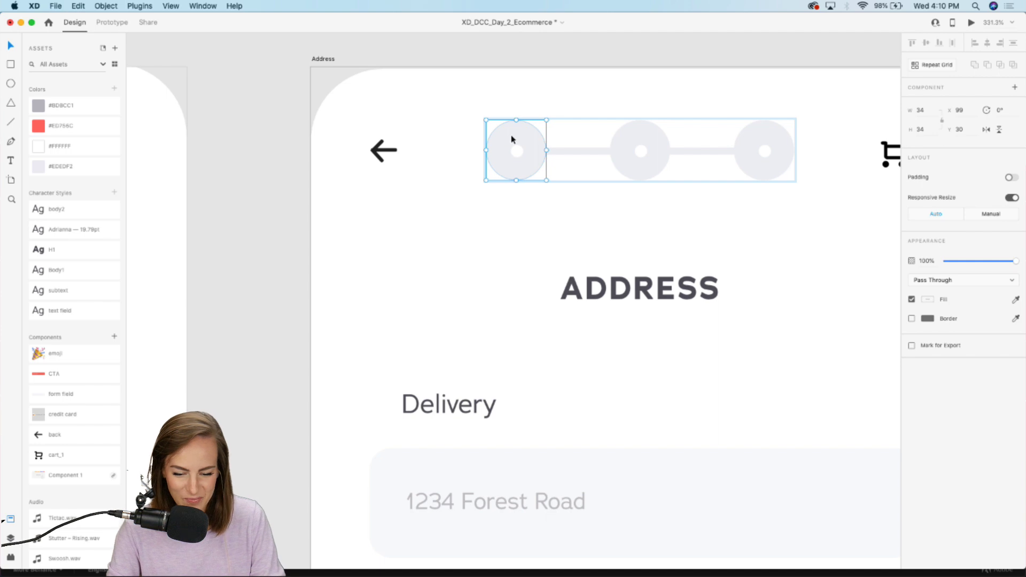
{"action": "left_click", "coordinate": [92, 128]}
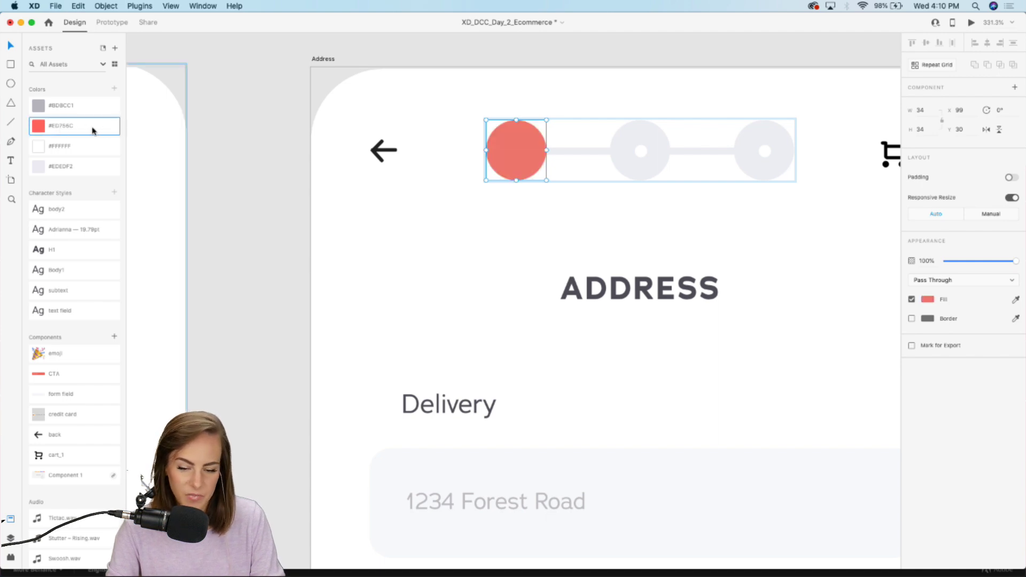
{"action": "key", "text": "super+z"}
{"action": "left_click", "coordinate": [514, 144]}
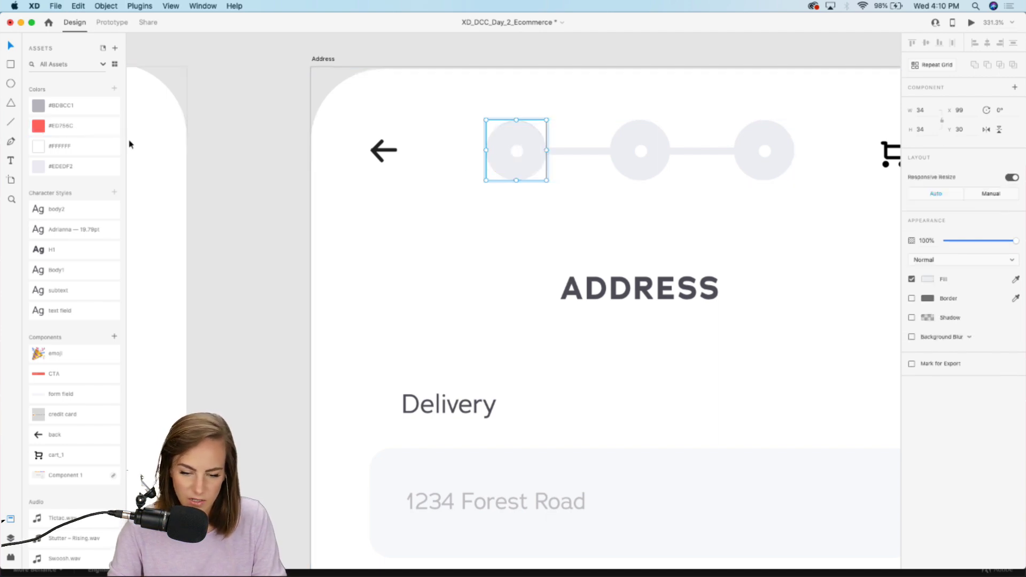
{"action": "left_click", "coordinate": [59, 129]}
{"action": "left_click", "coordinate": [266, 163]}
{"action": "scroll", "coordinate": [266, 164], "scroll_direction": "right", "scroll_amount": 3}
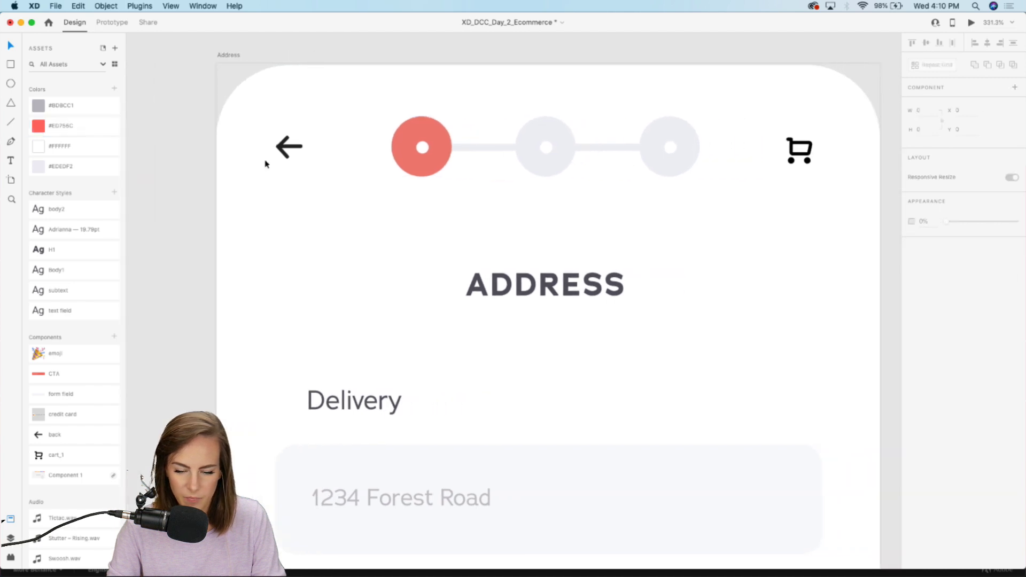
- Copy the Address artboard's header together with its white rounded background and paste them onto the Payment artboard
{"action": "scroll", "coordinate": [266, 164], "scroll_direction": "down", "scroll_amount": 5}
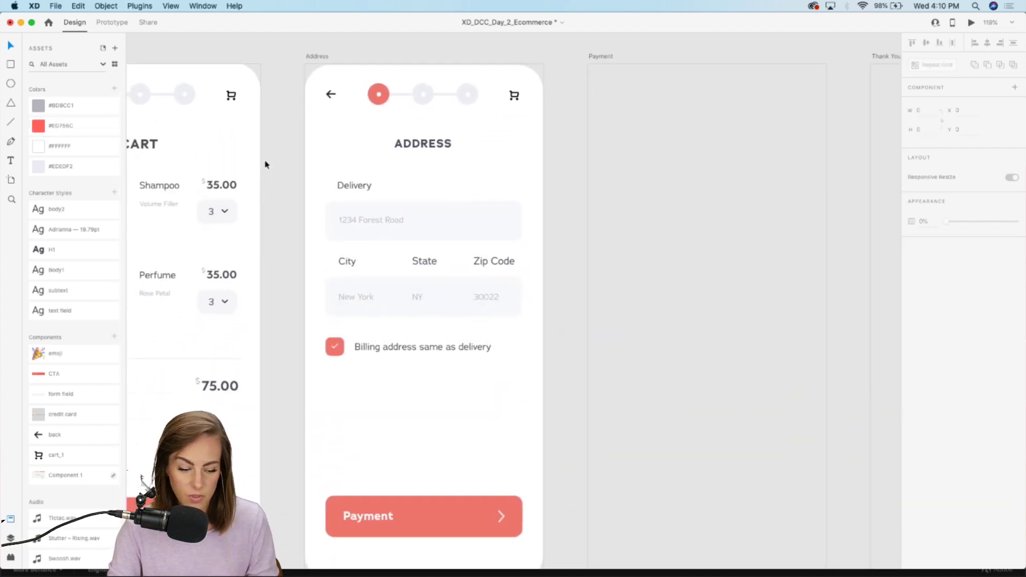
{"action": "left_click_drag", "start_coordinate": [557, 105], "coordinate": [323, 85]}
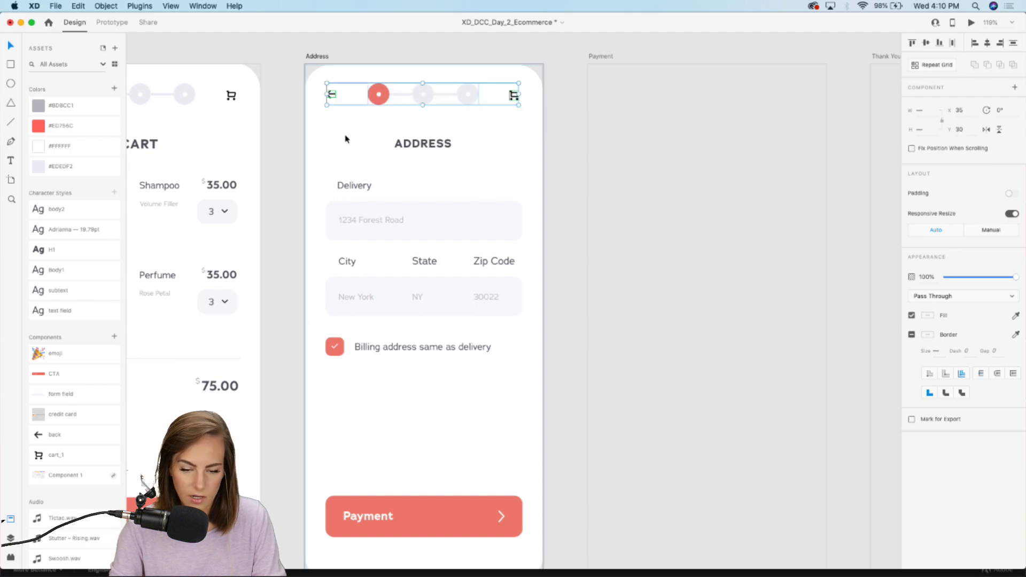
{"action": "left_click", "coordinate": [503, 135]}
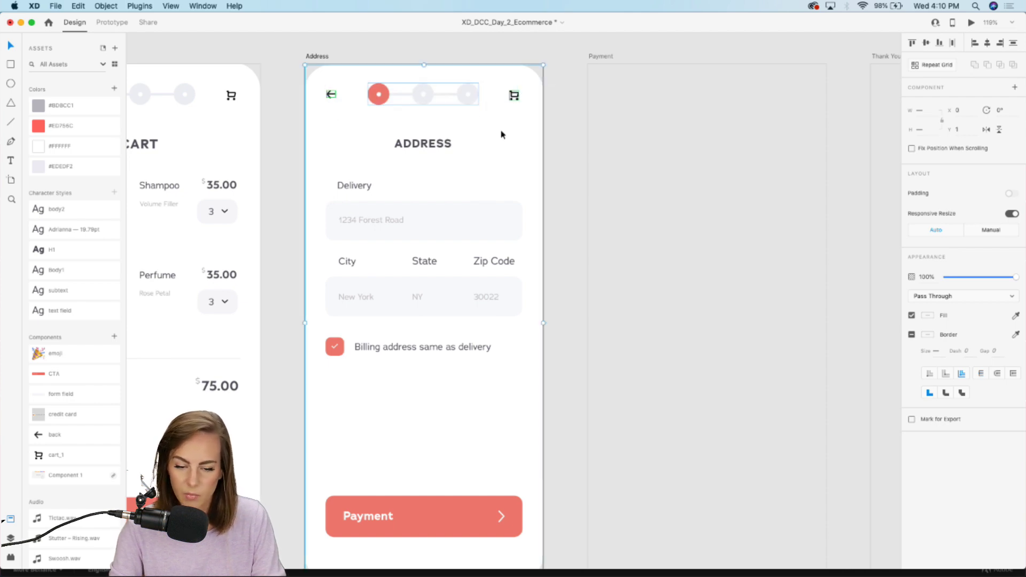
{"action": "scroll", "coordinate": [503, 135], "scroll_direction": "right", "scroll_amount": 4}
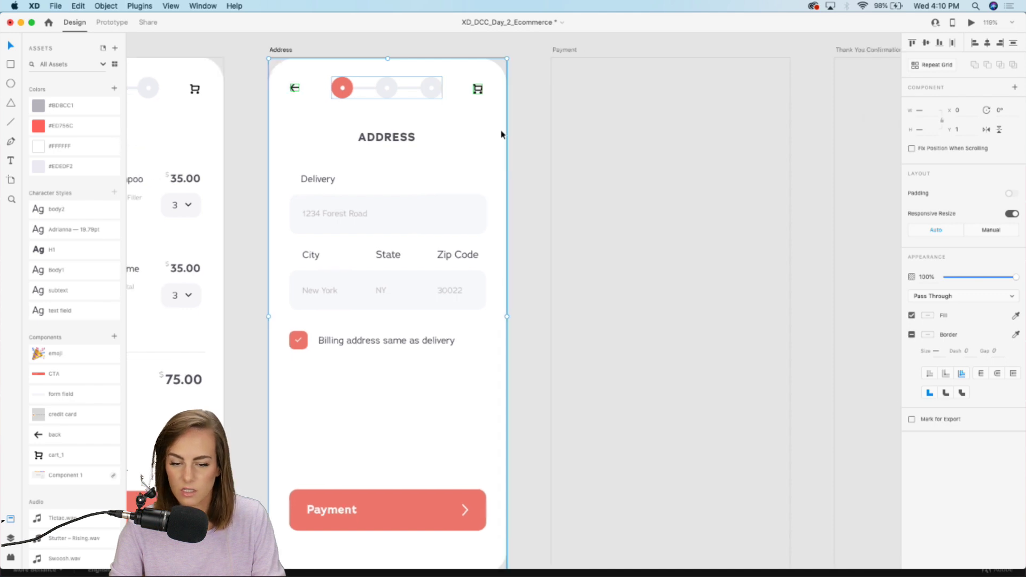
{"action": "left_click", "coordinate": [656, 133]}
{"action": "scroll", "coordinate": [655, 134], "scroll_direction": "right", "scroll_amount": 3}
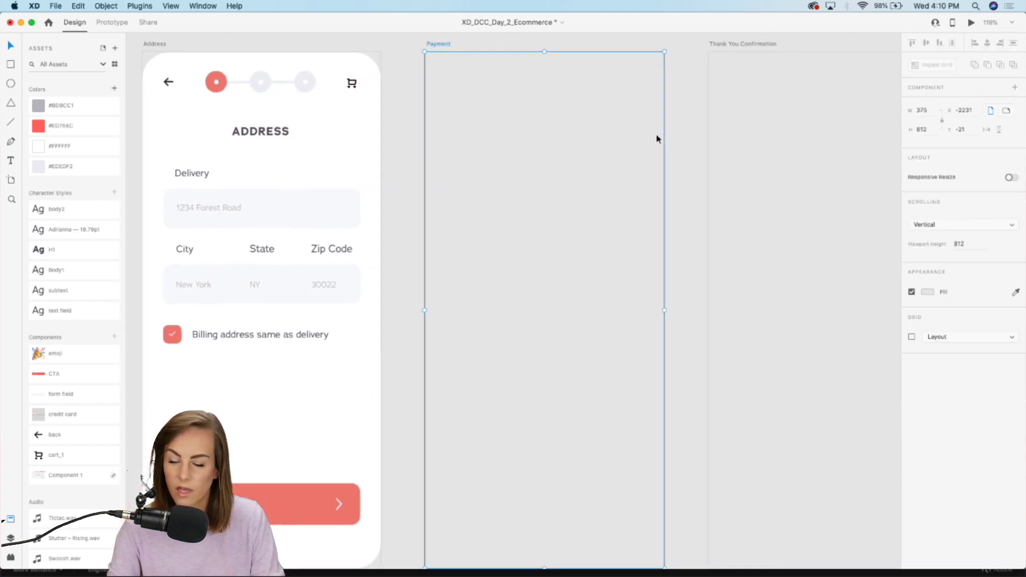
{"action": "scroll", "coordinate": [656, 134], "scroll_direction": "up", "scroll_amount": 2}
{"action": "key", "text": "cmd+v"}
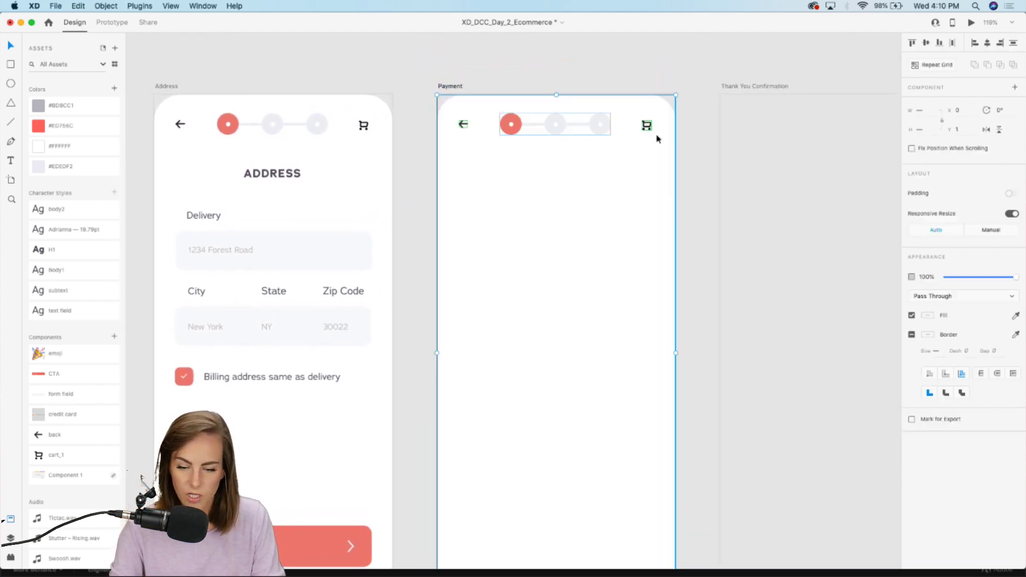
{"action": "left_click", "coordinate": [637, 78]}
- Copy the ADDRESS heading and paste it at the same position on the Payment artboard
{"action": "scroll", "coordinate": [469, 101], "scroll_direction": "up", "scroll_amount": 3}
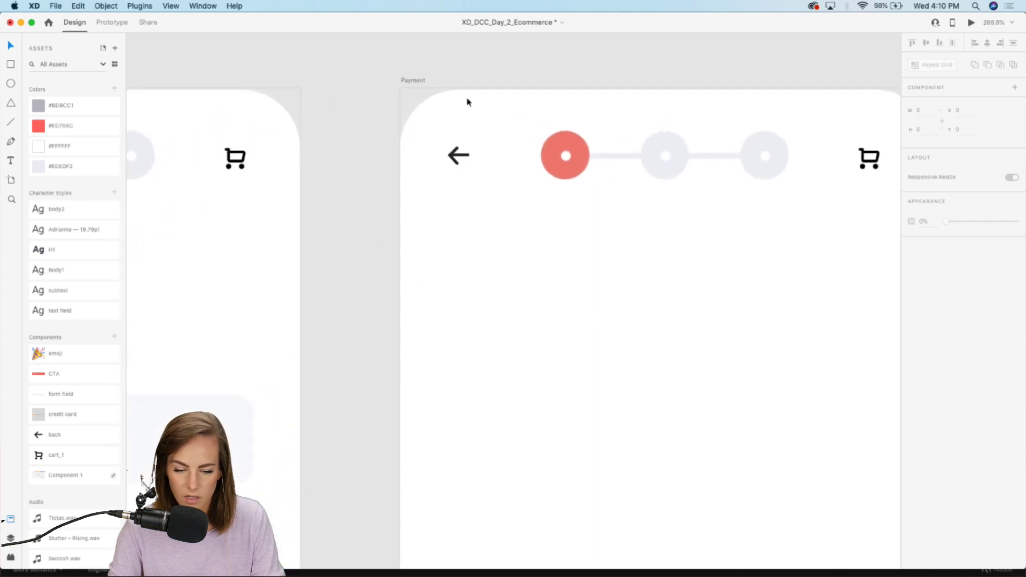
{"action": "scroll", "coordinate": [468, 102], "scroll_direction": "down", "scroll_amount": 2}
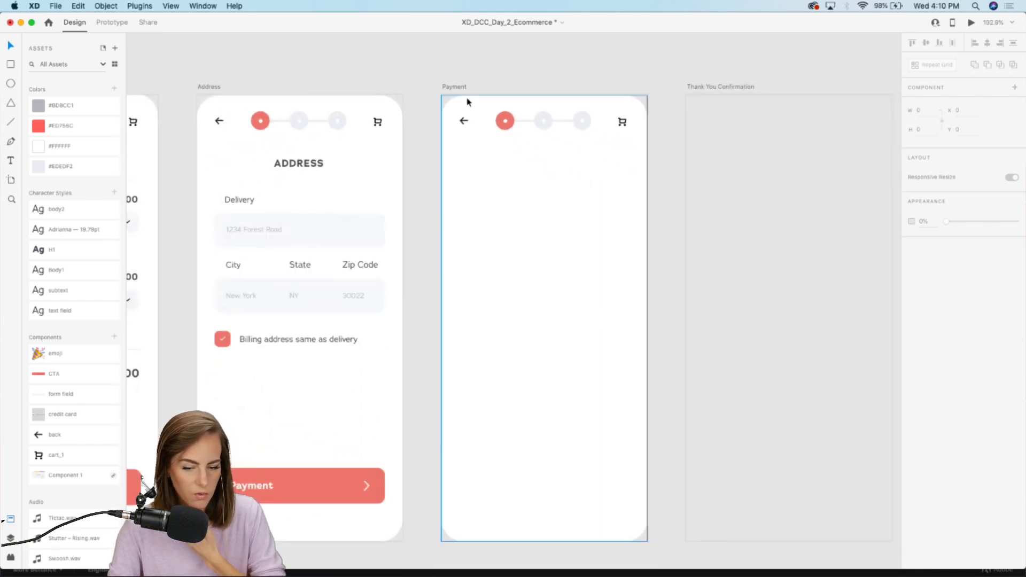
{"action": "left_click", "coordinate": [291, 164]}
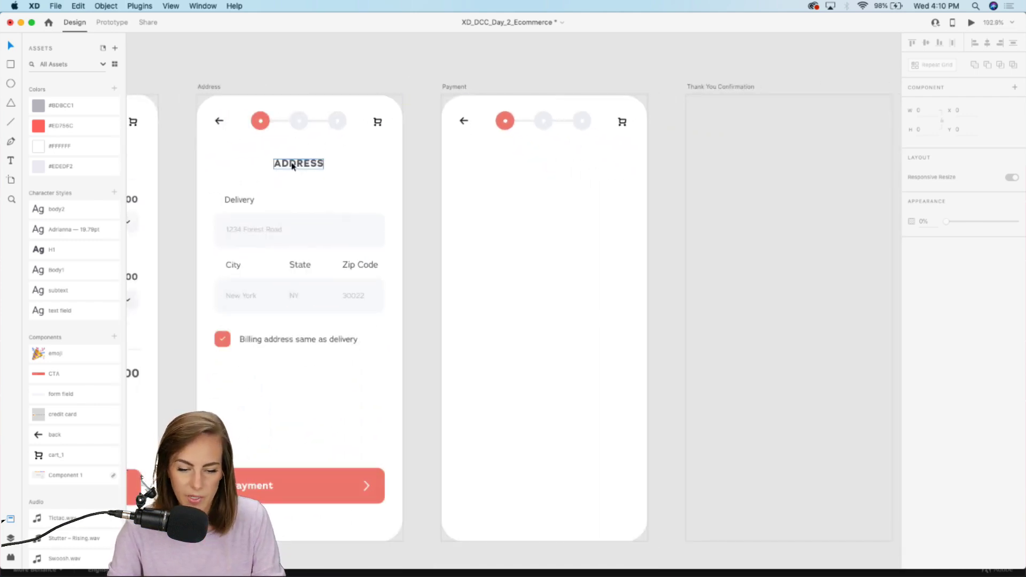
{"action": "left_click", "coordinate": [530, 191]}
{"action": "key", "text": "cmd+v"}
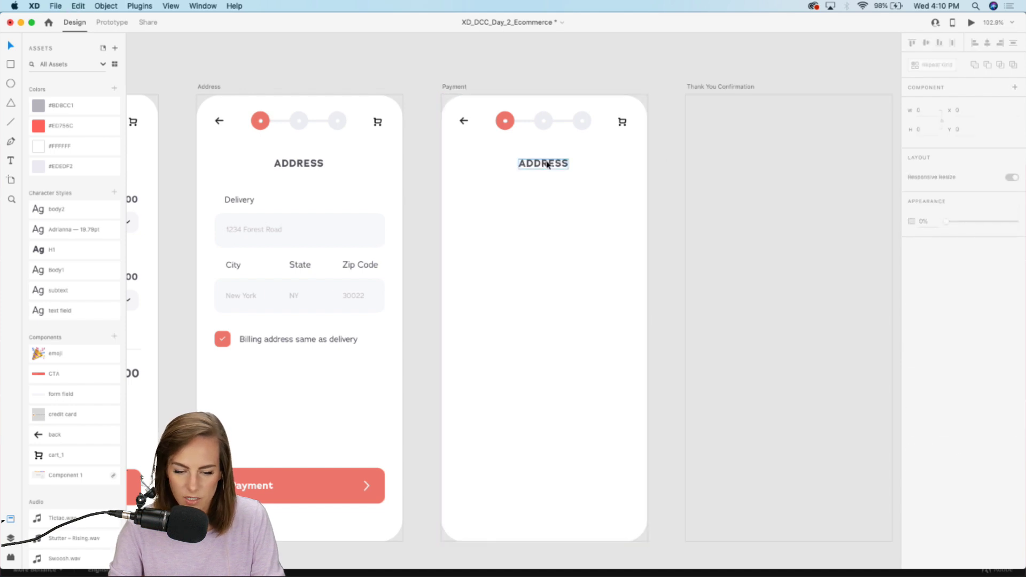
- Change the pasted heading's text on the Payment artboard to "Payment" and set it in all uppercase
{"action": "double_click", "coordinate": [545, 164]}
{"action": "type", "text": "Paye"}
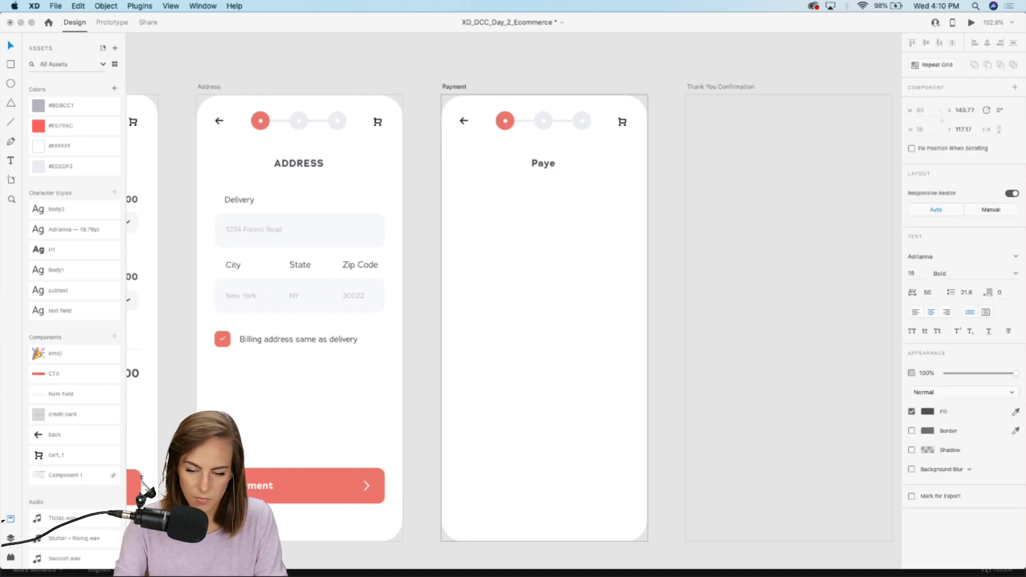
{"action": "key", "text": "BackSpace"}
{"action": "type", "text": "ment"}
{"action": "key", "text": "Escape"}
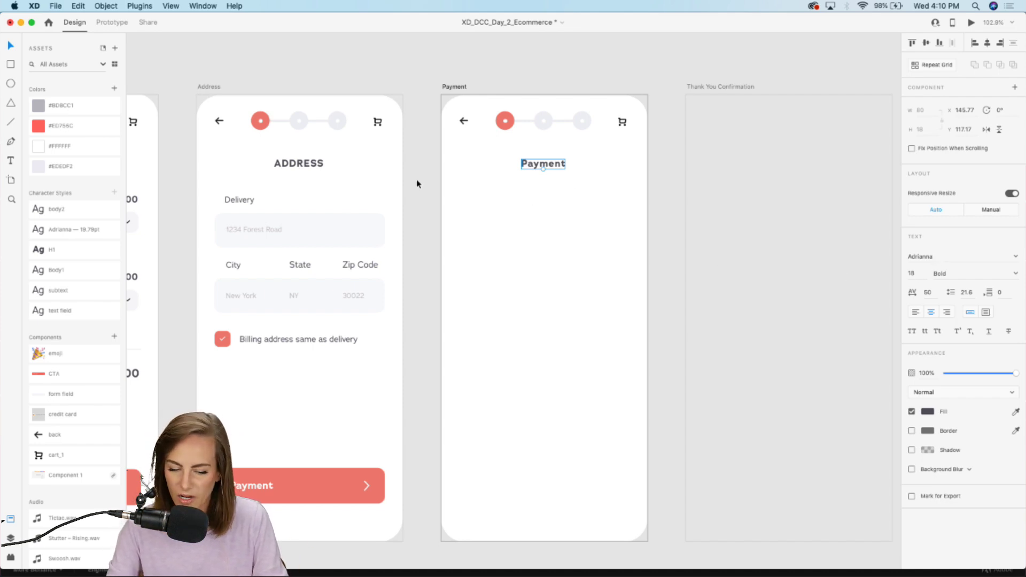
{"action": "left_click", "coordinate": [919, 332]}
{"action": "left_click", "coordinate": [668, 196]}
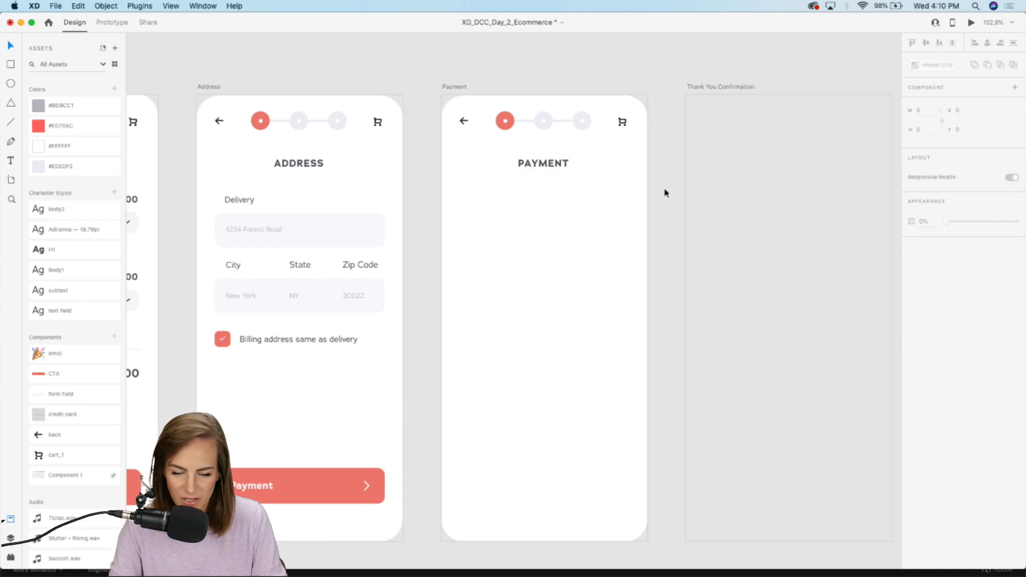
- Fill the outer ring of the second circle in the Payment artboard's progress meter with the saved red colour
{"action": "scroll", "coordinate": [566, 152], "scroll_direction": "up", "scroll_amount": 5}
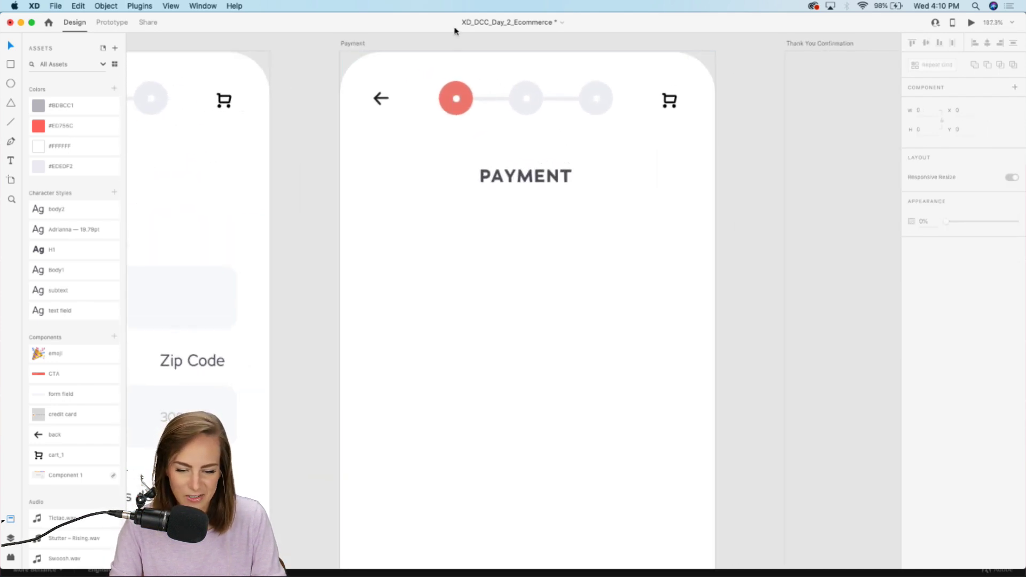
{"action": "scroll", "coordinate": [519, 97], "scroll_direction": "up", "scroll_amount": 5}
{"action": "left_click", "coordinate": [512, 91]}
{"action": "double_click", "coordinate": [519, 84]}
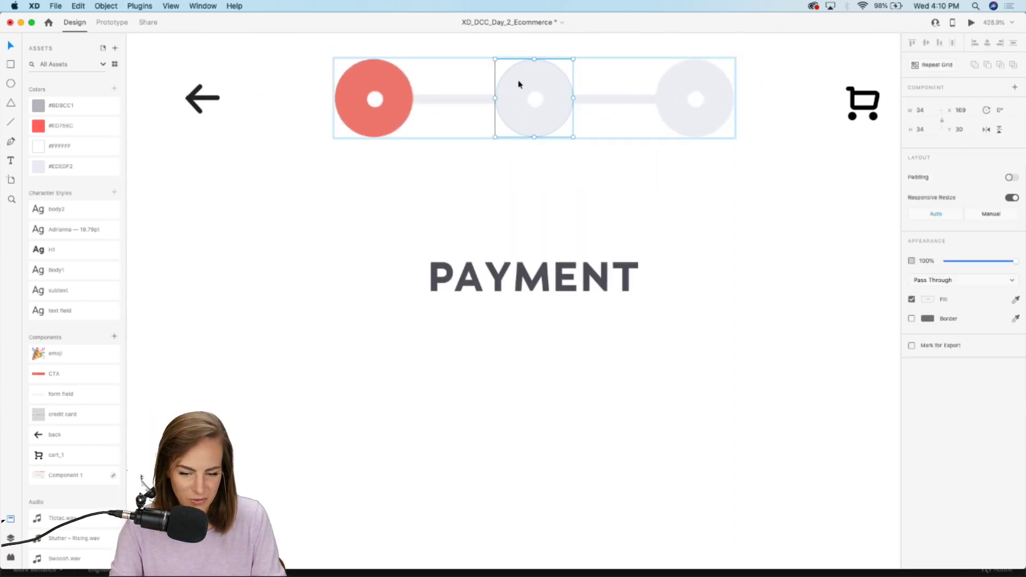
{"action": "left_click", "coordinate": [68, 126]}
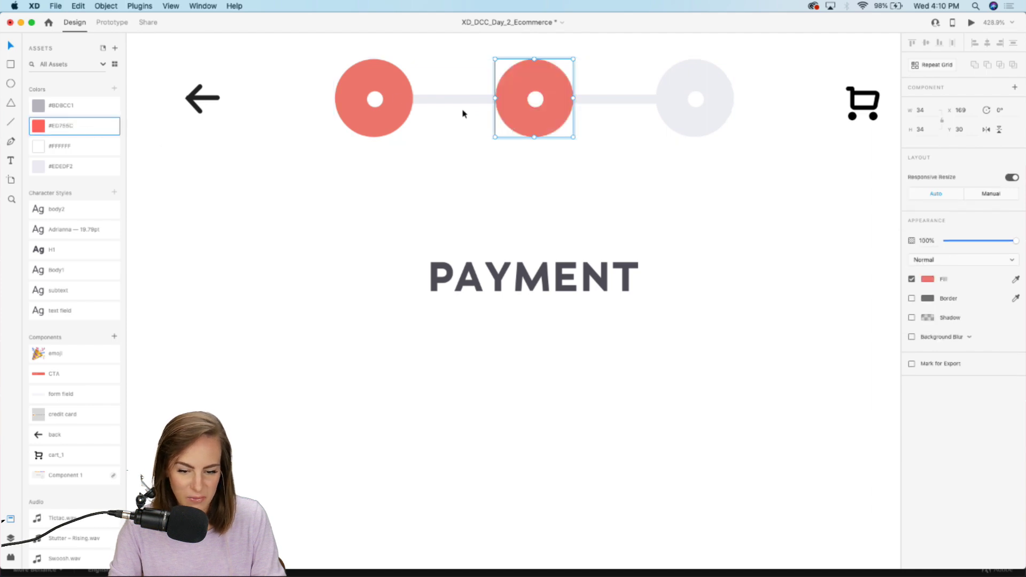
- Colour the line connecting the first and second circles of the Payment progress meter with the saved red
{"action": "left_click", "coordinate": [449, 102]}
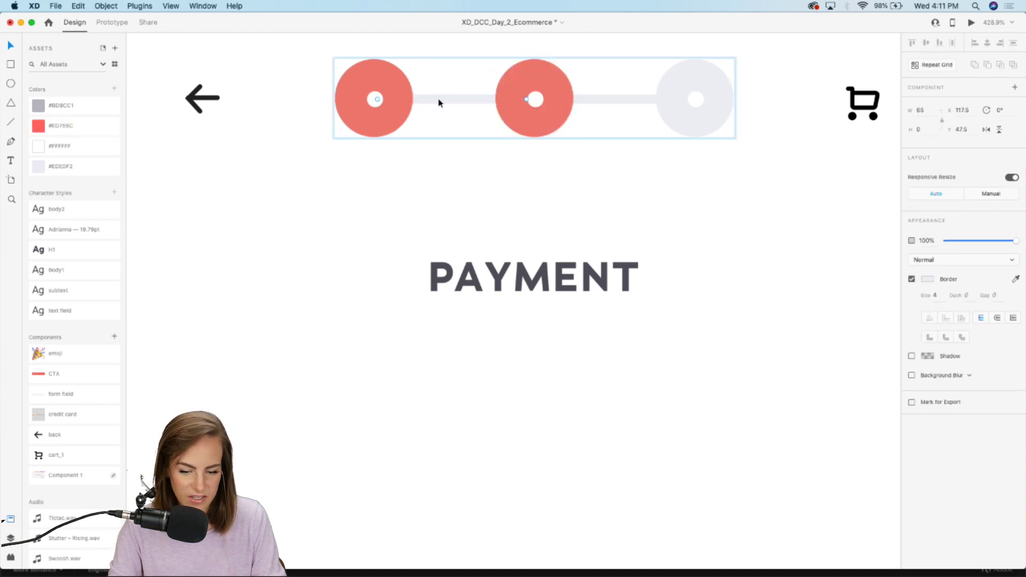
{"action": "left_click", "coordinate": [76, 124]}
{"action": "key", "text": "super+0"}
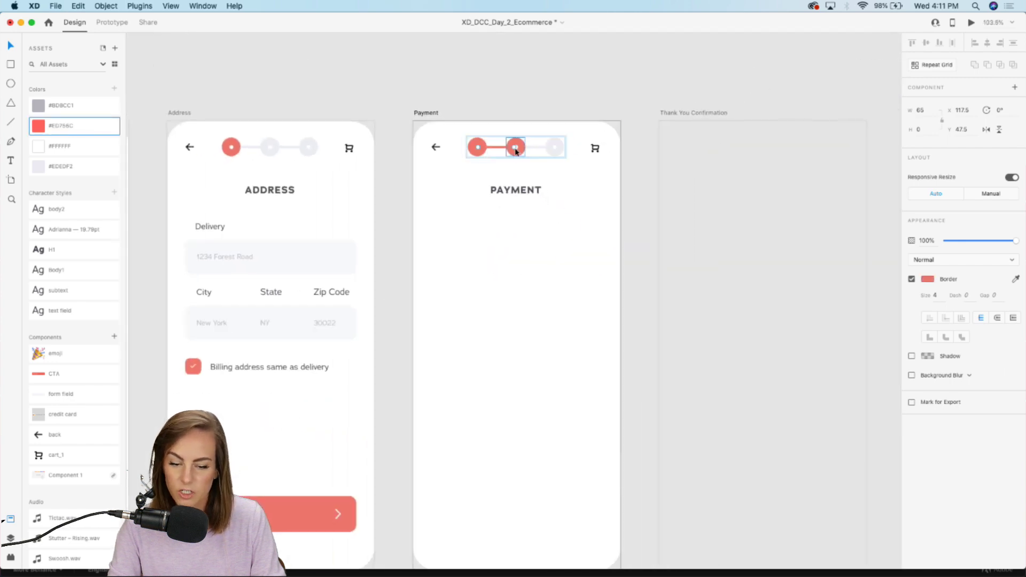
{"action": "left_click", "coordinate": [485, 107]}
{"action": "scroll", "coordinate": [486, 105], "scroll_direction": "left", "scroll_amount": 5}
{"action": "scroll", "coordinate": [486, 106], "scroll_direction": "down", "scroll_amount": 3}
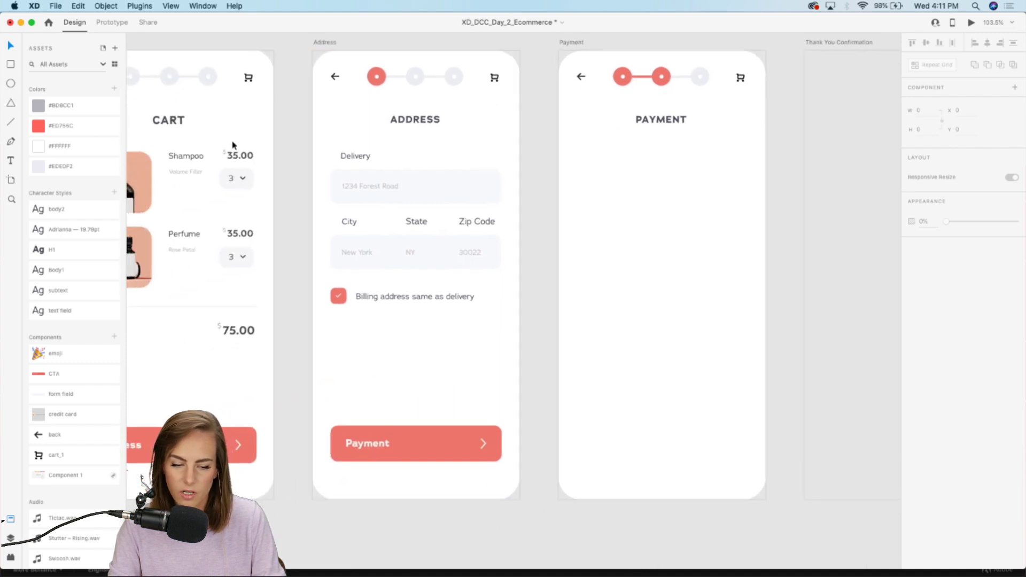
{"action": "scroll", "coordinate": [504, 227], "scroll_direction": "right", "scroll_amount": 3}
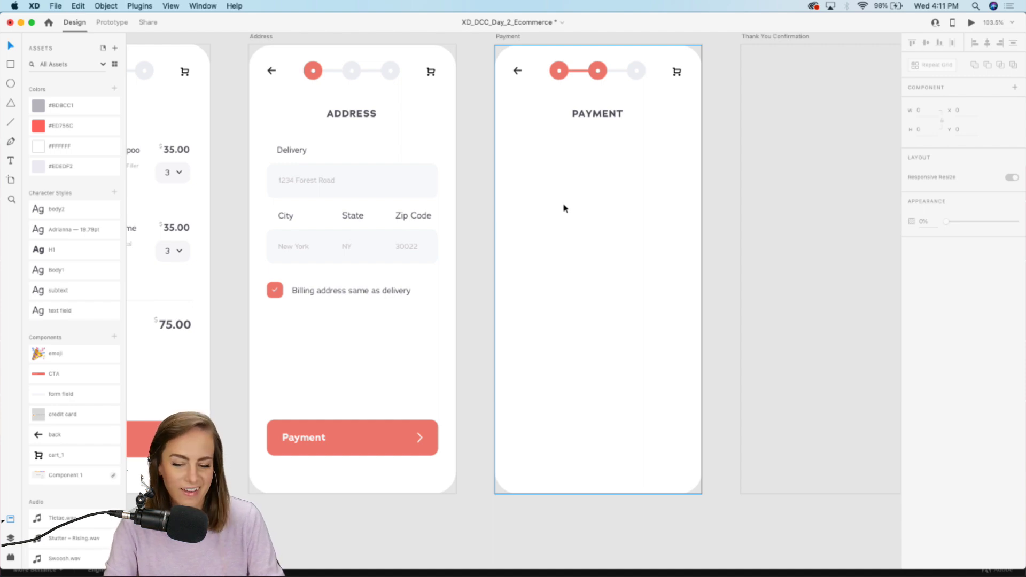
{"action": "scroll", "coordinate": [563, 206], "scroll_direction": "right", "scroll_amount": 5}
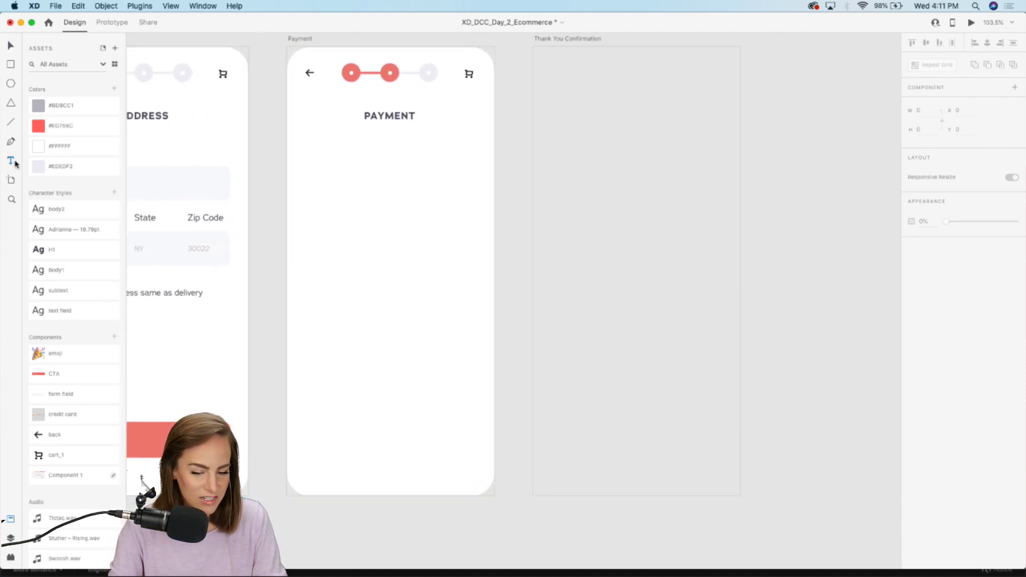
{"action": "left_click", "coordinate": [10, 160]}
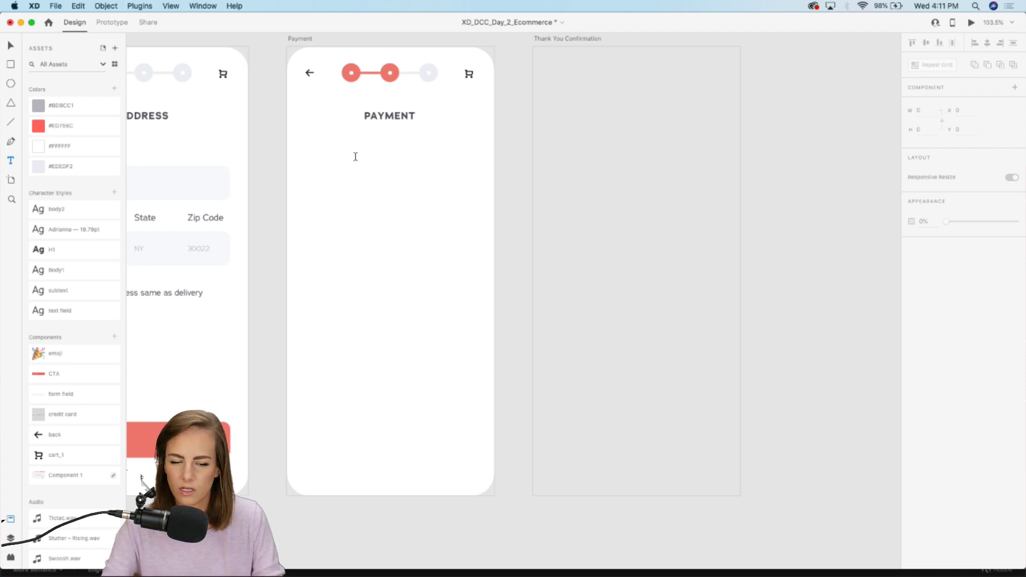
{"action": "scroll", "coordinate": [356, 157], "scroll_direction": "left", "scroll_amount": 2}
{"action": "left_click", "coordinate": [358, 157]}
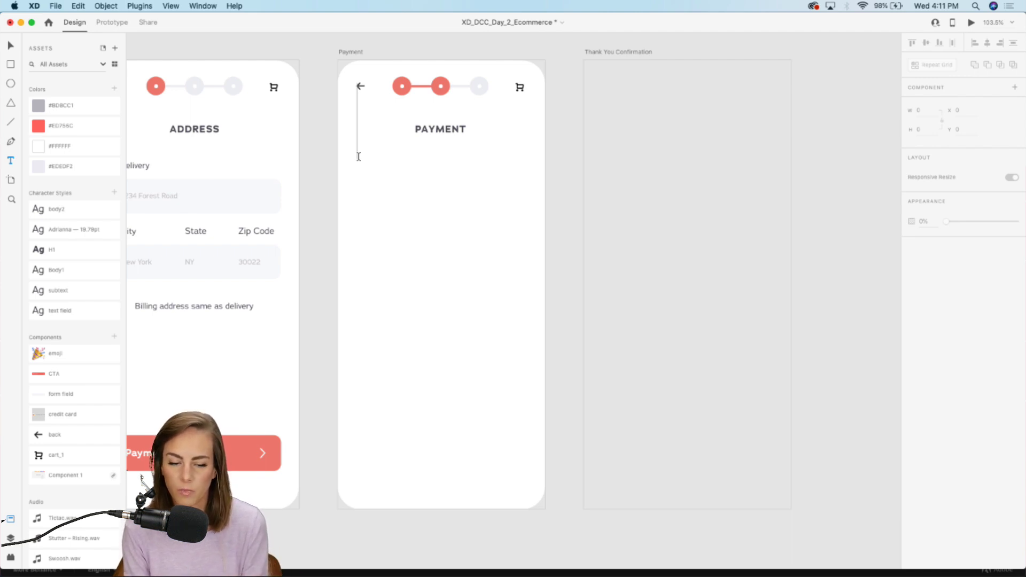
{"action": "scroll", "coordinate": [358, 157], "scroll_direction": "left", "scroll_amount": 10}
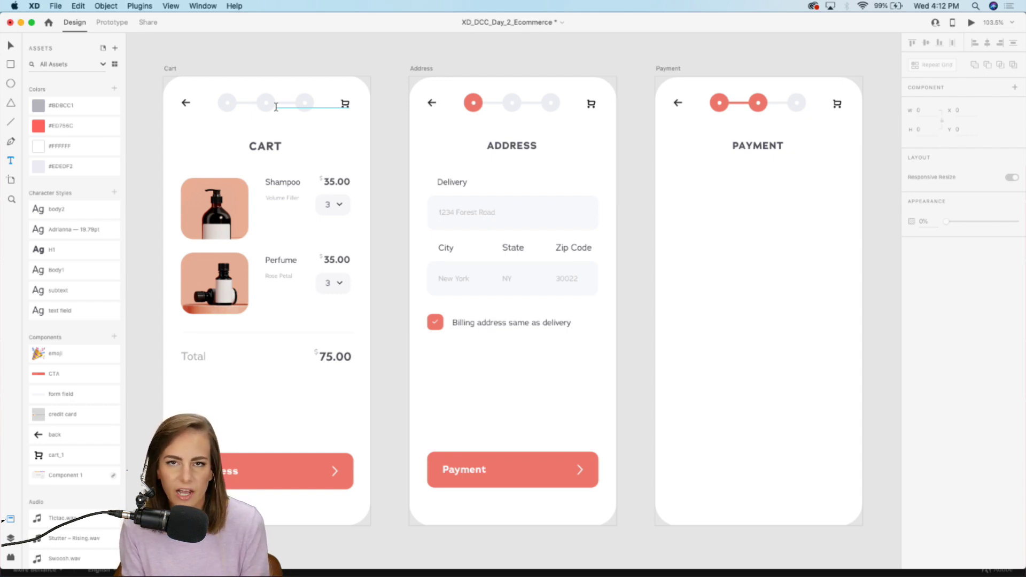
{"action": "scroll", "coordinate": [663, 196], "scroll_direction": "right", "scroll_amount": 3}
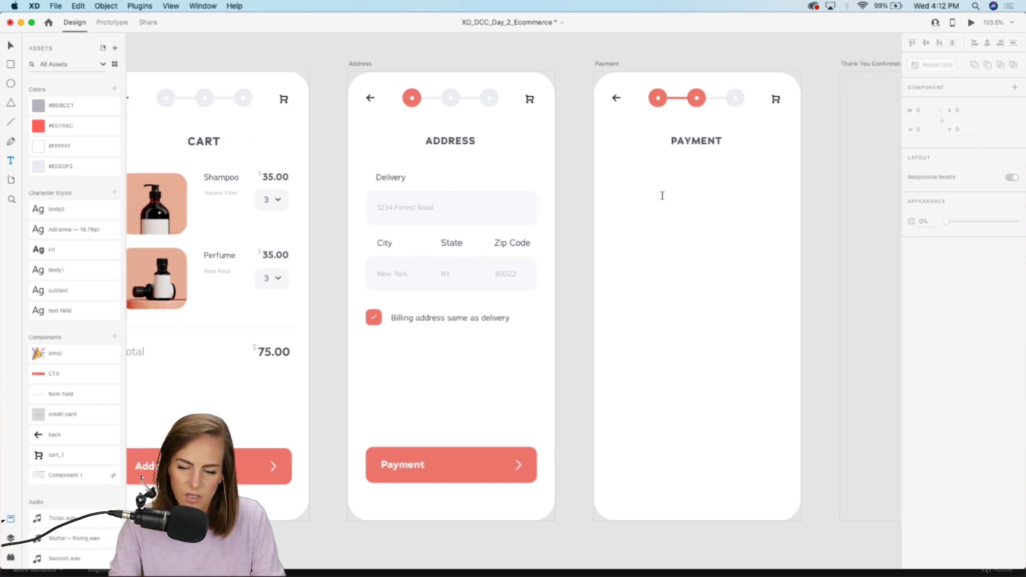
- Copy the Delivery label from the Address artboard and paste it at the same position on the Payment artboard
{"action": "scroll", "coordinate": [662, 196], "scroll_direction": "up", "scroll_amount": 5}
{"action": "left_click", "coordinate": [266, 170]}
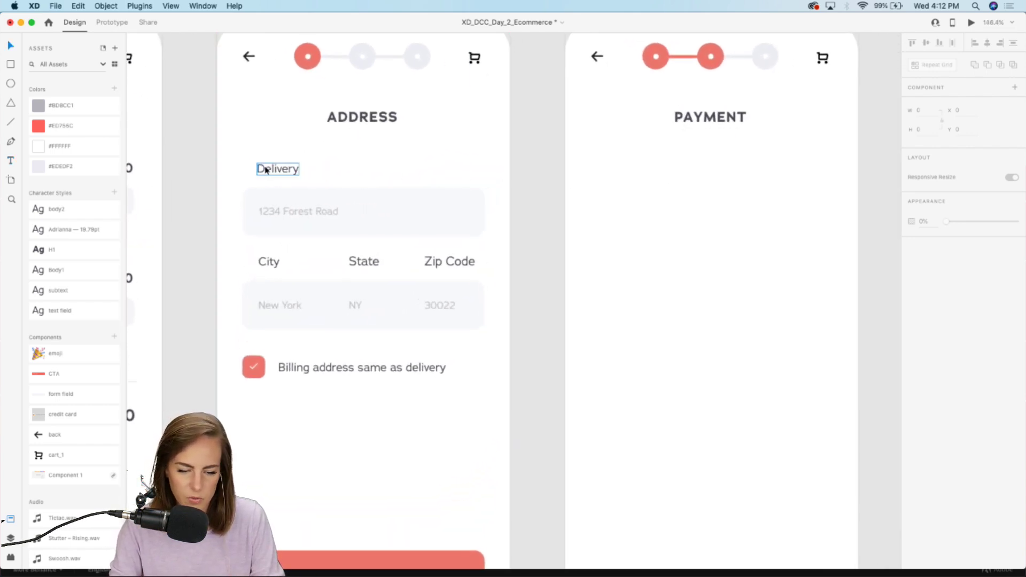
{"action": "scroll", "coordinate": [266, 170], "scroll_direction": "right", "scroll_amount": 4}
{"action": "key", "text": "super+c"}
{"action": "left_click", "coordinate": [656, 239]}
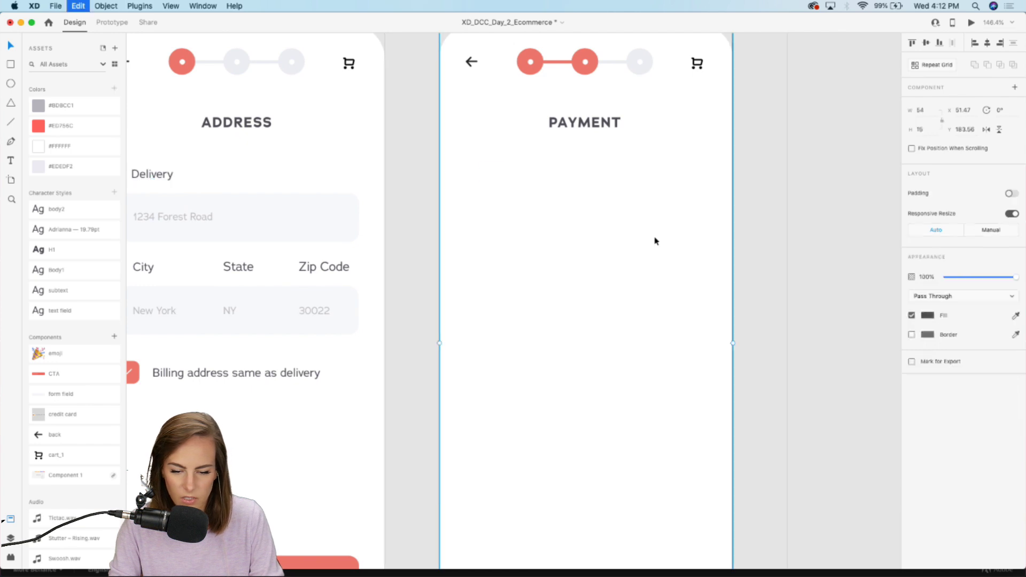
{"action": "key", "text": "super+v"}
- Change the pasted label's text on the Payment artboard to "Card Number"
{"action": "double_click", "coordinate": [508, 175]}
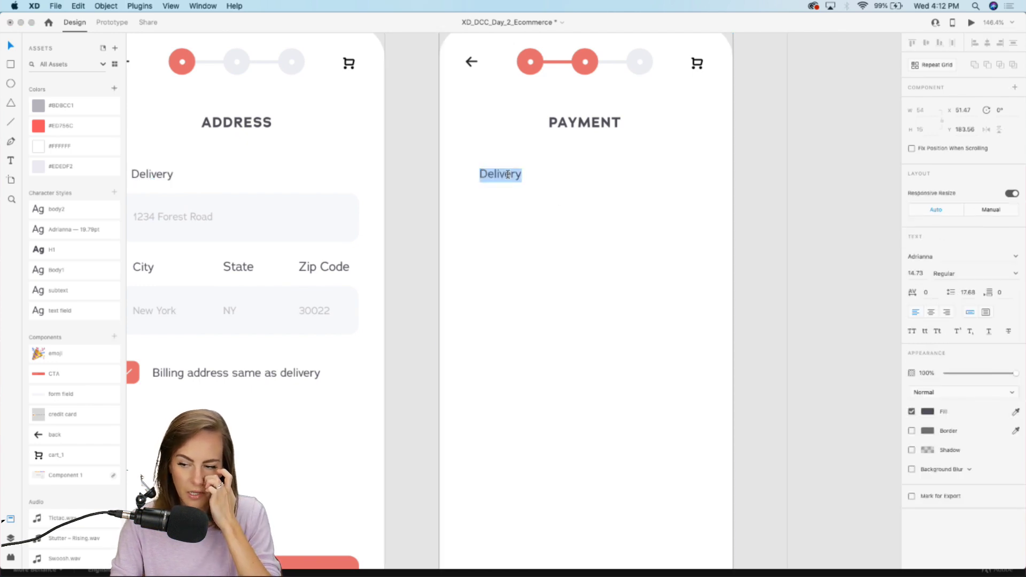
{"action": "type", "text": "Card Number"}
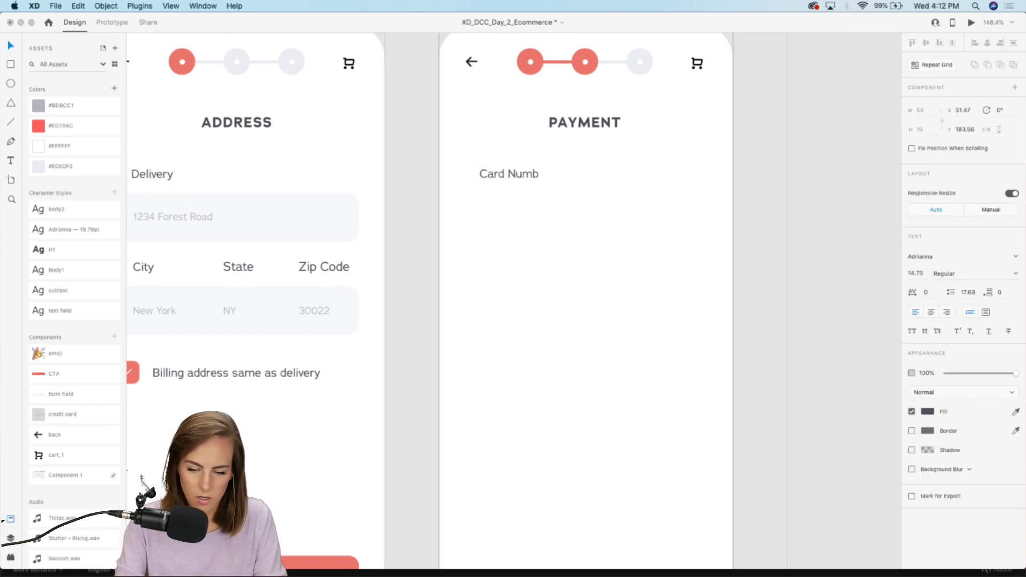
{"action": "key", "text": "Escape"}
{"action": "left_click", "coordinate": [419, 182]}
- Place a form field component below the Card Number label and put the credit card component inside it
{"action": "scroll", "coordinate": [420, 182], "scroll_direction": "right", "scroll_amount": 2}
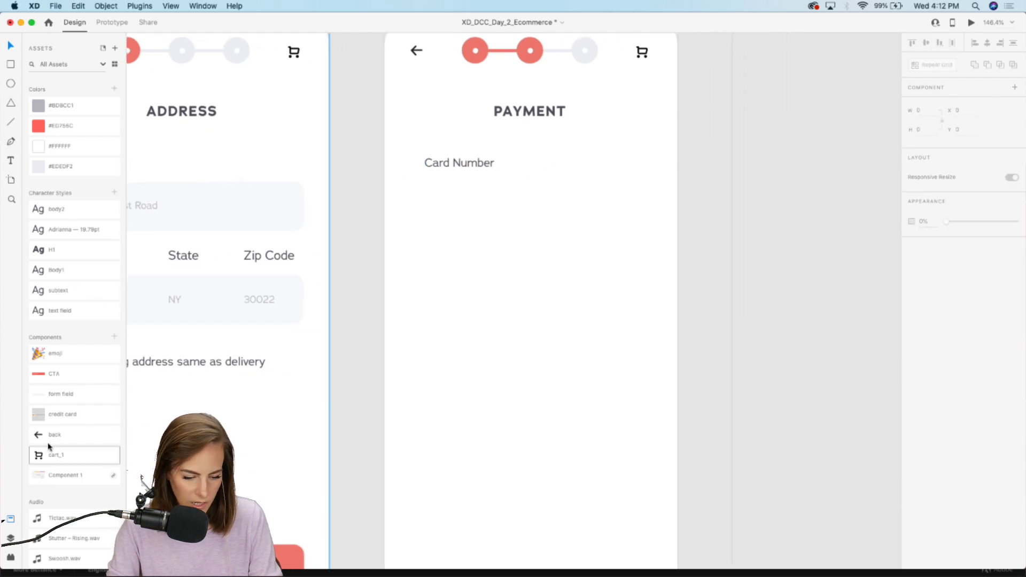
{"action": "left_click_drag", "start_coordinate": [71, 399], "coordinate": [513, 216]}
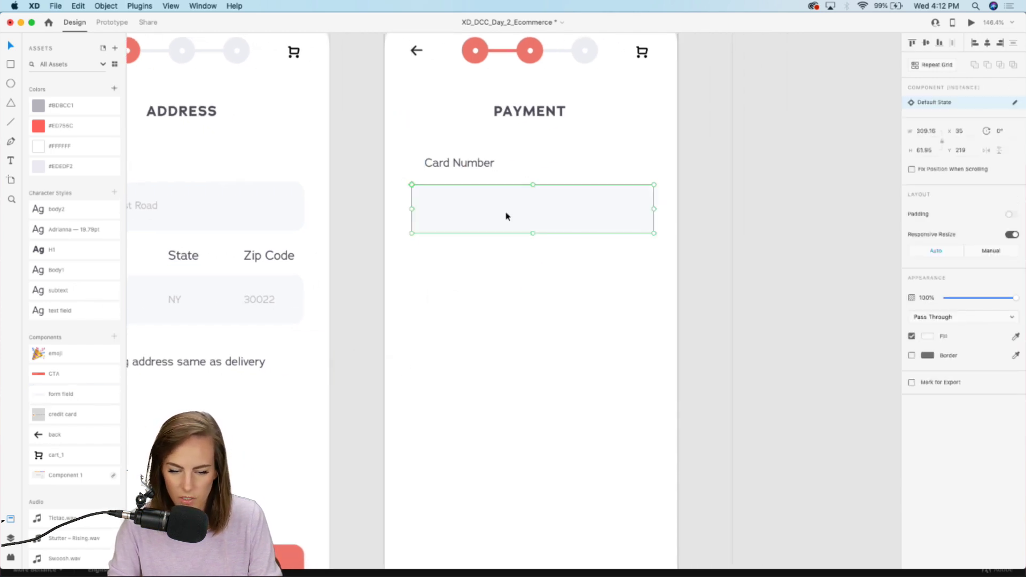
{"action": "scroll", "coordinate": [520, 206], "scroll_direction": "down", "scroll_amount": 2}
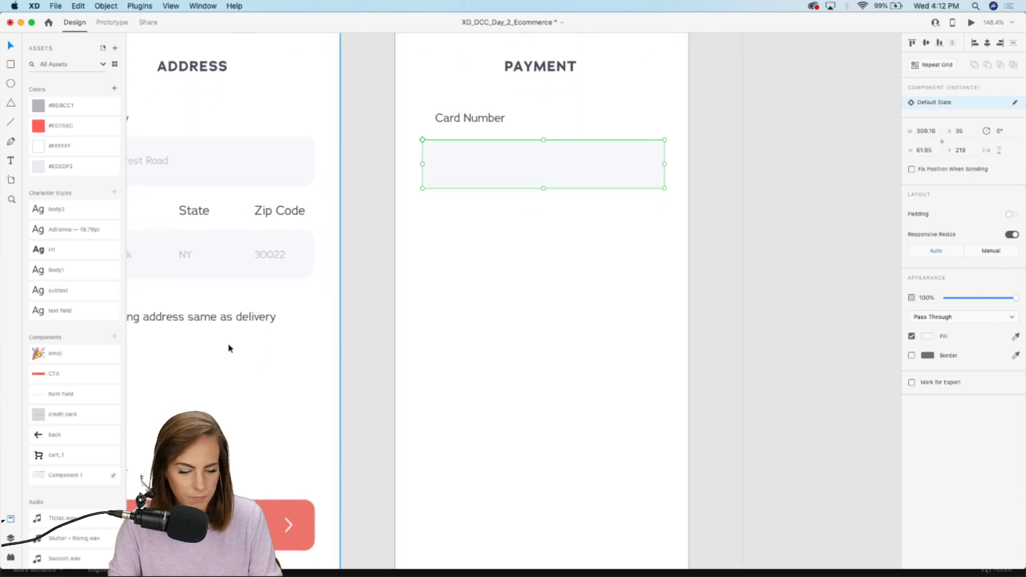
{"action": "left_click_drag", "start_coordinate": [60, 411], "coordinate": [460, 169]}
{"action": "left_click", "coordinate": [376, 198]}
{"action": "scroll", "coordinate": [377, 197], "scroll_direction": "right", "scroll_amount": 2}
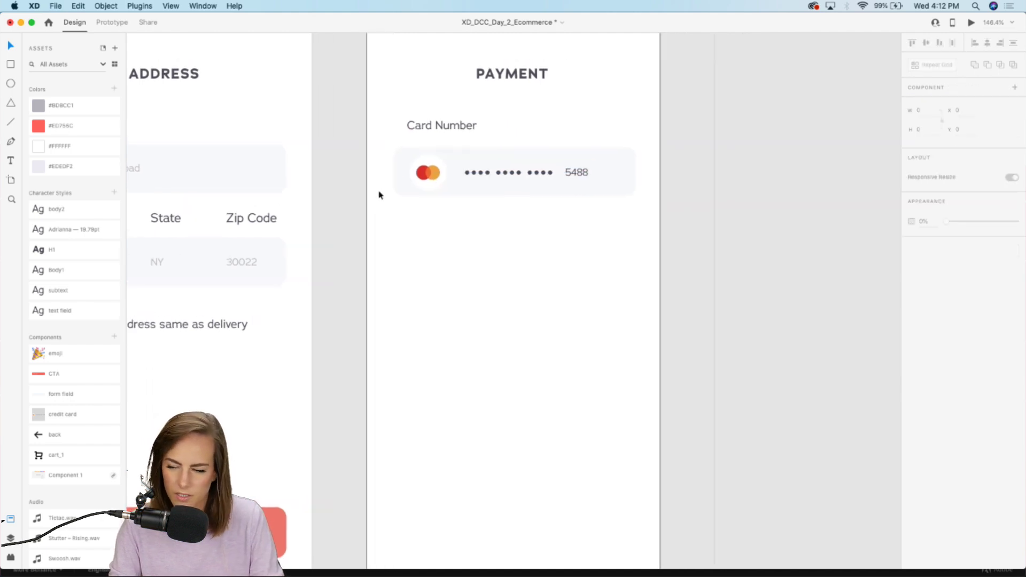
- Duplicate the Card Number label with its empty form field directly below the credit card row
{"action": "left_click", "coordinate": [410, 146]}
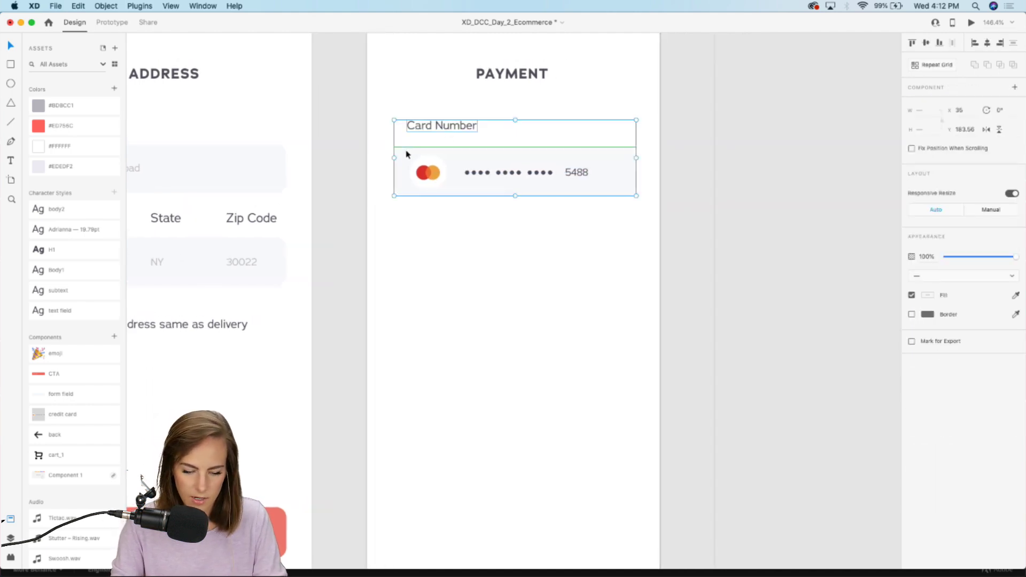
{"action": "mouse_move", "coordinate": [408, 154]}
{"action": "left_mouse_down"}
{"action": "mouse_move", "coordinate": [406, 259]}
{"action": "mouse_move", "coordinate": [406, 243]}
{"action": "left_mouse_up"}
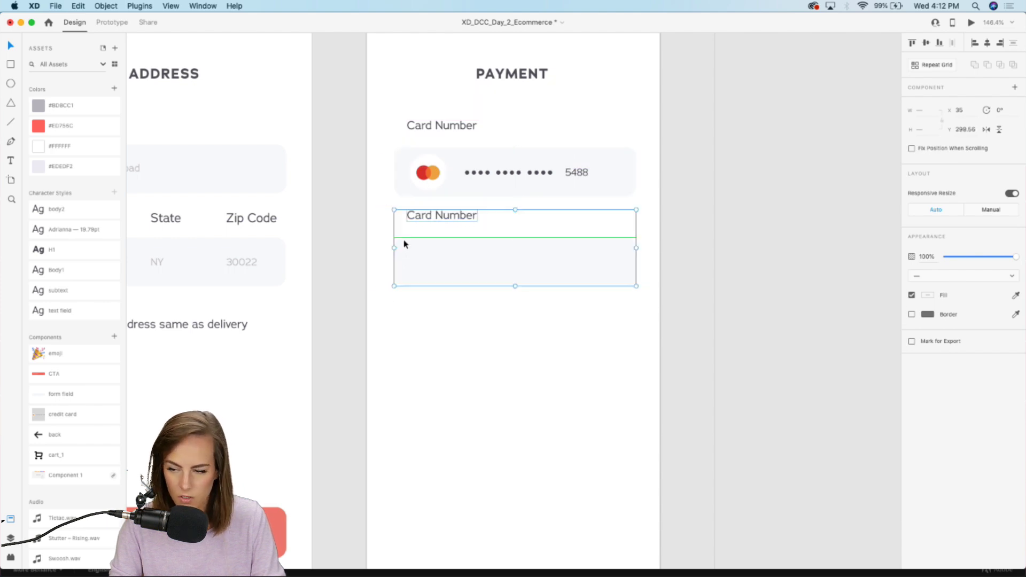
{"action": "left_click", "coordinate": [320, 236]}
- Change the text of the duplicated label above the second form field to "Expiration Date"
{"action": "double_click", "coordinate": [454, 215]}
{"action": "double_click", "coordinate": [455, 215]}
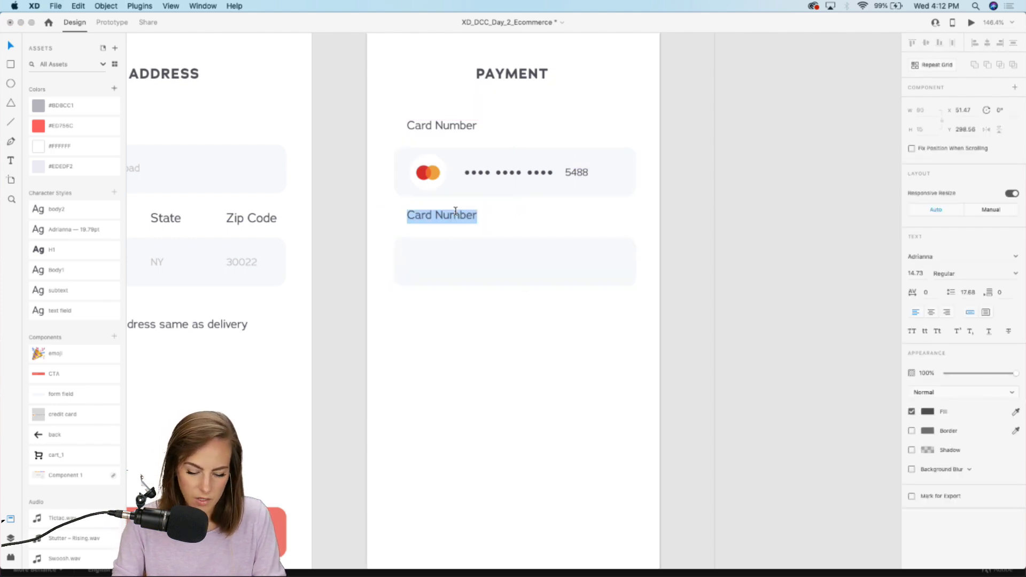
{"action": "key", "text": "BackSpace"}
{"action": "type", "text": "Expiration Date"}
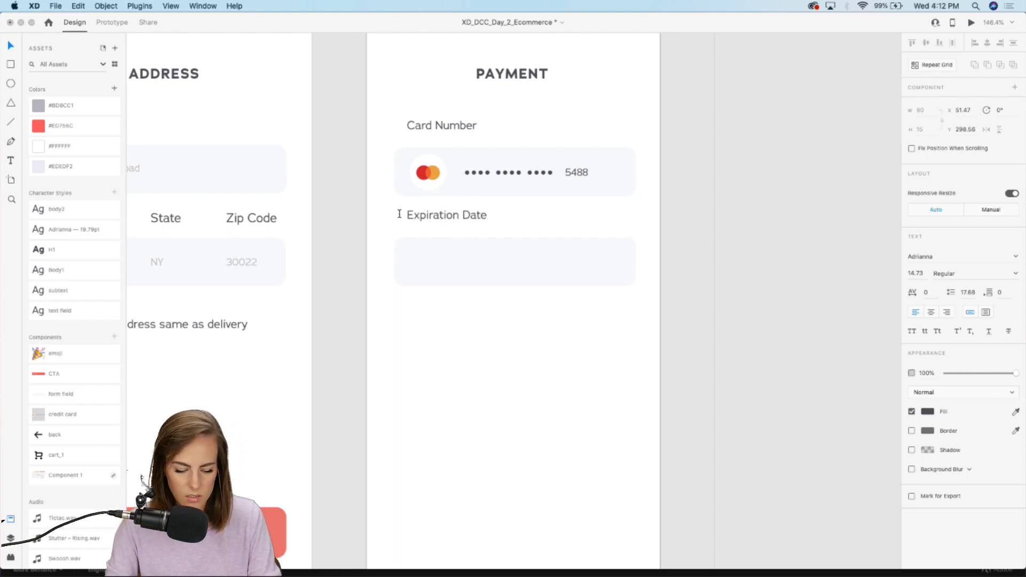
{"action": "left_click", "coordinate": [351, 220]}
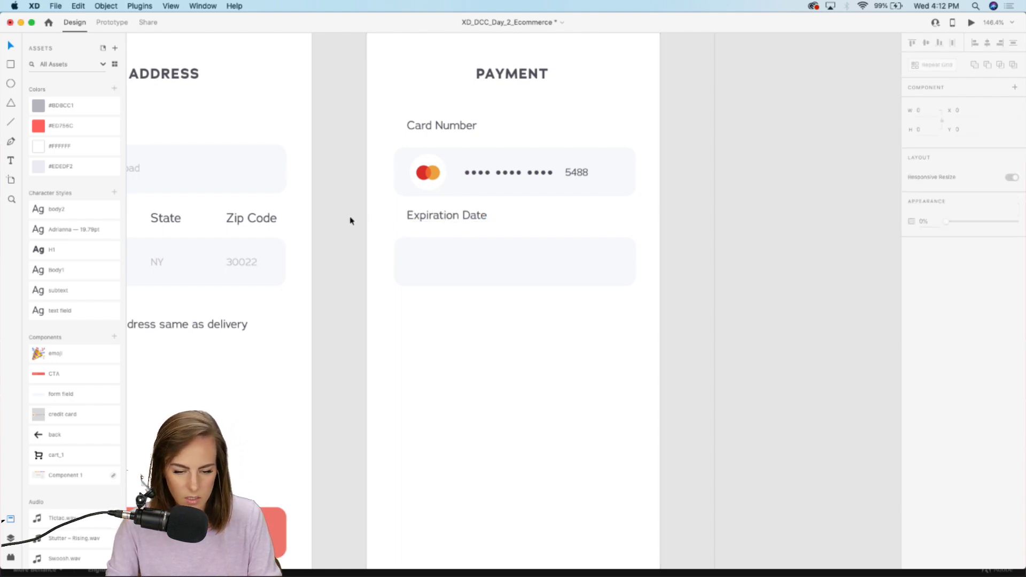
- Duplicate the Expiration Date label along the same line as a "Secure Code" label at about X 231
{"action": "left_click", "coordinate": [431, 220]}
{"action": "left_click_drag", "start_coordinate": [431, 220], "coordinate": [560, 217]}
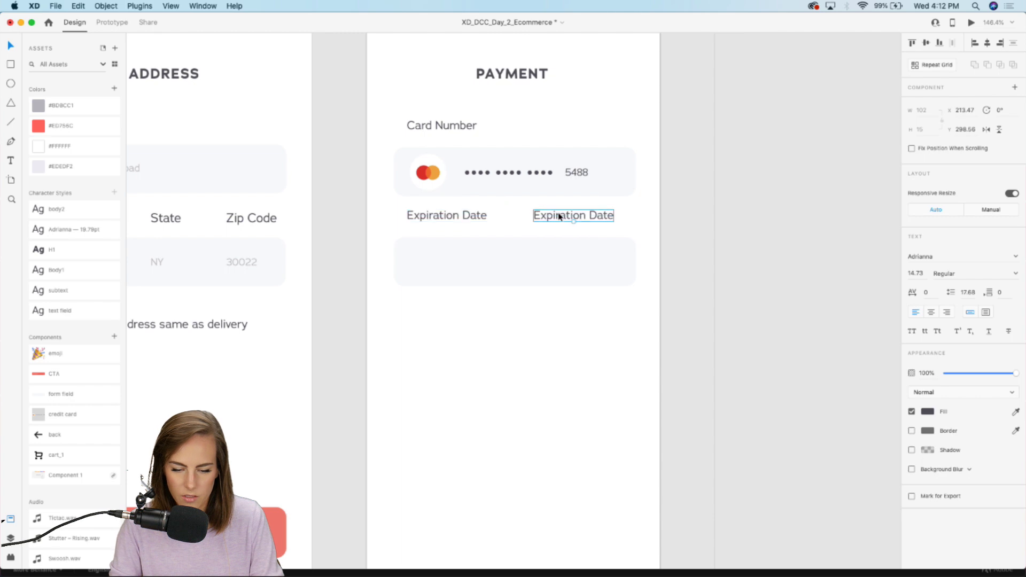
{"action": "double_click", "coordinate": [559, 216]}
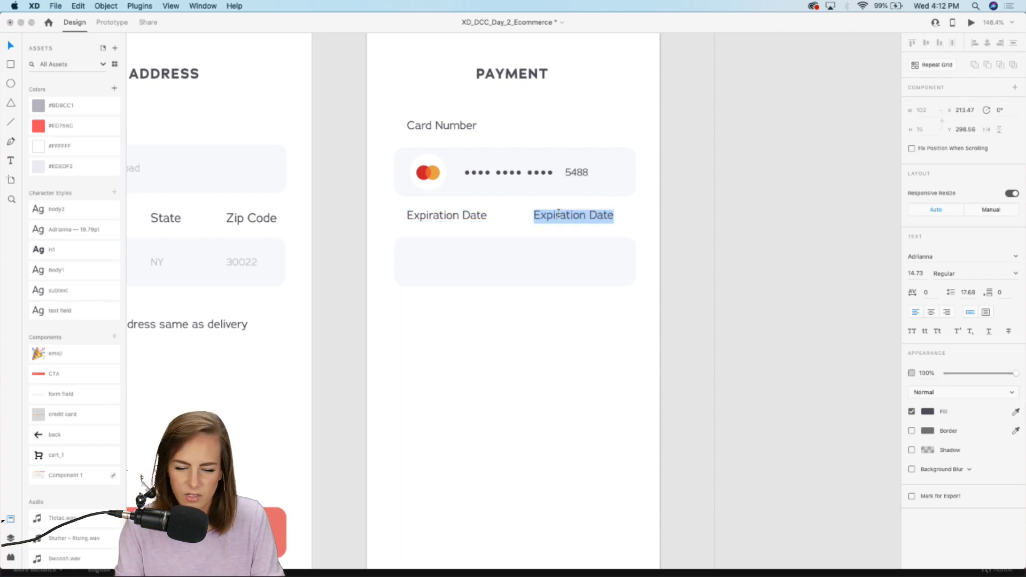
{"action": "type", "text": "Sec"}
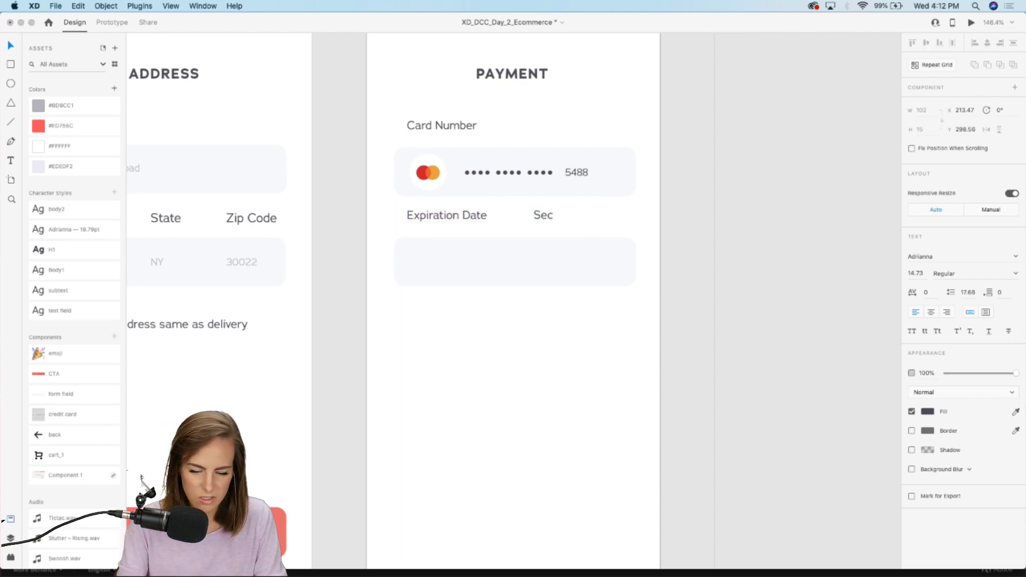
{"action": "type", "text": "ure Code"}
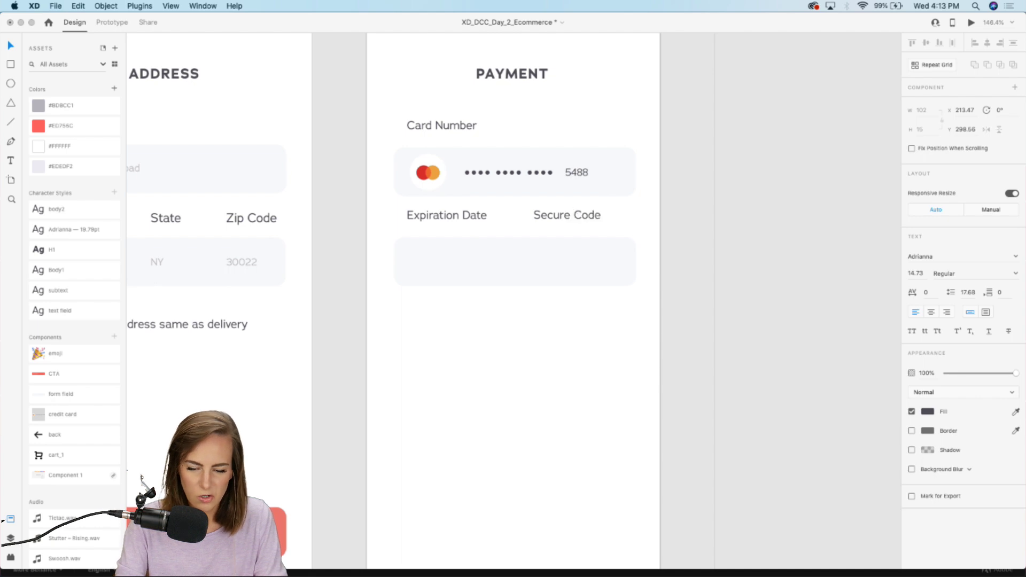
{"action": "key", "text": "Escape"}
{"action": "left_click_drag", "start_coordinate": [553, 216], "coordinate": [567, 216]}
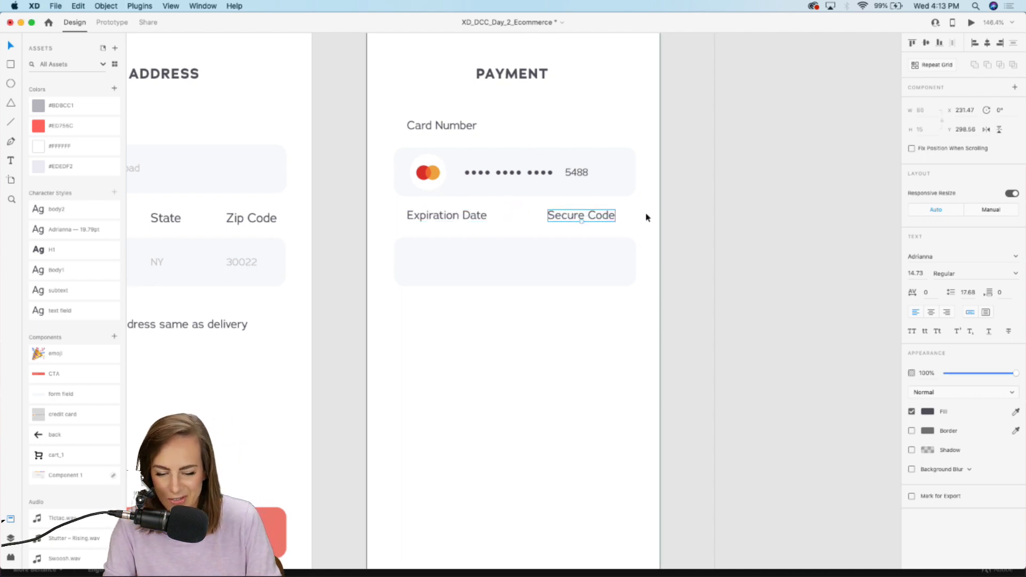
{"action": "left_click", "coordinate": [685, 218]}
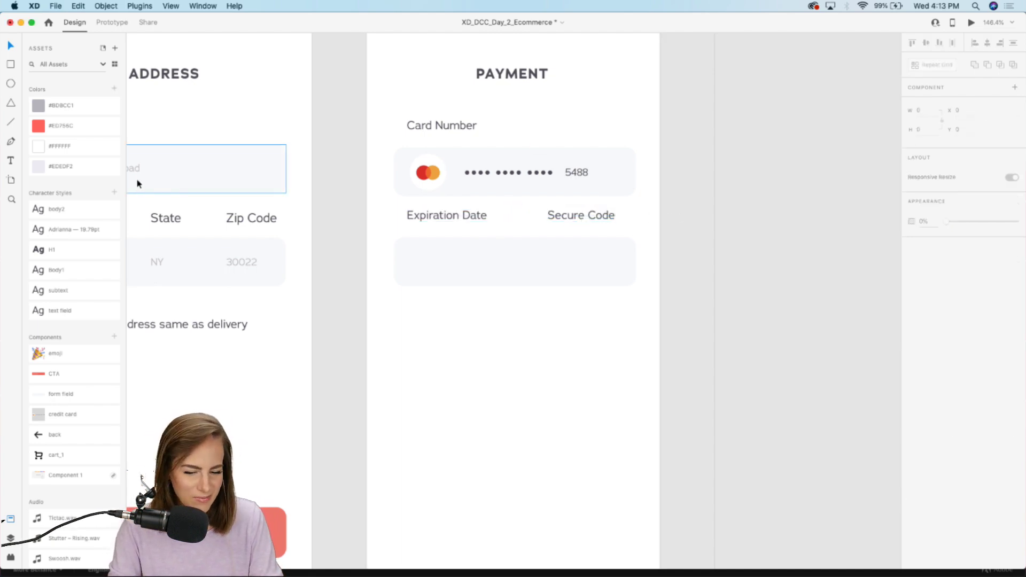
- Copy the New York placeholder from the Address artboard and paste it into the second form field on the Payment artboard
{"action": "scroll", "coordinate": [323, 235], "scroll_direction": "left", "scroll_amount": 5}
{"action": "left_click", "coordinate": [286, 251]}
{"action": "key", "text": "super+c"}
{"action": "scroll", "coordinate": [286, 257], "scroll_direction": "right", "scroll_amount": 4}
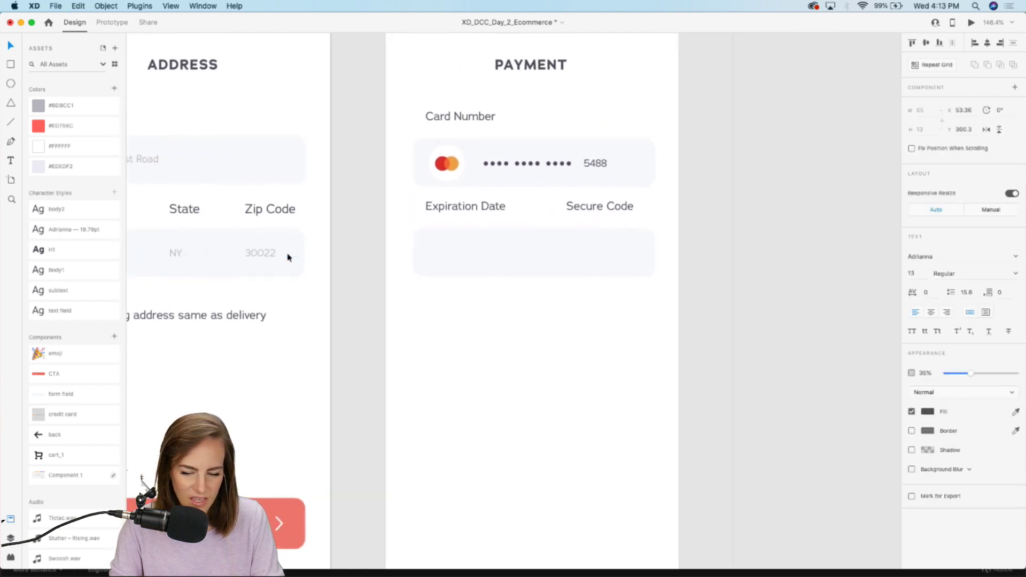
{"action": "left_click", "coordinate": [507, 254]}
{"action": "key", "text": "super+v"}
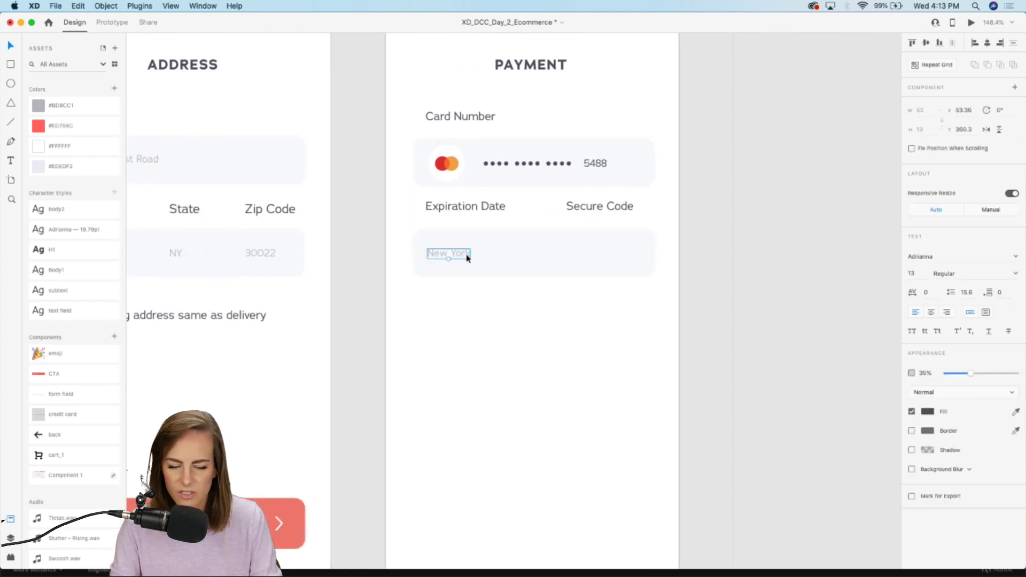
- Change the pasted placeholder's text below Expiration Date to "MM/YY"
{"action": "double_click", "coordinate": [466, 254]}
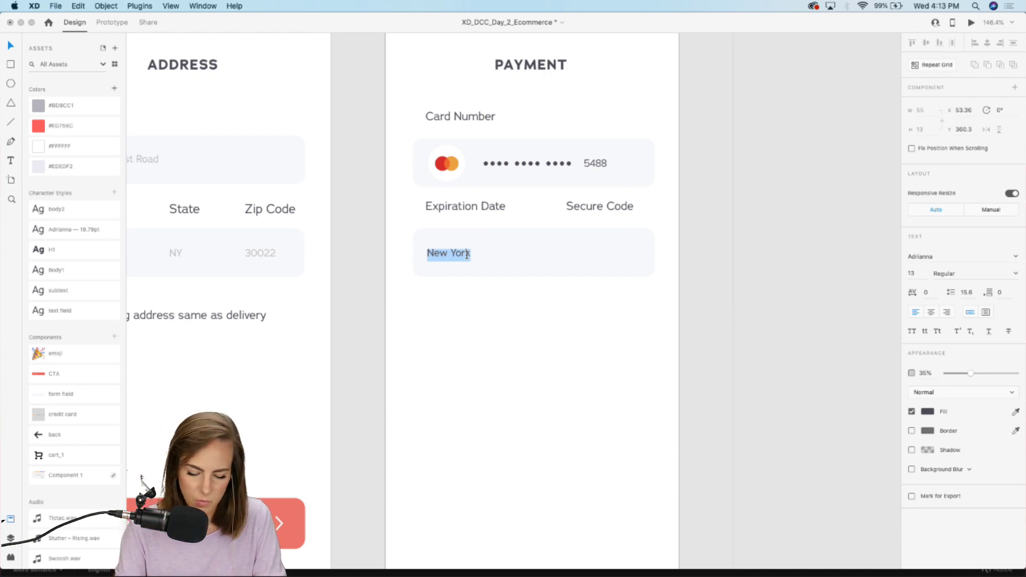
{"action": "type", "text": "MM/YY"}
{"action": "key", "text": "Escape"}
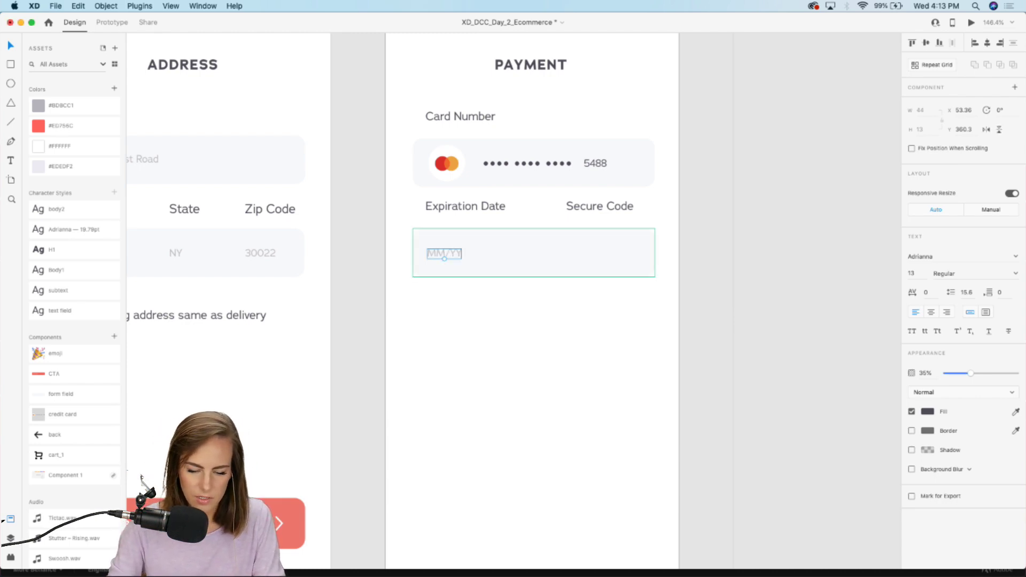
- Duplicate the MM/YY placeholder below the Secure Code label and change the copy's text to "123"
{"action": "key", "text": "super+d"}
{"action": "left_click_drag", "start_coordinate": [469, 252], "coordinate": [596, 252]}
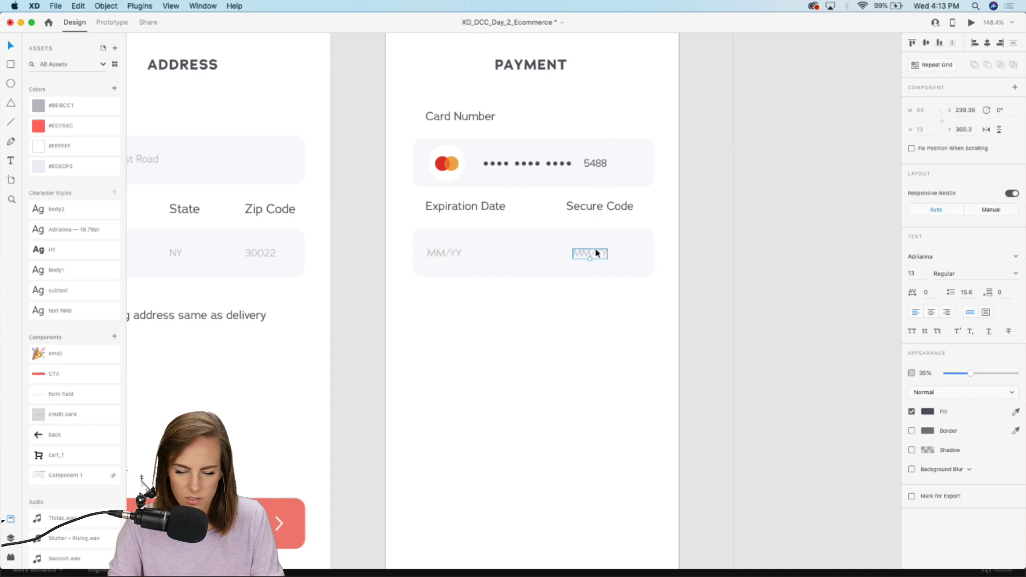
{"action": "double_click", "coordinate": [595, 252]}
{"action": "type", "text": "123"}
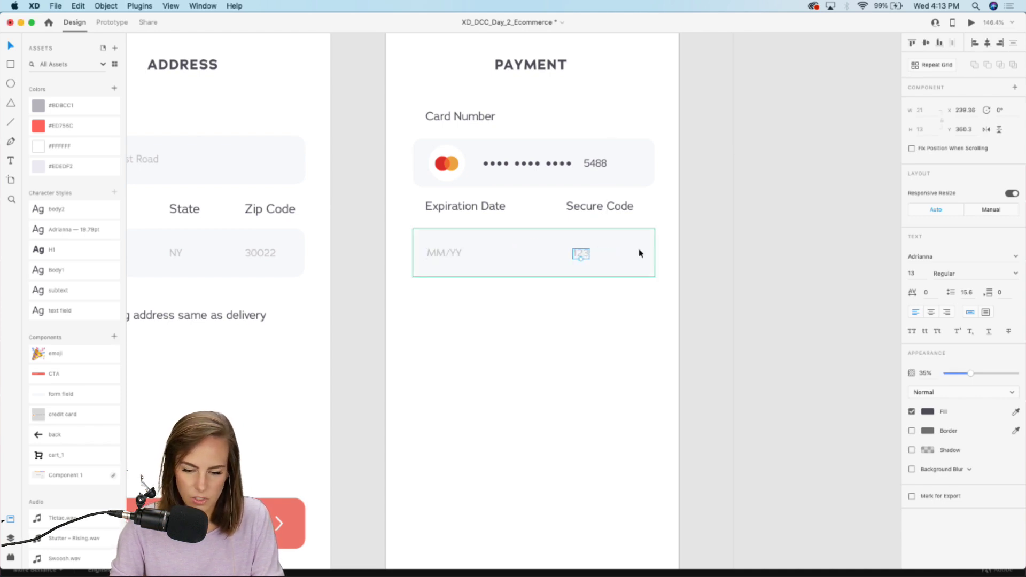
{"action": "left_click", "coordinate": [696, 237]}
{"action": "scroll", "coordinate": [696, 237], "scroll_direction": "down", "scroll_amount": 4}
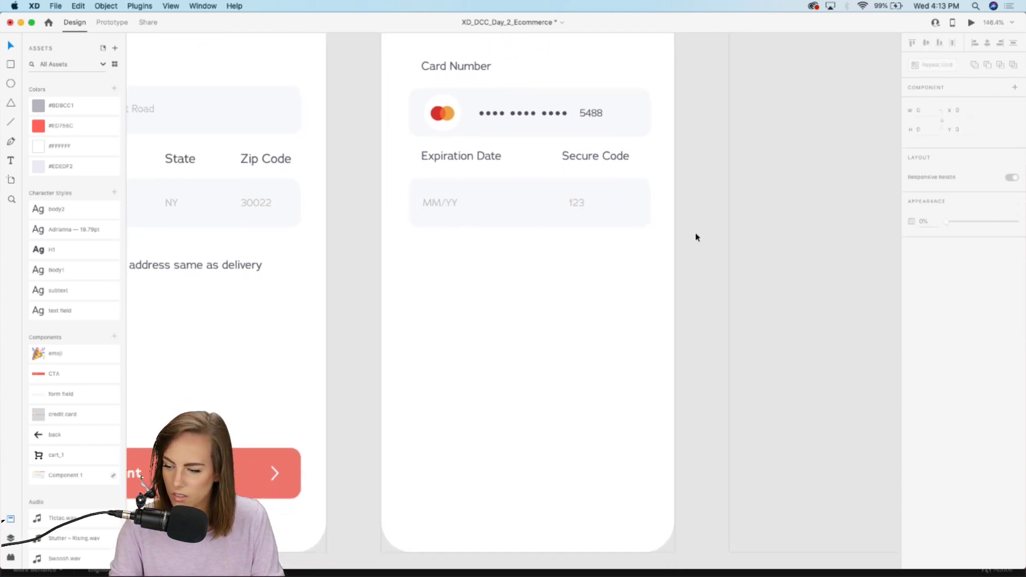
{"action": "scroll", "coordinate": [697, 237], "scroll_direction": "up", "scroll_amount": 3}
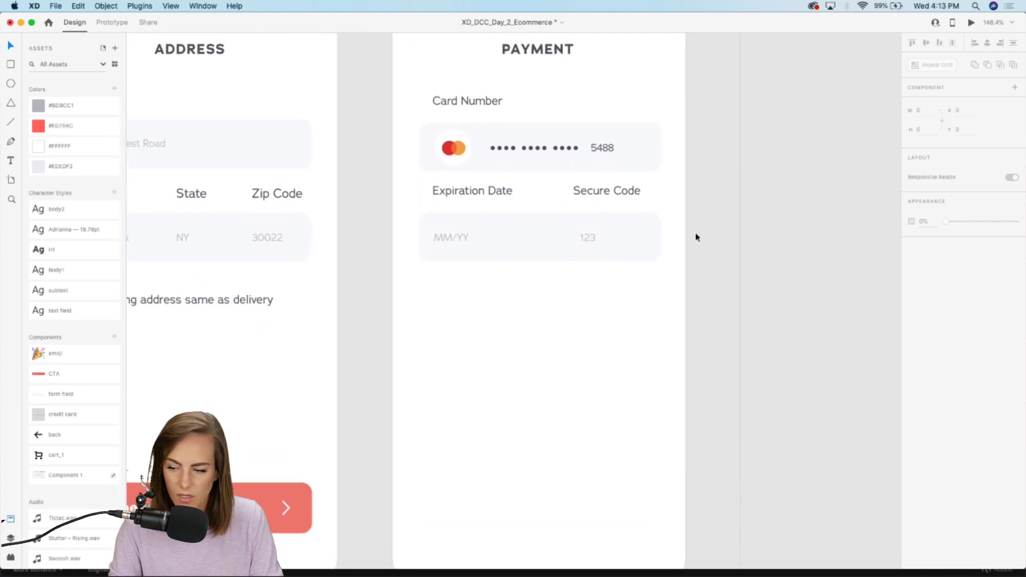
{"action": "scroll", "coordinate": [495, 292], "scroll_direction": "down", "scroll_amount": 3}
{"action": "scroll", "coordinate": [493, 300], "scroll_direction": "left", "scroll_amount": 5}
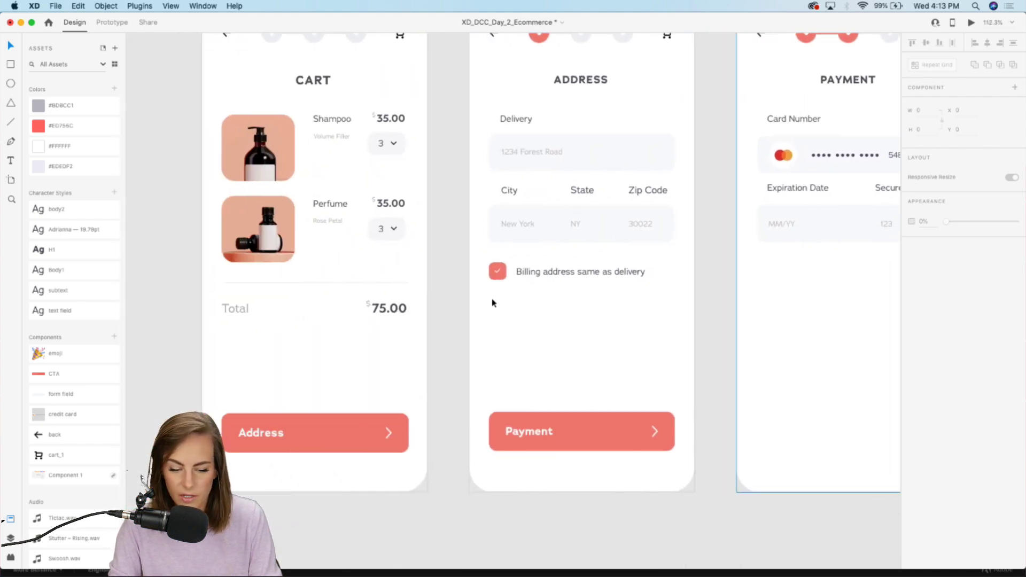
- Copy the Total label and $75.00 amount from the Cart artboard and paste them onto the Payment artboard
{"action": "left_click", "coordinate": [353, 299]}
{"action": "left_click", "coordinate": [507, 298], "text": "shift"}
{"action": "key", "text": "super+c"}
{"action": "scroll", "coordinate": [504, 298], "scroll_direction": "right", "scroll_amount": 10}
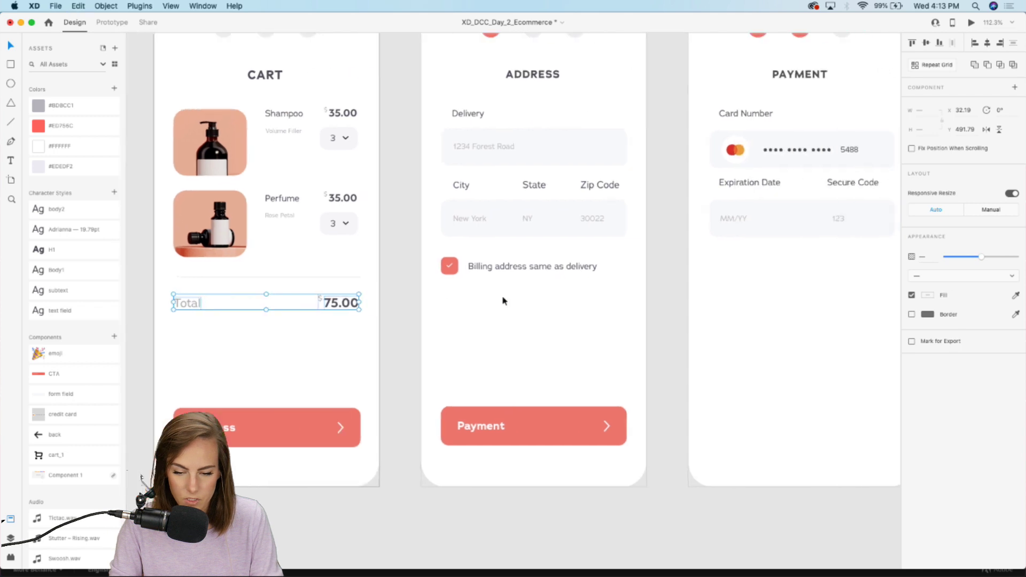
{"action": "left_click", "coordinate": [510, 300]}
{"action": "key", "text": "super+v"}
{"action": "left_click", "coordinate": [687, 296]}
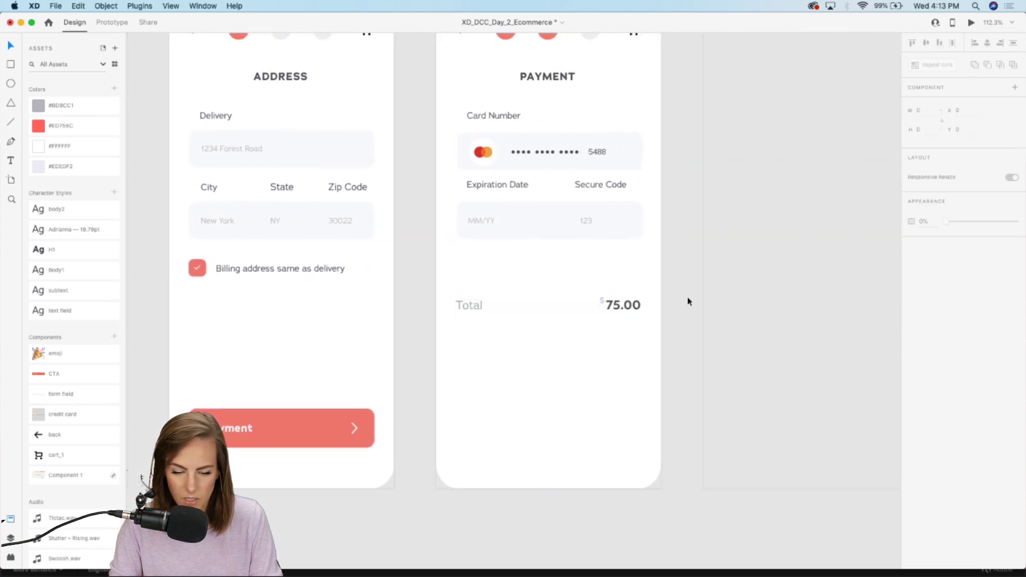
- Add a "Subtotal" text box about 143 by 40 above the Total row on the Payment artboard
{"action": "scroll", "coordinate": [554, 289], "scroll_direction": "up", "scroll_amount": 3}
{"action": "left_click", "coordinate": [11, 159]}
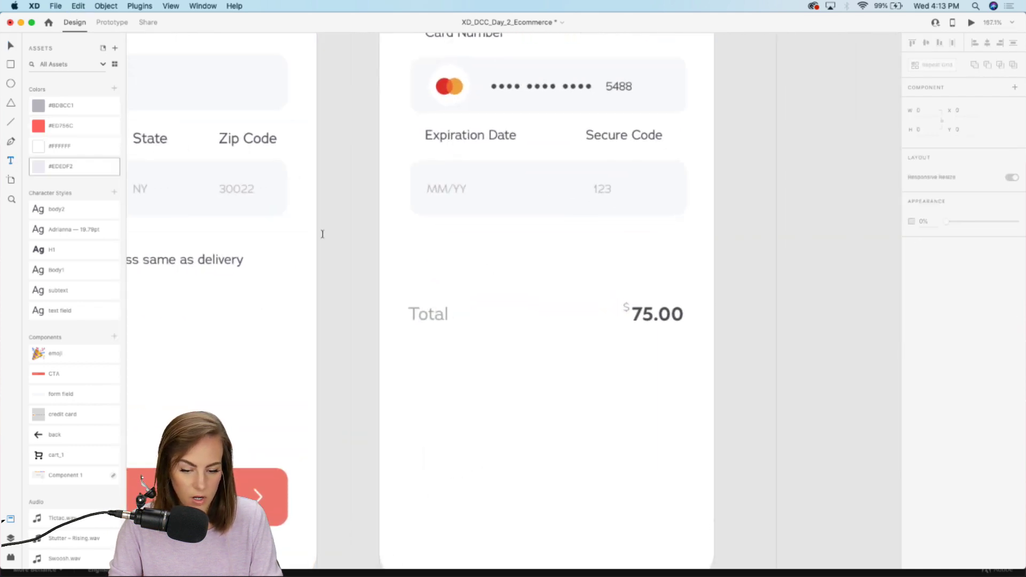
{"action": "left_click_drag", "start_coordinate": [422, 245], "coordinate": [549, 281]}
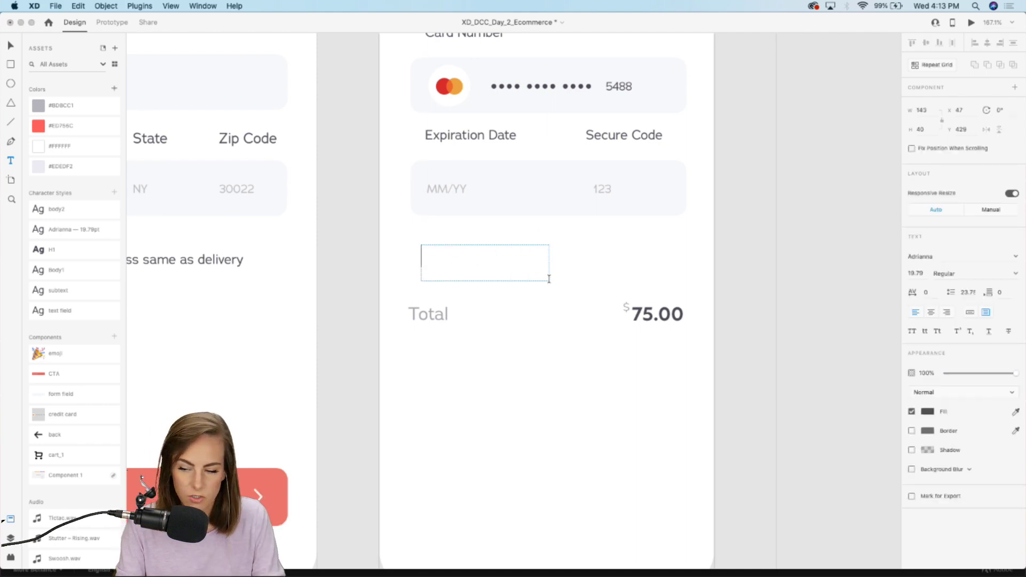
{"action": "type", "text": "Subtotla"}
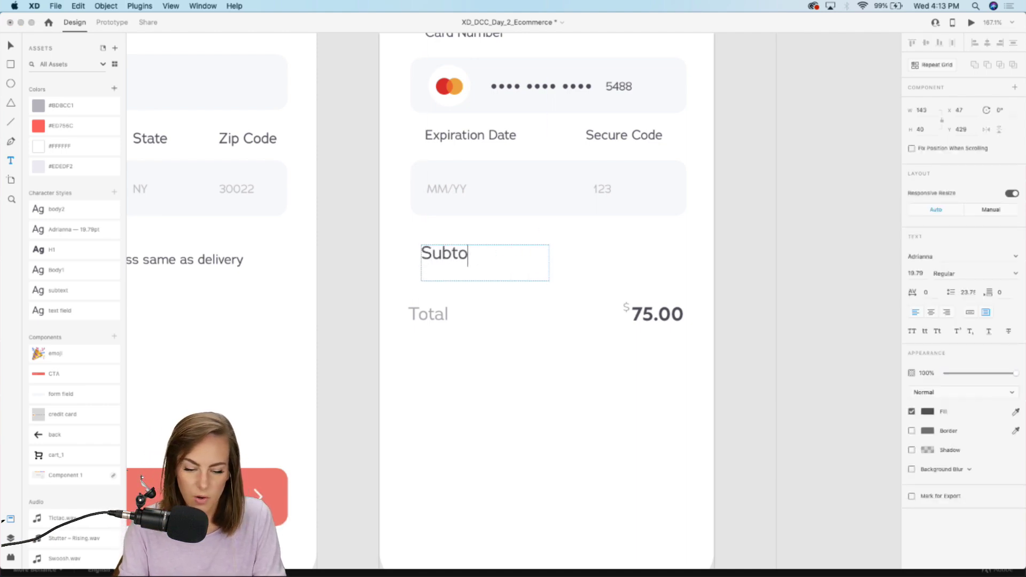
{"action": "key", "text": "BackSpace"}
{"action": "key", "text": "BackSpace"}
{"action": "type", "text": "a"}
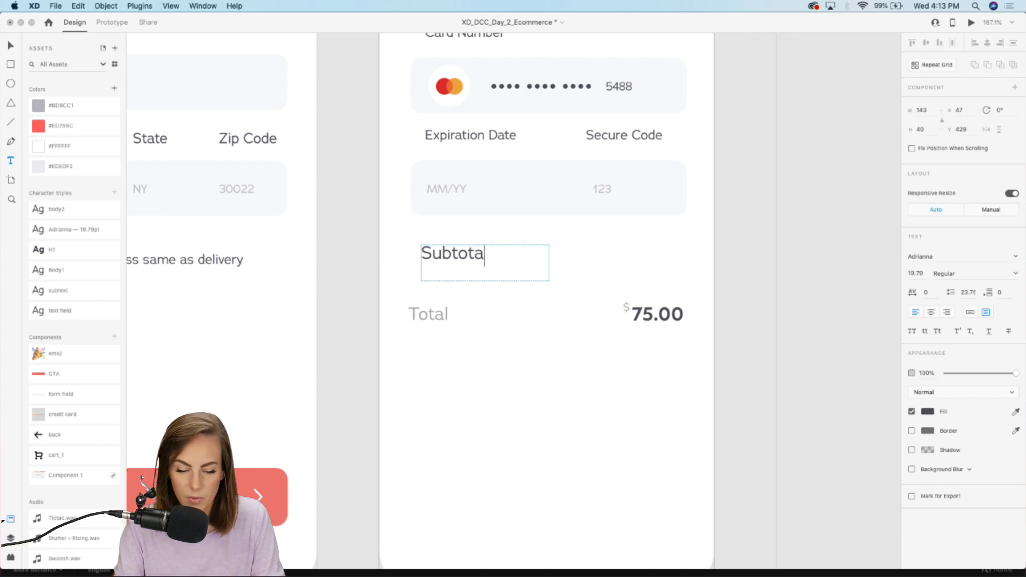
{"action": "type", "text": "l"}
{"action": "key", "text": "Escape"}
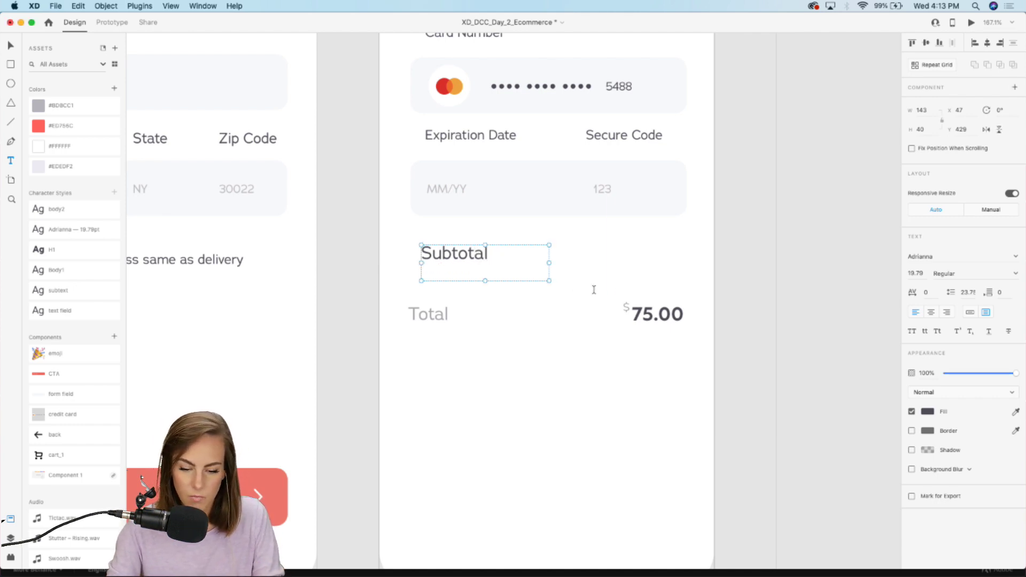
- Add a "Taxes" line below Subtotal, restyle the text to size 13 with line spacing 30, and move it to X 35, Y 430
{"action": "left_click_drag", "start_coordinate": [548, 280], "coordinate": [586, 333]}
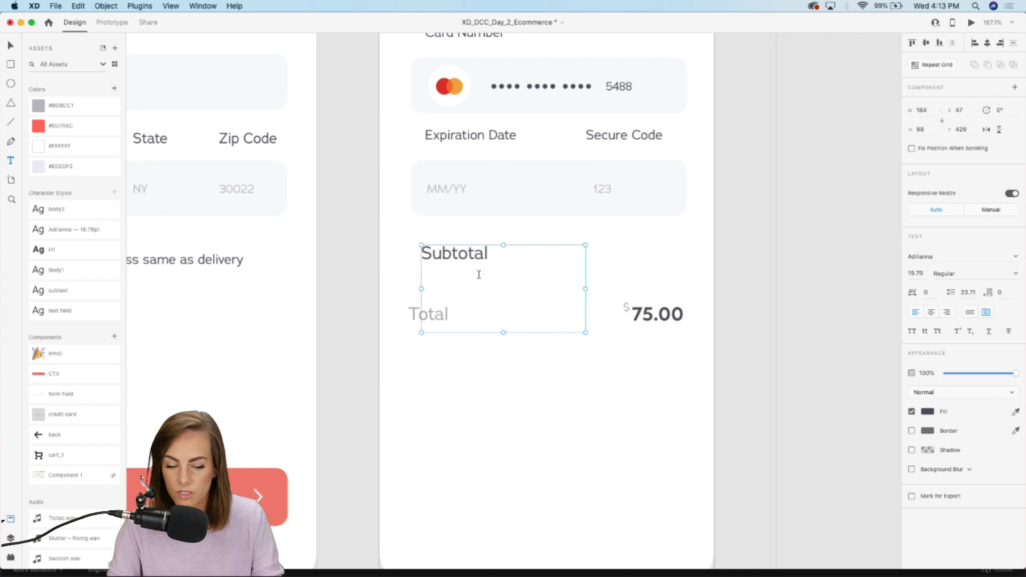
{"action": "double_click", "coordinate": [489, 254]}
{"action": "left_click", "coordinate": [489, 255]}
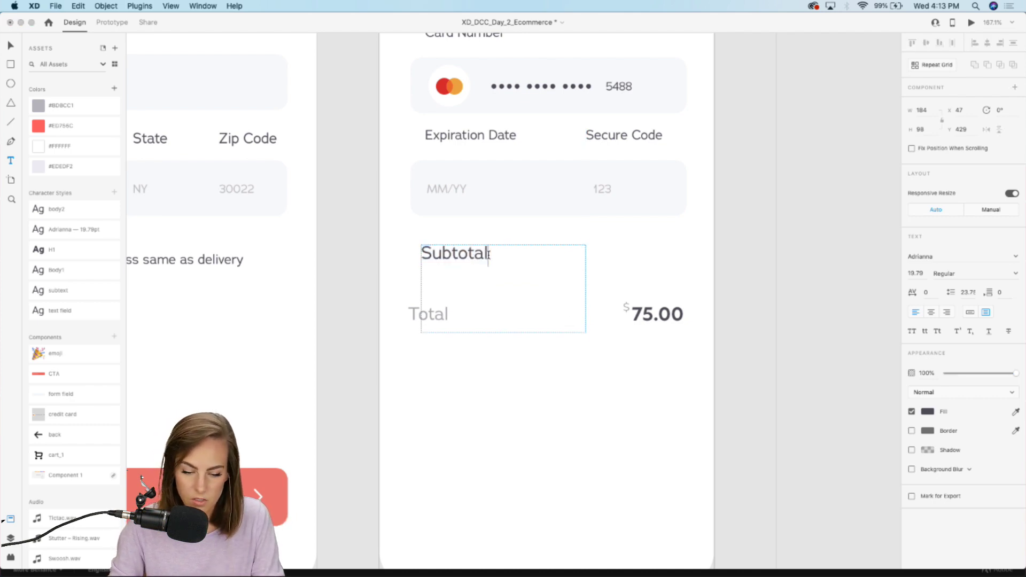
{"action": "key", "text": "Return"}
{"action": "type", "text": "Taxes"}
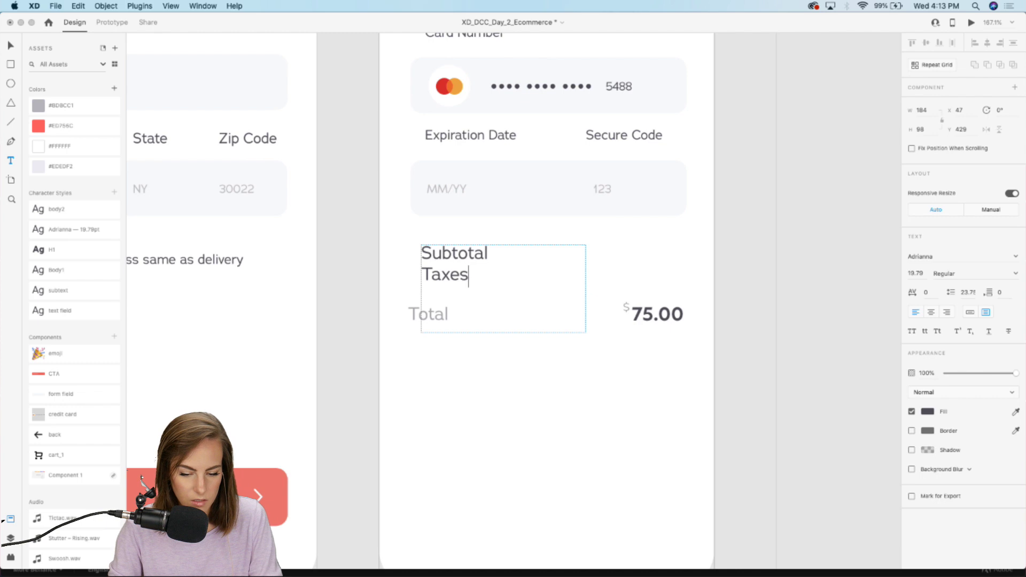
{"action": "key", "text": "Escape"}
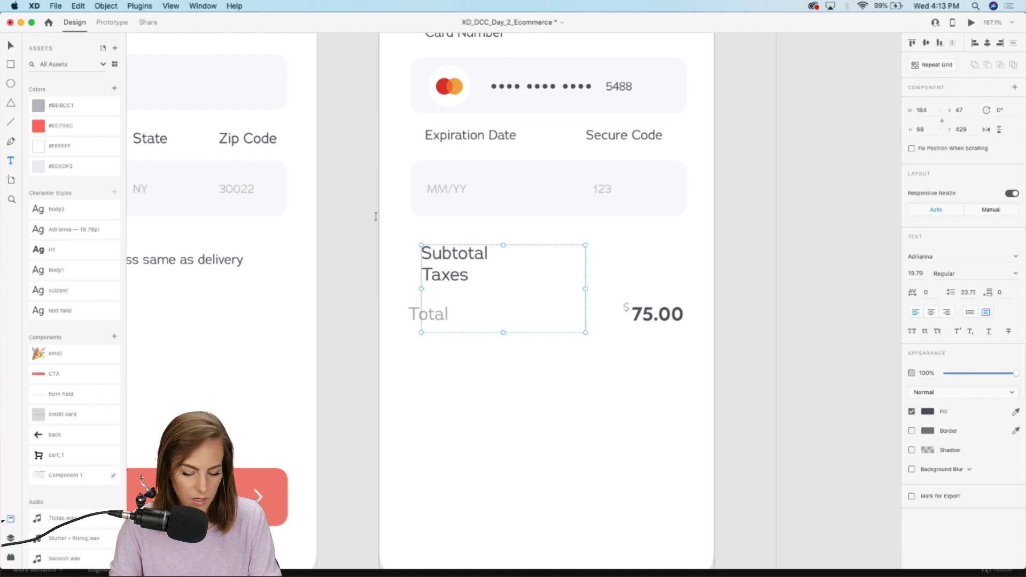
{"action": "left_click", "coordinate": [60, 291]}
{"action": "left_click_drag", "start_coordinate": [453, 253], "coordinate": [443, 255]}
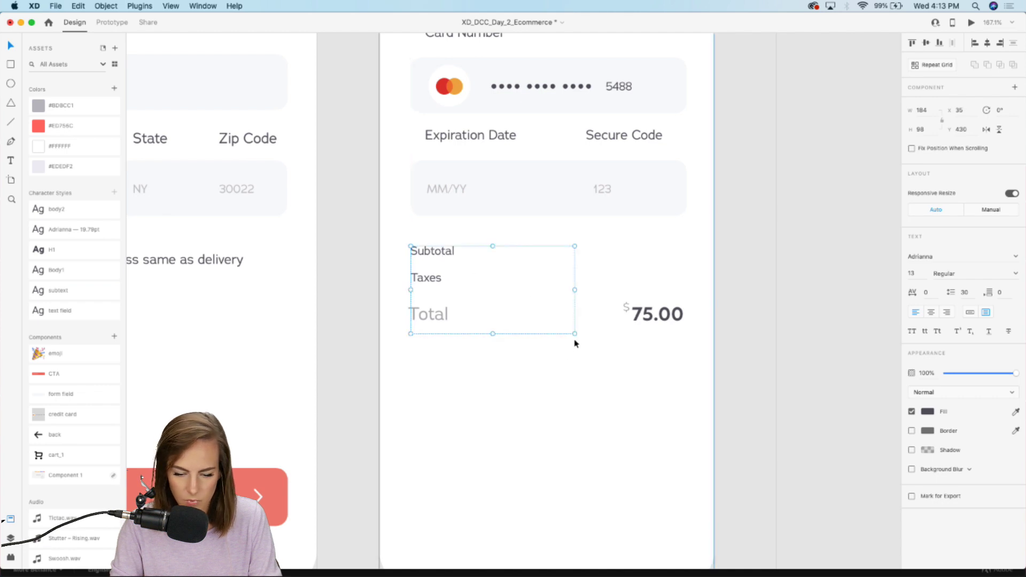
- Shrink the Subtotal and Taxes box to about 104 by 55, duplicate it at X 250, and change the copy to "$75.00" and "free"
{"action": "left_click_drag", "start_coordinate": [572, 332], "coordinate": [621, 277]}
{"action": "double_click", "coordinate": [621, 255]}
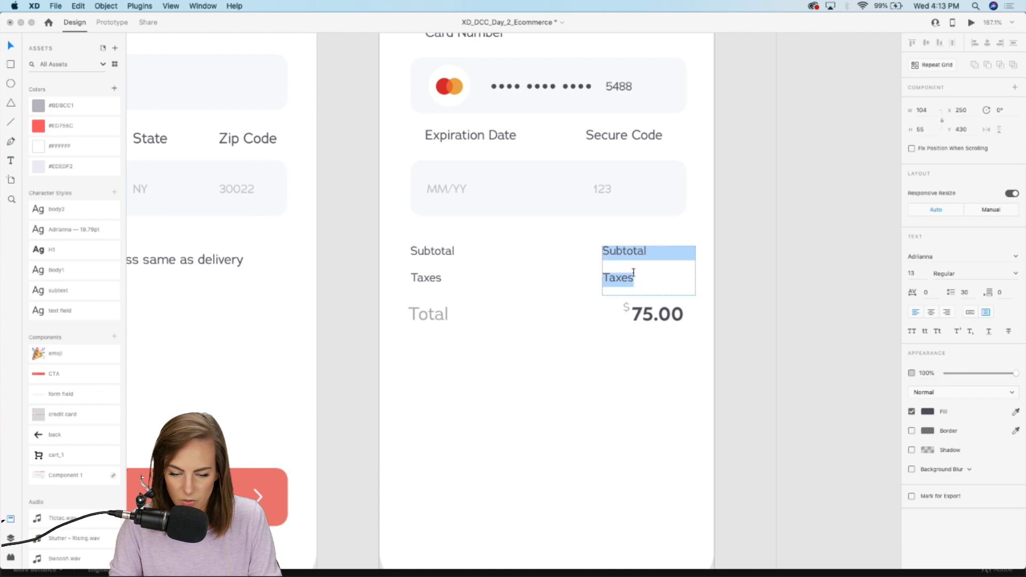
{"action": "type", "text": "$75.00"}
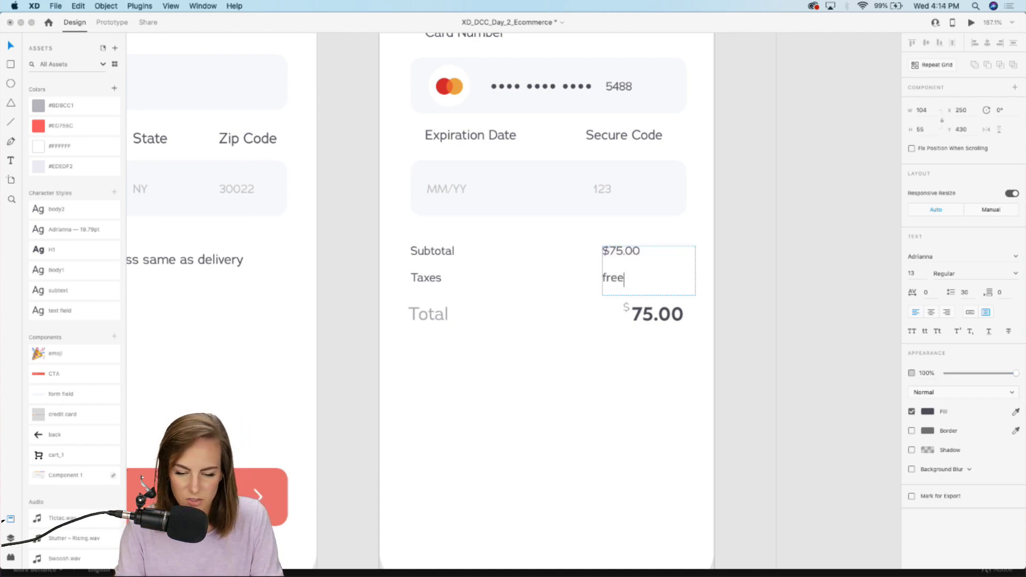
{"action": "key", "text": "Escape"}
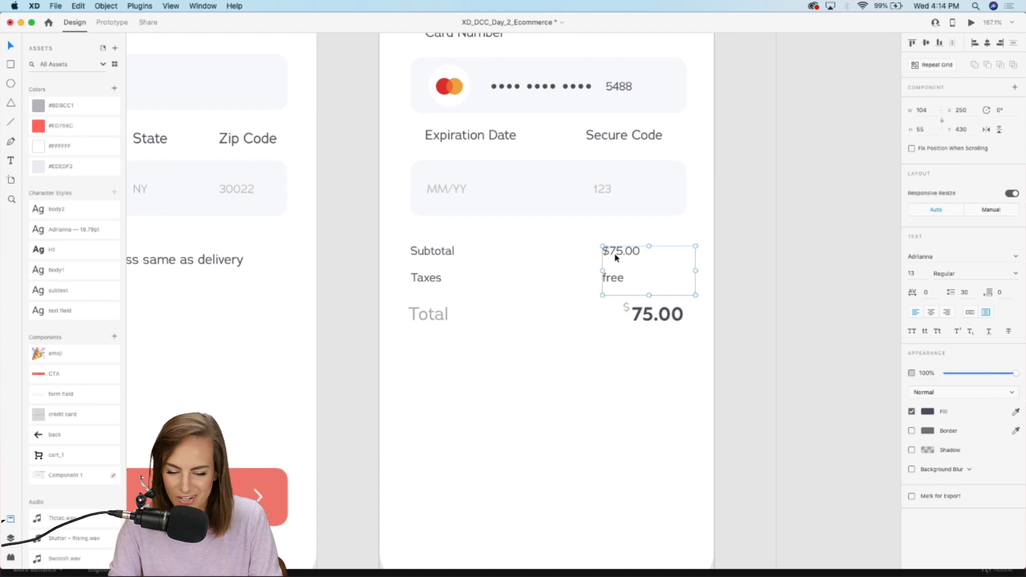
- Move the $75.00 and free column slightly right, then shift it together with the total amount slightly left
{"action": "mouse_move", "coordinate": [616, 258]}
{"action": "left_mouse_down"}
{"action": "mouse_move", "coordinate": [644, 257]}
{"action": "mouse_move", "coordinate": [634, 257]}
{"action": "left_mouse_up"}
{"action": "left_click", "coordinate": [650, 321], "text": "shift"}
{"action": "left_click_drag", "start_coordinate": [651, 320], "coordinate": [640, 323]}
{"action": "left_click", "coordinate": [740, 338]}
{"action": "key", "text": "super+0"}
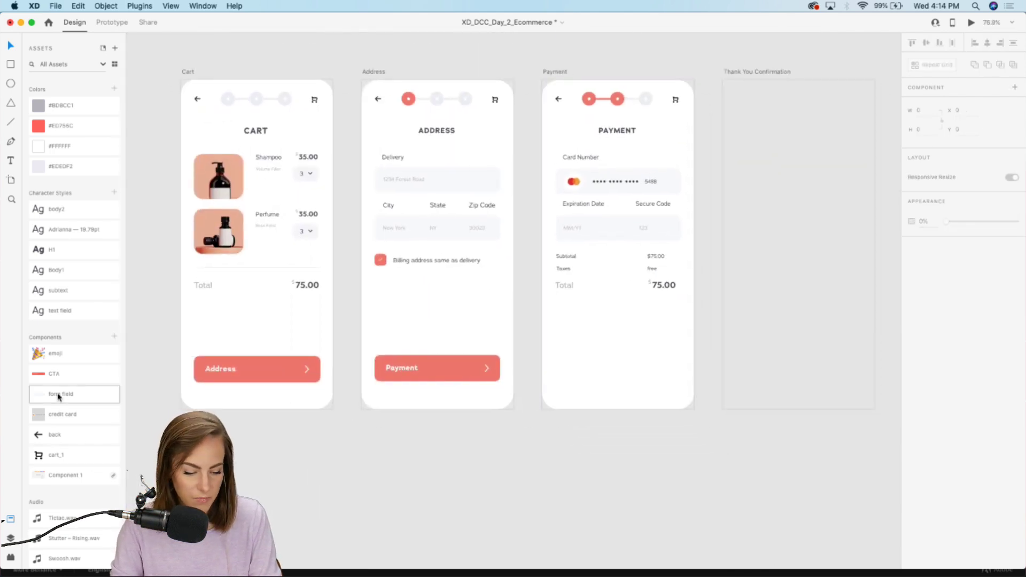
- Place a CTA component instance below the totals on the Payment artboard at X 33, Y 681
{"action": "left_click_drag", "start_coordinate": [54, 373], "coordinate": [572, 366]}
{"action": "scroll", "coordinate": [572, 366], "scroll_direction": "up", "scroll_amount": 5}
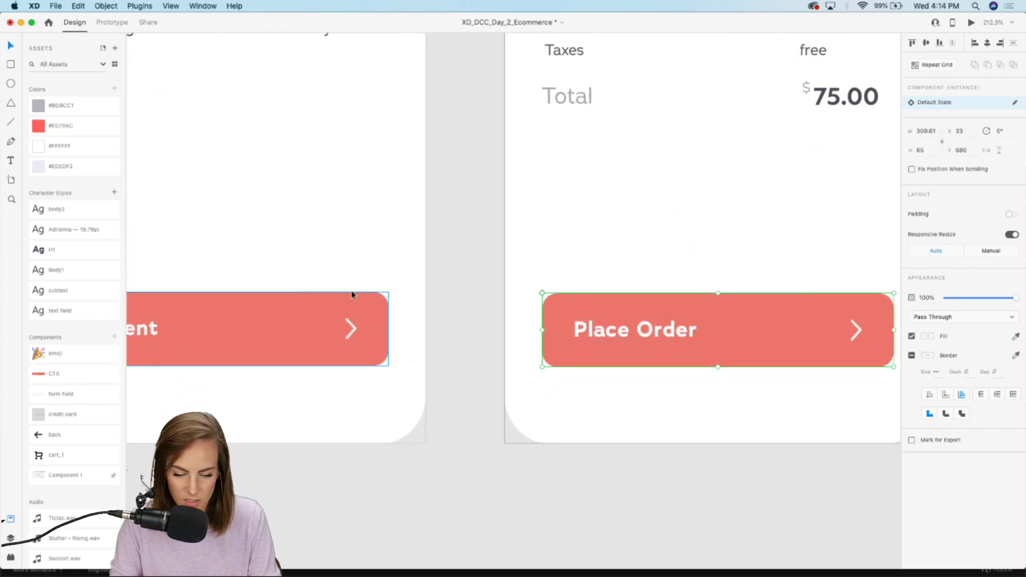
{"action": "scroll", "coordinate": [588, 319], "scroll_direction": "down", "scroll_amount": 5}
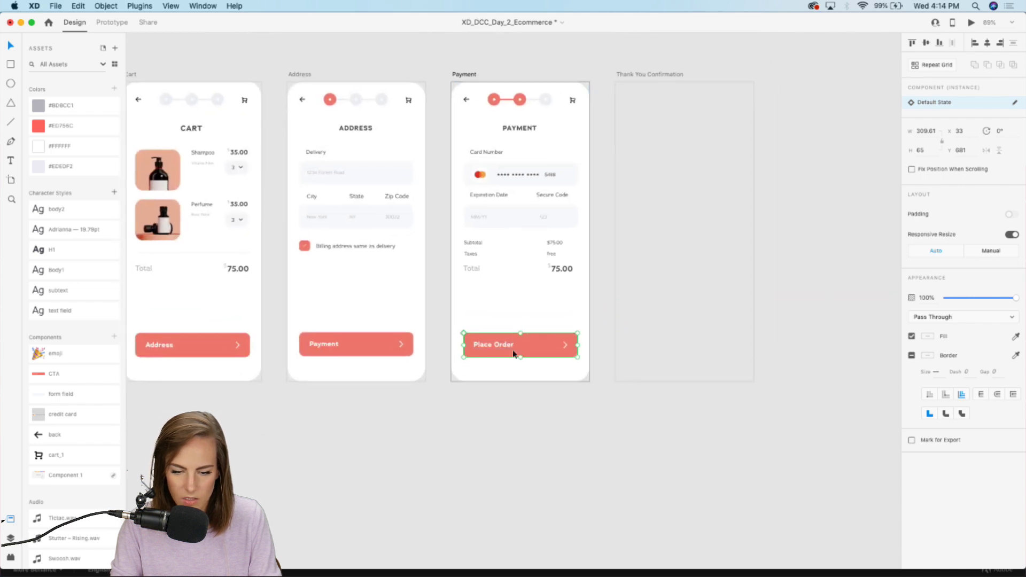
- Retype the Payment artboard button's label as "Place Order"
{"action": "scroll", "coordinate": [513, 350], "scroll_direction": "up", "scroll_amount": 3}
{"action": "double_click", "coordinate": [483, 343]}
{"action": "double_click", "coordinate": [470, 345]}
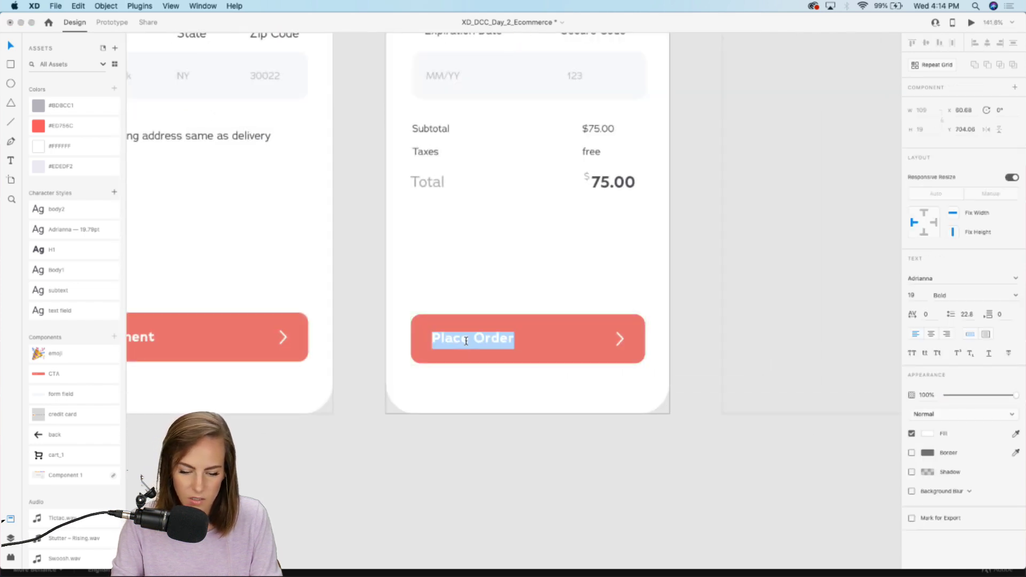
{"action": "type", "text": "C"}
{"action": "key", "text": "BackSpace"}
{"action": "key", "text": "BackSpace"}
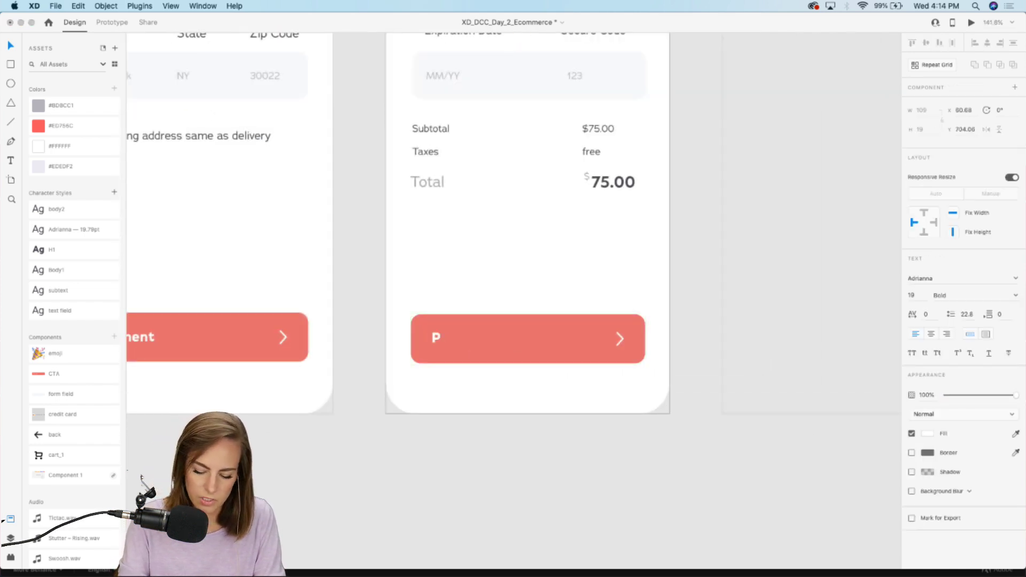
{"action": "left_click", "coordinate": [416, 443]}
- Copy the Payment artboard's rounded background, back arrow, progress meter and cart icon onto the Thank You Confirmation artboard
{"action": "scroll", "coordinate": [415, 454], "scroll_direction": "down", "scroll_amount": 3}
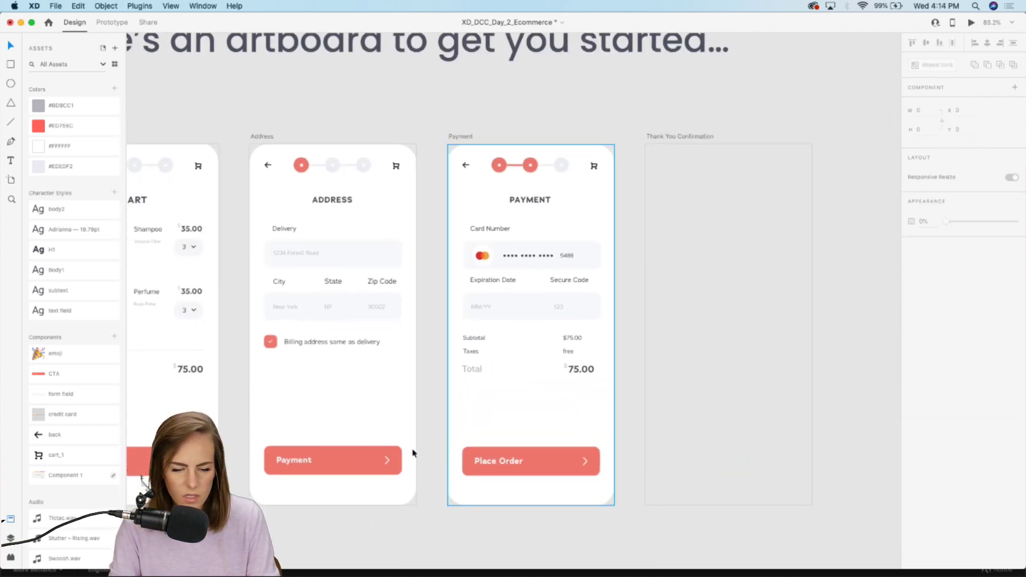
{"action": "scroll", "coordinate": [572, 222], "scroll_direction": "up", "scroll_amount": 5}
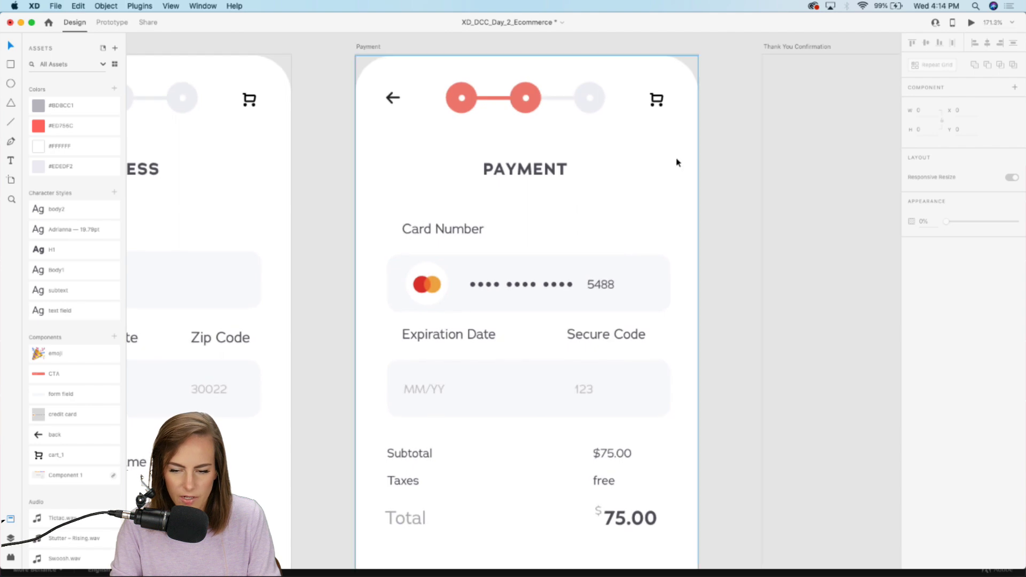
{"action": "scroll", "coordinate": [676, 159], "scroll_direction": "right", "scroll_amount": 3}
{"action": "left_click_drag", "start_coordinate": [644, 133], "coordinate": [298, 96]}
{"action": "key", "text": "super+c"}
{"action": "scroll", "coordinate": [299, 96], "scroll_direction": "right", "scroll_amount": 4}
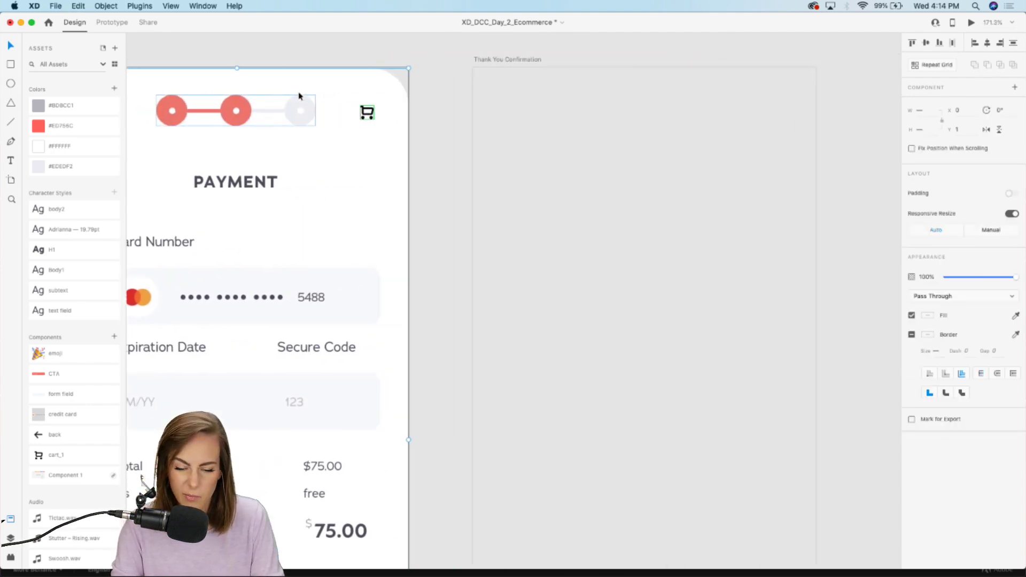
{"action": "left_click", "coordinate": [641, 181]}
{"action": "key", "text": "super+v"}
{"action": "left_click", "coordinate": [772, 56]}
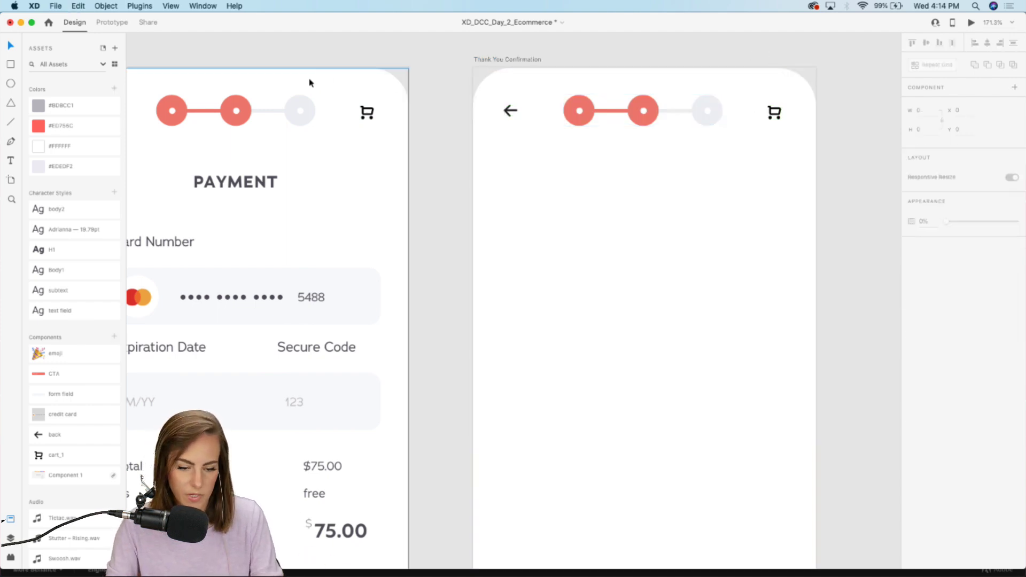
- Copy the PAYMENT heading onto the Thank You Confirmation artboard and change its text to "THANK YOU"
{"action": "left_click", "coordinate": [248, 188]}
{"action": "key", "text": "super+c"}
{"action": "scroll", "coordinate": [633, 211], "scroll_direction": "right", "scroll_amount": 2}
{"action": "key", "text": "super+v"}
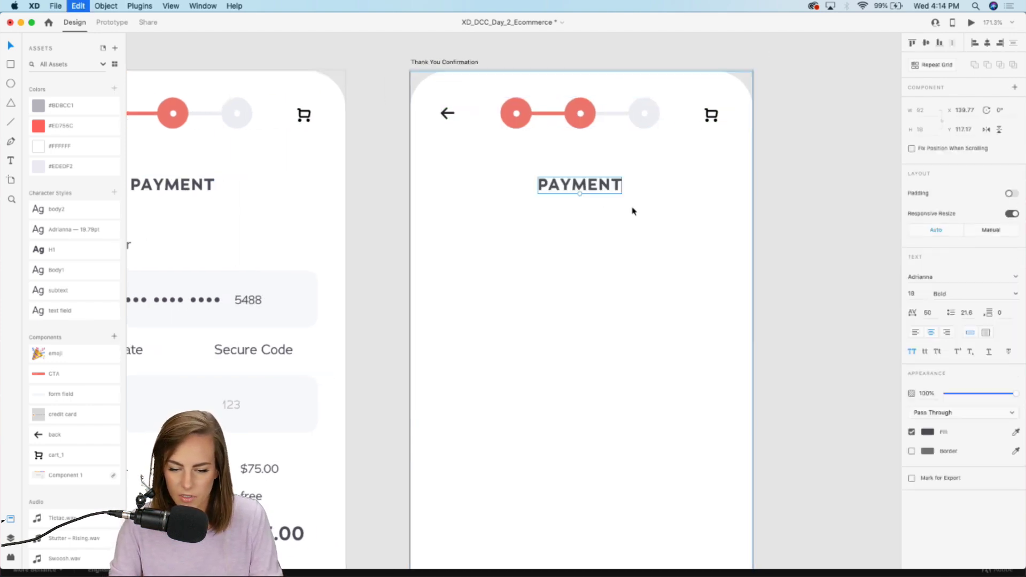
{"action": "double_click", "coordinate": [571, 183]}
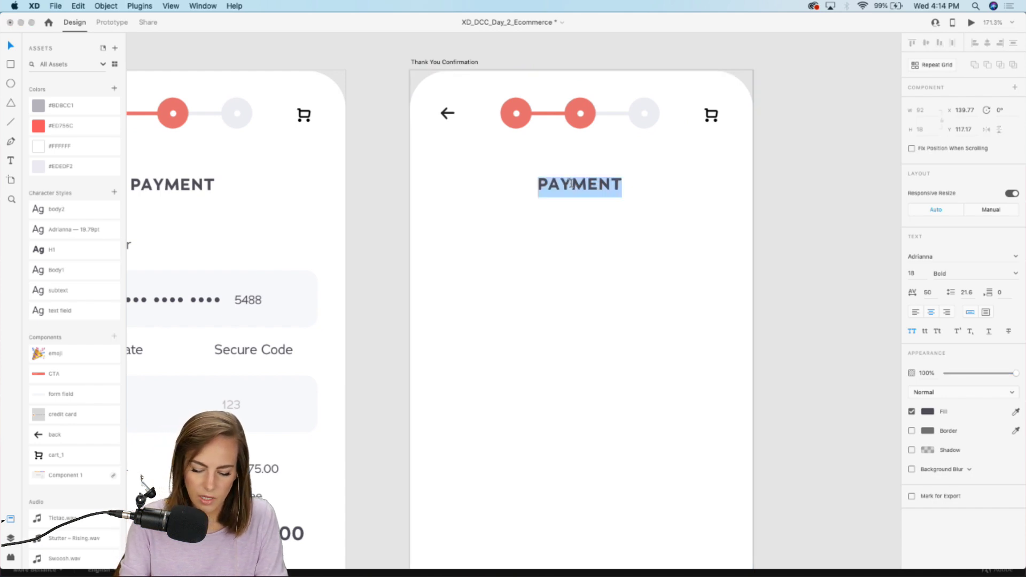
{"action": "type", "text": "THANK YOU"}
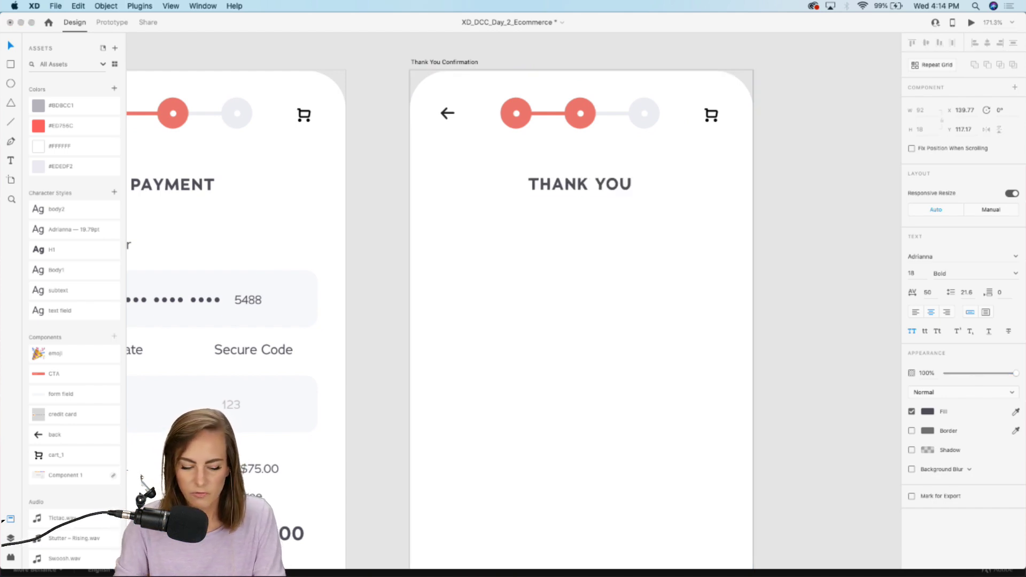
{"action": "key", "text": "Escape"}
{"action": "key", "text": "Escape"}
- Try to sample the coral fill onto the third circle's group in the Thank You Confirmation progress meter
{"action": "scroll", "coordinate": [711, 120], "scroll_direction": "up", "scroll_amount": 5}
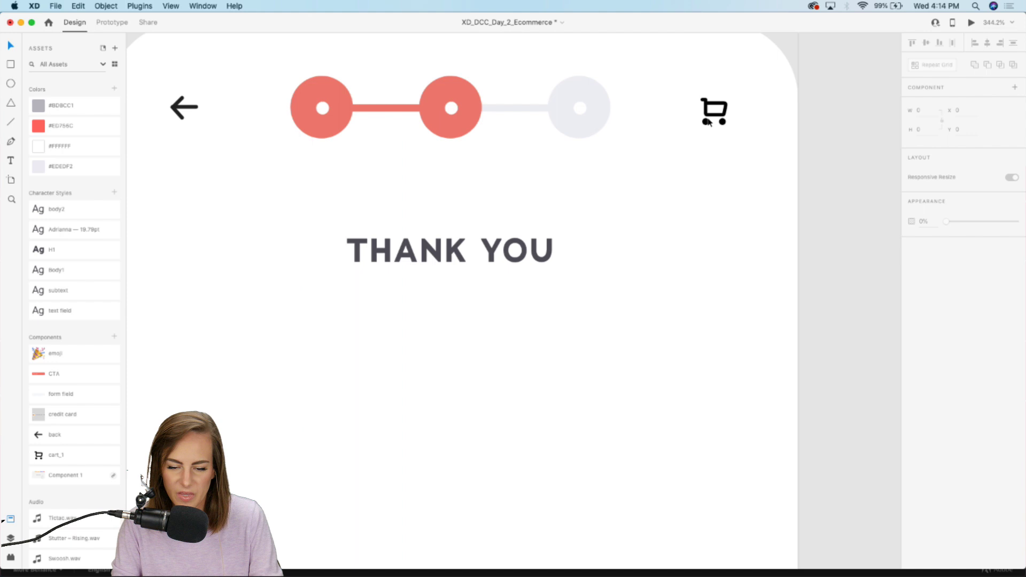
{"action": "double_click", "coordinate": [593, 94]}
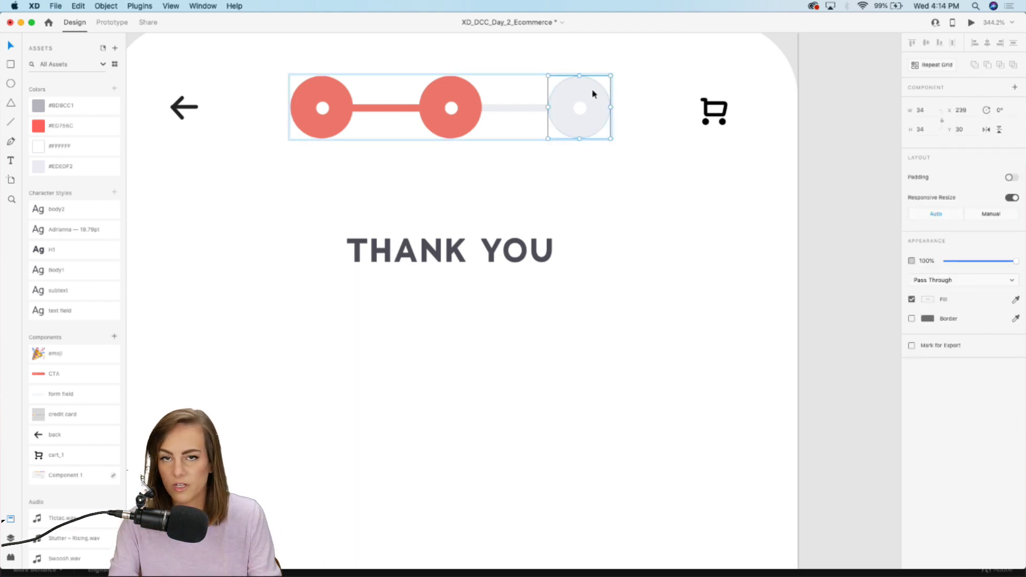
{"action": "key", "text": "i"}
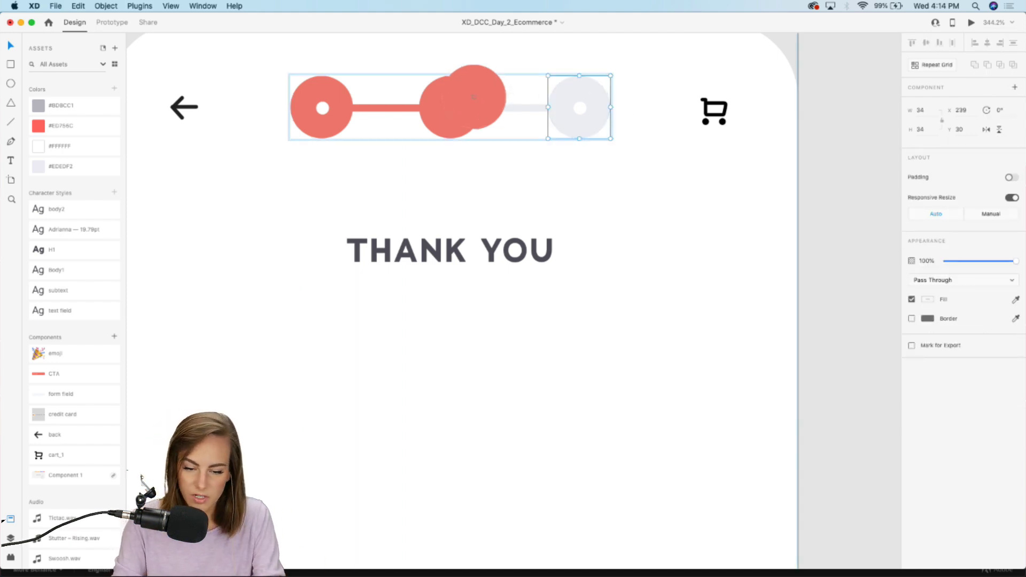
{"action": "left_click", "coordinate": [468, 98]}
{"action": "key", "text": "super+z"}
- Color the third progress circle and the line leading to it coral on the Thank You Confirmation artboard
{"action": "left_click", "coordinate": [599, 98]}
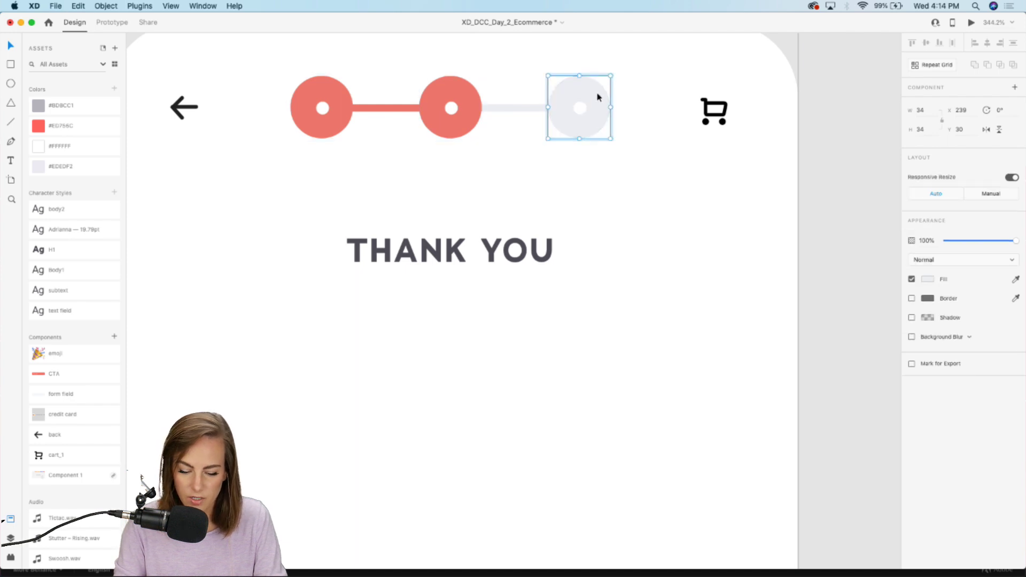
{"action": "key", "text": "i"}
{"action": "left_click", "coordinate": [440, 87]}
{"action": "left_click", "coordinate": [497, 112]}
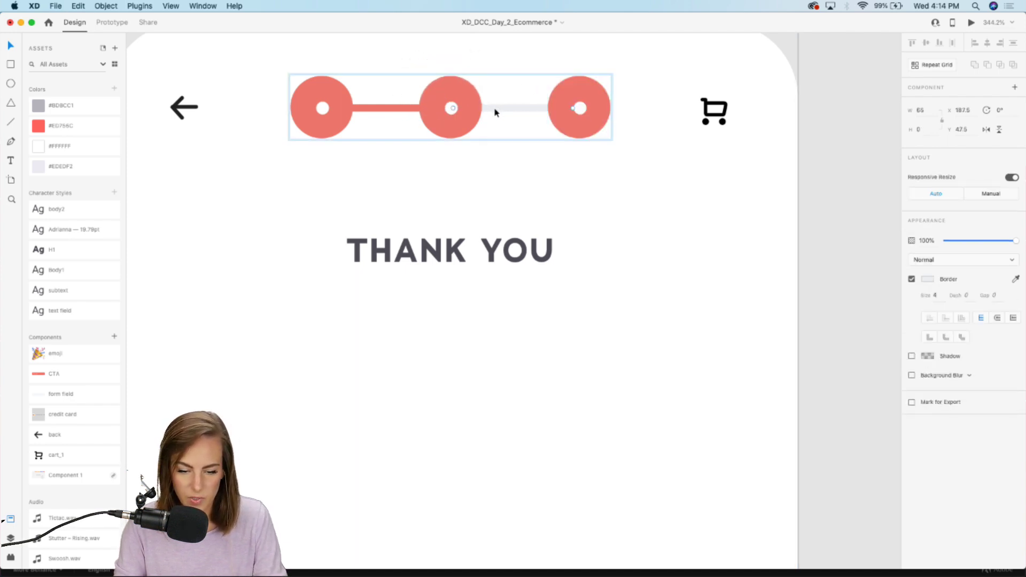
{"action": "left_click", "coordinate": [57, 125]}
{"action": "scroll", "coordinate": [511, 222], "scroll_direction": "down", "scroll_amount": 5}
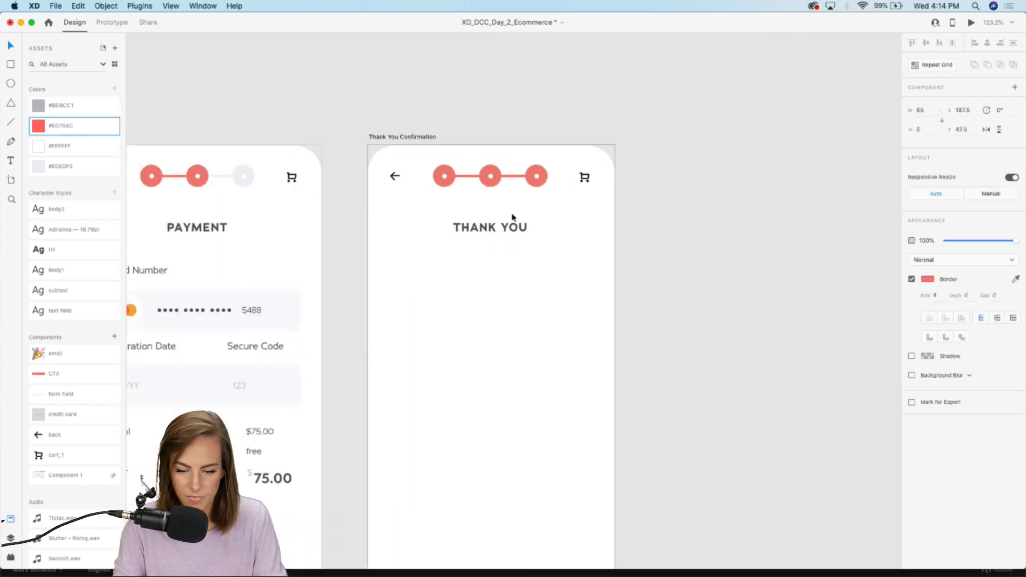
{"action": "left_click", "coordinate": [650, 227]}
{"action": "scroll", "coordinate": [650, 227], "scroll_direction": "down", "scroll_amount": 5}
{"action": "scroll", "coordinate": [650, 227], "scroll_direction": "left", "scroll_amount": 2}
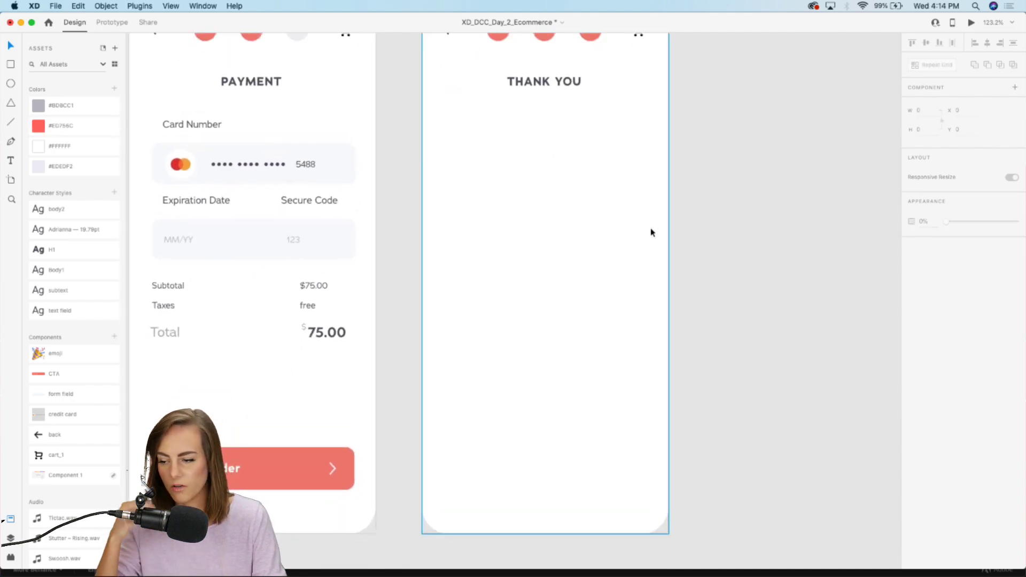
{"action": "scroll", "coordinate": [651, 232], "scroll_direction": "up", "scroll_amount": 2}
{"action": "scroll", "coordinate": [651, 232], "scroll_direction": "left", "scroll_amount": 10}
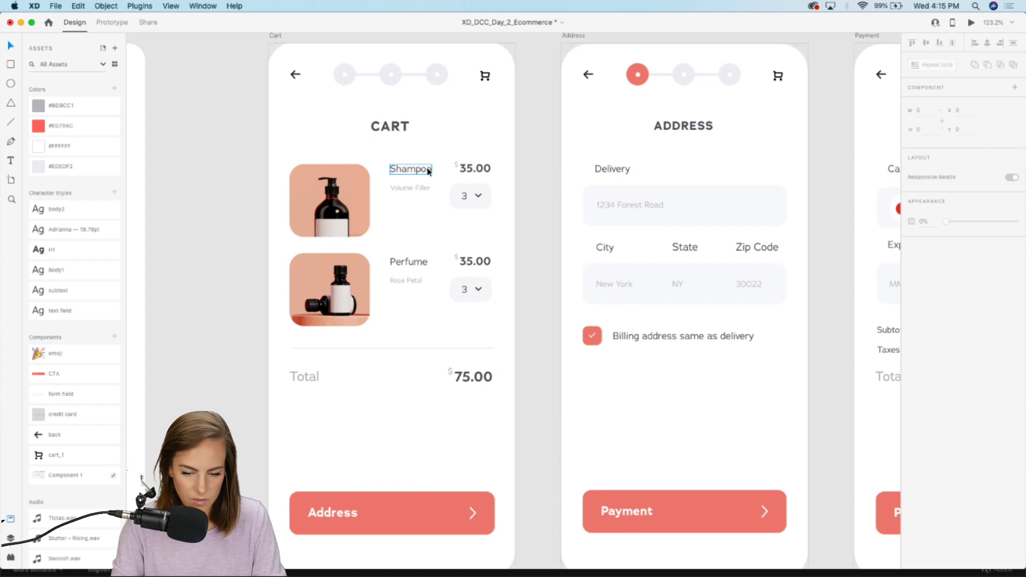
- Copy the Cart's "Shampoo" label onto the Thank You Confirmation artboard and make it a 255 by 161 area text box below the heading
{"action": "left_click", "coordinate": [426, 169]}
{"action": "scroll", "coordinate": [424, 171], "scroll_direction": "right", "scroll_amount": 10}
{"action": "scroll", "coordinate": [423, 171], "scroll_direction": "right", "scroll_amount": 6}
{"action": "key", "text": "super+v"}
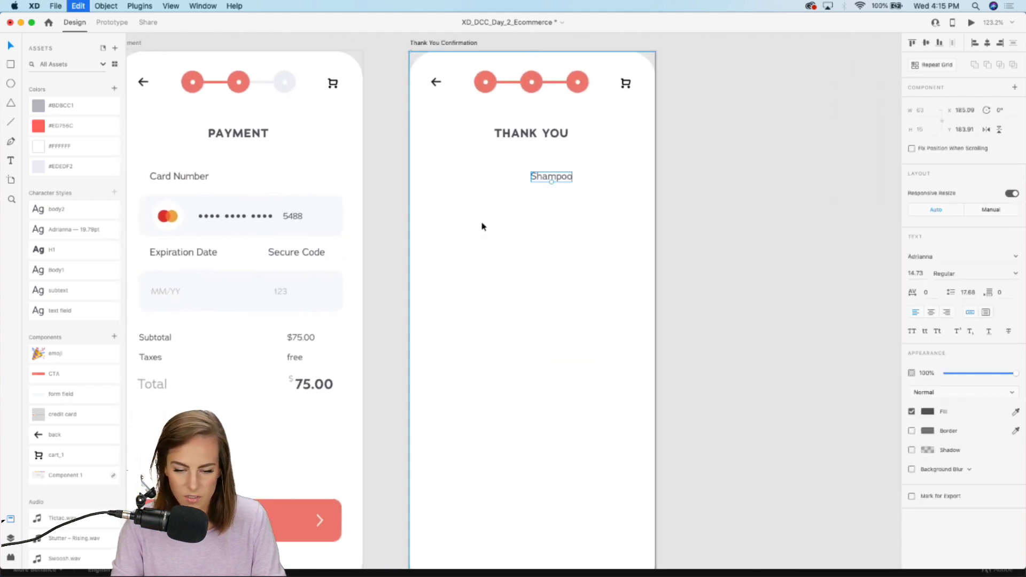
{"action": "left_click_drag", "start_coordinate": [562, 181], "coordinate": [621, 291]}
{"action": "left_click", "coordinate": [986, 311]}
- Replace the copied label's text with "Your order has been placed! You'll receive an email notification."
{"action": "double_click", "coordinate": [466, 194]}
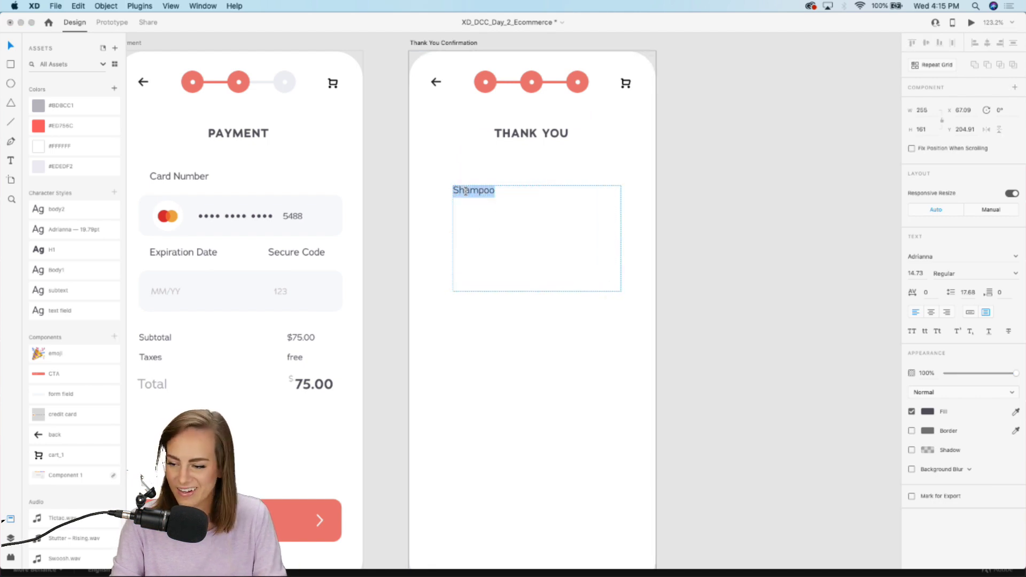
{"action": "type", "text": "Your order has been placed! You'll"}
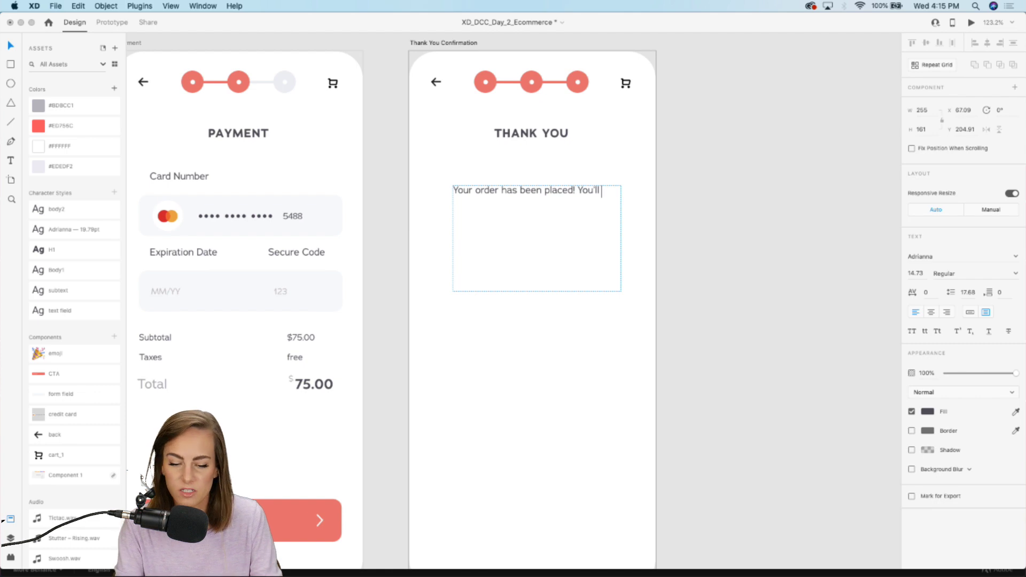
{"action": "type", "text": "receive an"}
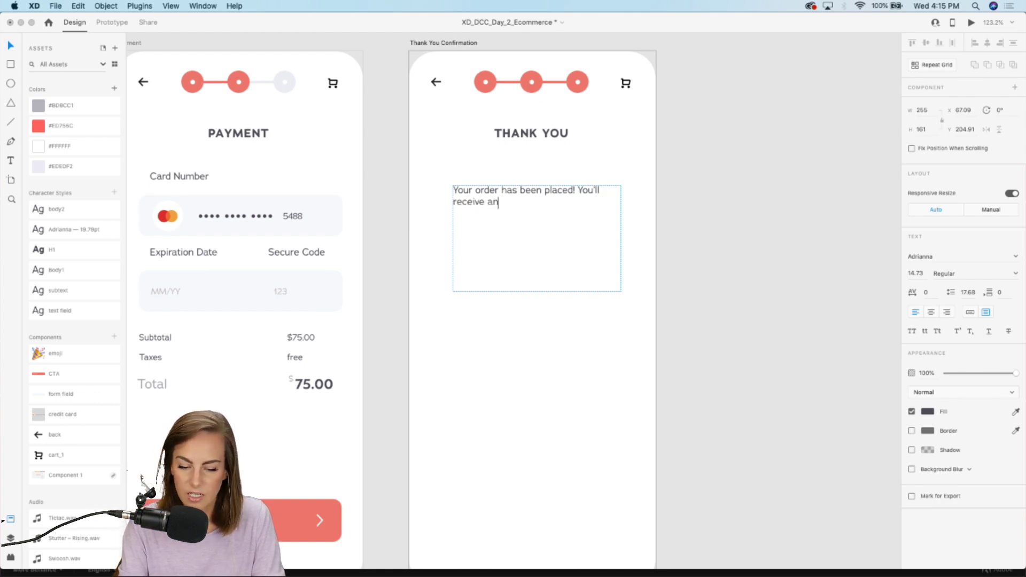
{"action": "type", "text": " email notification."}
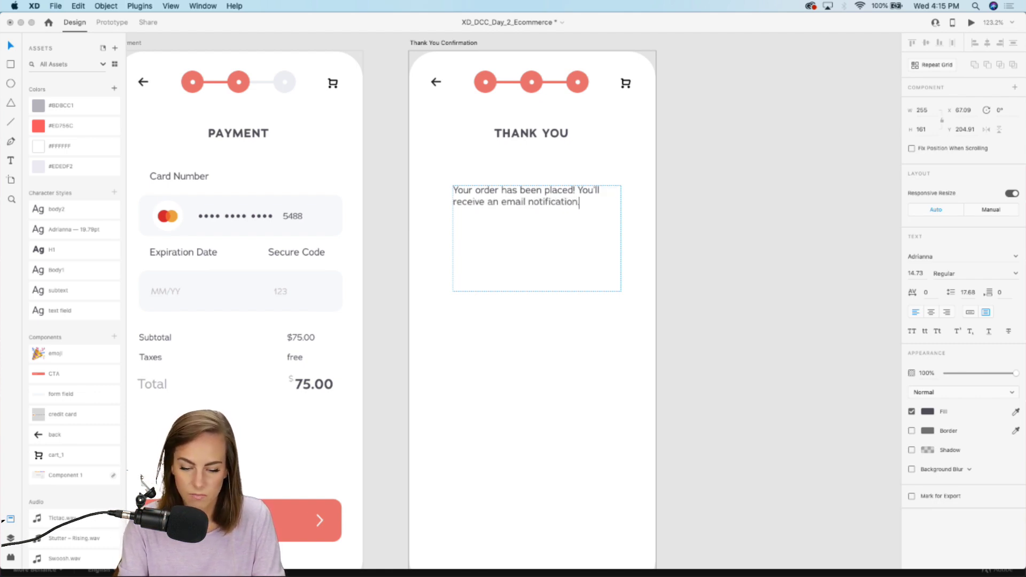
{"action": "key", "text": "Escape"}
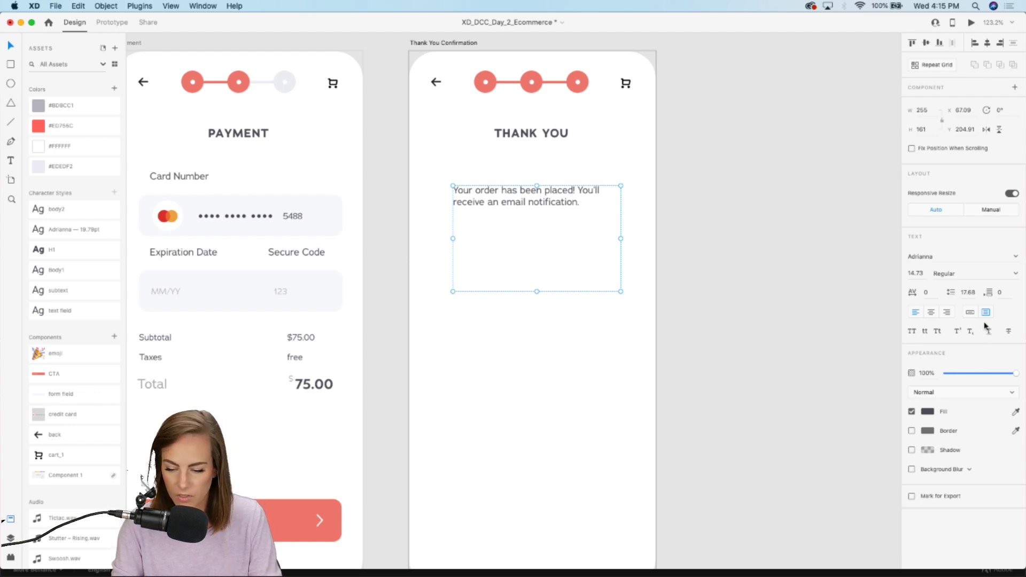
- Center-align the order message, apply the body2 character style, and adjust its text box slightly lower and shorter
{"action": "left_click", "coordinate": [931, 315]}
{"action": "left_click", "coordinate": [75, 209]}
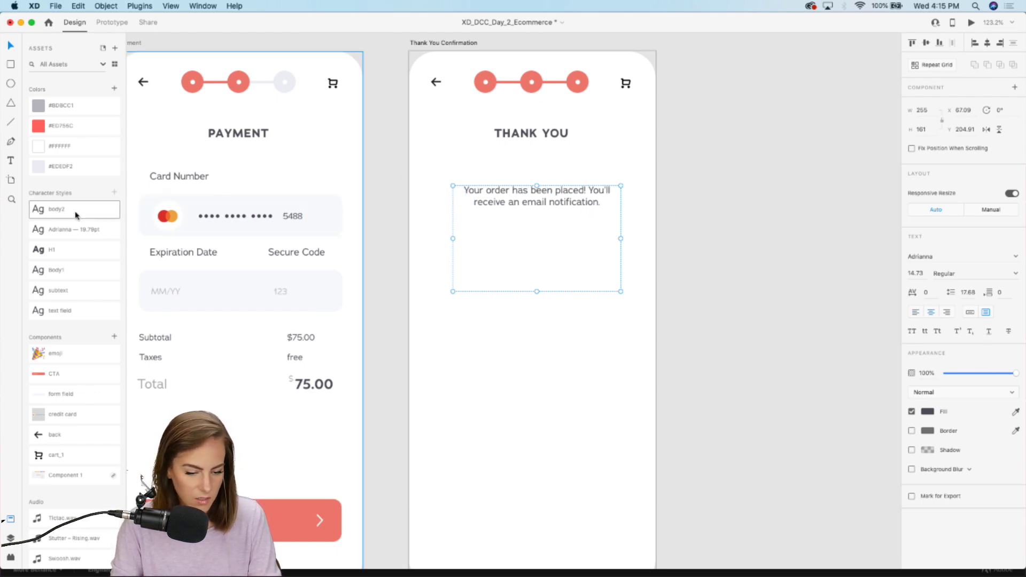
{"action": "left_click_drag", "start_coordinate": [509, 206], "coordinate": [509, 216]}
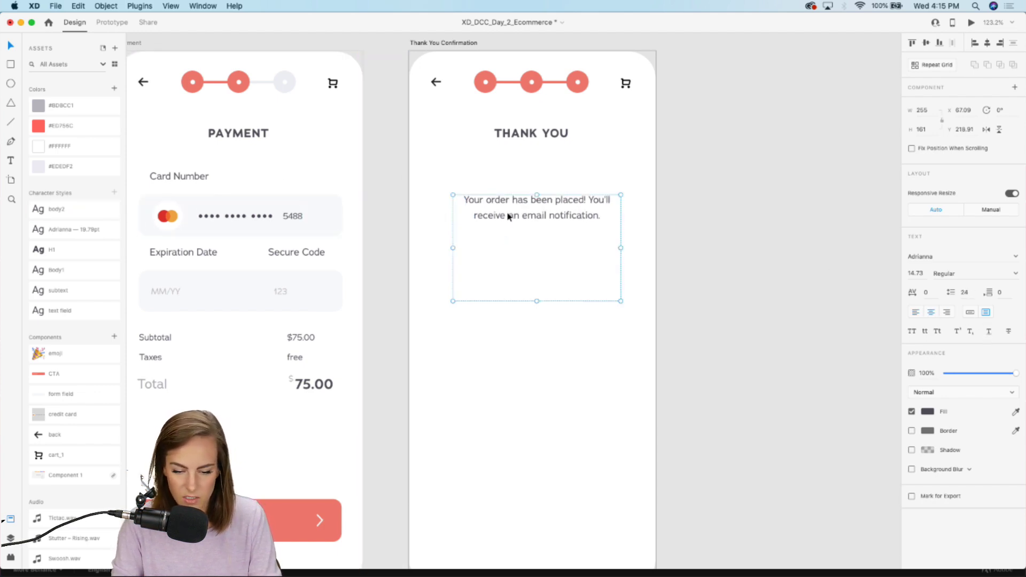
{"action": "left_click_drag", "start_coordinate": [539, 303], "coordinate": [538, 252]}
{"action": "left_click", "coordinate": [756, 259]}
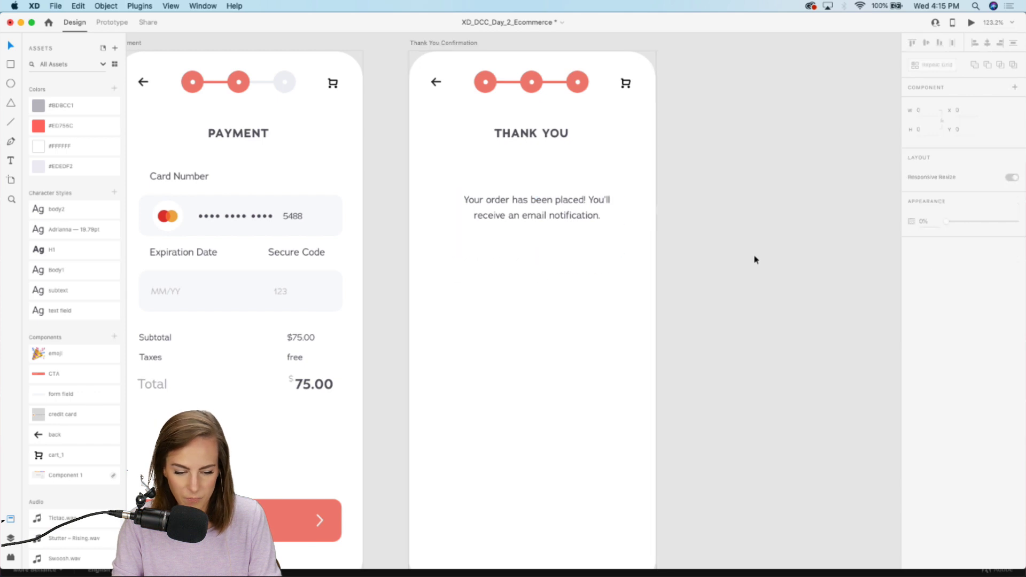
- Place the emoji component centered beneath the order message on the Thank You Confirmation artboard
{"action": "left_click_drag", "start_coordinate": [53, 348], "coordinate": [527, 280]}
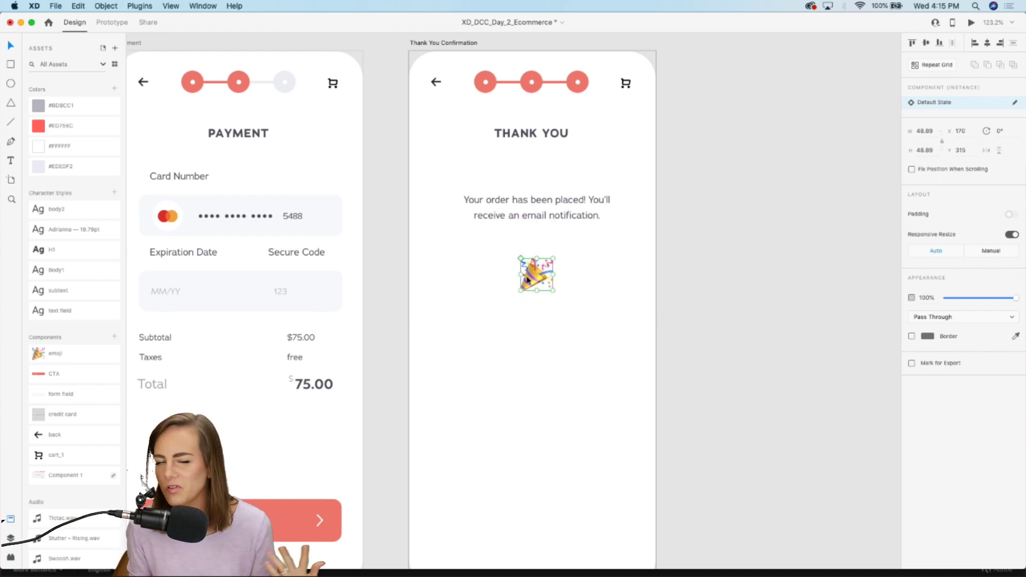
{"action": "double_click", "coordinate": [527, 278]}
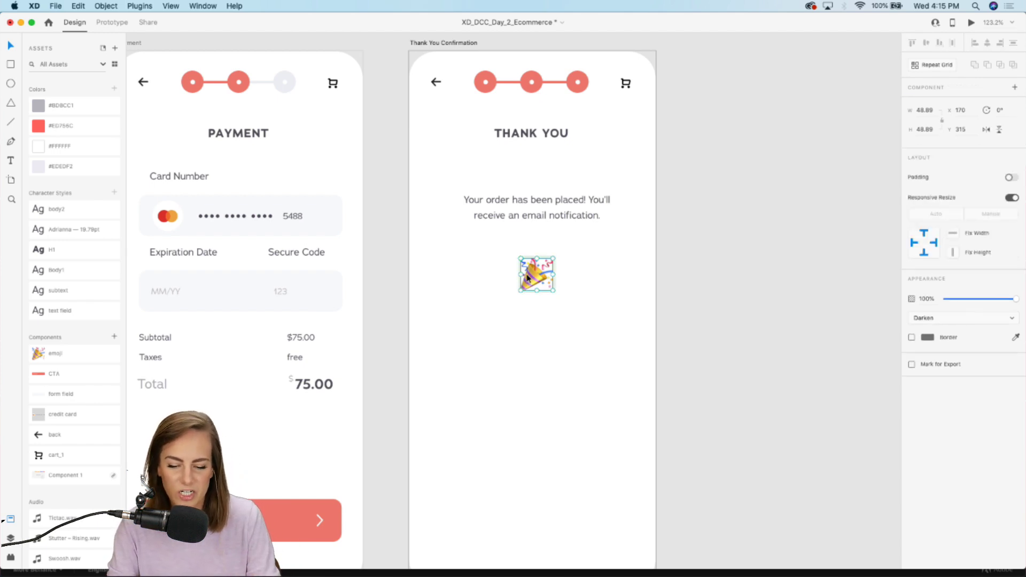
- Copy the Payment artboard's Place Order button onto the Thank You Confirmation artboard and relabel it "Back to Home"
{"action": "scroll", "coordinate": [721, 293], "scroll_direction": "down", "scroll_amount": 3}
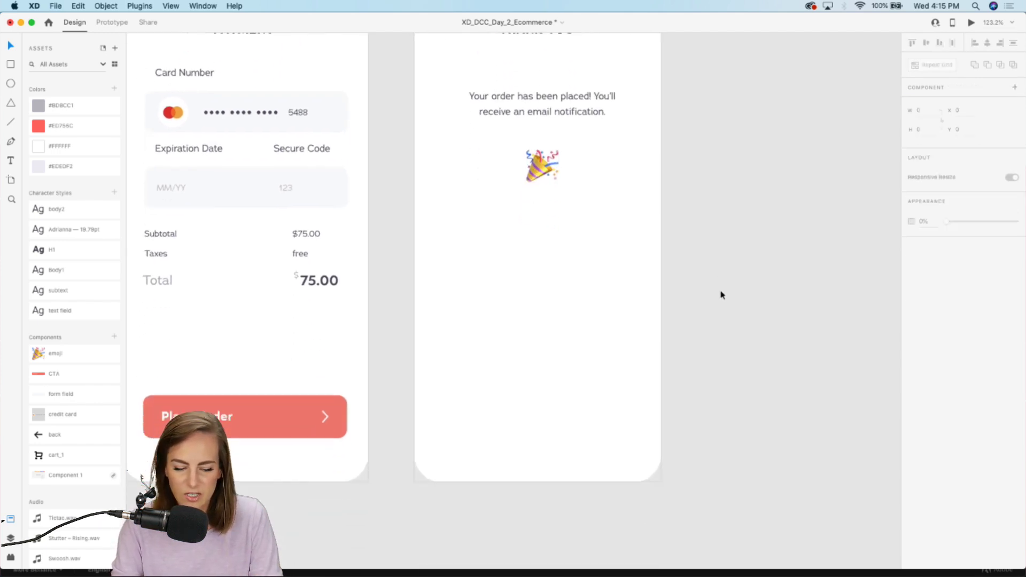
{"action": "left_click", "coordinate": [243, 413]}
{"action": "left_click_drag", "start_coordinate": [242, 413], "coordinate": [526, 409]}
{"action": "double_click", "coordinate": [496, 416]}
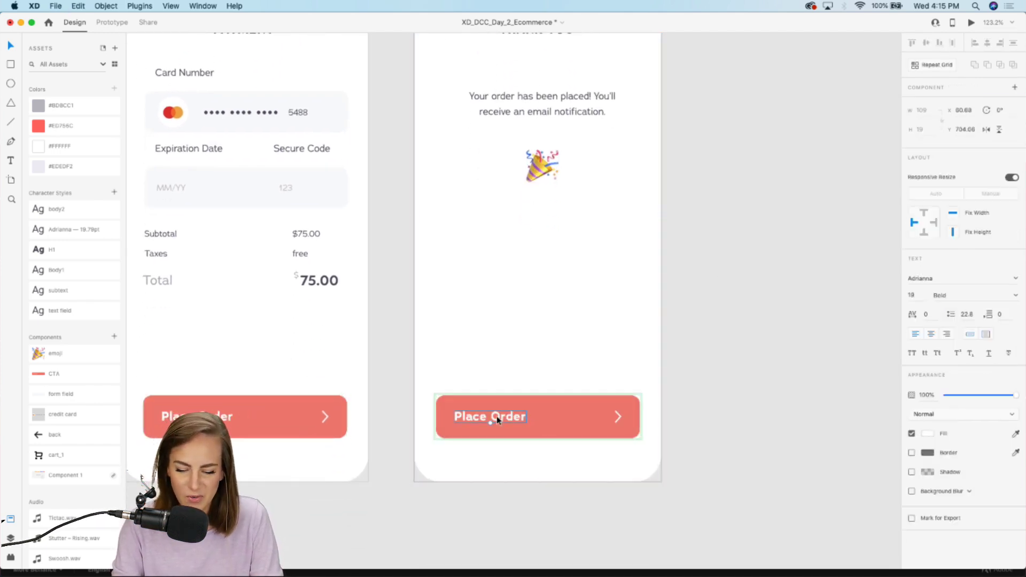
{"action": "double_click", "coordinate": [482, 416]}
{"action": "type", "text": "Back"}
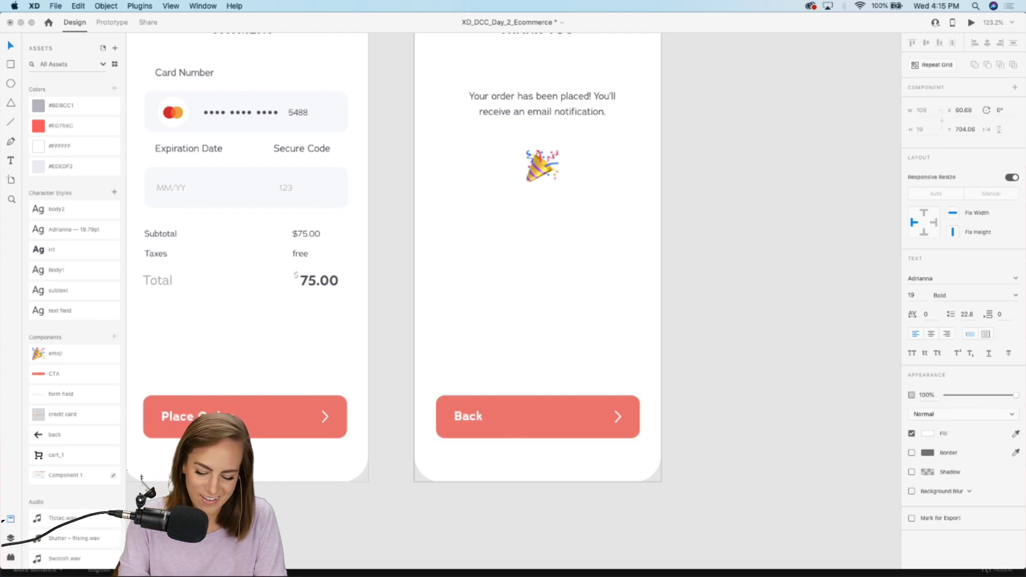
{"action": "type", "text": " to Home"}
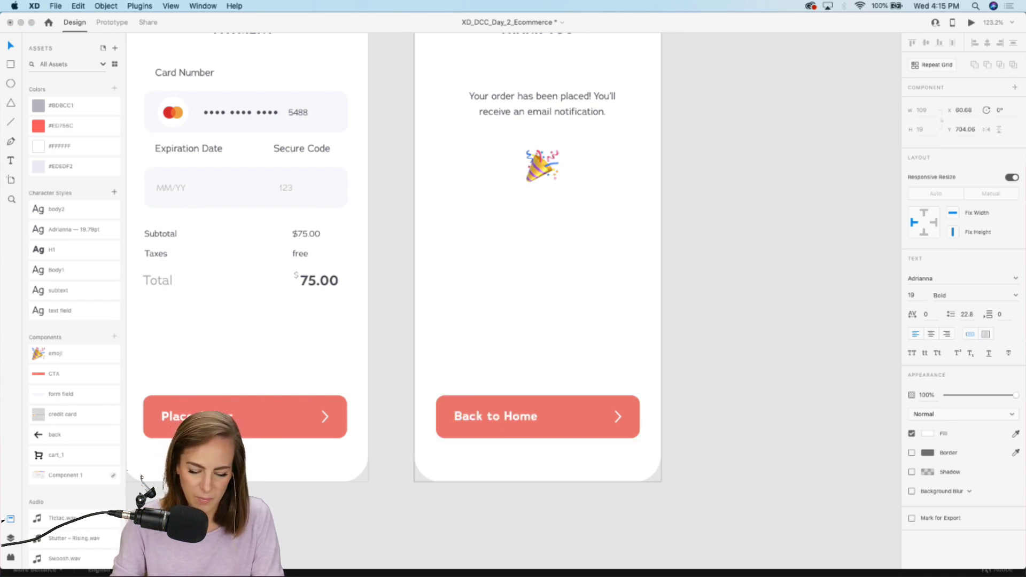
{"action": "key", "text": "Escape"}
- Center the "Back to Home" label within its button and delete the button's arrow
{"action": "left_click_drag", "start_coordinate": [488, 420], "coordinate": [531, 417]}
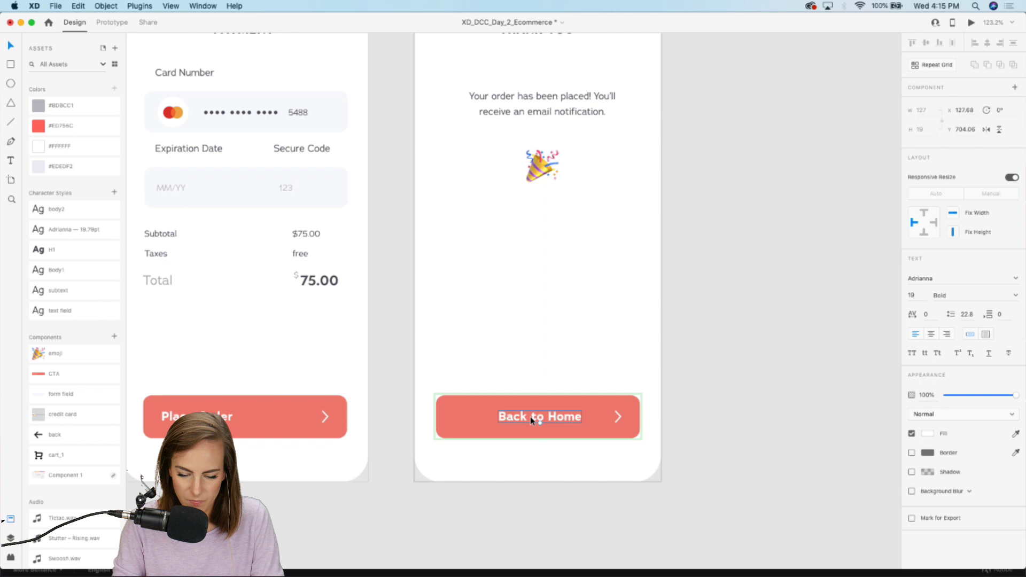
{"action": "left_click", "coordinate": [620, 418]}
{"action": "key", "text": "Delete"}
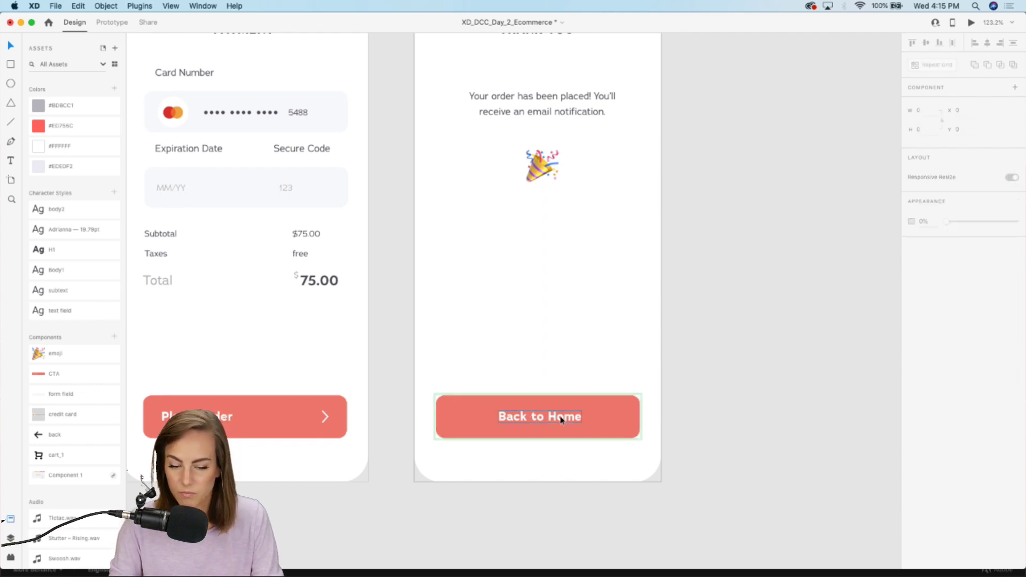
{"action": "left_click", "coordinate": [662, 392]}
- Switch to prototyping and link the Cart artboard's Address button to the Address artboard with a Tap transition
{"action": "key", "text": "super+0"}
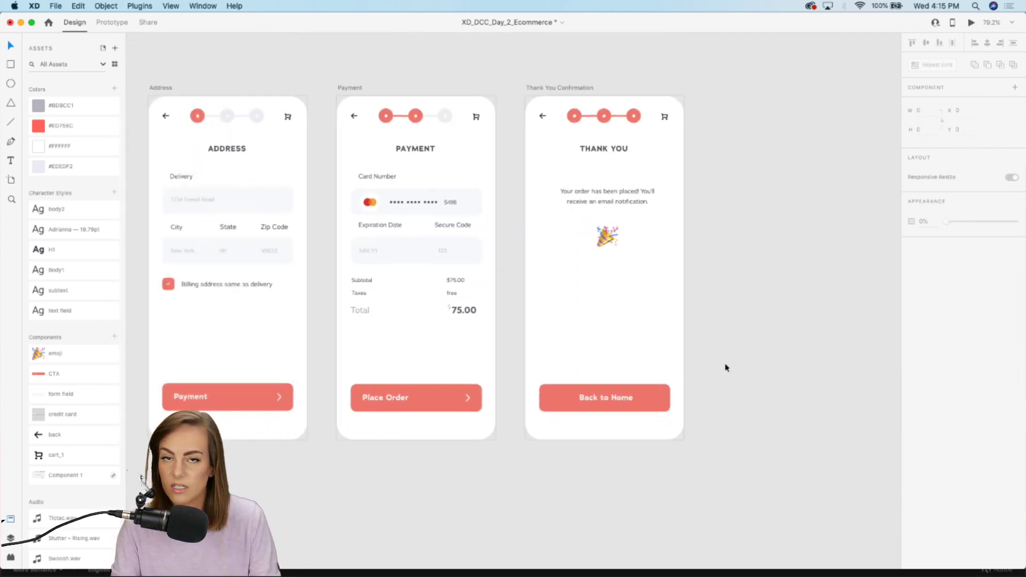
{"action": "scroll", "coordinate": [726, 368], "scroll_direction": "left", "scroll_amount": 5}
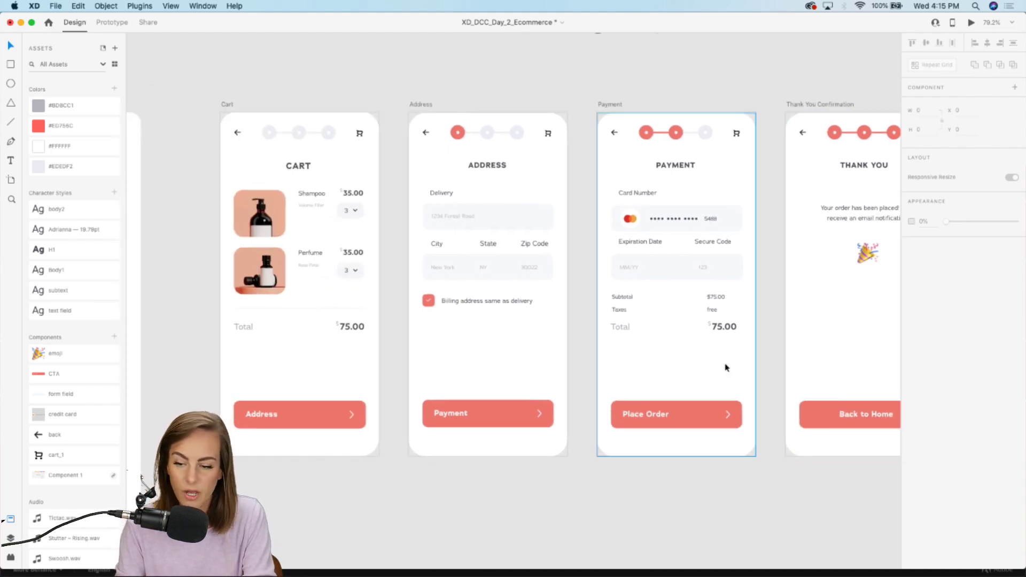
{"action": "left_click", "coordinate": [111, 22]}
{"action": "scroll", "coordinate": [397, 86], "scroll_direction": "up", "scroll_amount": 3}
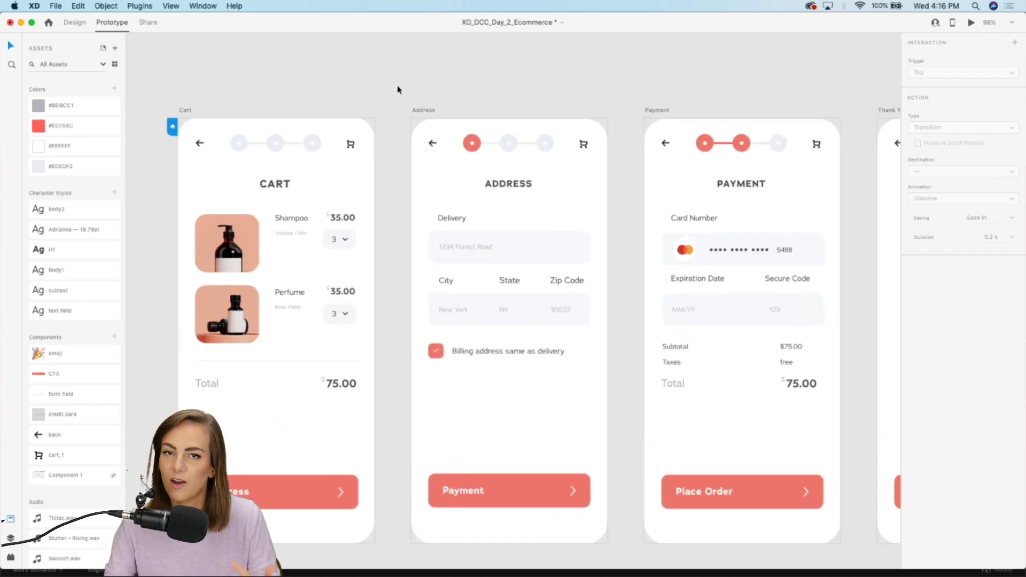
{"action": "scroll", "coordinate": [291, 147], "scroll_direction": "up", "scroll_amount": 3}
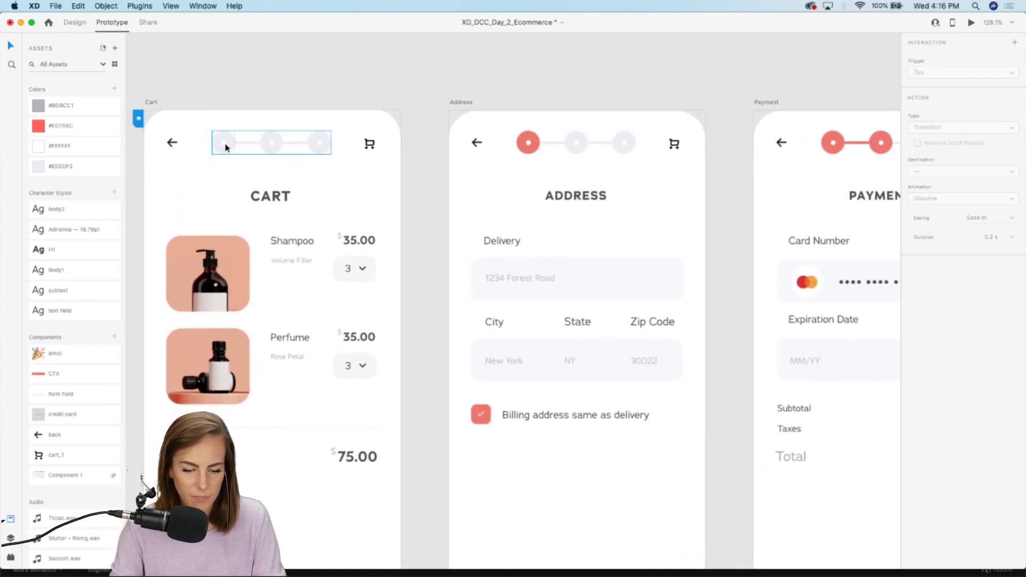
{"action": "scroll", "coordinate": [262, 425], "scroll_direction": "down", "scroll_amount": 3}
{"action": "scroll", "coordinate": [262, 425], "scroll_direction": "left", "scroll_amount": 2}
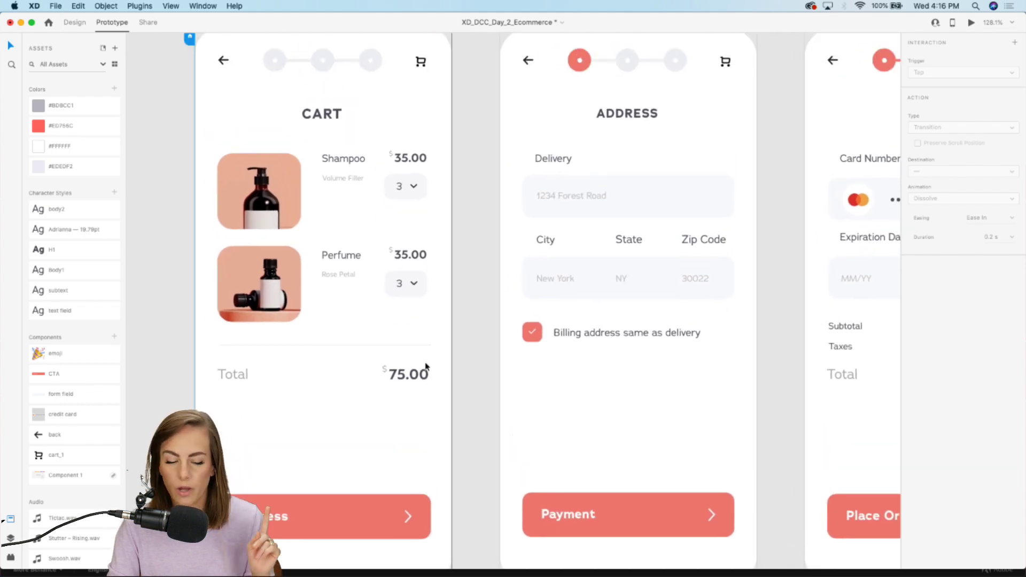
{"action": "left_click", "coordinate": [323, 516]}
{"action": "left_click_drag", "start_coordinate": [431, 518], "coordinate": [518, 276]}
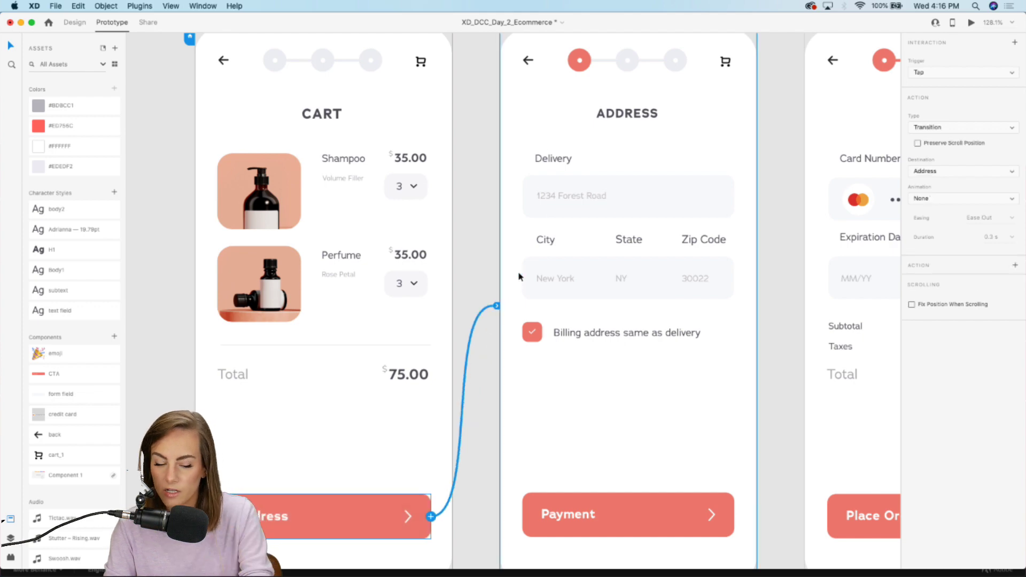
- Link the first circle of the Cart progress meter to the Address artboard, keeping Transition as the action type
{"action": "left_click", "coordinate": [284, 69]}
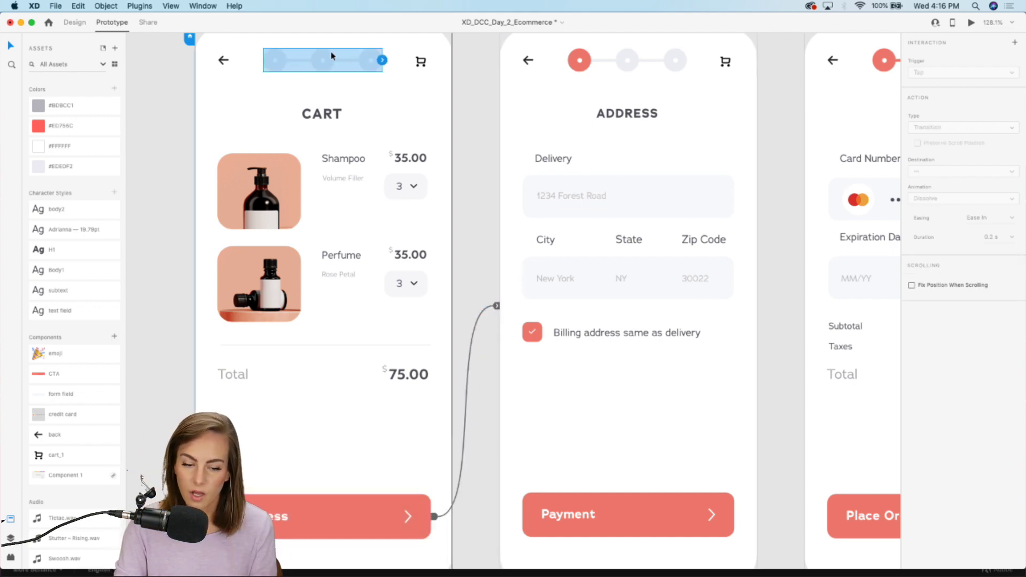
{"action": "double_click", "coordinate": [275, 57]}
{"action": "left_click_drag", "start_coordinate": [288, 63], "coordinate": [541, 164]}
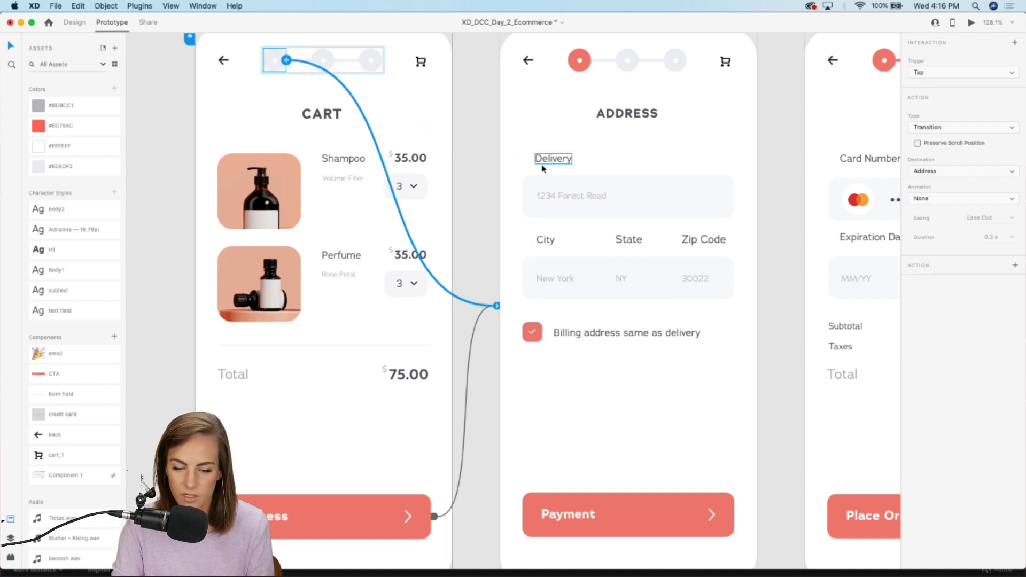
{"action": "scroll", "coordinate": [642, 161], "scroll_direction": "right", "scroll_amount": 5}
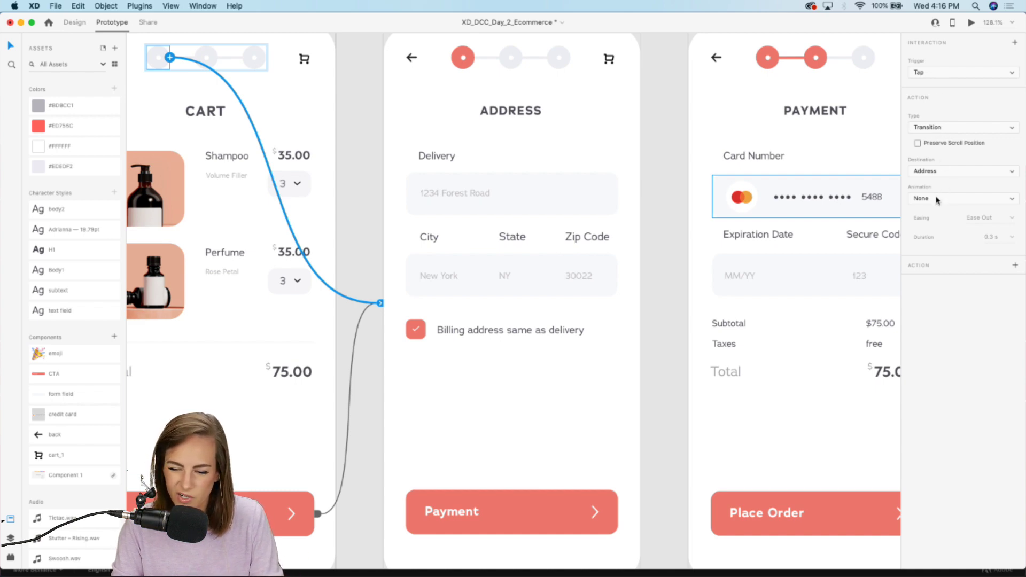
{"action": "left_click", "coordinate": [951, 130]}
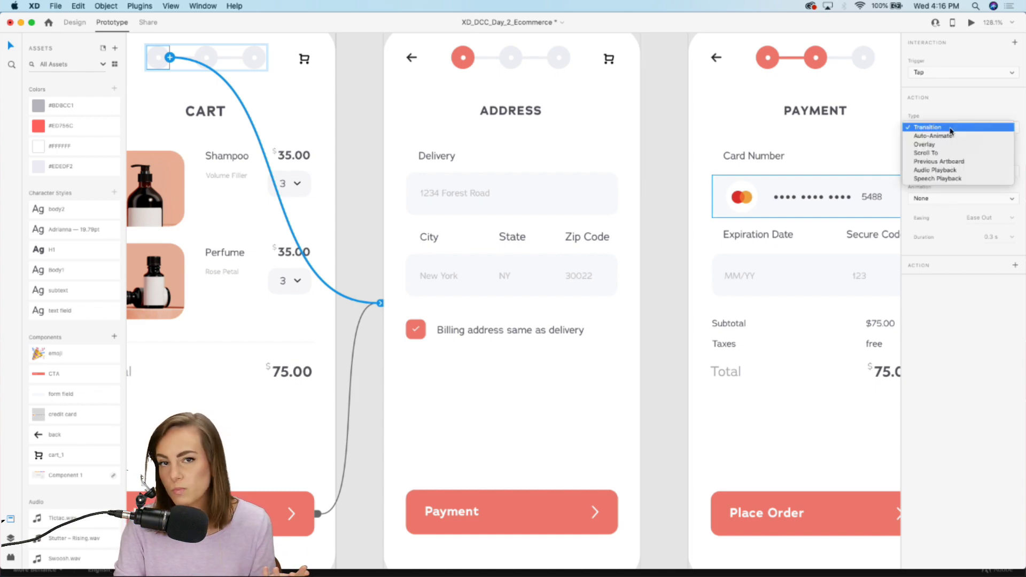
{"action": "left_click", "coordinate": [980, 128]}
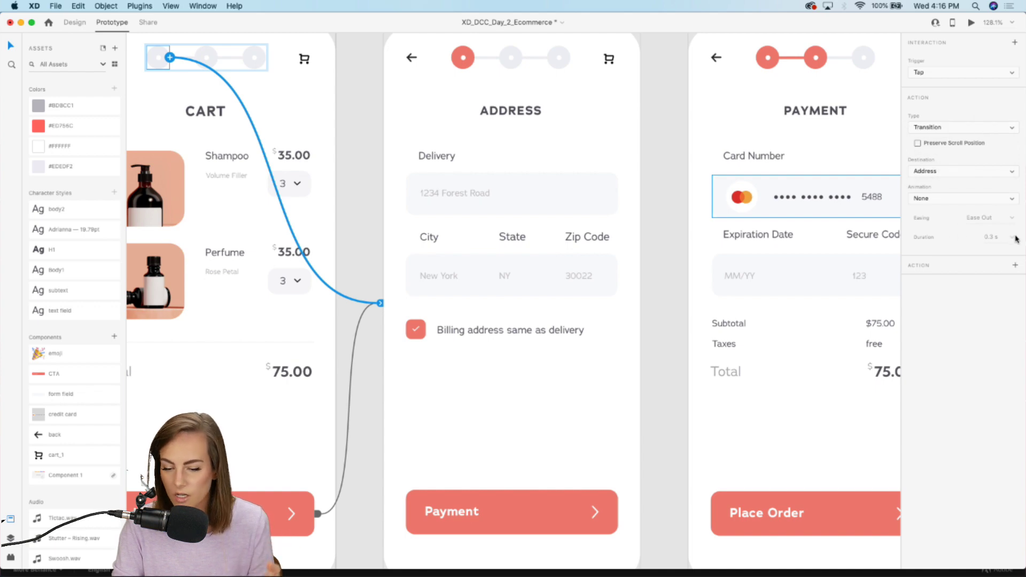
- Add an Audio Playback action to the first circle's interaction and browse the XD Sound Kit 2 files without importing one
{"action": "left_click", "coordinate": [1017, 266]}
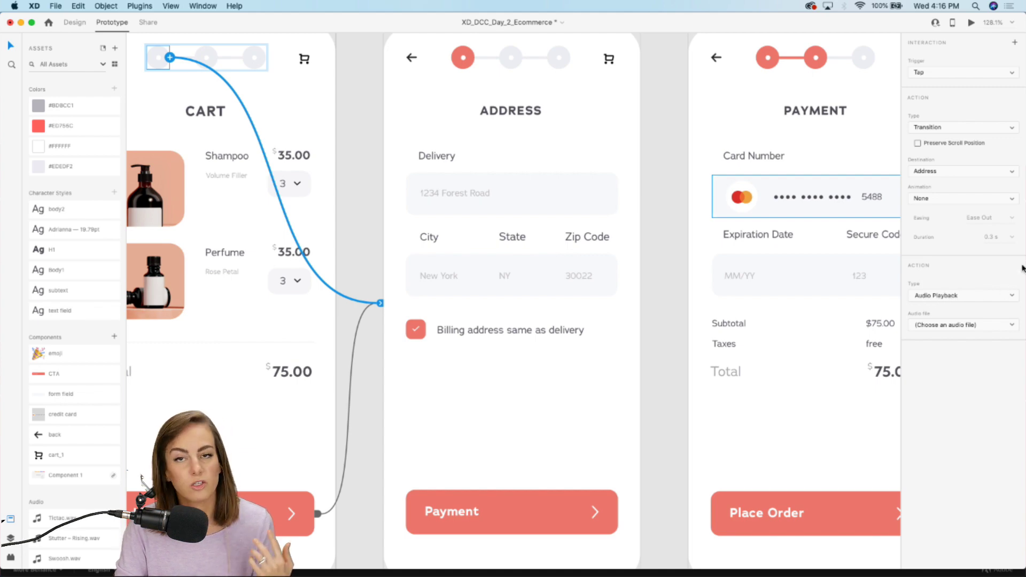
{"action": "left_click", "coordinate": [957, 326]}
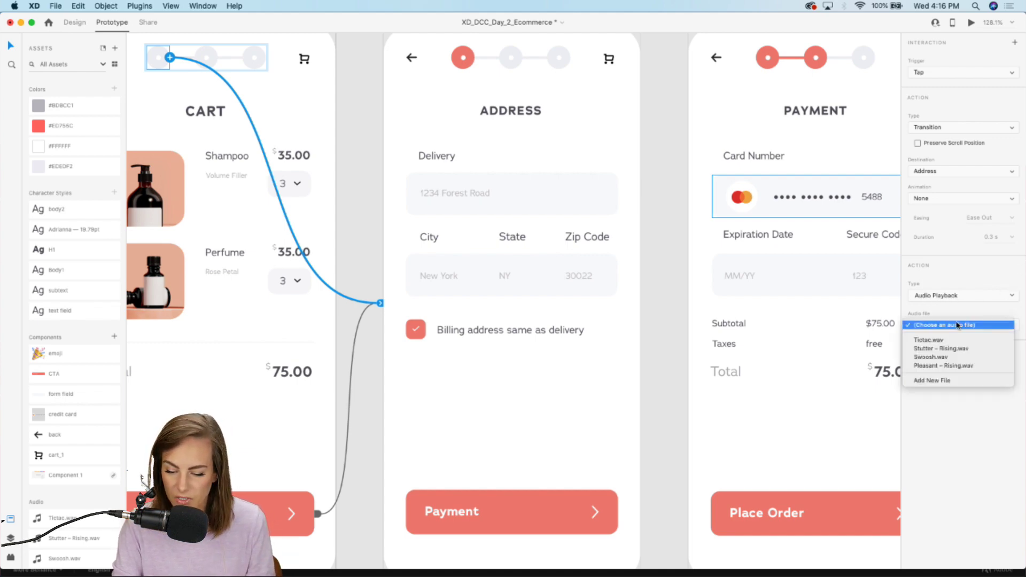
{"action": "left_click", "coordinate": [933, 381]}
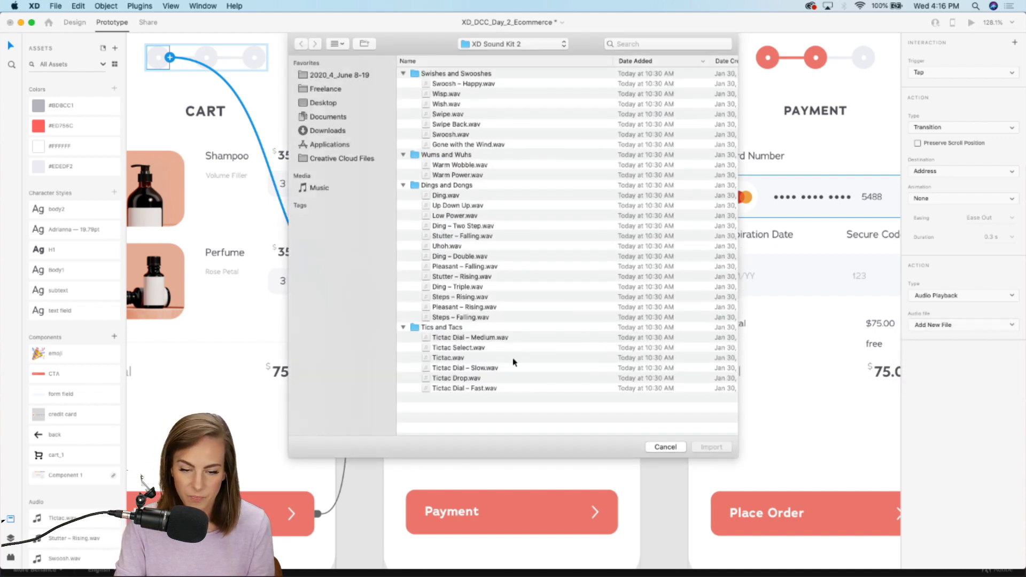
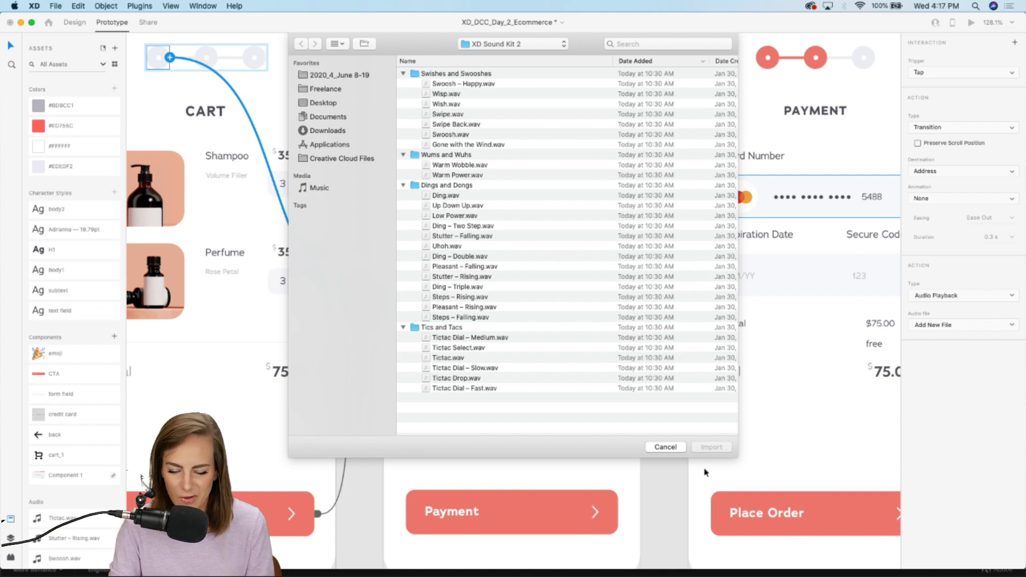
{"action": "left_click", "coordinate": [665, 447]}
- Switch to Chrome and examine the Adobe XD Sound Design Kit page on Behance, including its download link and creator's profile
{"action": "mouse_move", "coordinate": [606, 562]}
{"action": "left_click", "coordinate": [658, 562]}
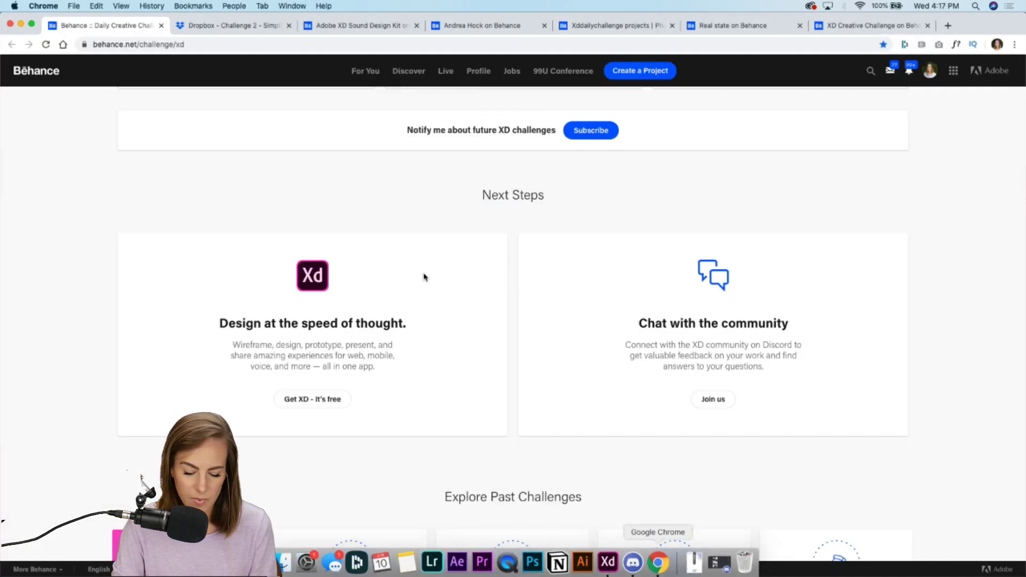
{"action": "left_click", "coordinate": [366, 25]}
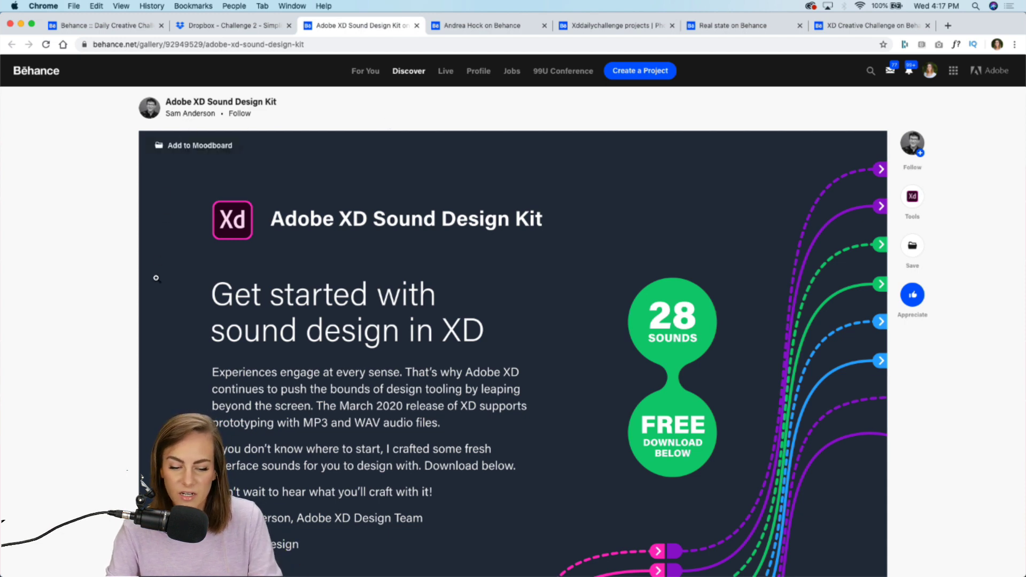
{"action": "scroll", "coordinate": [156, 278], "scroll_direction": "down", "scroll_amount": 10}
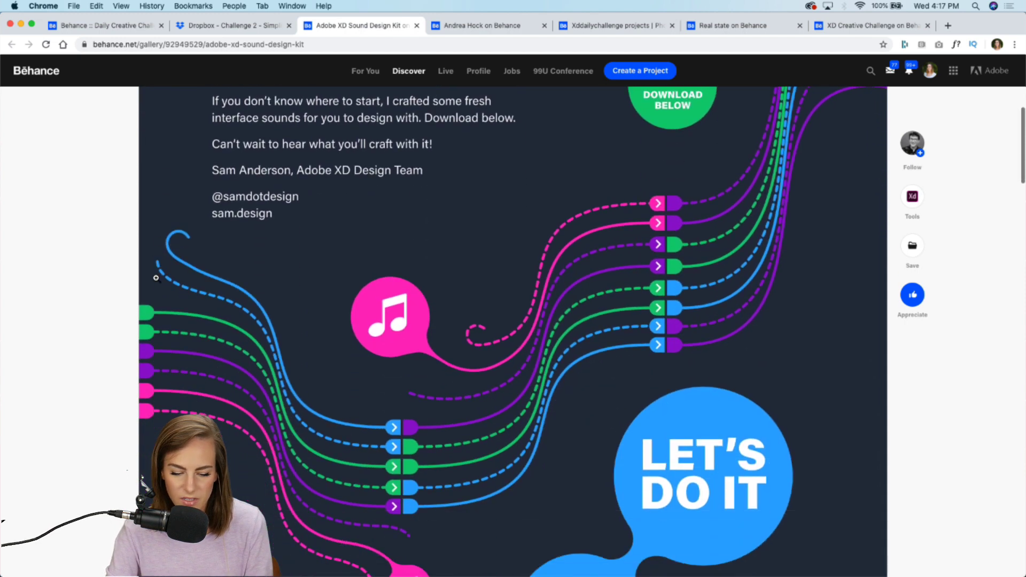
{"action": "scroll", "coordinate": [156, 278], "scroll_direction": "down", "scroll_amount": 15}
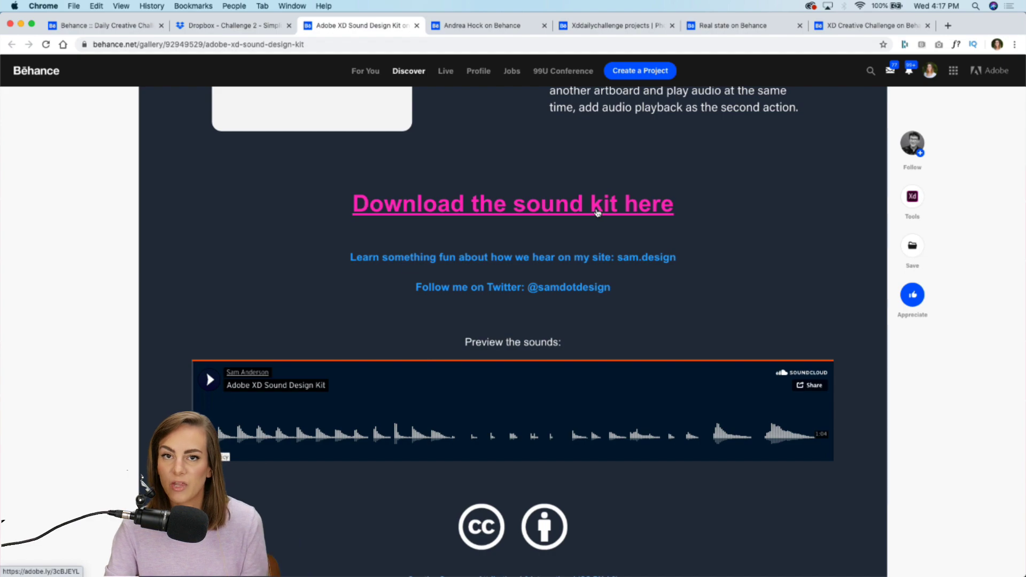
{"action": "scroll", "coordinate": [598, 212], "scroll_direction": "up", "scroll_amount": 20}
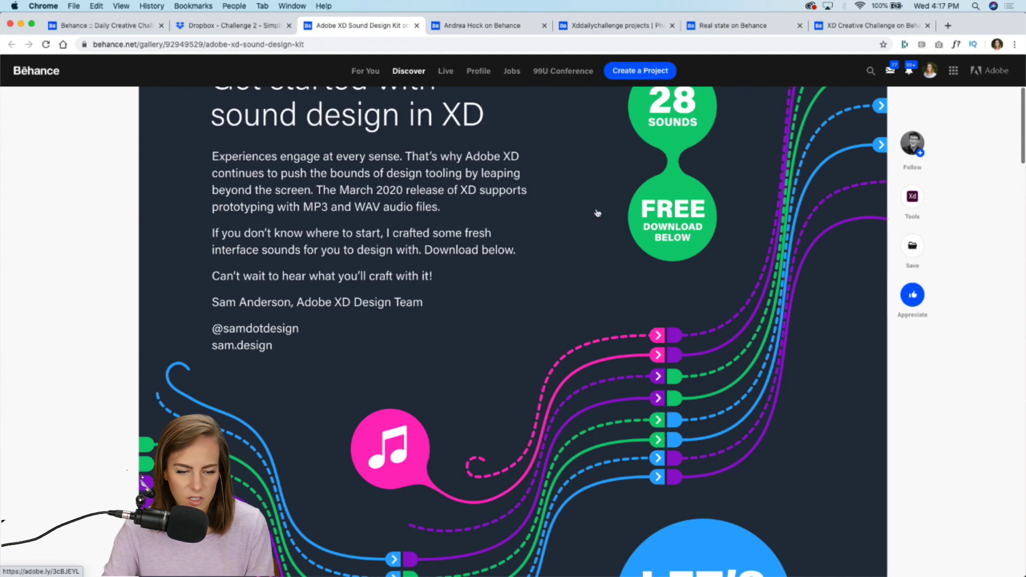
{"action": "left_click", "coordinate": [145, 114]}
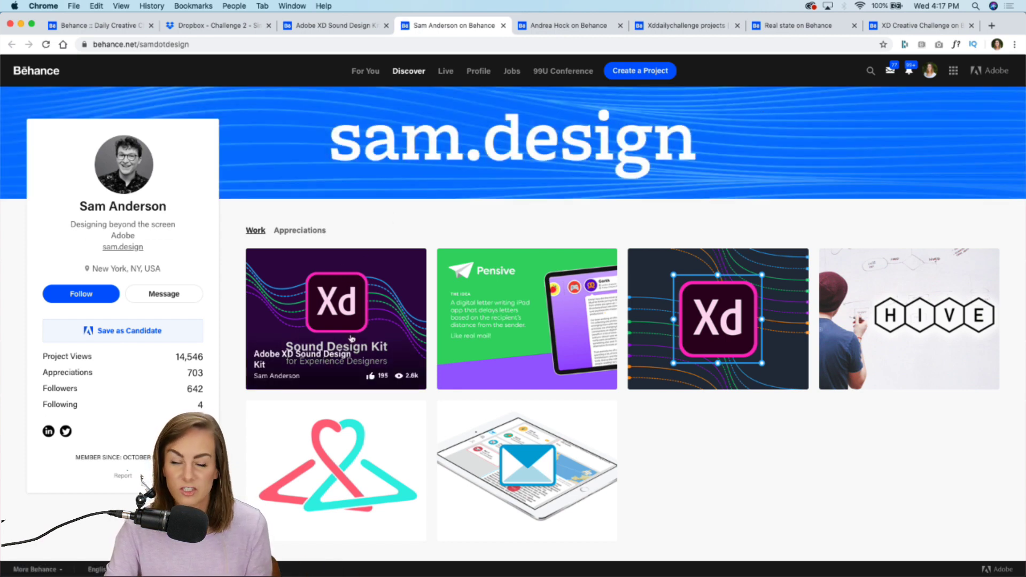
{"action": "left_click", "coordinate": [503, 25]}
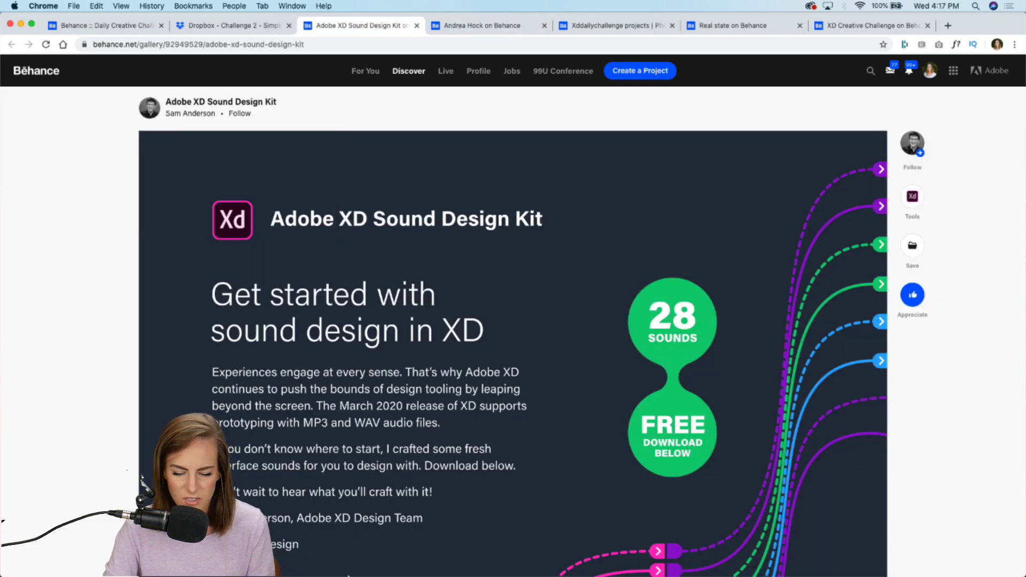
- Return to Adobe XD and set the audio file for the first Cart circle's Audio Playback action to Pleasant – Rising.wav
{"action": "mouse_move", "coordinate": [658, 572]}
{"action": "left_click", "coordinate": [609, 563]}
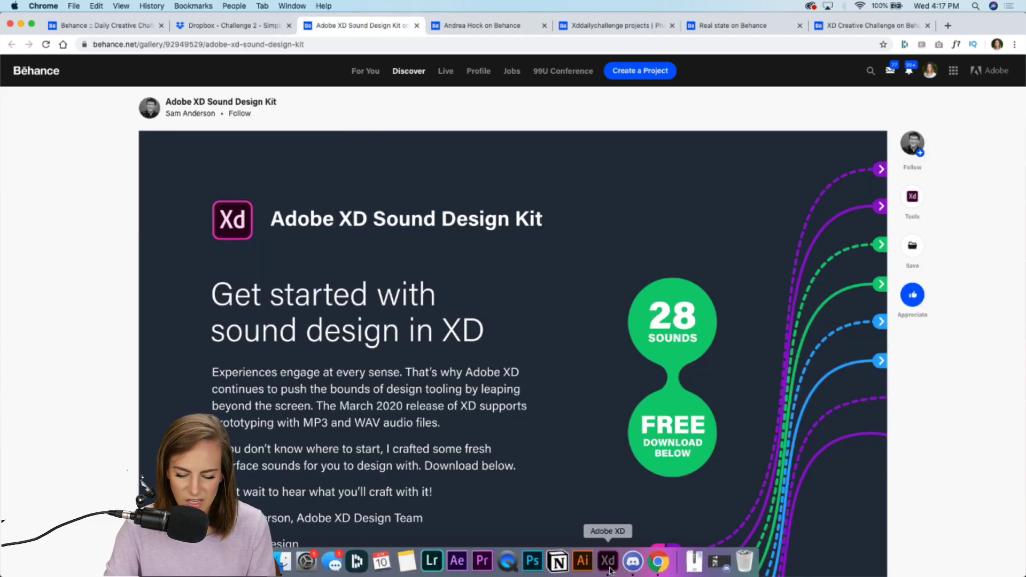
{"action": "scroll", "coordinate": [706, 356], "scroll_direction": "right", "scroll_amount": 3}
{"action": "scroll", "coordinate": [706, 356], "scroll_direction": "down", "scroll_amount": 1}
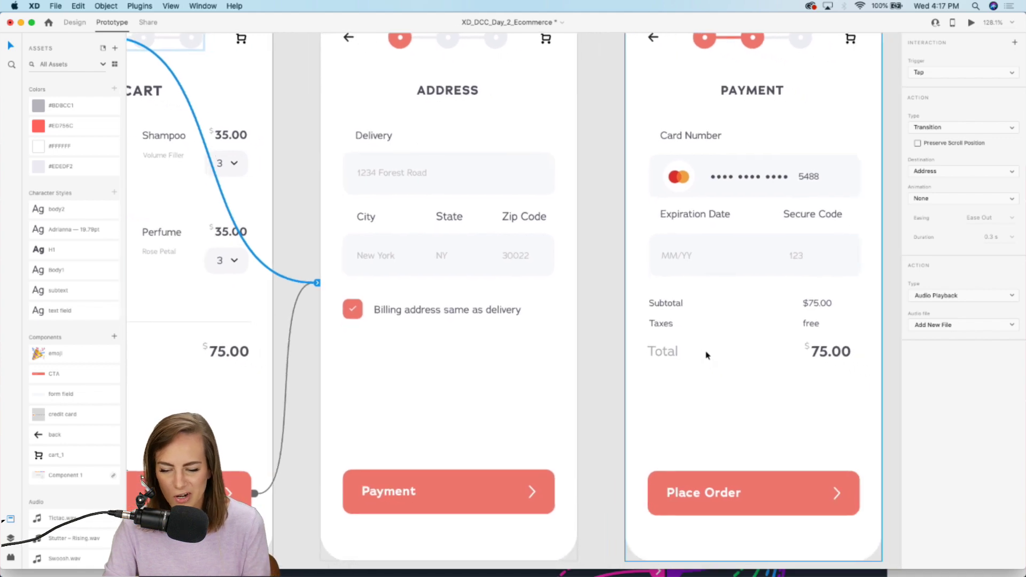
{"action": "left_click", "coordinate": [1009, 299]}
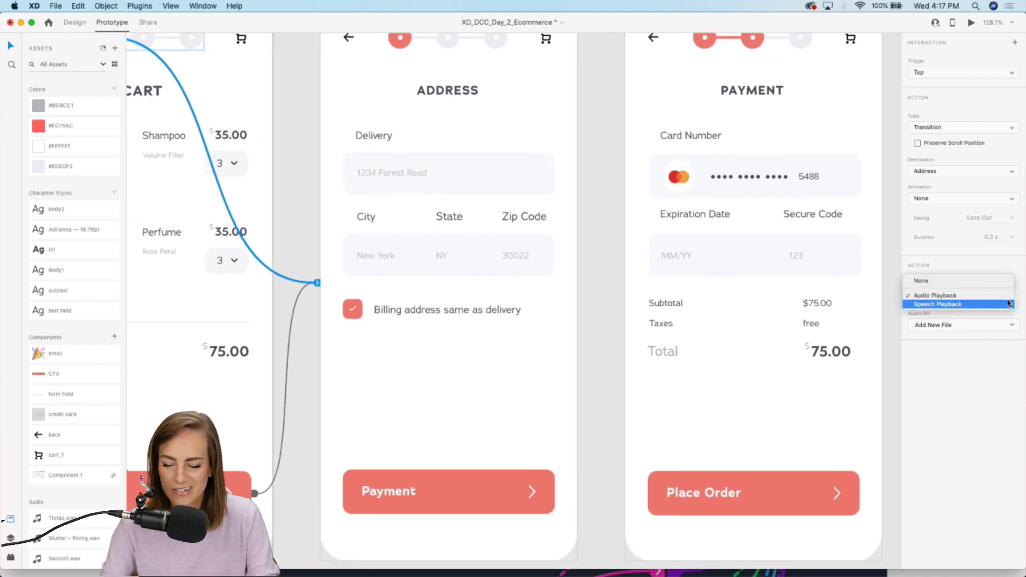
{"action": "left_click", "coordinate": [978, 398]}
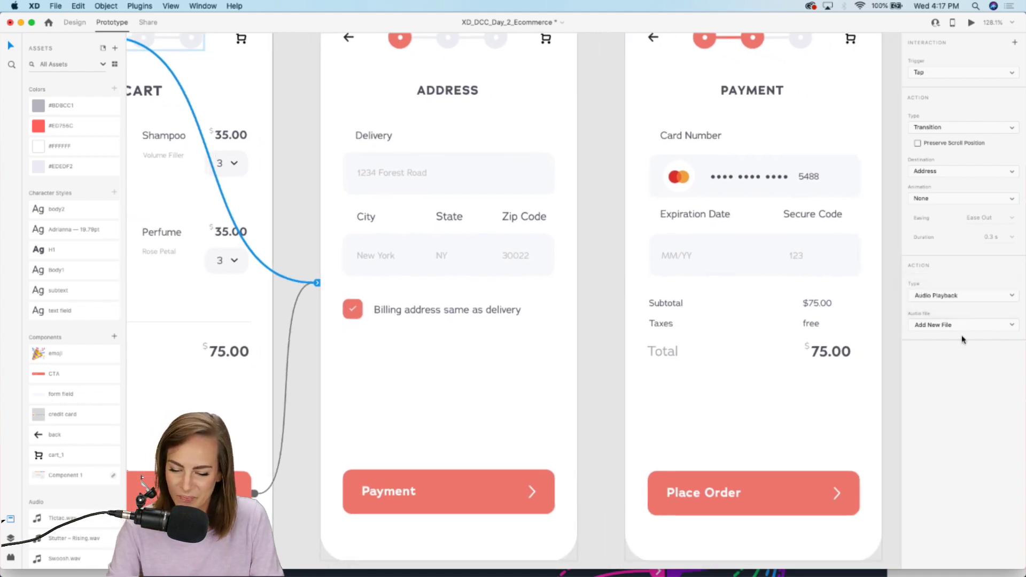
{"action": "left_click", "coordinate": [930, 326]}
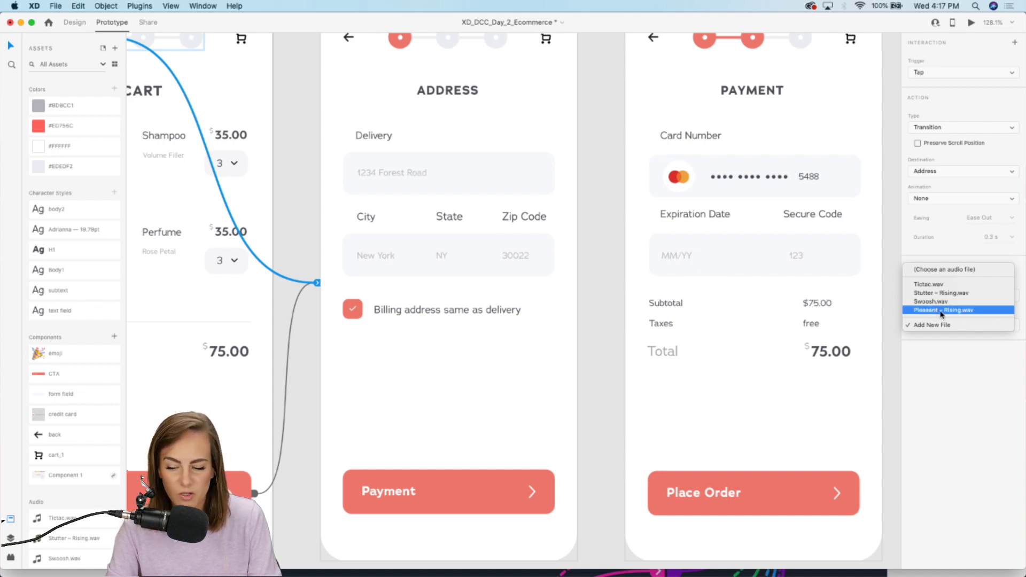
{"action": "left_click", "coordinate": [942, 311]}
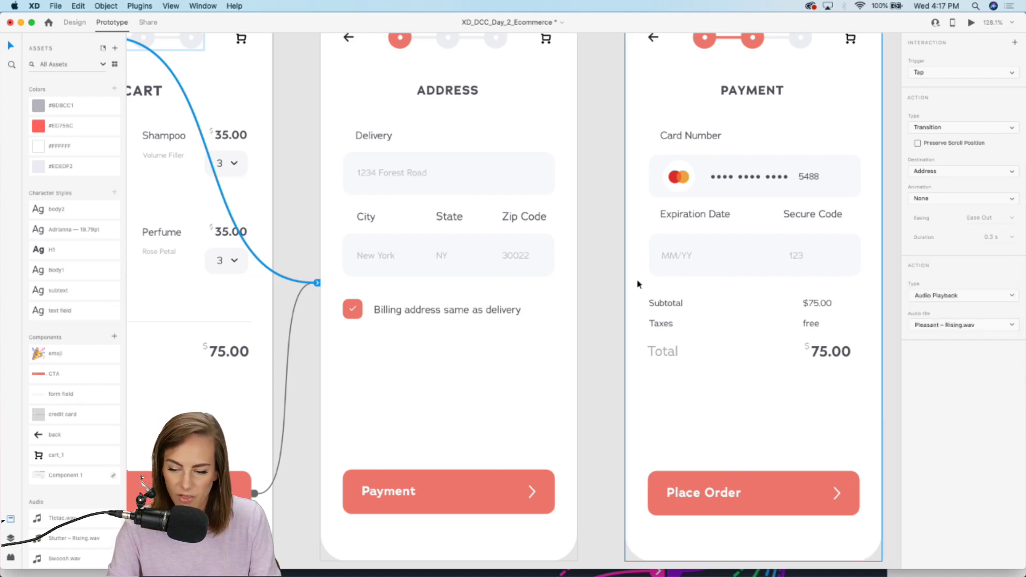
- Add an Audio Playback action with Pleasant – Rising.wav to the Cart artboard's Address button interaction
{"action": "left_click", "coordinate": [266, 487]}
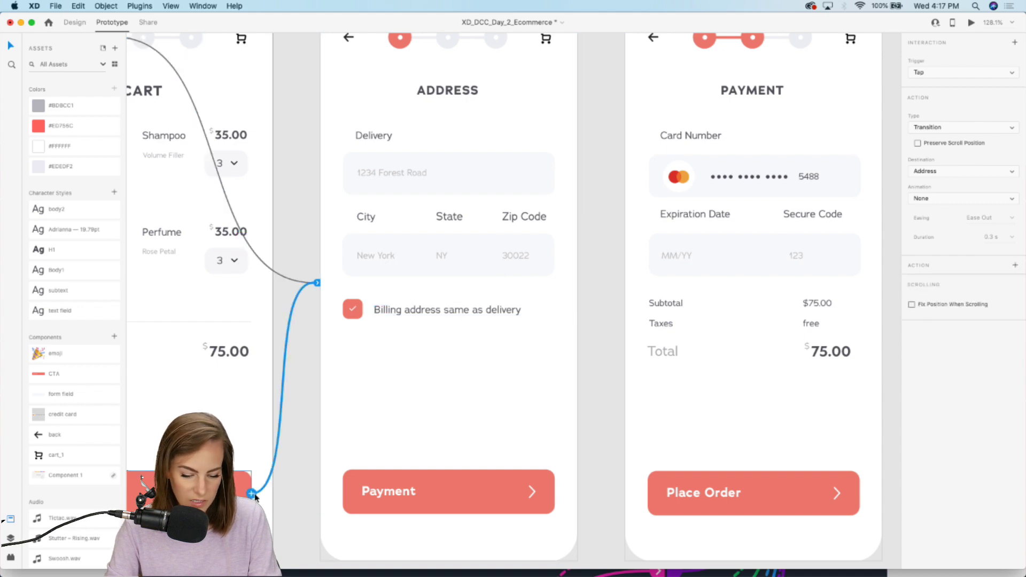
{"action": "left_click", "coordinate": [1016, 267]}
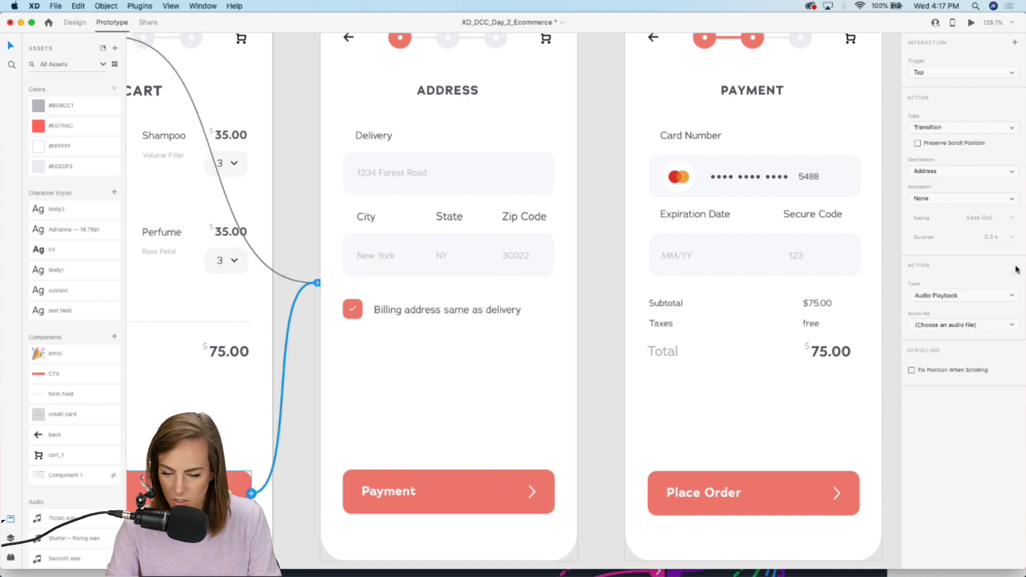
{"action": "left_click", "coordinate": [951, 327]}
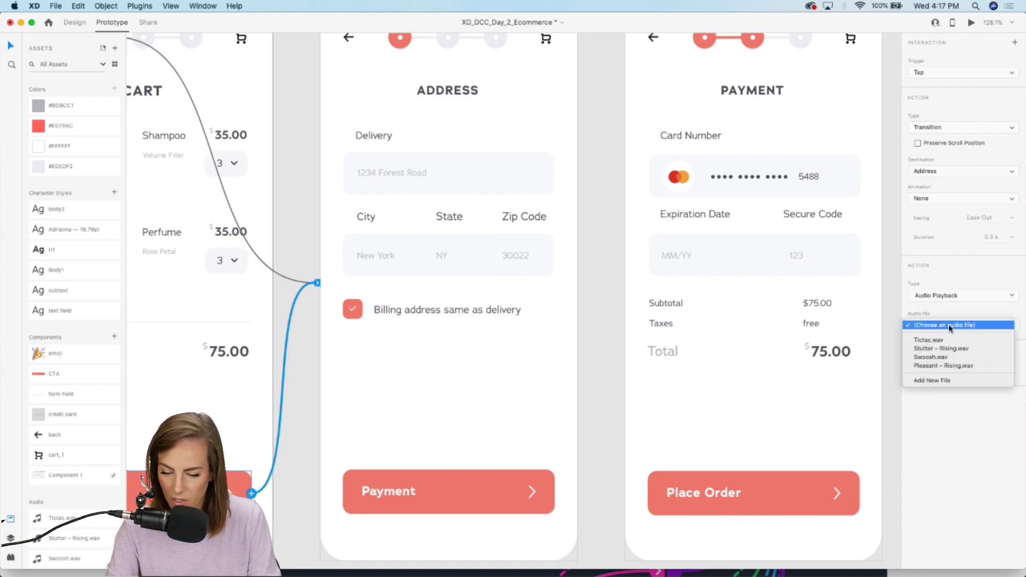
{"action": "left_click", "coordinate": [933, 365]}
- Link the second circle of the Address progress meter to the Payment artboard, with Audio Playback of Pleasant – Rising.wav
{"action": "scroll", "coordinate": [591, 367], "scroll_direction": "down", "scroll_amount": 3}
{"action": "scroll", "coordinate": [591, 366], "scroll_direction": "right", "scroll_amount": 2}
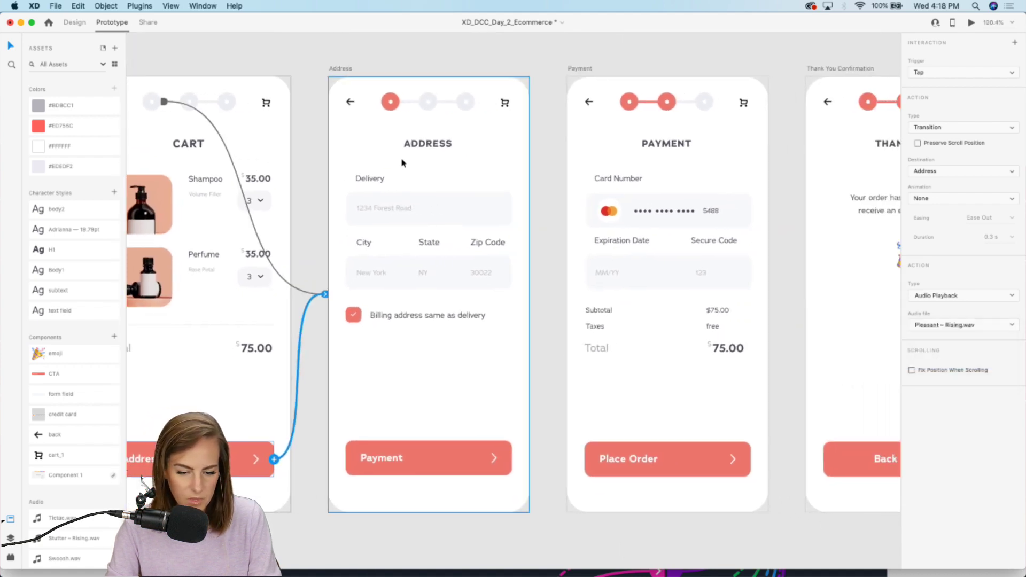
{"action": "left_click", "coordinate": [392, 103]}
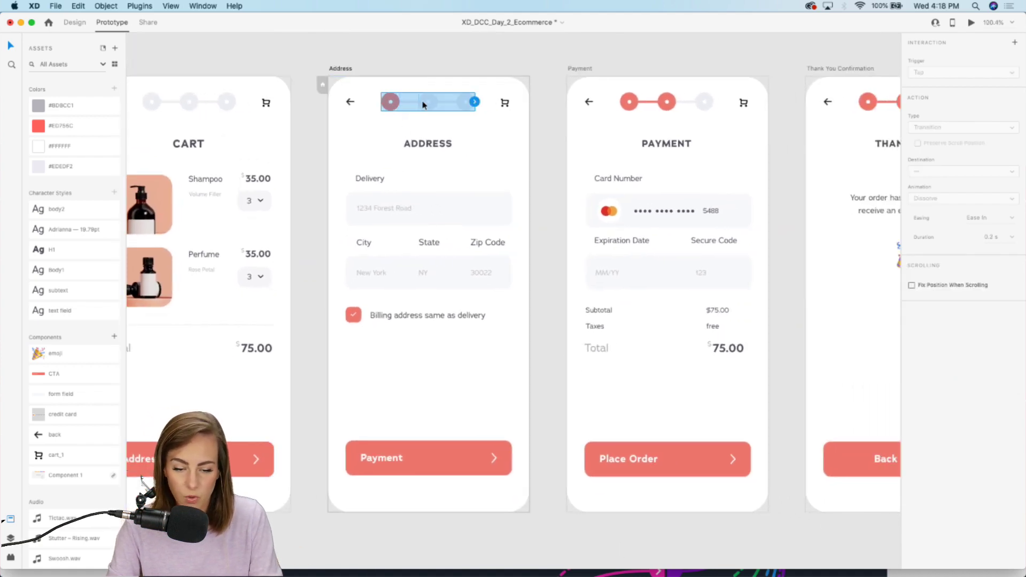
{"action": "double_click", "coordinate": [436, 103]}
{"action": "left_click_drag", "start_coordinate": [441, 102], "coordinate": [601, 254]}
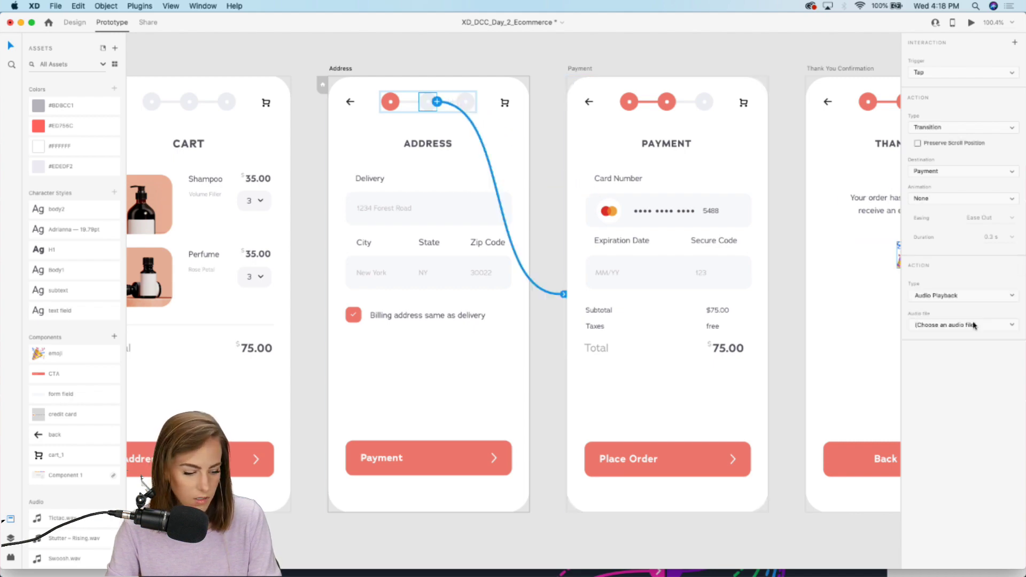
{"action": "left_click", "coordinate": [949, 327]}
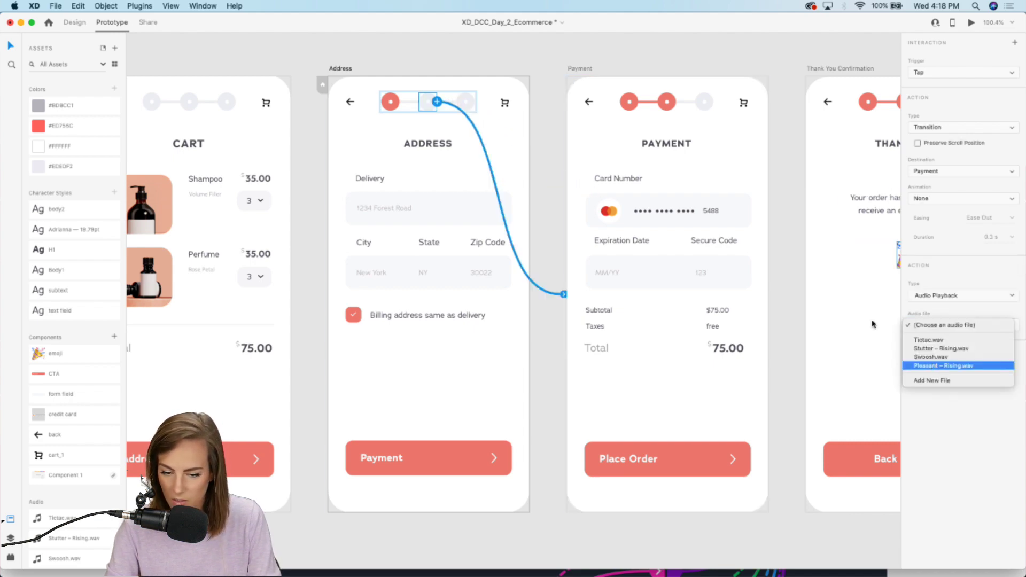
{"action": "left_click", "coordinate": [936, 365]}
- Link the third circle of the Payment progress meter to the Thank You Confirmation artboard, with Audio Playback of Pleasant – Rising.wav
{"action": "double_click", "coordinate": [703, 100]}
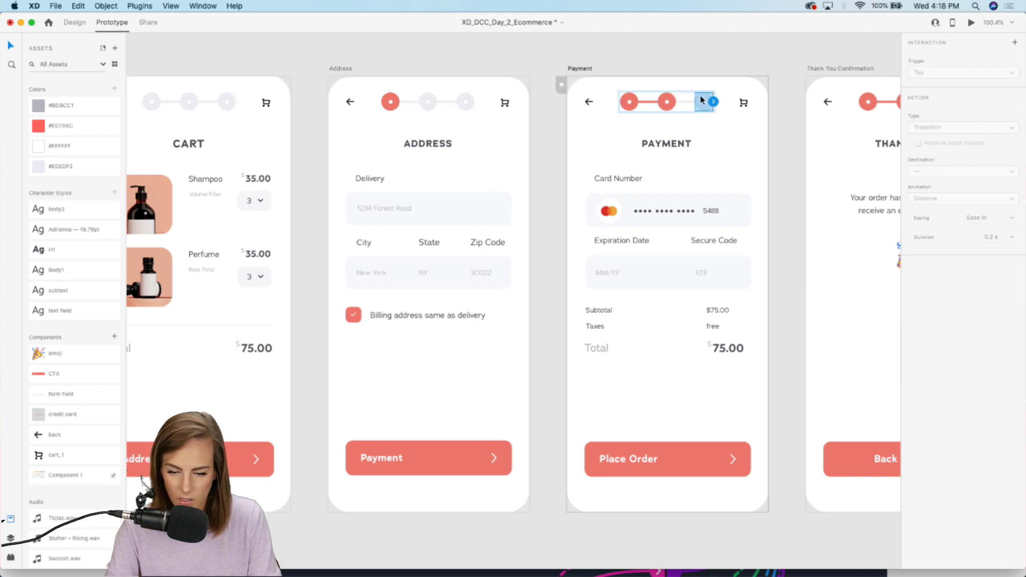
{"action": "scroll", "coordinate": [702, 99], "scroll_direction": "right", "scroll_amount": 2}
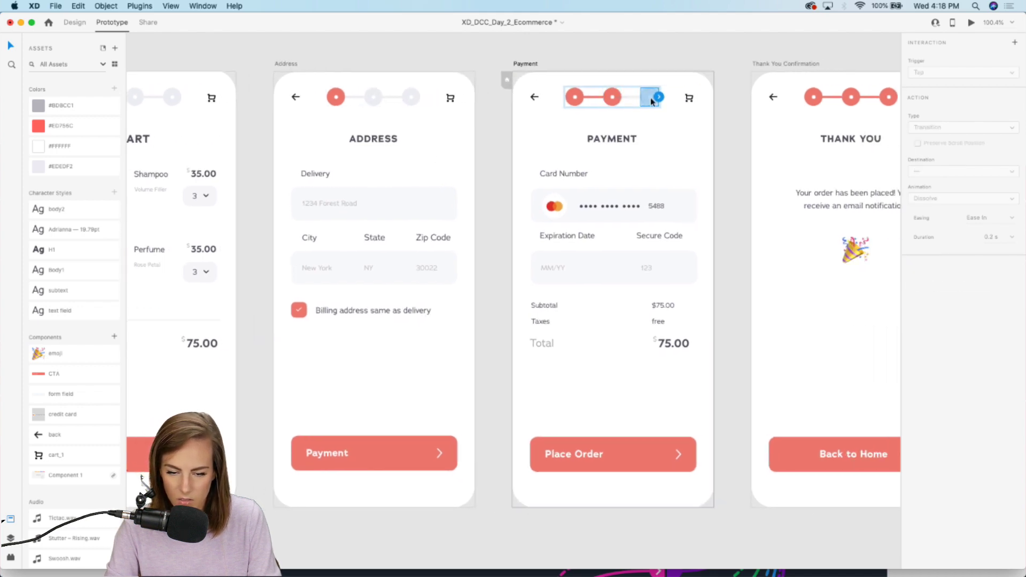
{"action": "left_click_drag", "start_coordinate": [659, 96], "coordinate": [811, 263]}
{"action": "left_click", "coordinate": [1014, 266]}
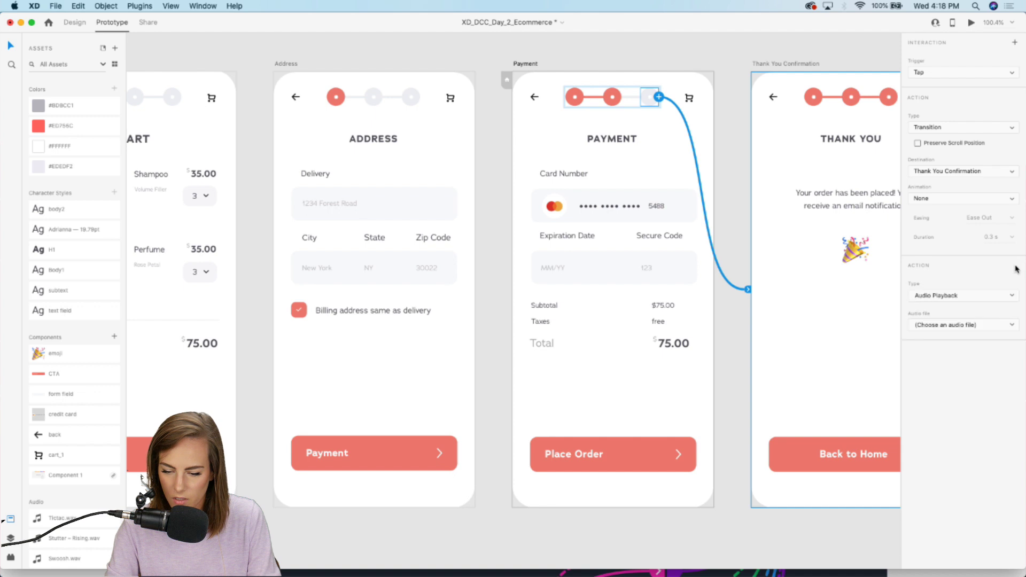
{"action": "left_click", "coordinate": [956, 327]}
{"action": "left_click", "coordinate": [937, 366]}
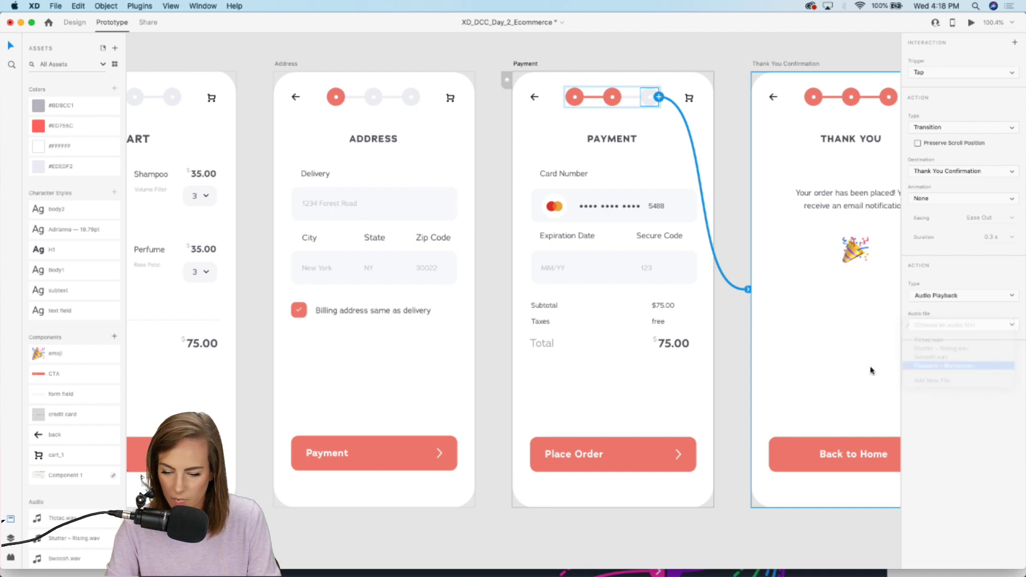
- Link the Address artboard's Payment button to the Payment artboard and add Audio Playback of Pleasant – Rising.wav
{"action": "scroll", "coordinate": [871, 366], "scroll_direction": "left", "scroll_amount": 3}
{"action": "left_click", "coordinate": [487, 417]}
{"action": "left_click_drag", "start_coordinate": [536, 418], "coordinate": [631, 343]}
{"action": "left_click", "coordinate": [1014, 266]}
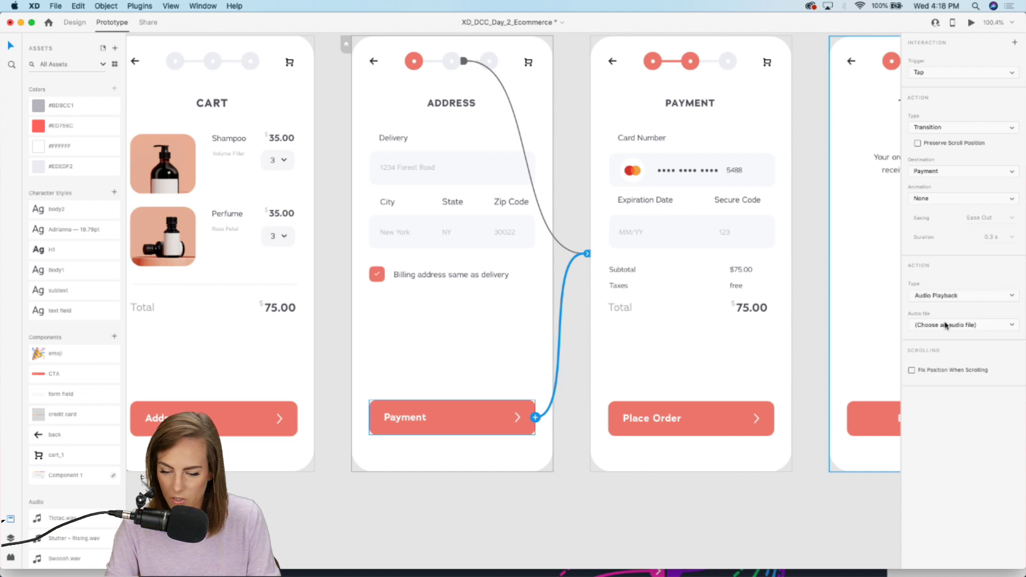
{"action": "left_click", "coordinate": [944, 326]}
{"action": "left_click", "coordinate": [924, 366]}
- Link the Payment artboard's Place Order button to the Thank You Confirmation artboard and add Audio Playback of Pleasant – Rising.wav
{"action": "left_click", "coordinate": [733, 417]}
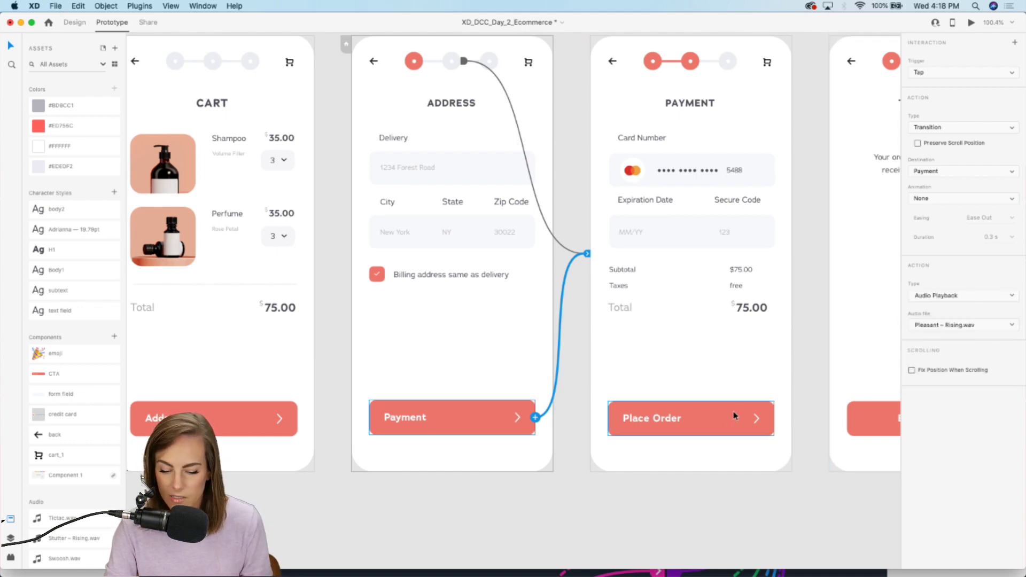
{"action": "scroll", "coordinate": [724, 417], "scroll_direction": "right", "scroll_amount": 3}
{"action": "left_click_drag", "start_coordinate": [684, 418], "coordinate": [770, 285]}
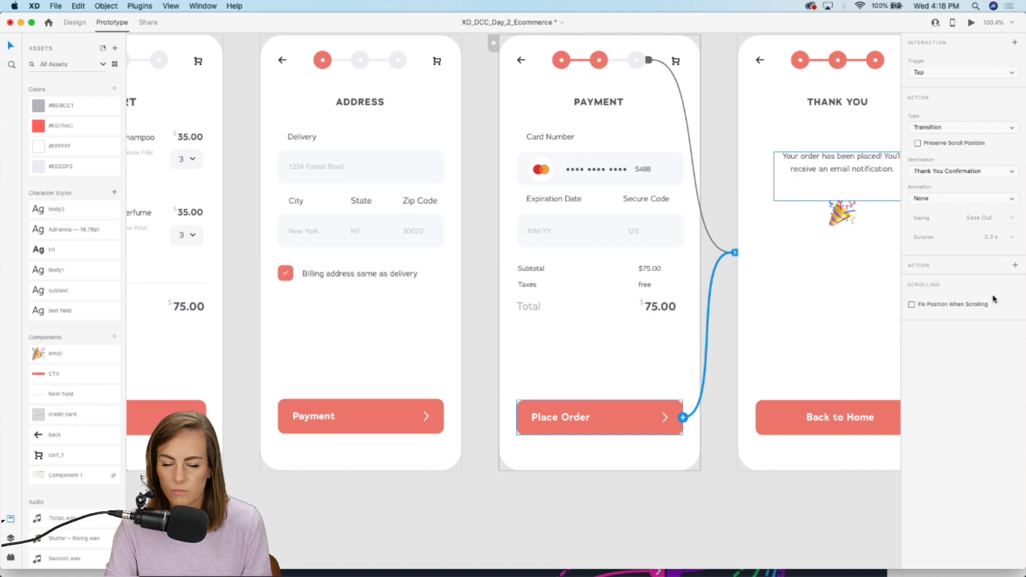
{"action": "left_click", "coordinate": [1014, 265]}
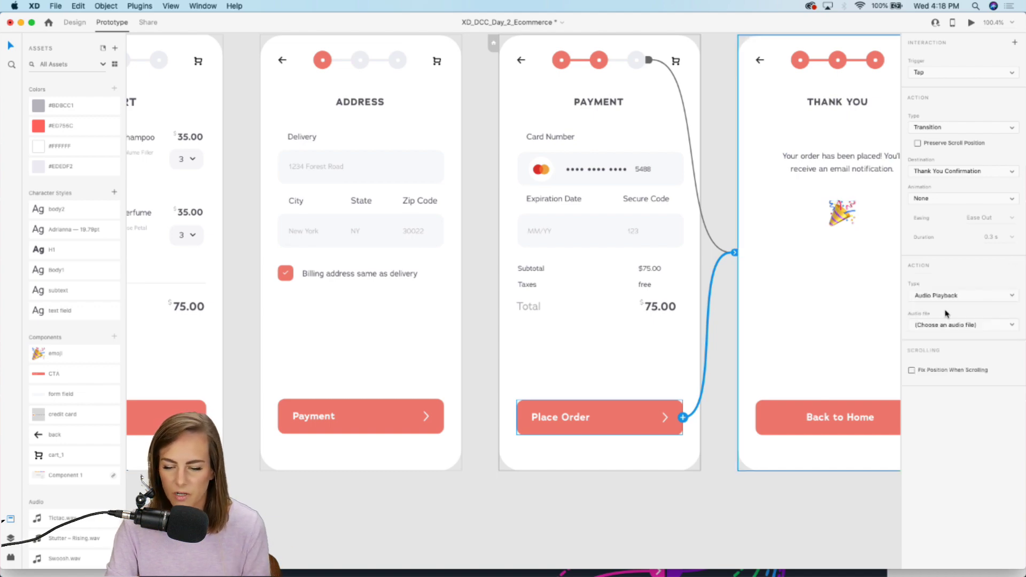
{"action": "left_click", "coordinate": [956, 326]}
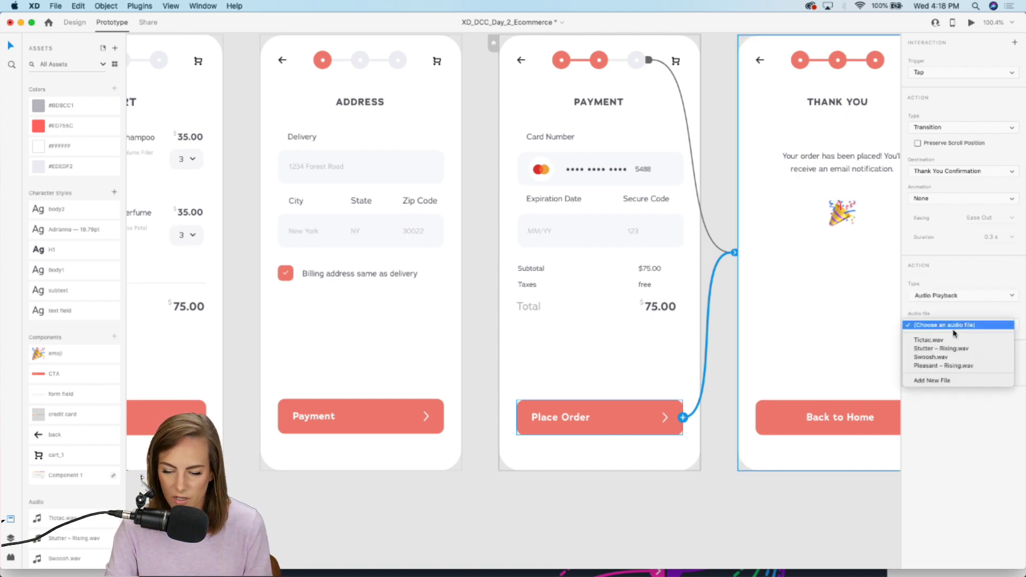
{"action": "left_click", "coordinate": [935, 367]}
{"action": "left_click", "coordinate": [714, 511]}
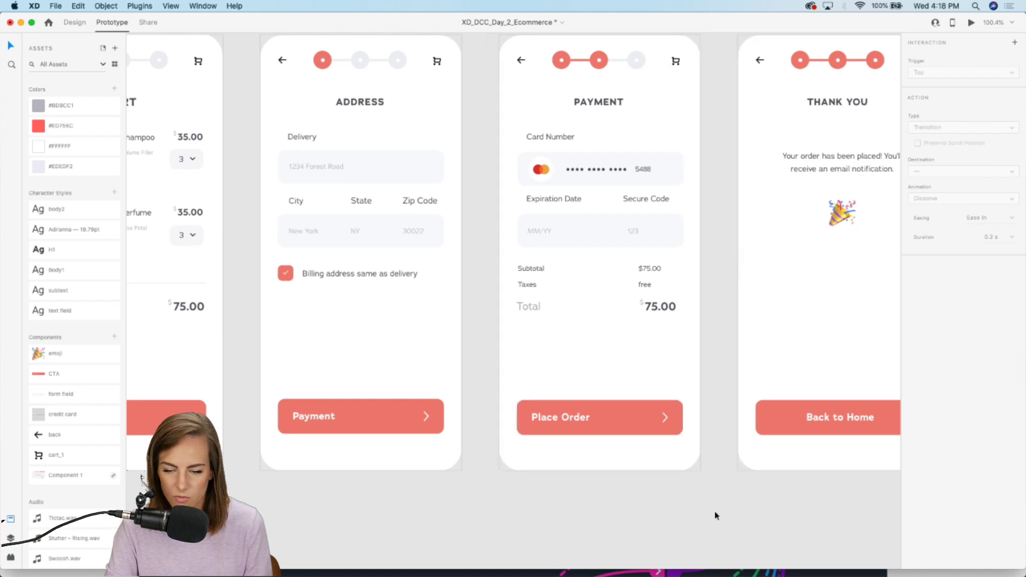
- Preview the prototype from Cart through Address and Payment to the Thank You screen, and close the preview
{"action": "key", "text": "super+0"}
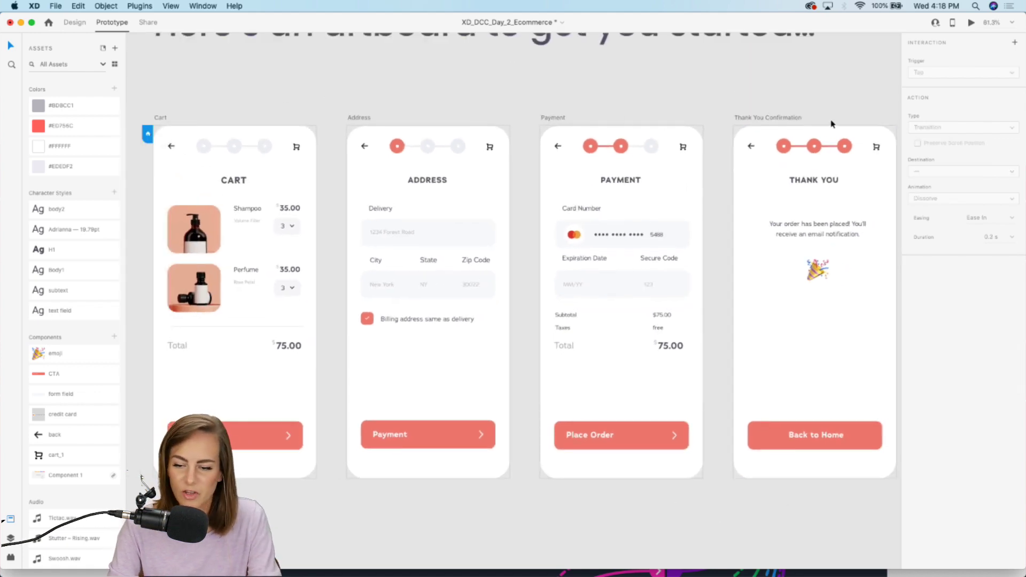
{"action": "left_click", "coordinate": [972, 24]}
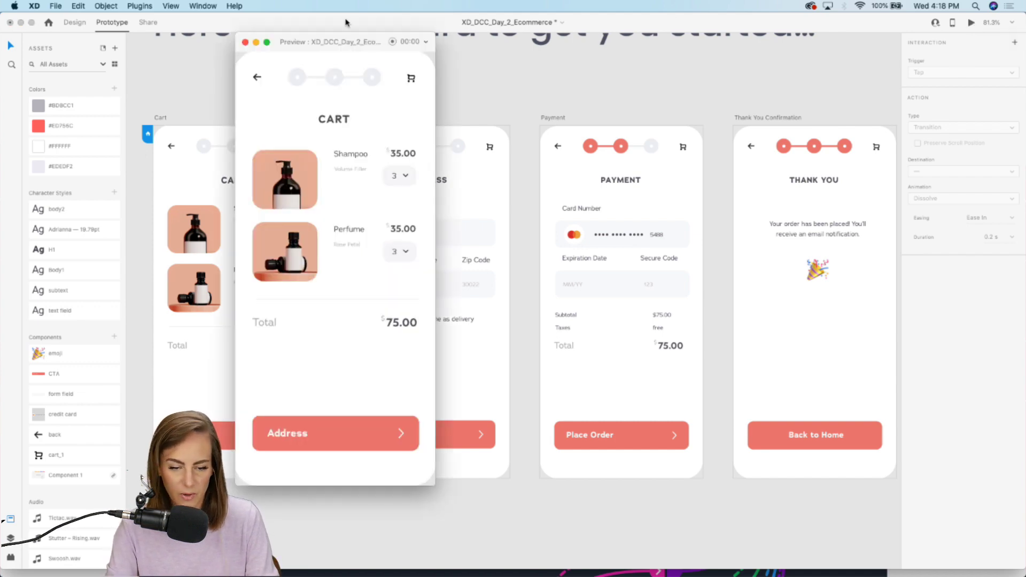
{"action": "left_click_drag", "start_coordinate": [268, 46], "coordinate": [525, 41]}
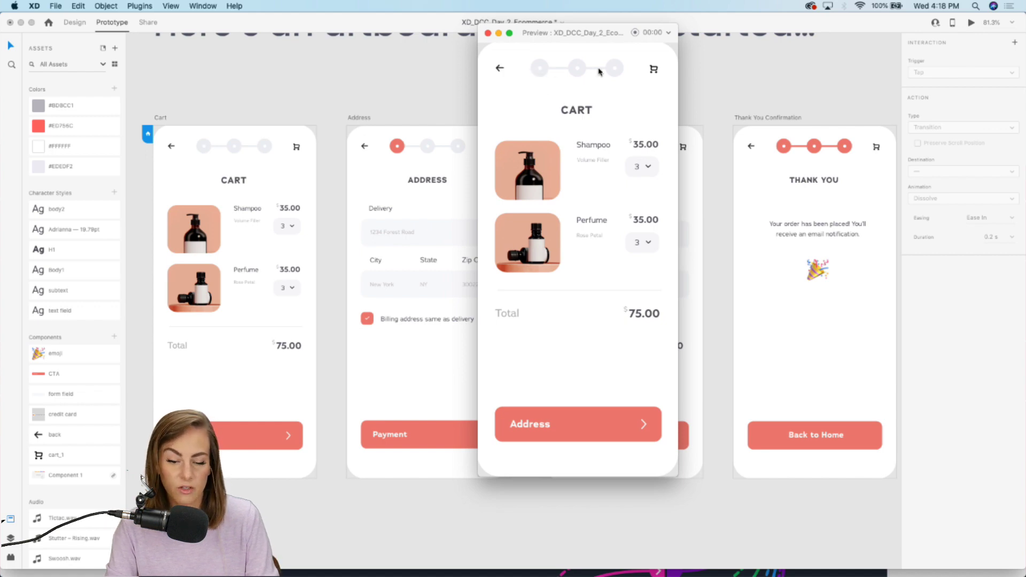
{"action": "left_click", "coordinate": [543, 72]}
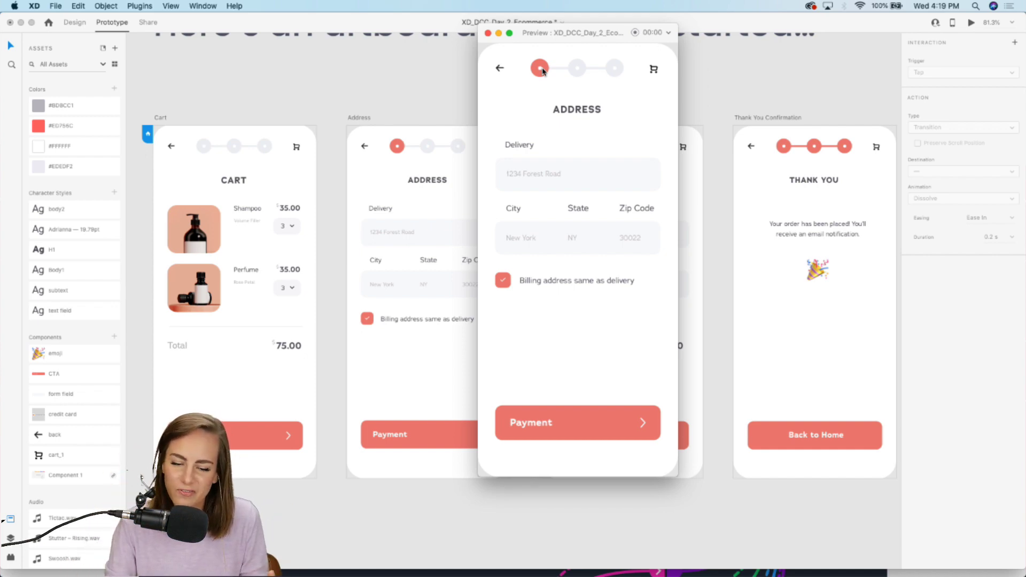
{"action": "left_click", "coordinate": [576, 68]}
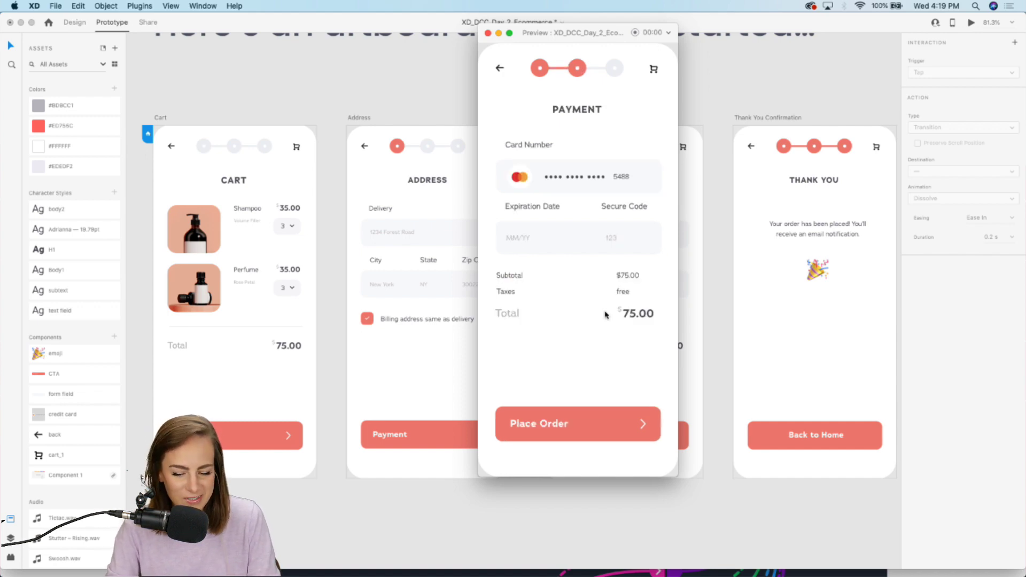
{"action": "left_click", "coordinate": [551, 426]}
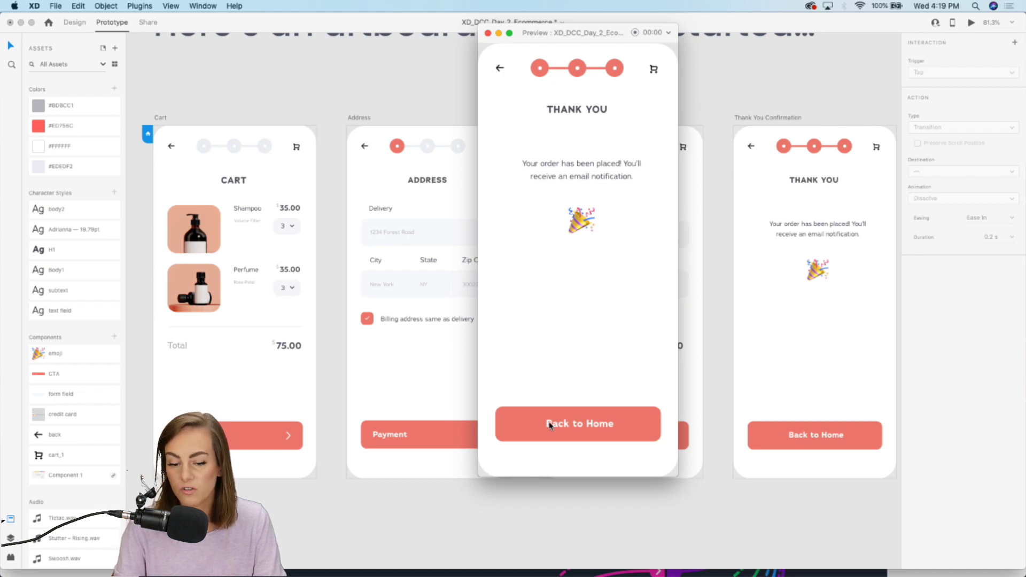
{"action": "left_click", "coordinate": [488, 33]}
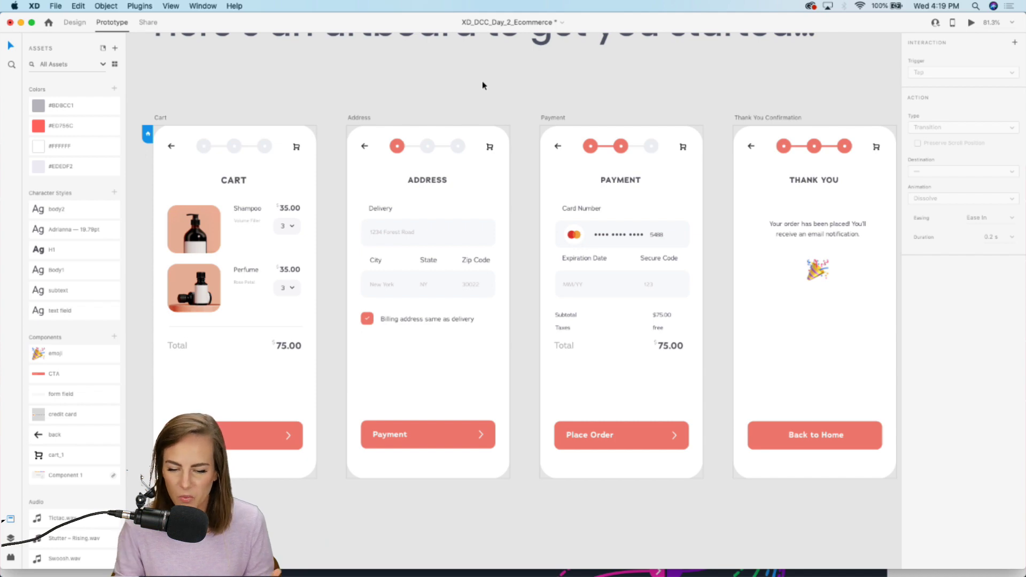
- Change the audio action on the Address progress meter's second circle to Speech Playback with the Joanna voice, and save the document
{"action": "left_click", "coordinate": [355, 118]}
{"action": "left_click", "coordinate": [434, 145]}
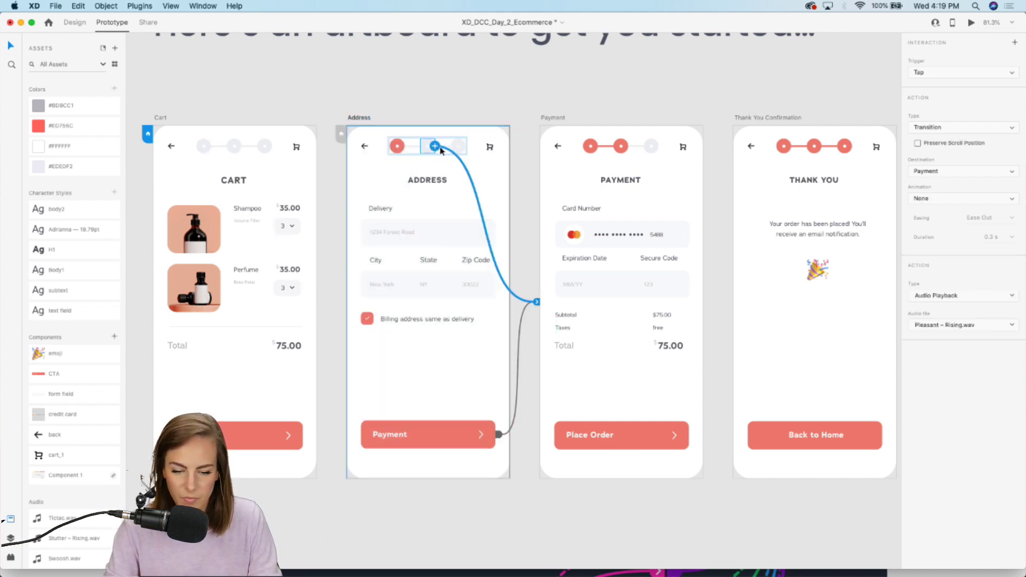
{"action": "left_click", "coordinate": [973, 296]}
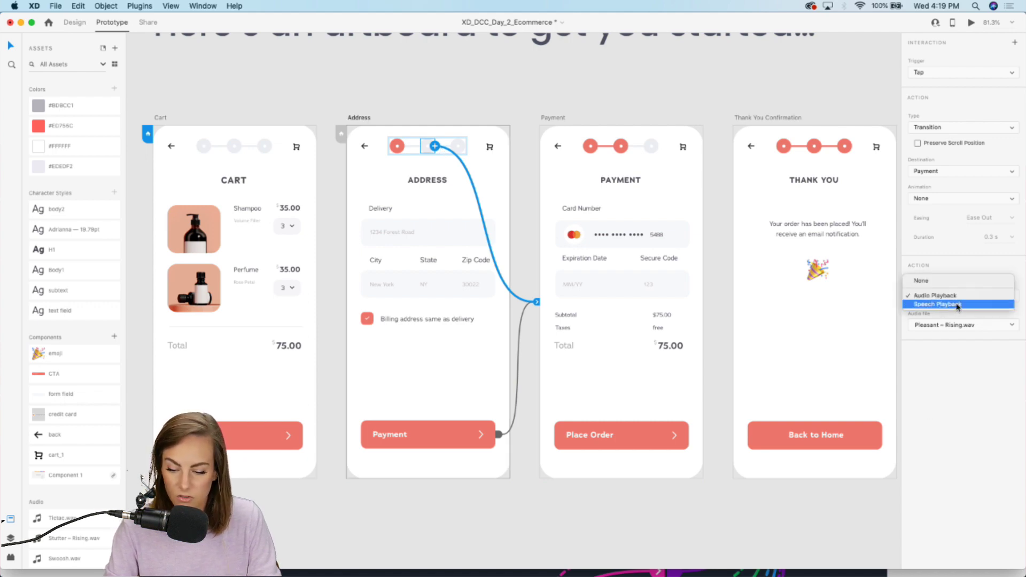
{"action": "left_click", "coordinate": [958, 304]}
{"action": "left_click", "coordinate": [933, 327]}
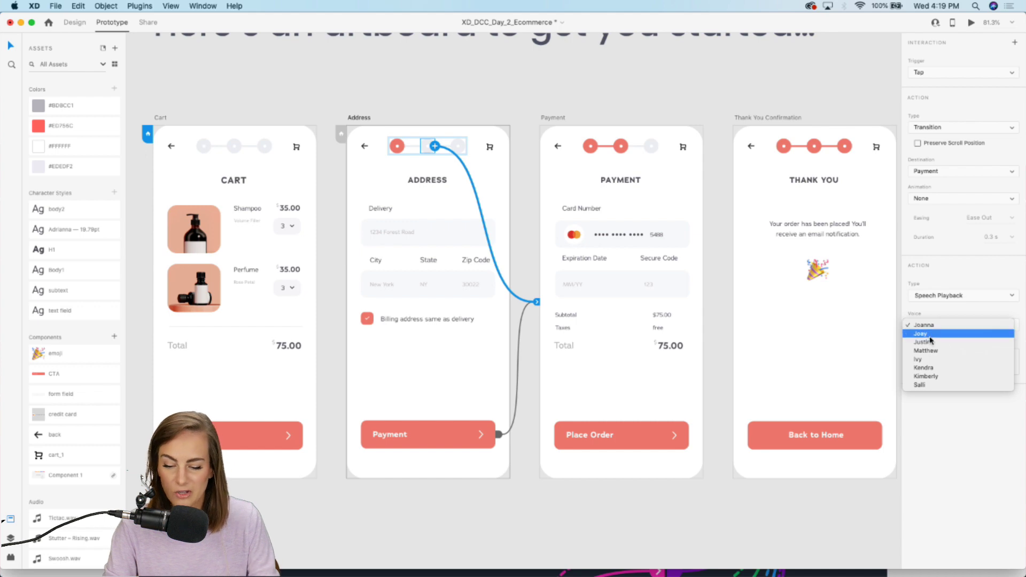
{"action": "left_click", "coordinate": [943, 403]}
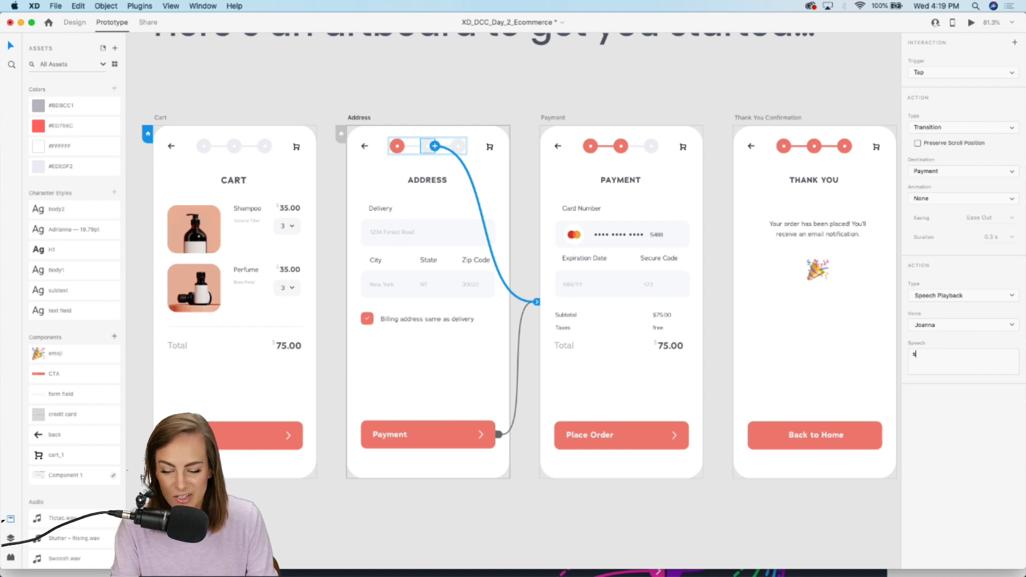
{"action": "left_click", "coordinate": [728, 101]}
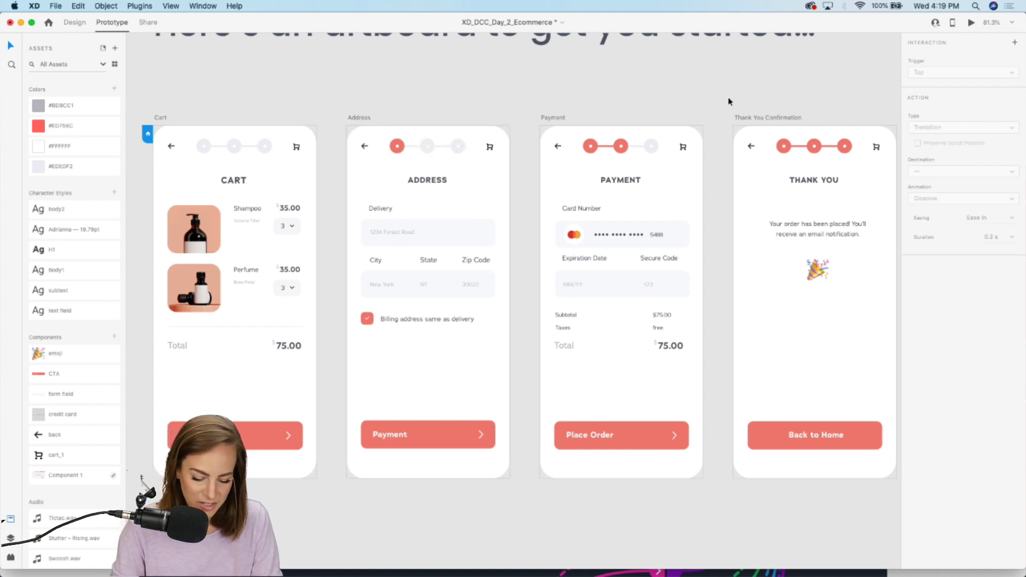
{"action": "key", "text": "super+s"}
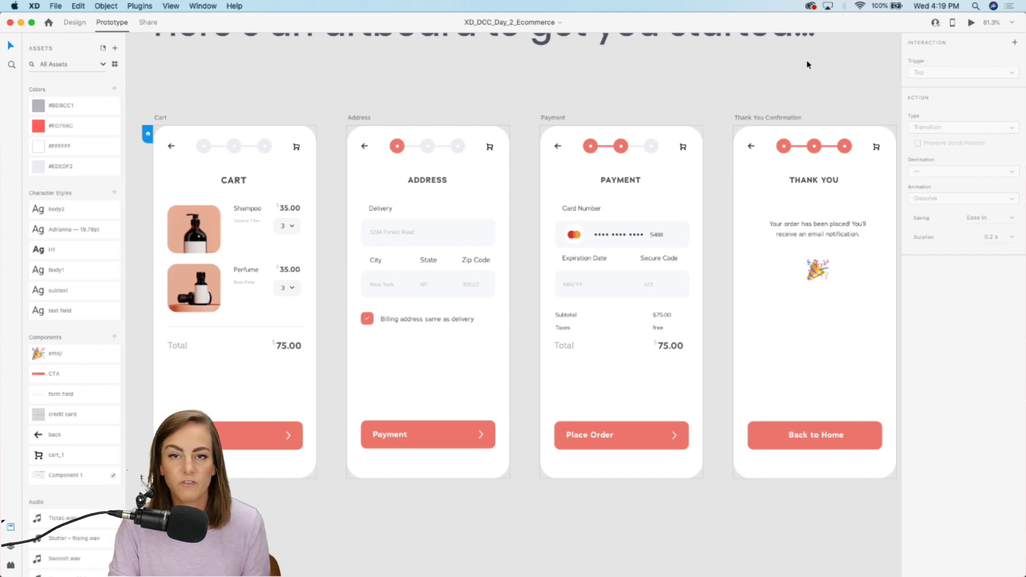
- Start a recording of the prototype preview from the Cart screen and discard it without saving
{"action": "left_click", "coordinate": [972, 24]}
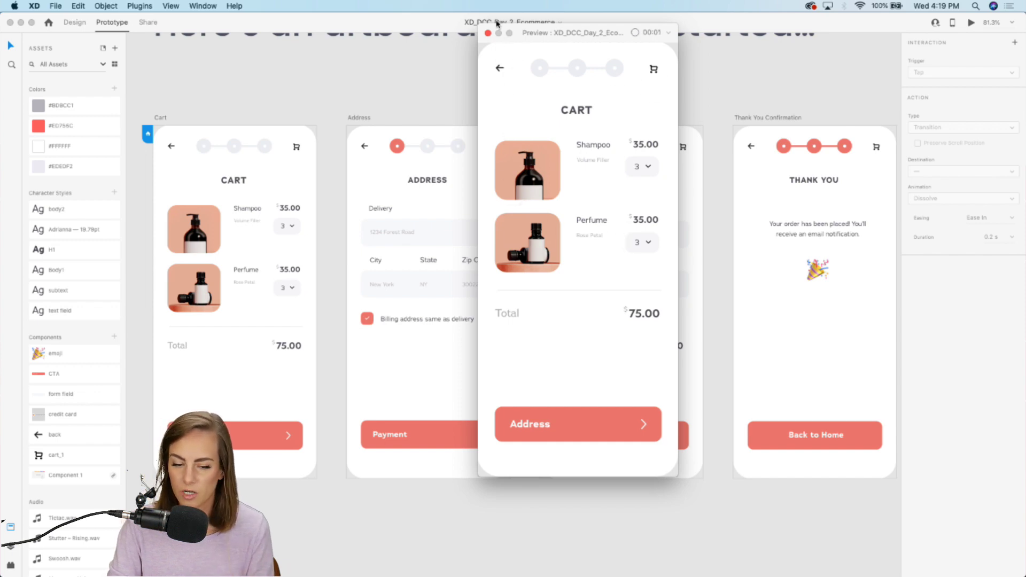
{"action": "left_click", "coordinate": [488, 34]}
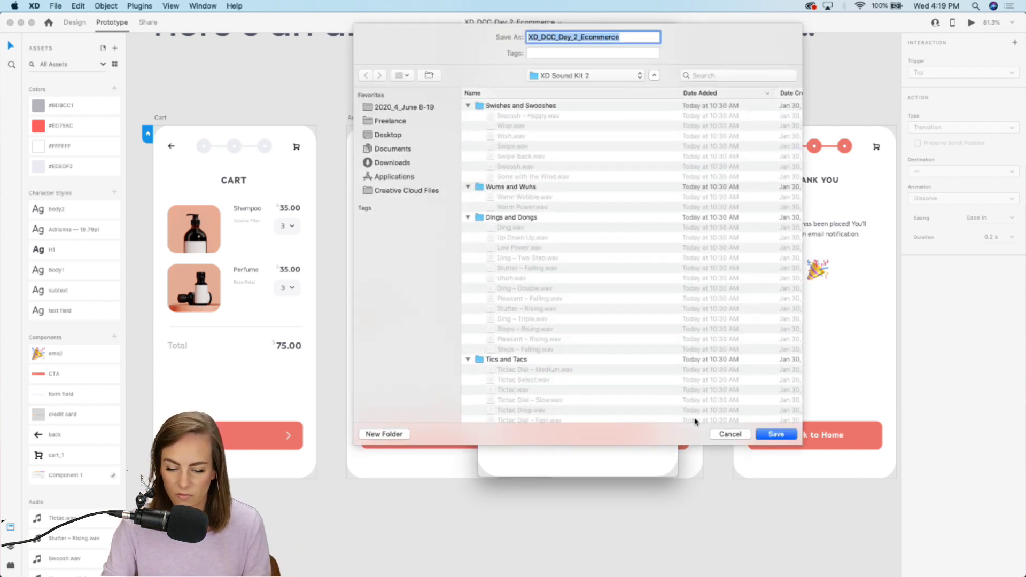
{"action": "left_click", "coordinate": [730, 434]}
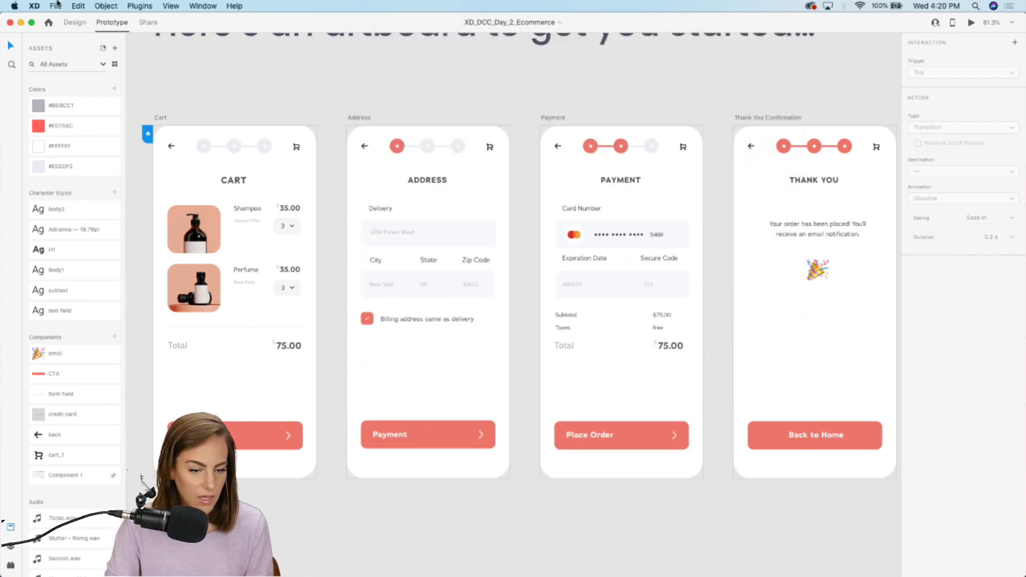
- Look through the document's export options without exporting anything
{"action": "left_click", "coordinate": [56, 5]}
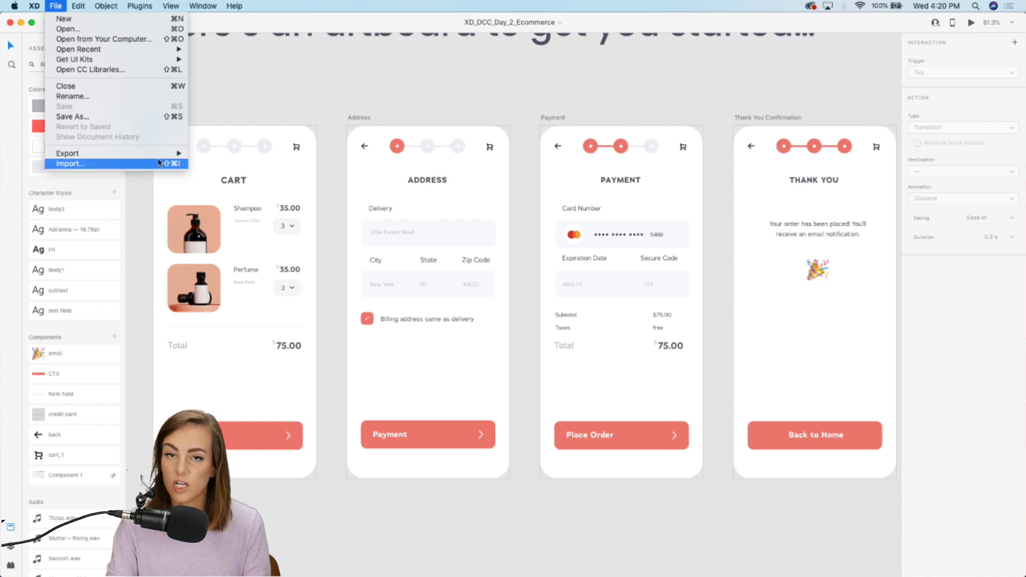
{"action": "mouse_move", "coordinate": [160, 154]}
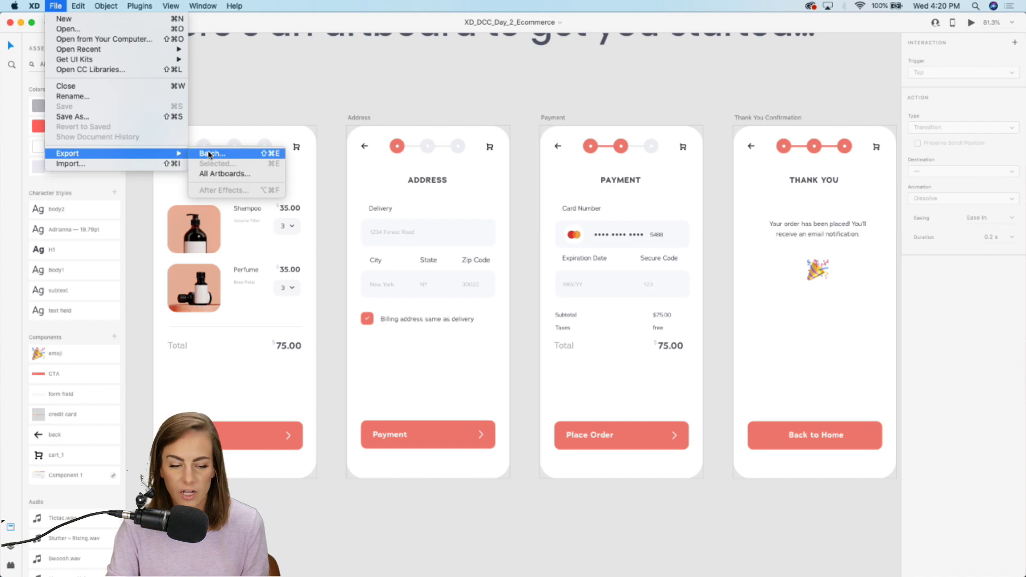
{"action": "left_click", "coordinate": [323, 109]}
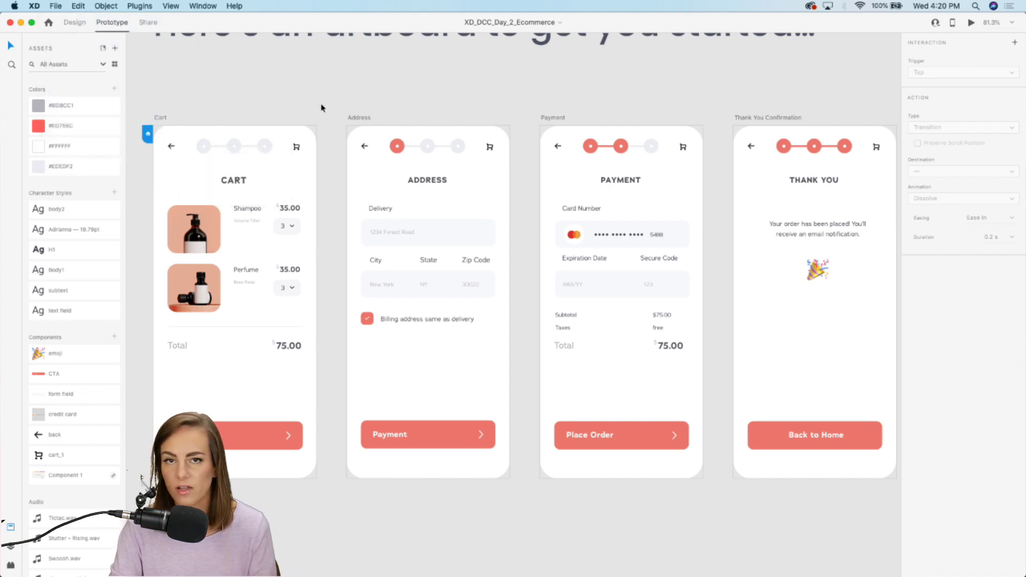
- Switch to Chrome and open the XD Daily Creative Challenge June 8 - 19 project from the Behance profile
{"action": "left_click", "coordinate": [666, 570]}
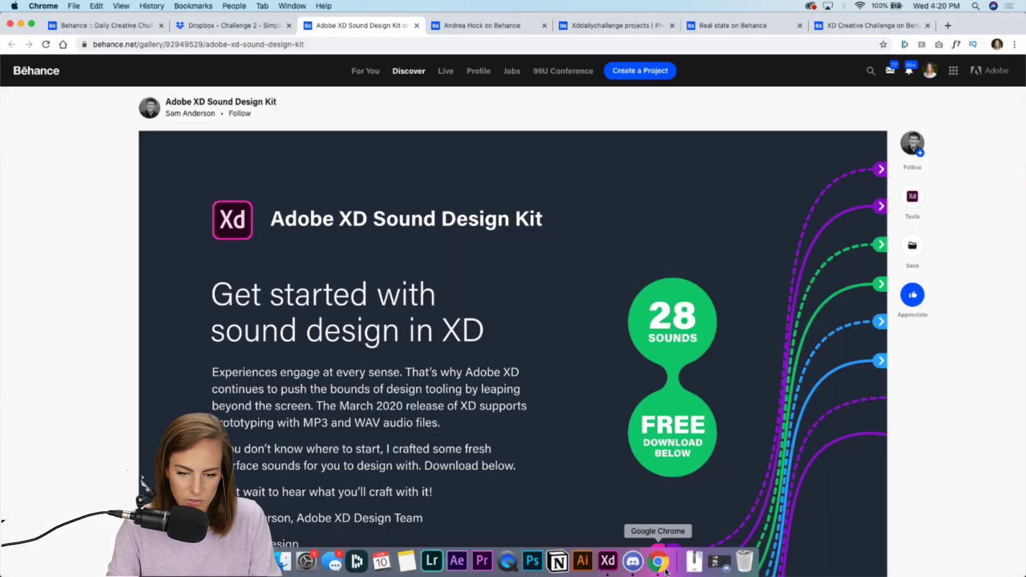
{"action": "left_click", "coordinate": [501, 30]}
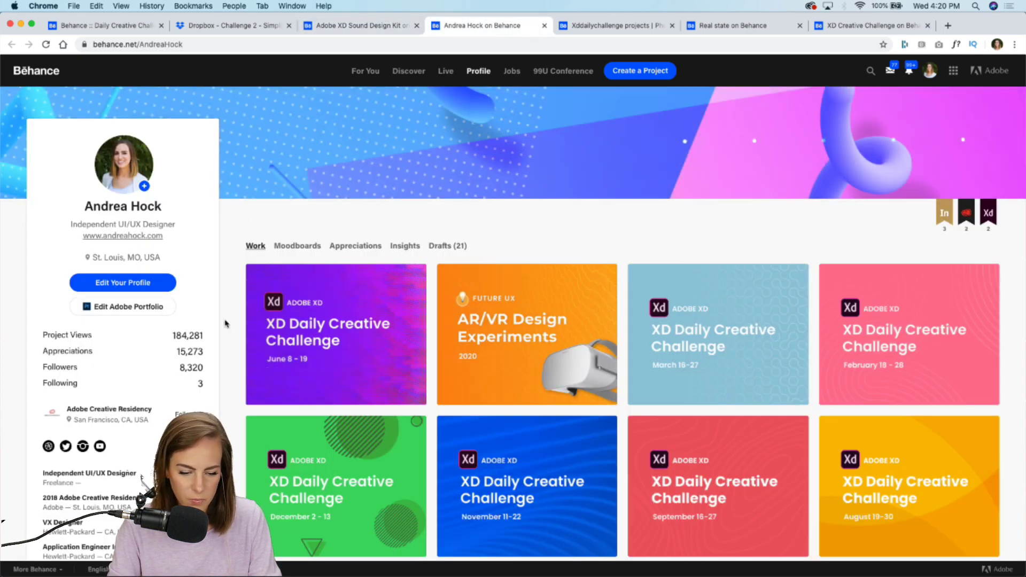
{"action": "left_click", "coordinate": [310, 328]}
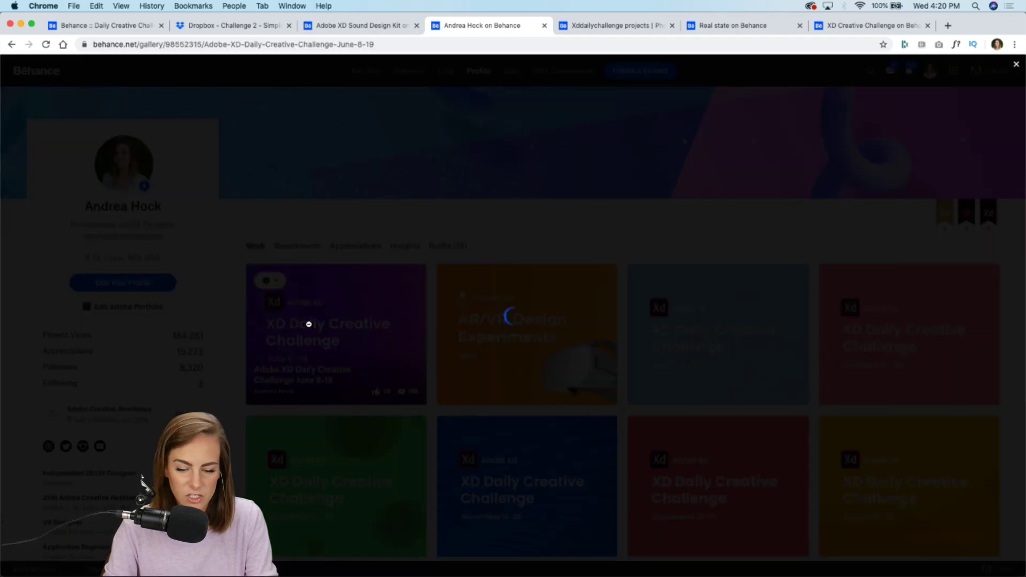
- Play the Day 2 checkout flow video in the challenge project, and return to the profile
{"action": "scroll", "coordinate": [310, 329], "scroll_direction": "down", "scroll_amount": 5}
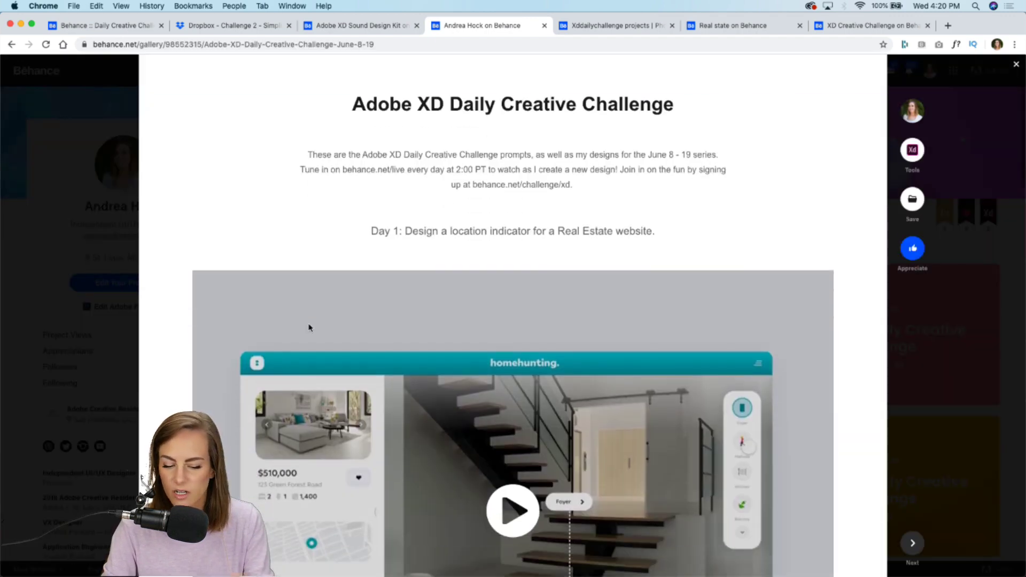
{"action": "scroll", "coordinate": [309, 328], "scroll_direction": "down", "scroll_amount": 10}
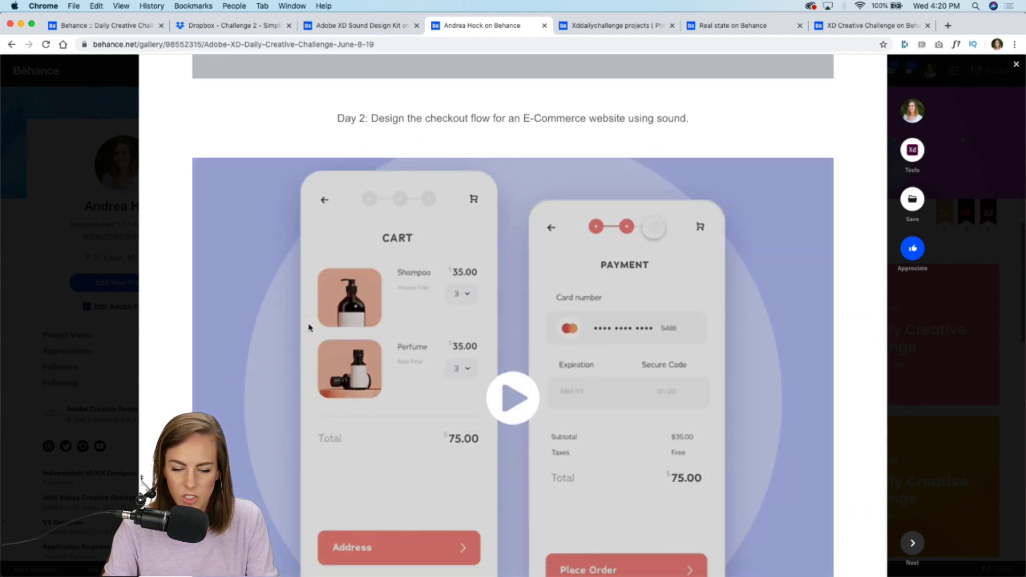
{"action": "left_click", "coordinate": [508, 348]}
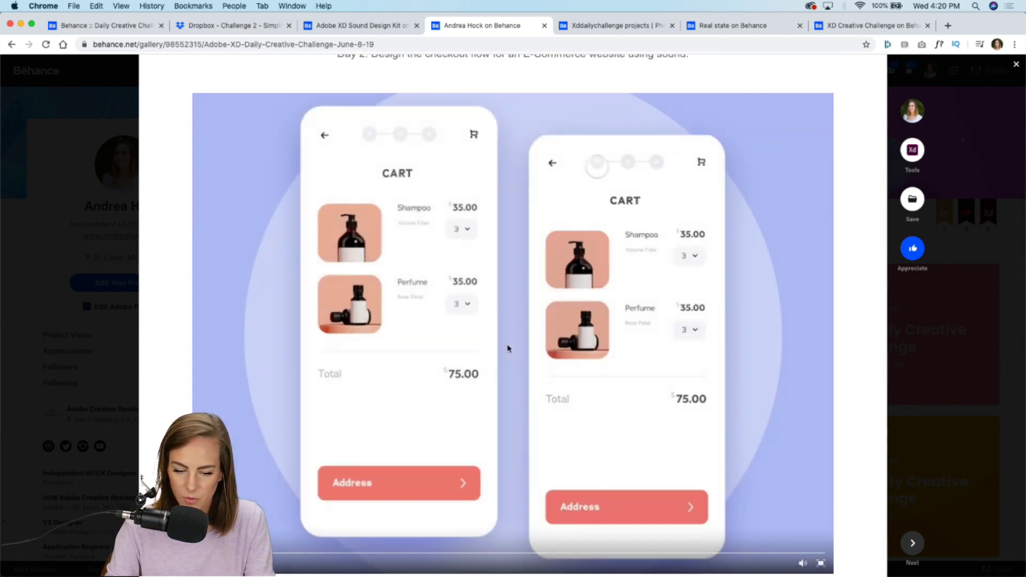
{"action": "scroll", "coordinate": [508, 348], "scroll_direction": "down", "scroll_amount": 1}
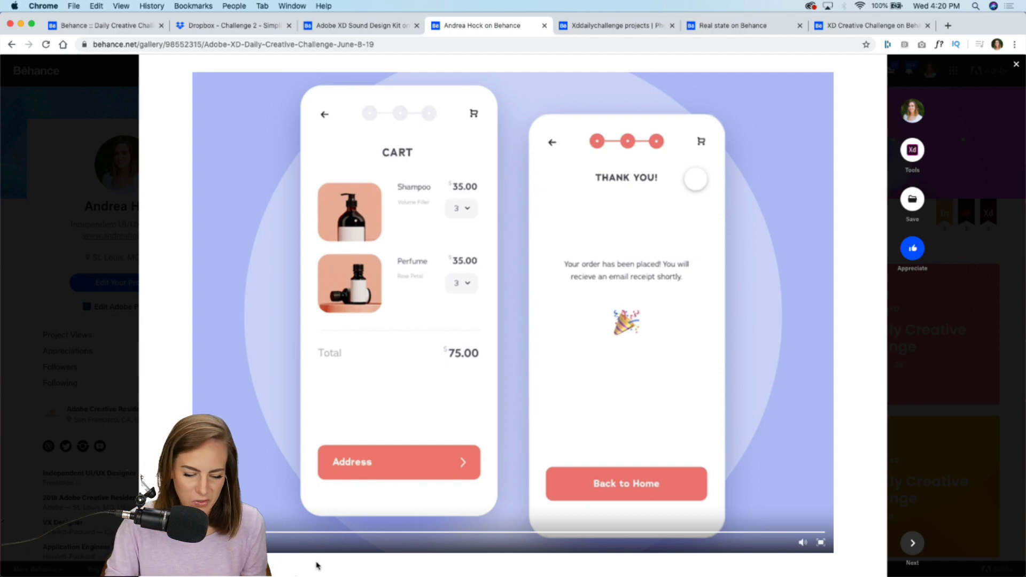
{"action": "scroll", "coordinate": [410, 223], "scroll_direction": "up", "scroll_amount": 2}
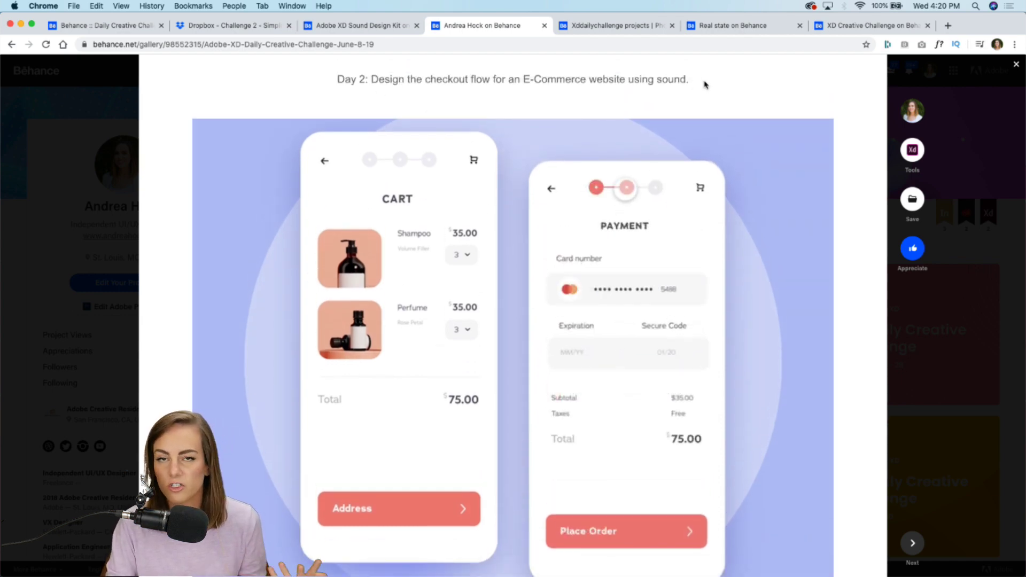
{"action": "scroll", "coordinate": [708, 84], "scroll_direction": "down", "scroll_amount": 1}
{"action": "scroll", "coordinate": [708, 85], "scroll_direction": "down", "scroll_amount": 2}
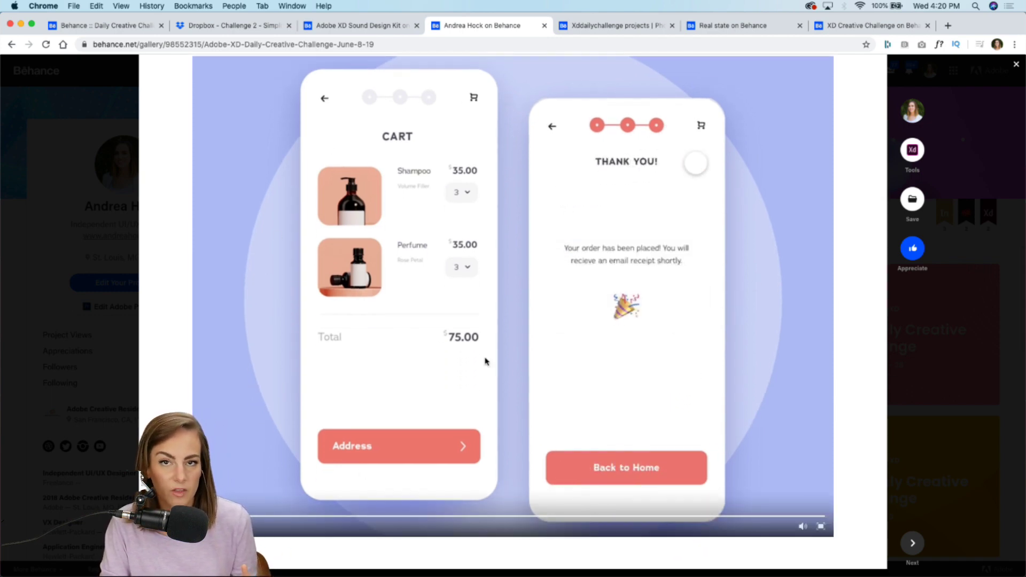
{"action": "left_click", "coordinate": [38, 230]}
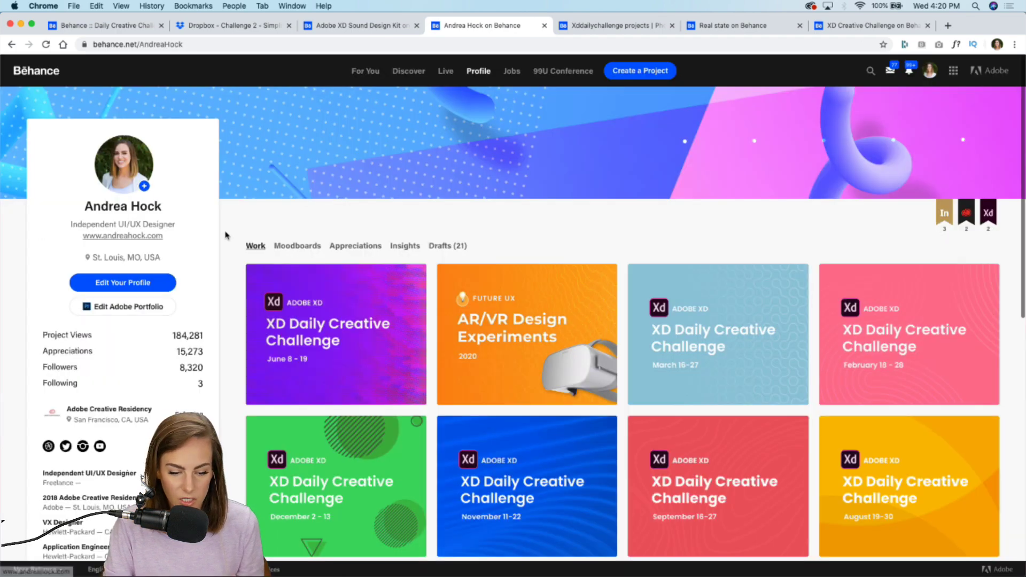
- Open the June 8 - 19 project for editing, review the project tags in its Discoverability settings, and save the settings
{"action": "left_click", "coordinate": [270, 280]}
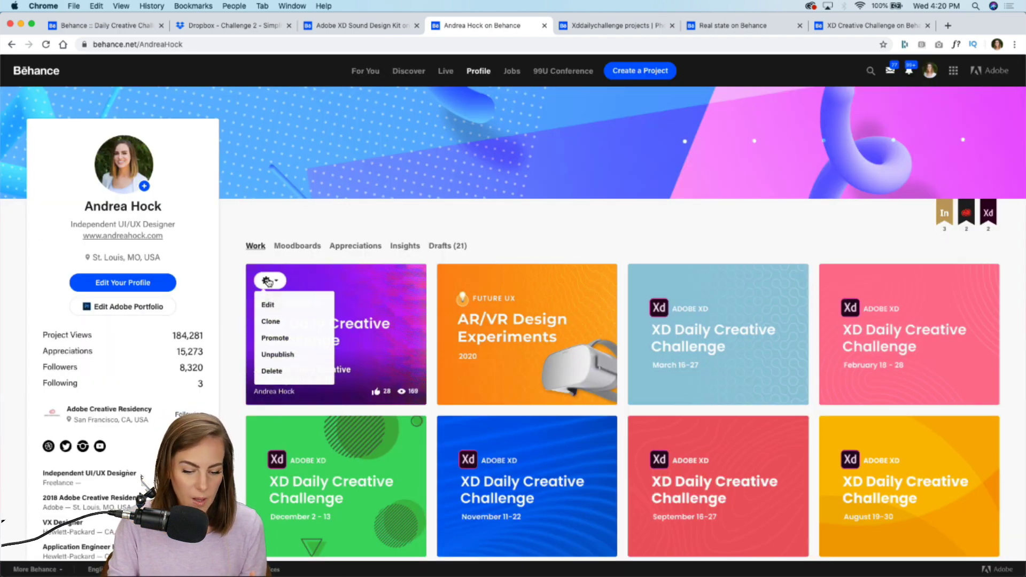
{"action": "left_click", "coordinate": [273, 303]}
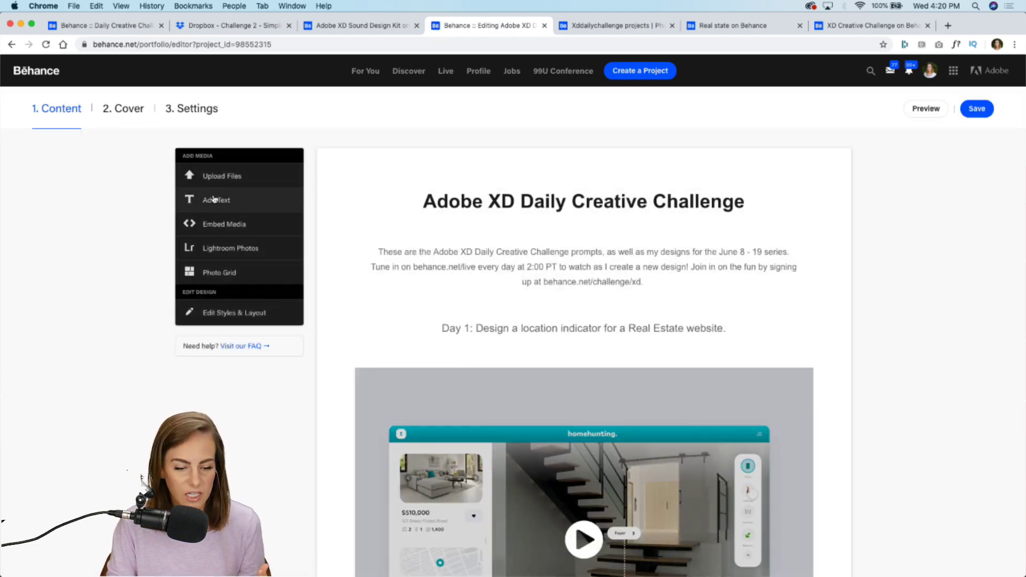
{"action": "left_click", "coordinate": [207, 115]}
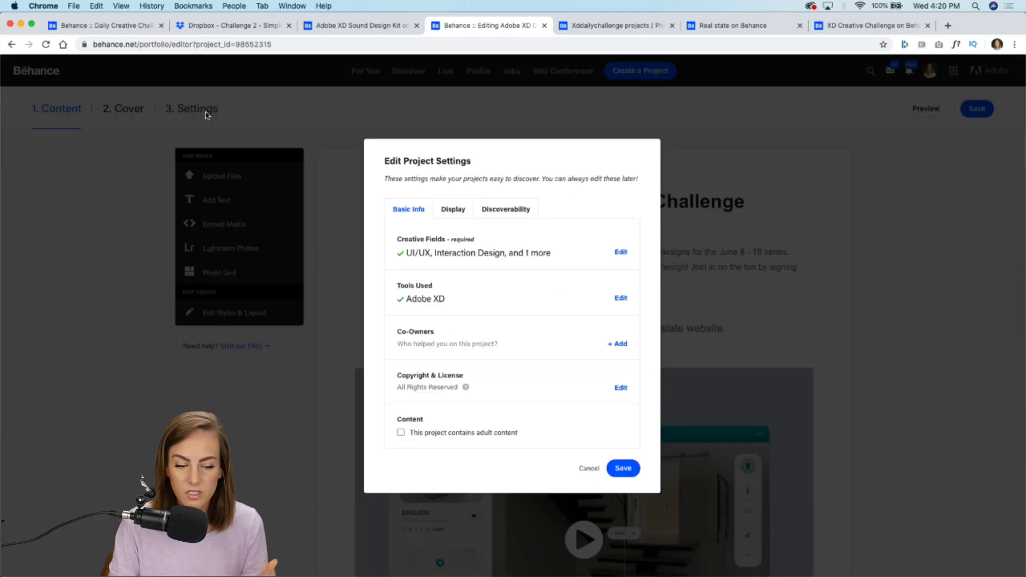
{"action": "left_click", "coordinate": [524, 214]}
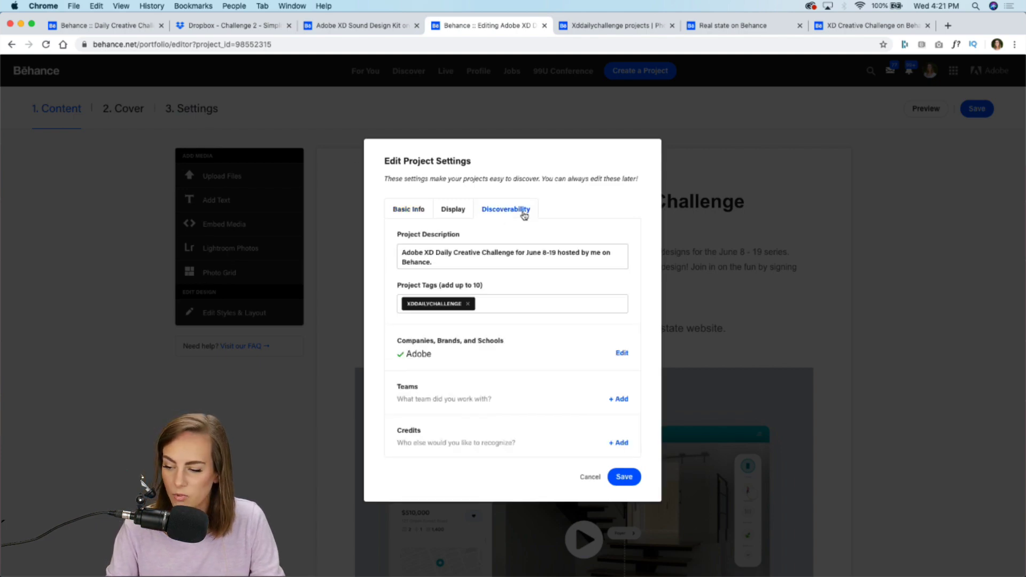
{"action": "left_click", "coordinate": [408, 307]}
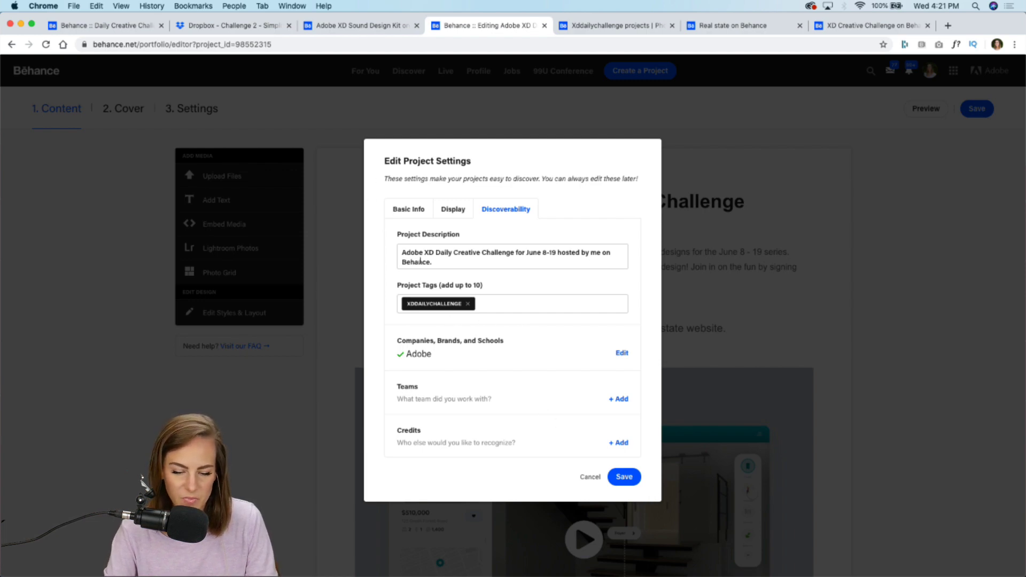
{"action": "left_click", "coordinate": [623, 475]}
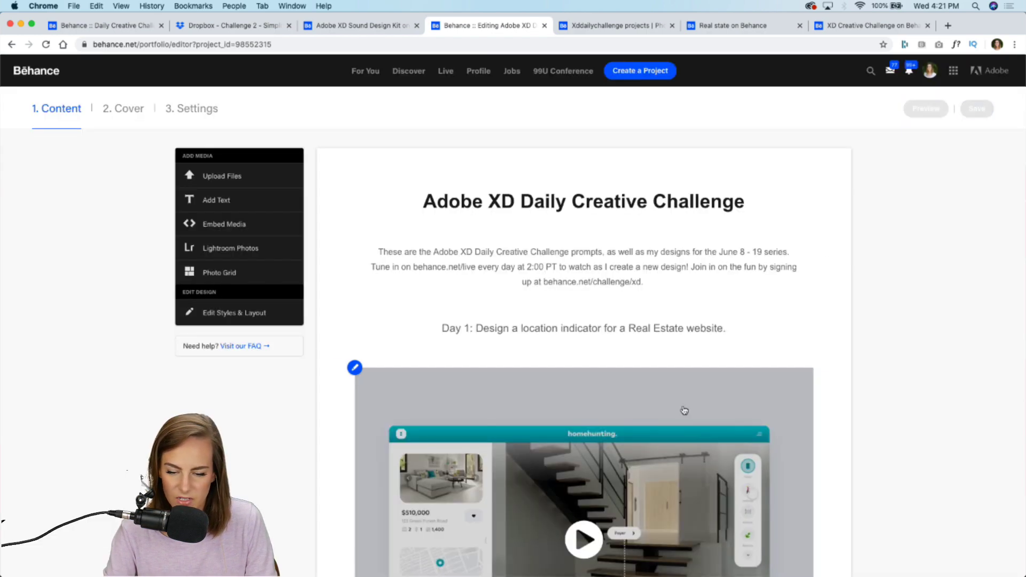
- Refresh the xddailychallenge project search results on Behance and open the 3D Home Tour project in a new tab
{"action": "mouse_move", "coordinate": [502, 190]}
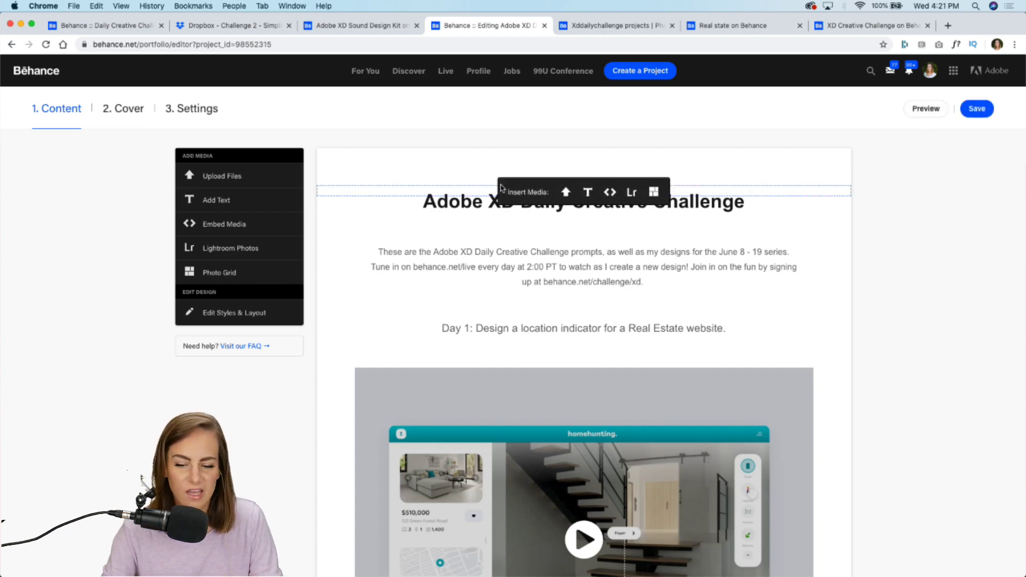
{"action": "left_click", "coordinate": [603, 28]}
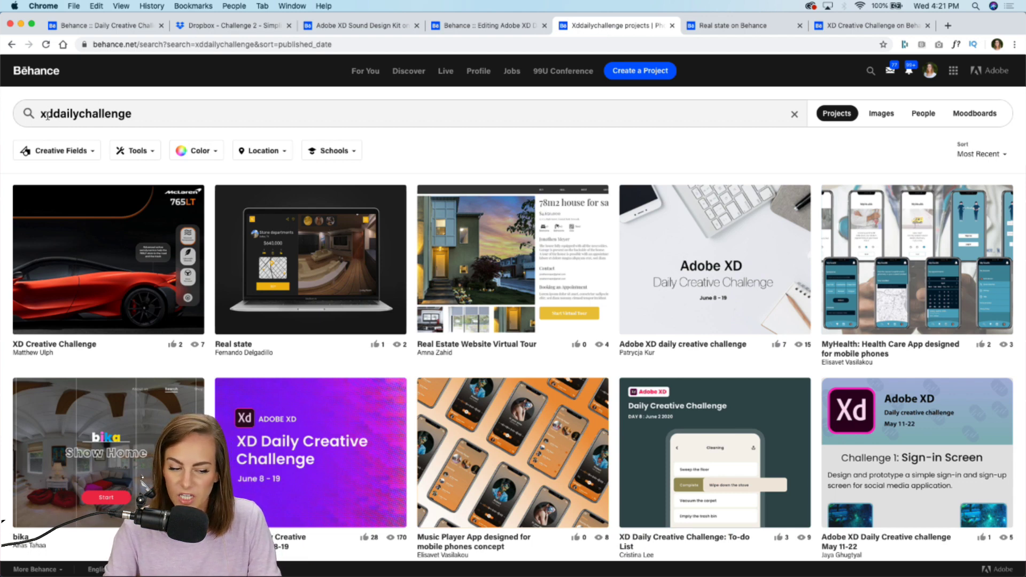
{"action": "left_click", "coordinate": [46, 44]}
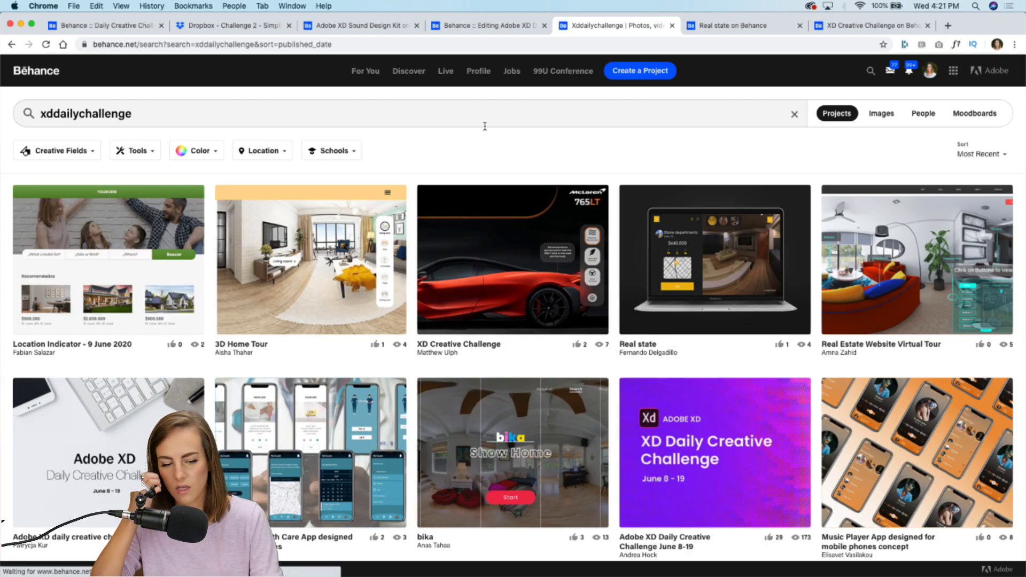
{"action": "right_click", "coordinate": [299, 207]}
{"action": "left_click", "coordinate": [329, 216]}
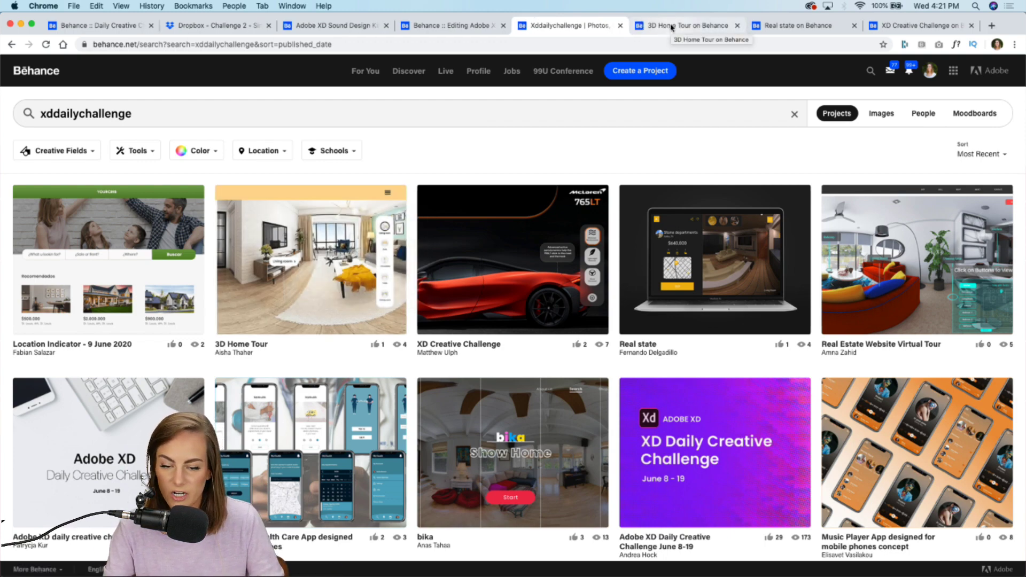
{"action": "left_click", "coordinate": [672, 28]}
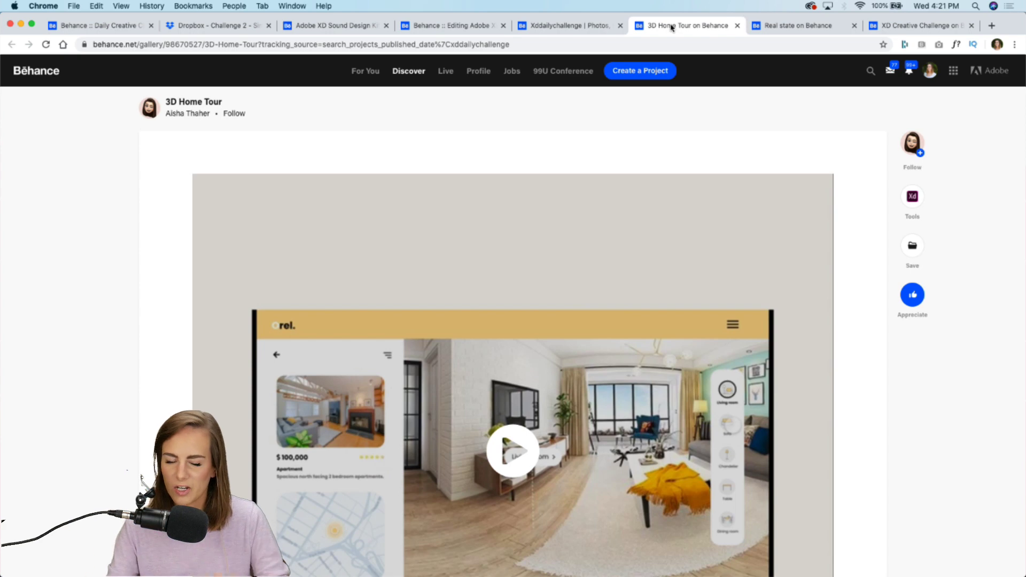
- Look through the 3D Home Tour project, watch its prototype video in full screen, and return to the start of the page
{"action": "scroll", "coordinate": [123, 201], "scroll_direction": "down", "scroll_amount": 3}
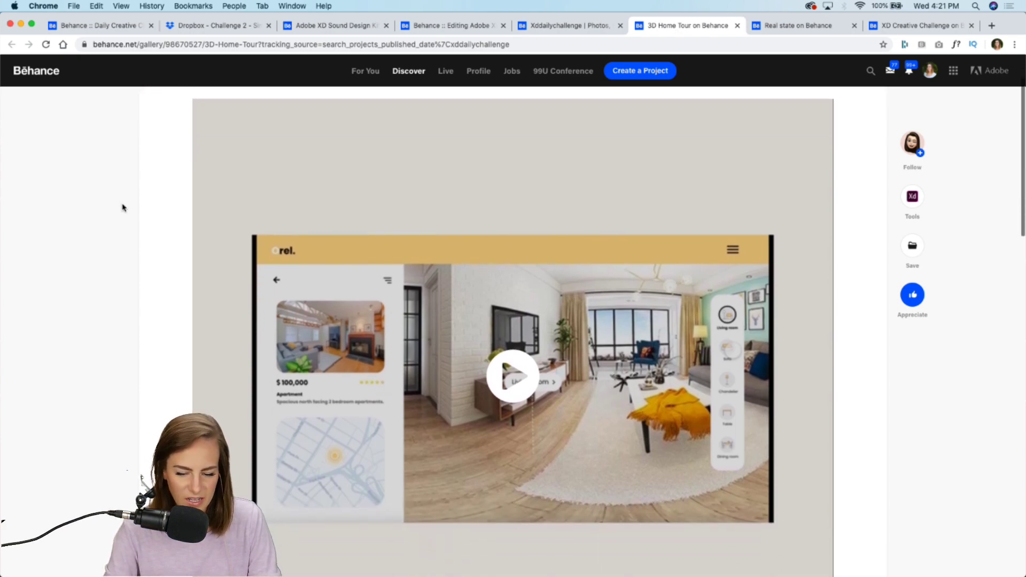
{"action": "scroll", "coordinate": [130, 197], "scroll_direction": "up", "scroll_amount": 3}
{"action": "mouse_move", "coordinate": [175, 117]}
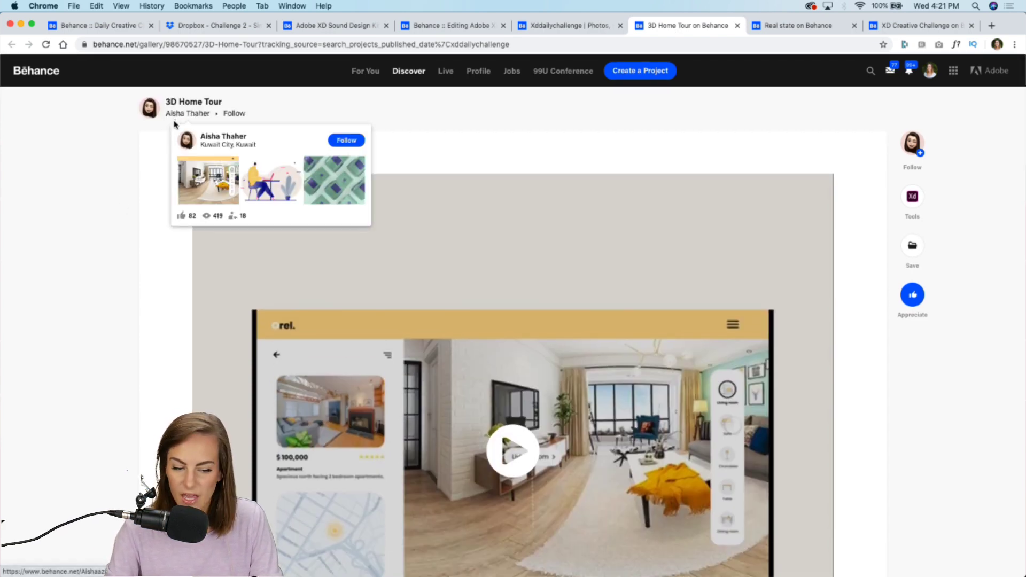
{"action": "scroll", "coordinate": [114, 221], "scroll_direction": "down", "scroll_amount": 3}
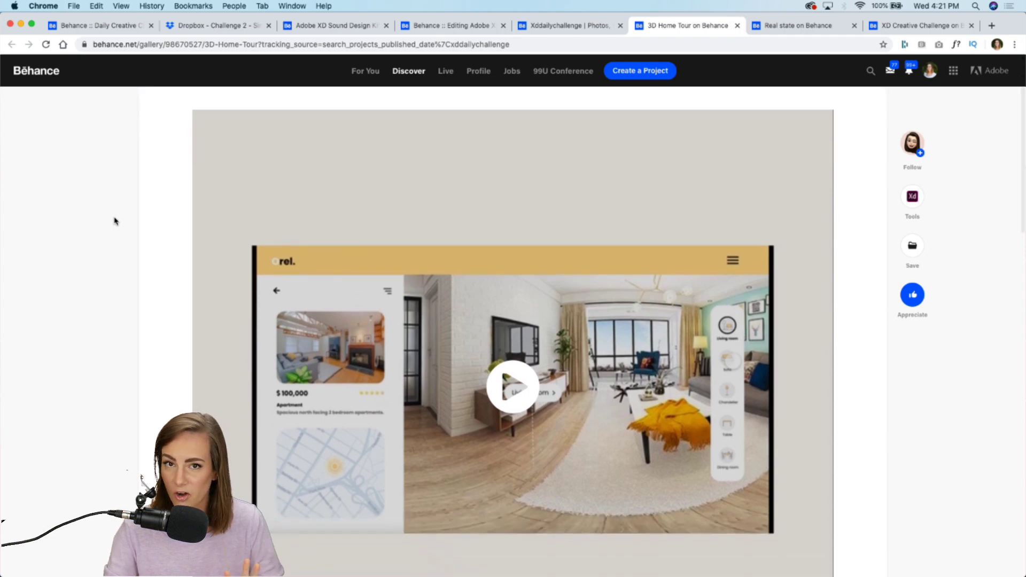
{"action": "scroll", "coordinate": [113, 221], "scroll_direction": "down", "scroll_amount": 3}
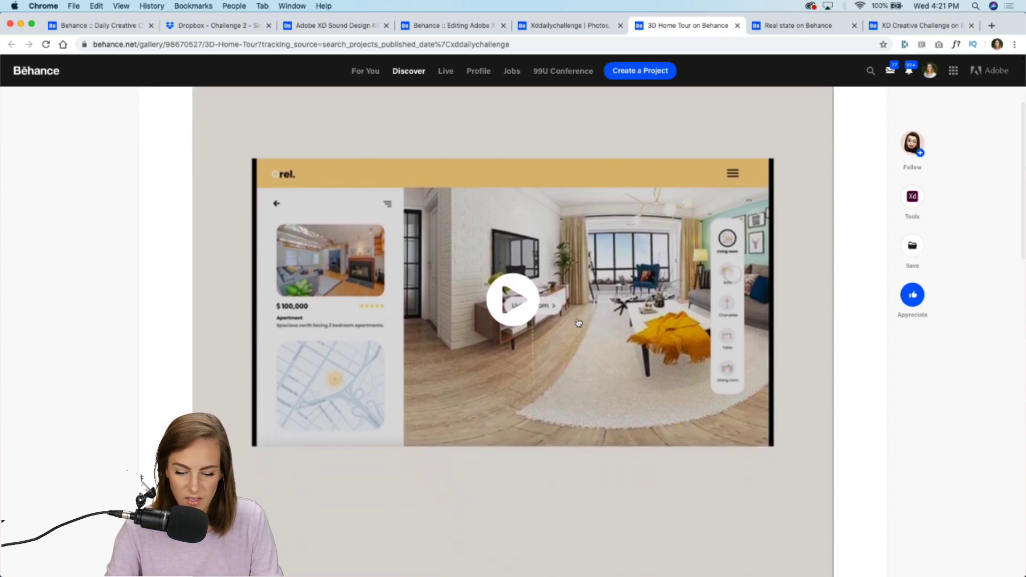
{"action": "left_click", "coordinate": [533, 311]}
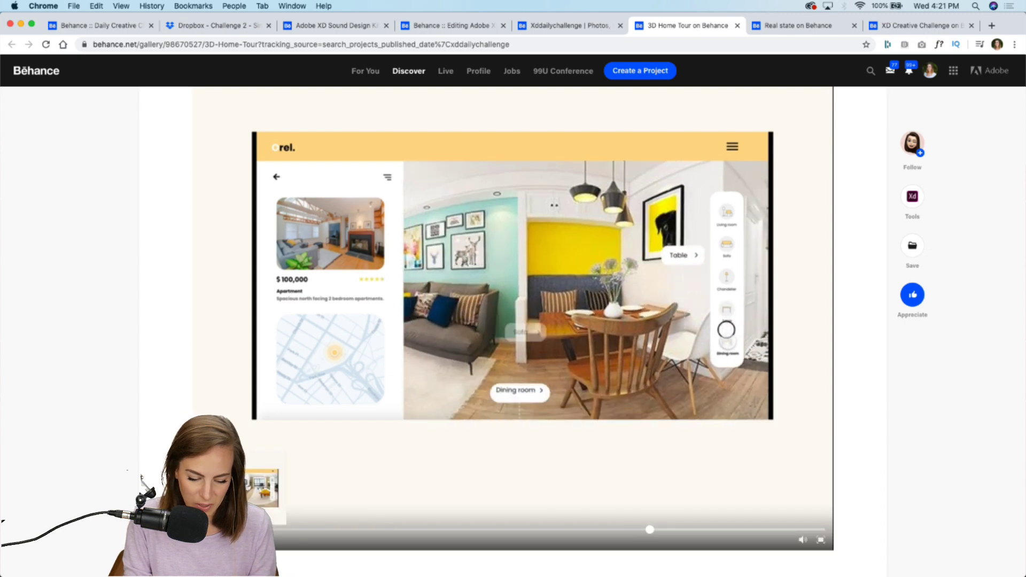
{"action": "left_click", "coordinate": [264, 529]}
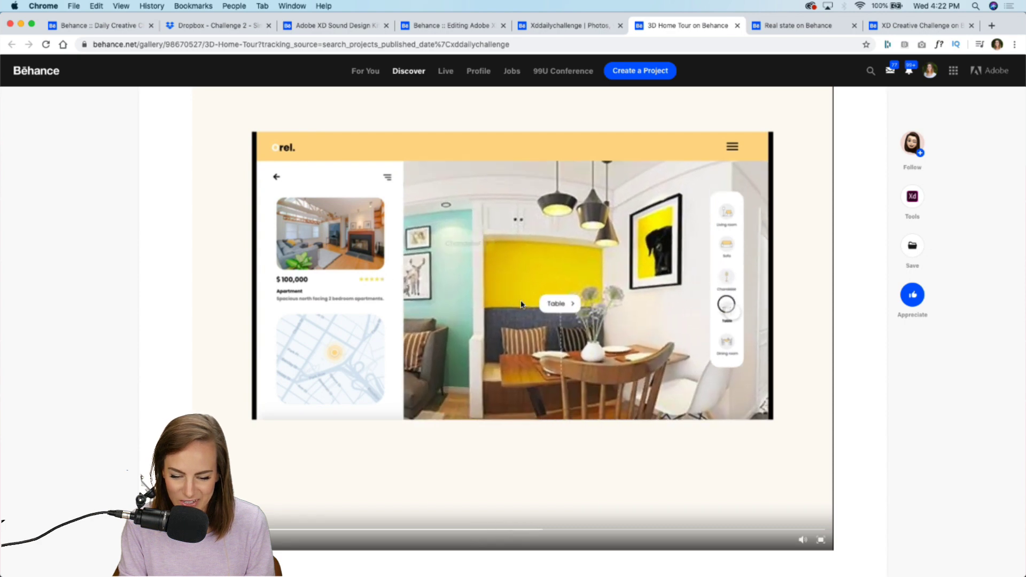
{"action": "left_click", "coordinate": [821, 543]}
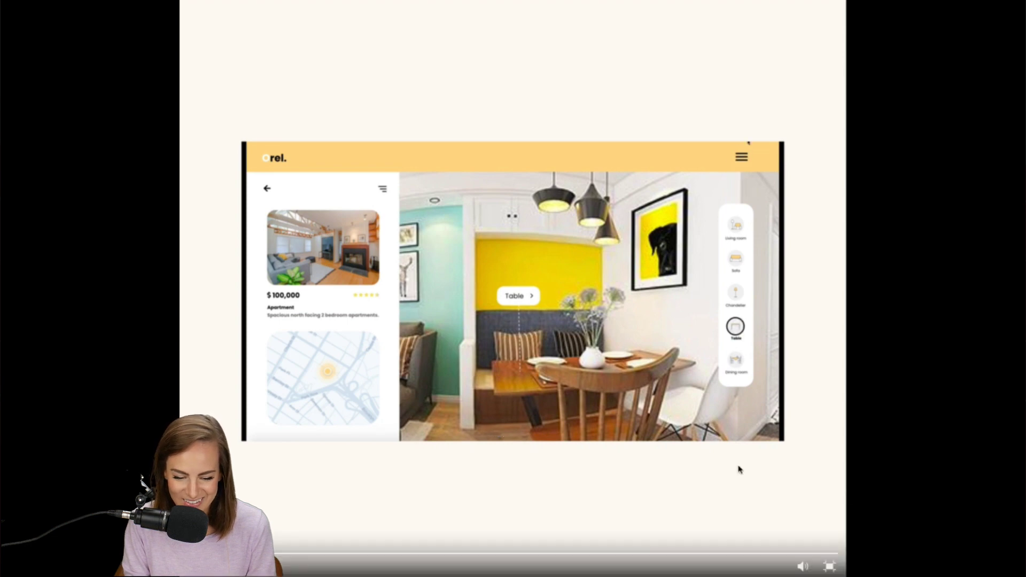
{"action": "left_click", "coordinate": [829, 567]}
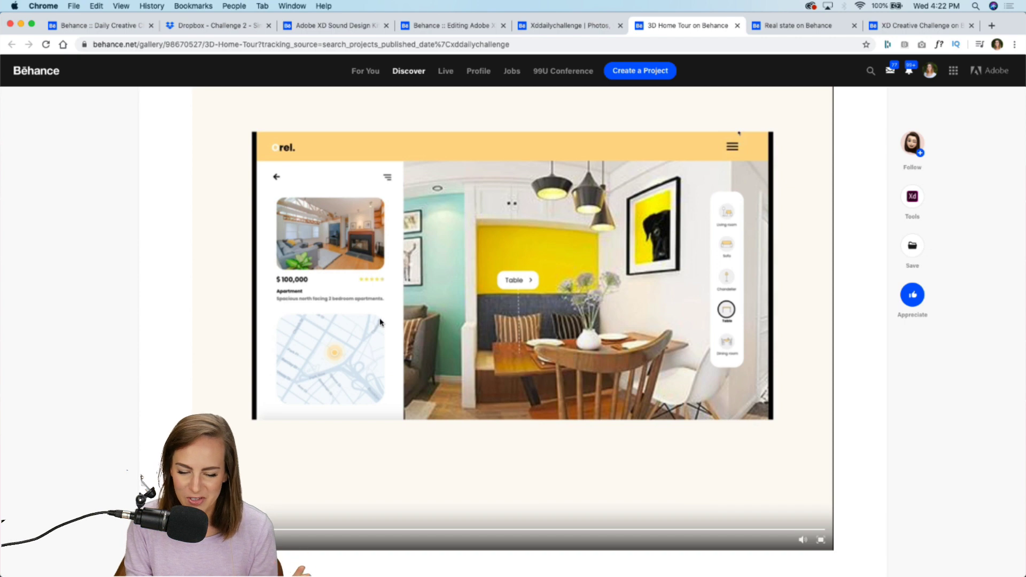
{"action": "scroll", "coordinate": [388, 276], "scroll_direction": "up", "scroll_amount": 5}
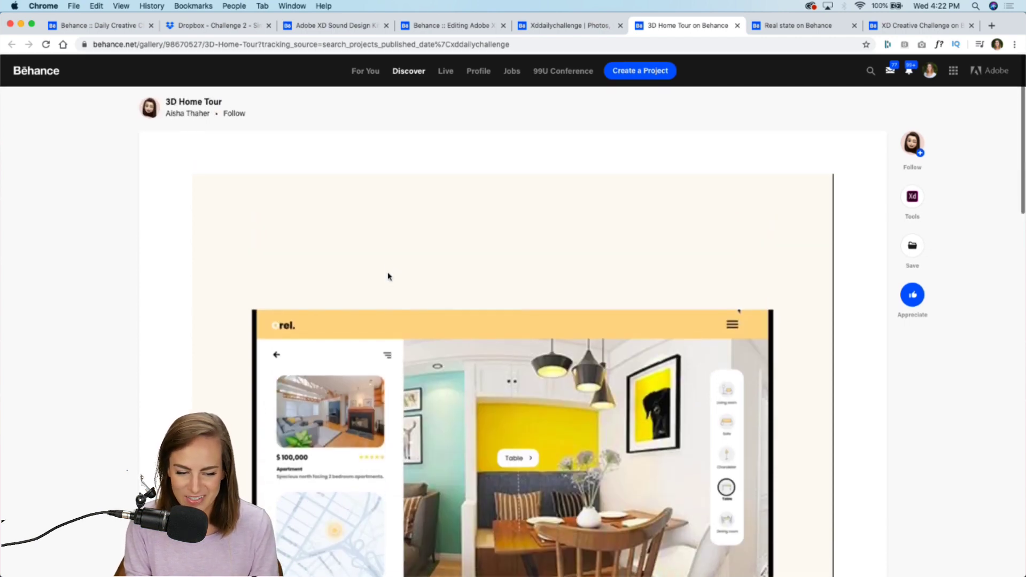
- Switch to the Real state project and watch its Stone departments prototype video in full screen before returning to the page
{"action": "left_click", "coordinate": [776, 32]}
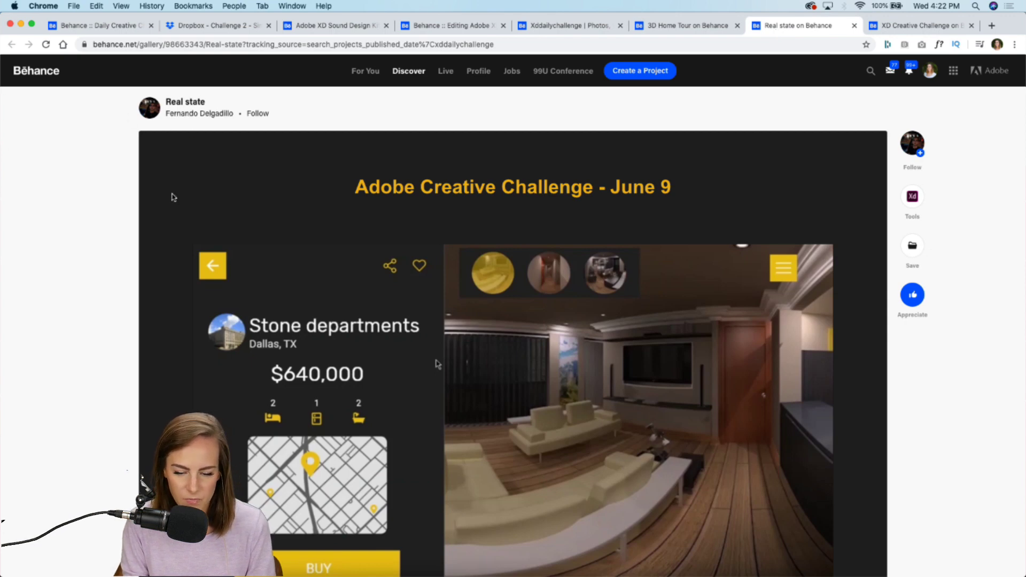
{"action": "scroll", "coordinate": [173, 197], "scroll_direction": "down", "scroll_amount": 3}
{"action": "scroll", "coordinate": [171, 193], "scroll_direction": "down", "scroll_amount": 2}
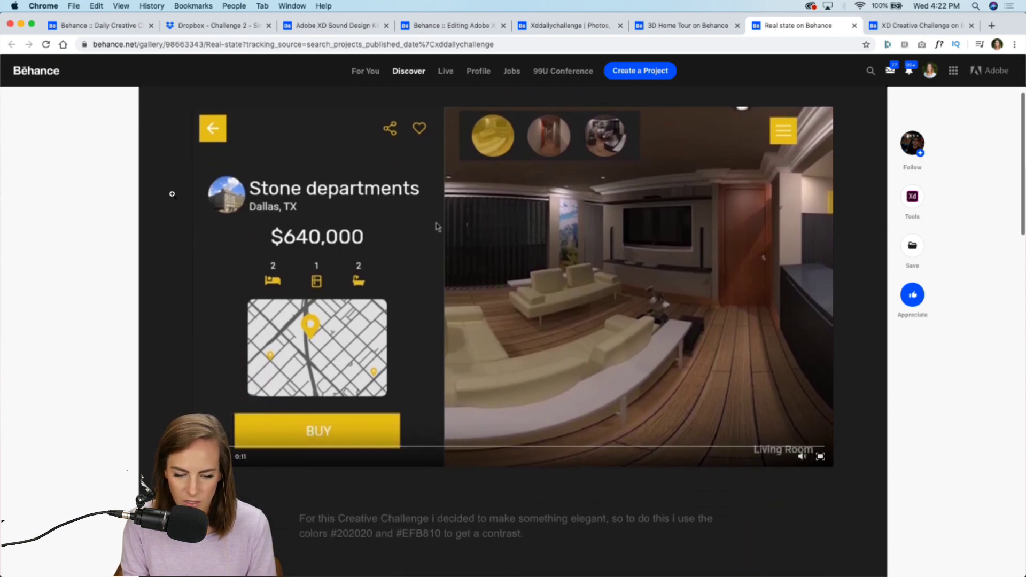
{"action": "left_click", "coordinate": [819, 454]}
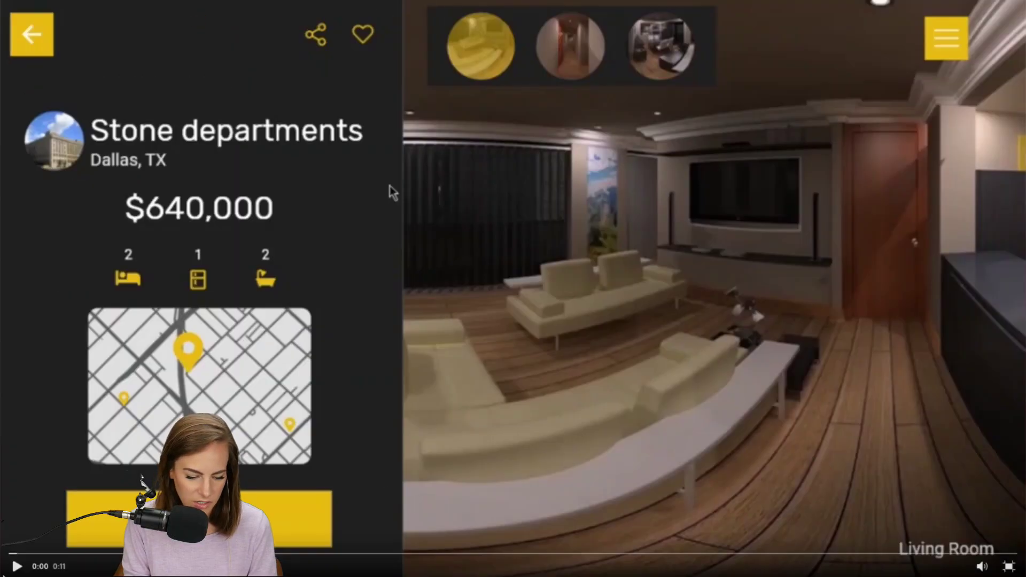
{"action": "left_click", "coordinate": [16, 568]}
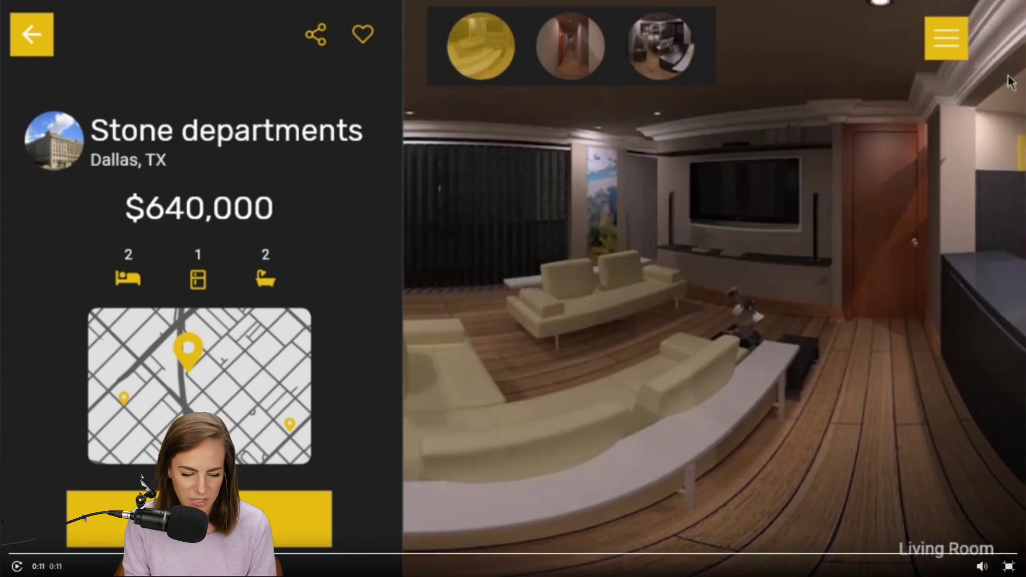
{"action": "left_click", "coordinate": [209, 407]}
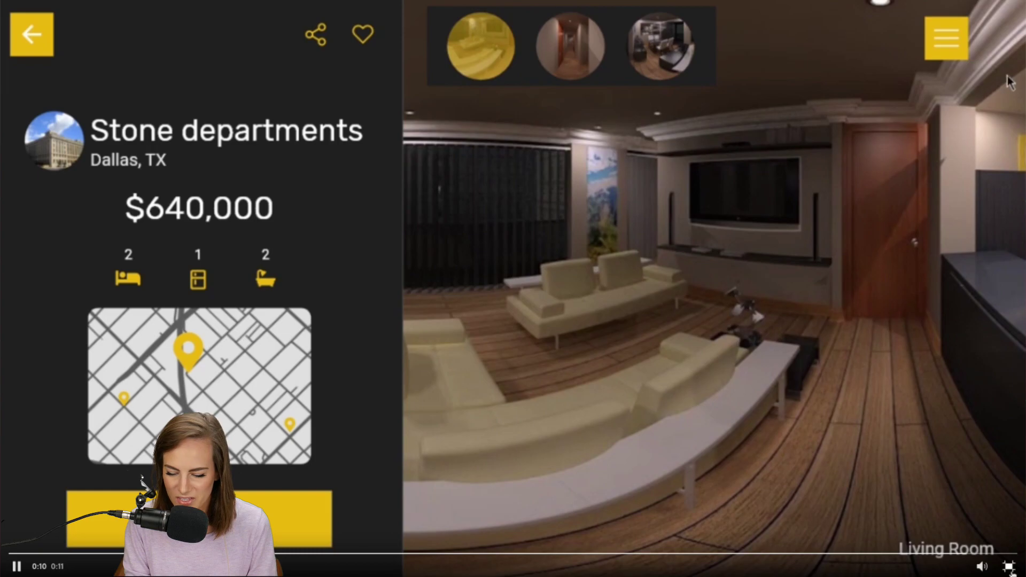
{"action": "left_click", "coordinate": [1009, 567]}
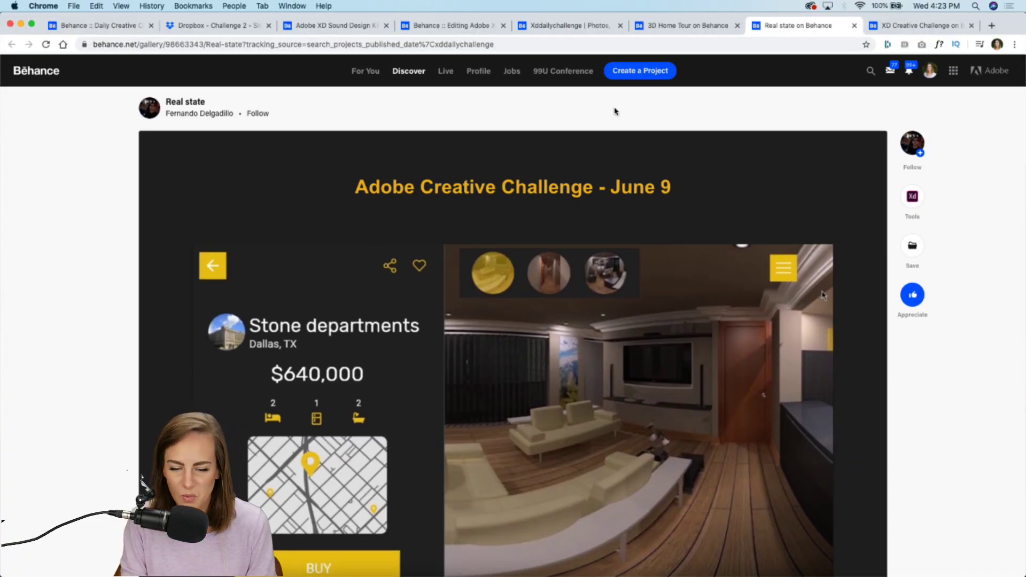
- Switch to the XD Creative Challenge project, watch its McLaren 765LT video in full screen, and look over the screen images below it
{"action": "left_click", "coordinate": [893, 28]}
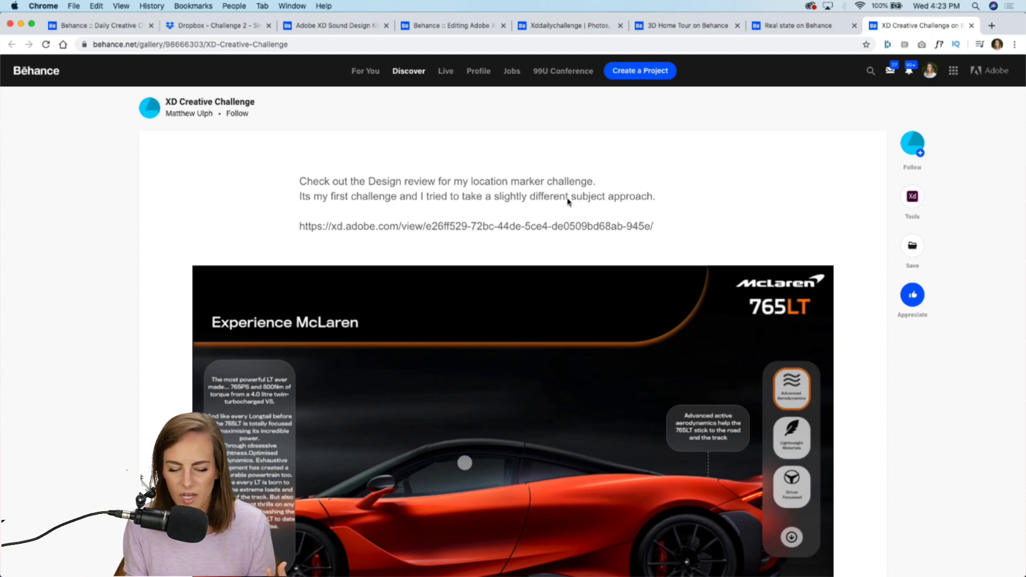
{"action": "scroll", "coordinate": [568, 201], "scroll_direction": "down", "scroll_amount": 4}
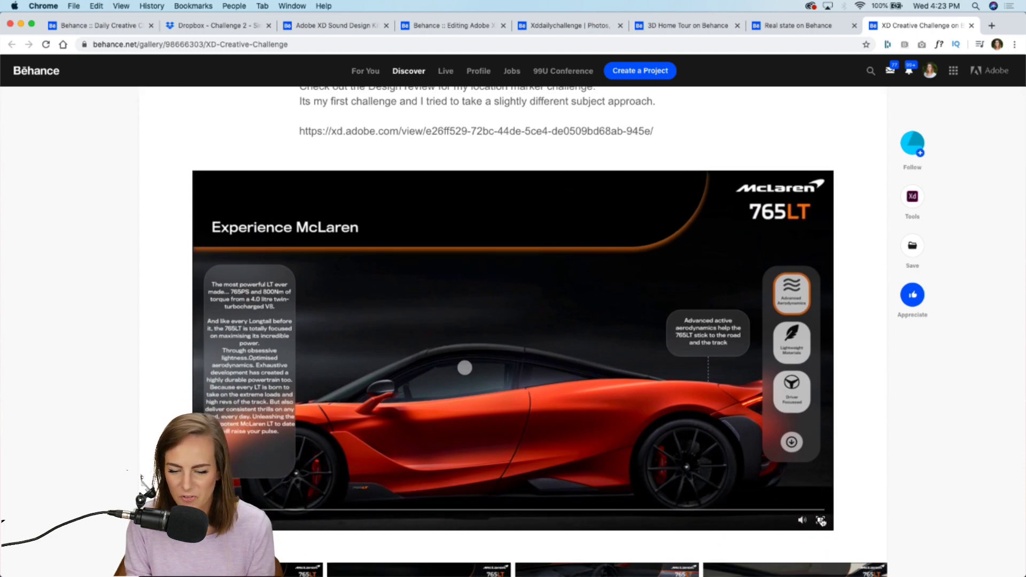
{"action": "left_click", "coordinate": [821, 521]}
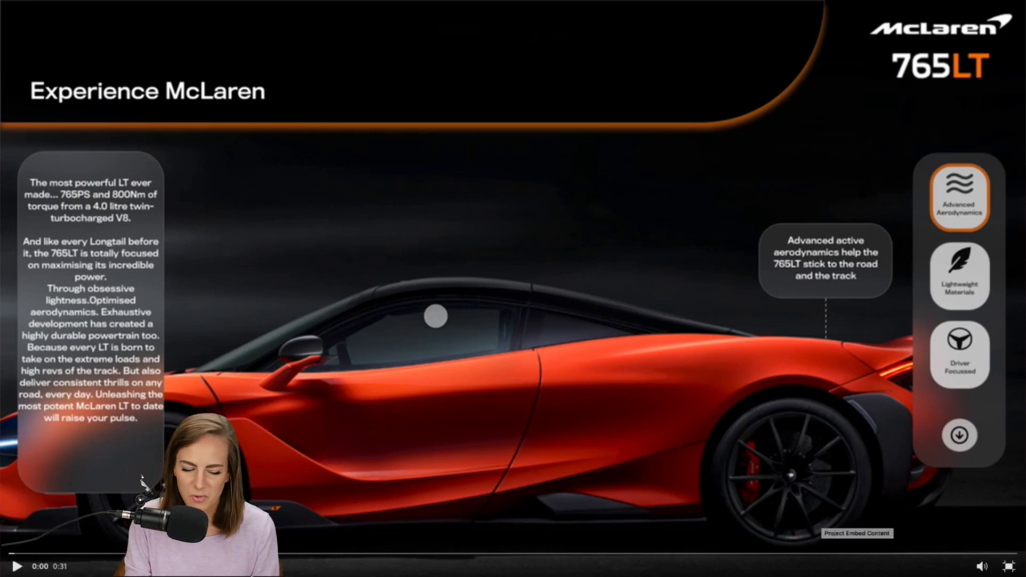
{"action": "left_click", "coordinate": [17, 568]}
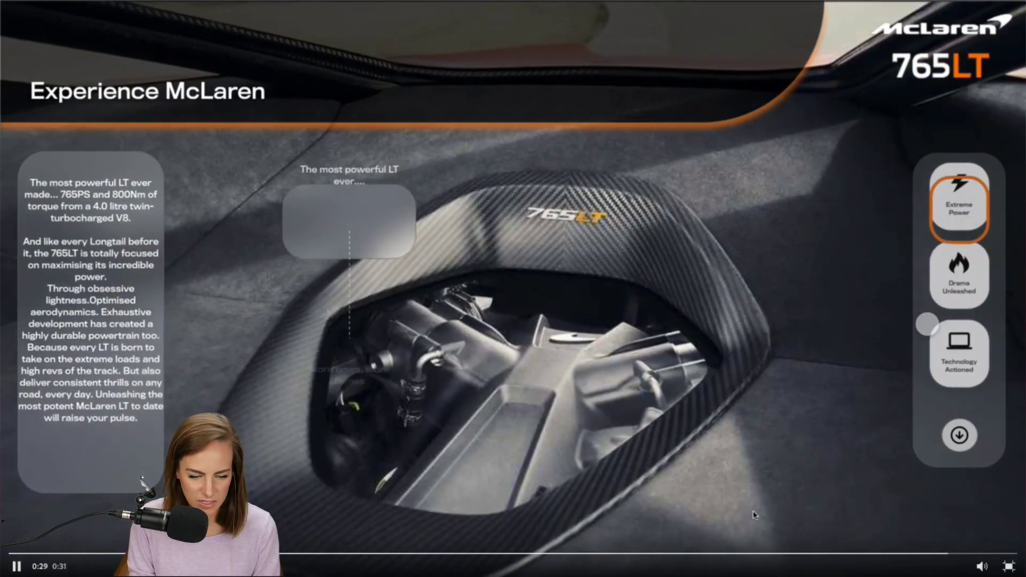
{"action": "left_click", "coordinate": [1008, 567]}
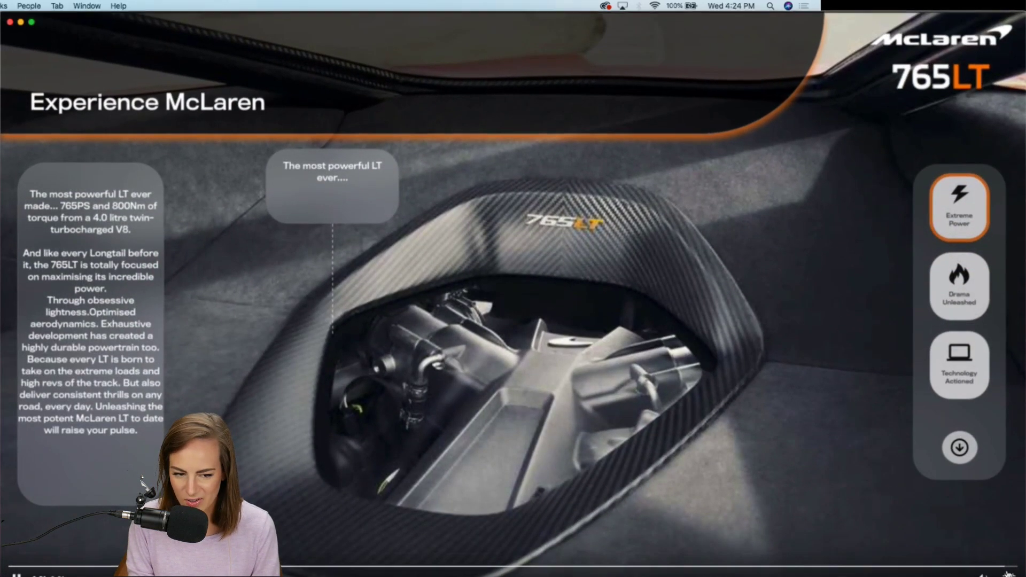
{"action": "scroll", "coordinate": [62, 372], "scroll_direction": "down", "scroll_amount": 7}
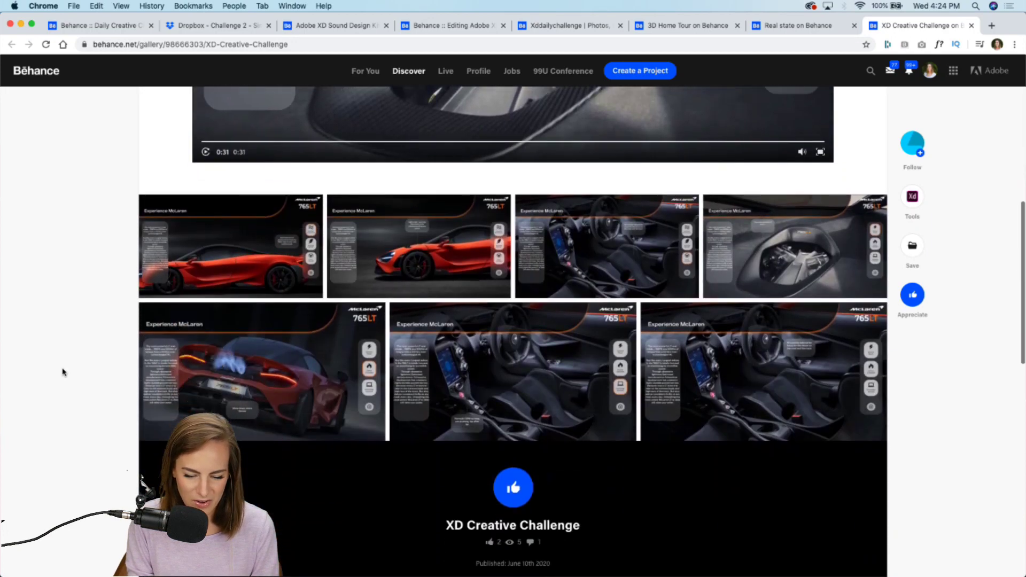
{"action": "scroll", "coordinate": [63, 373], "scroll_direction": "up", "scroll_amount": 10}
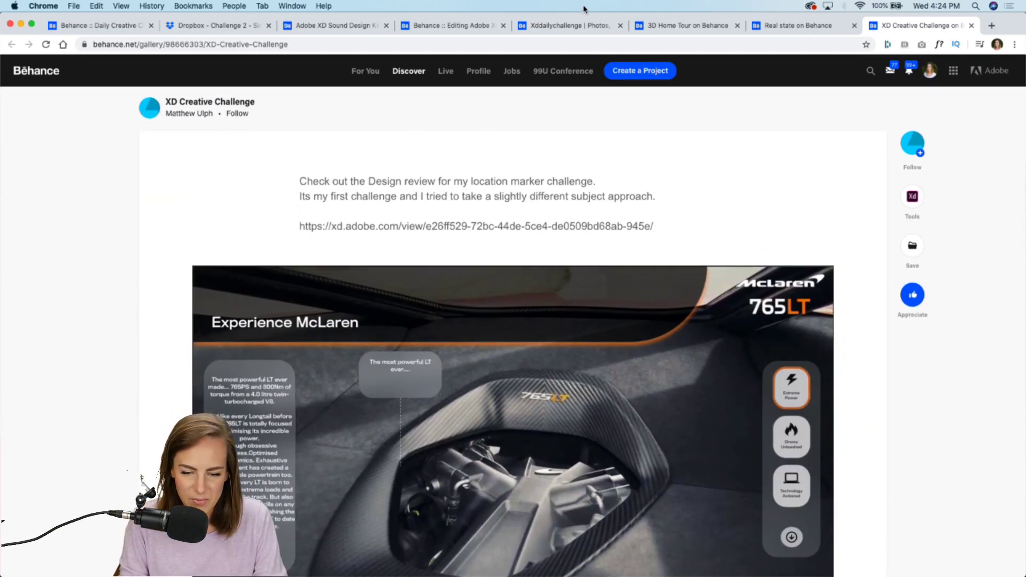
- Return to the xddailychallenge search results, open the Real Estate Website Virtual Tour project in a new tab, and skim its page
{"action": "left_click", "coordinate": [580, 25]}
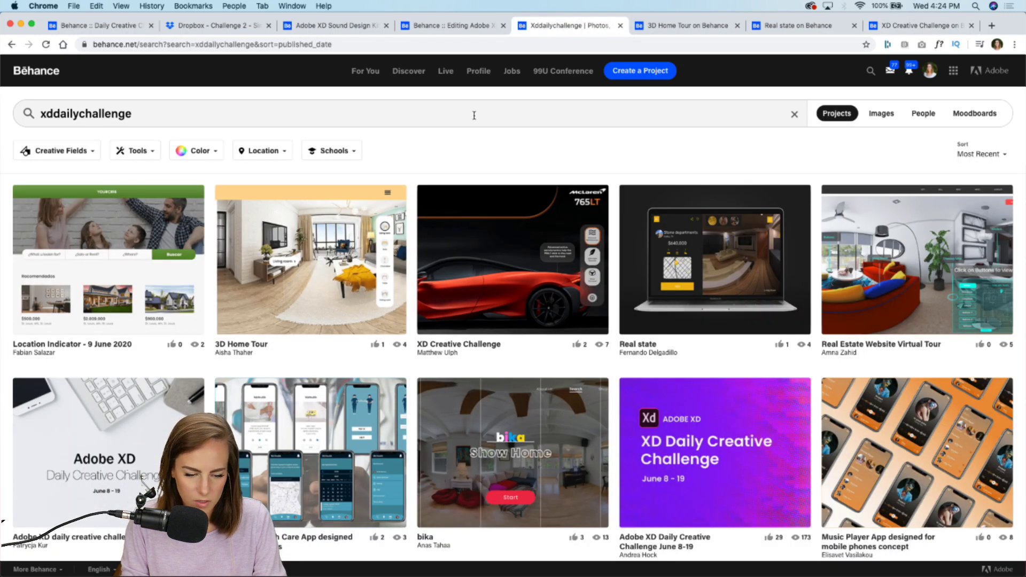
{"action": "right_click", "coordinate": [885, 241]}
{"action": "left_click", "coordinate": [908, 241]}
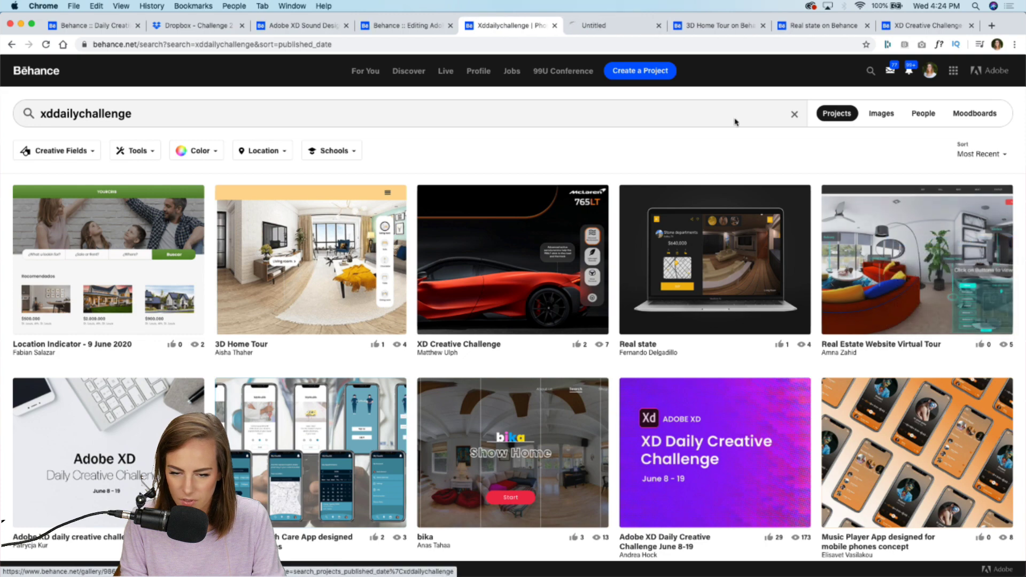
{"action": "left_click", "coordinate": [592, 29]}
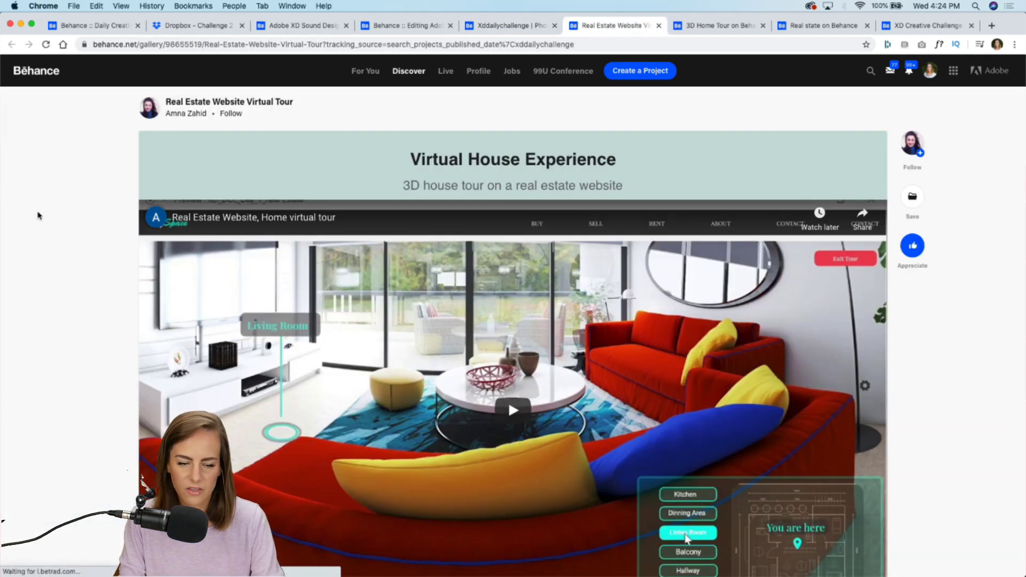
{"action": "scroll", "coordinate": [114, 257], "scroll_direction": "down", "scroll_amount": 2}
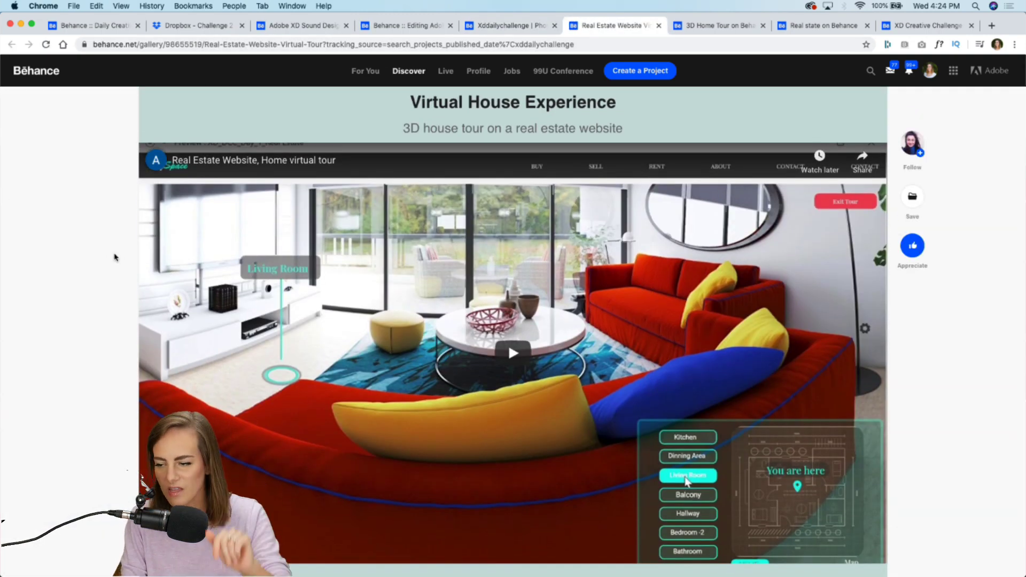
{"action": "scroll", "coordinate": [114, 258], "scroll_direction": "down", "scroll_amount": 1}
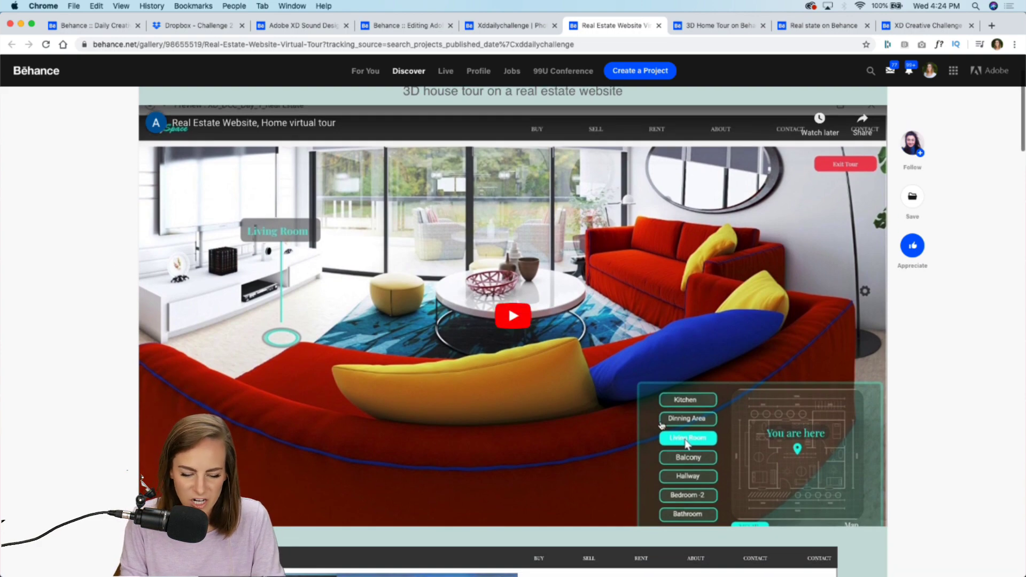
{"action": "scroll", "coordinate": [660, 427], "scroll_direction": "down", "scroll_amount": 7}
{"action": "scroll", "coordinate": [662, 426], "scroll_direction": "up", "scroll_amount": 10}
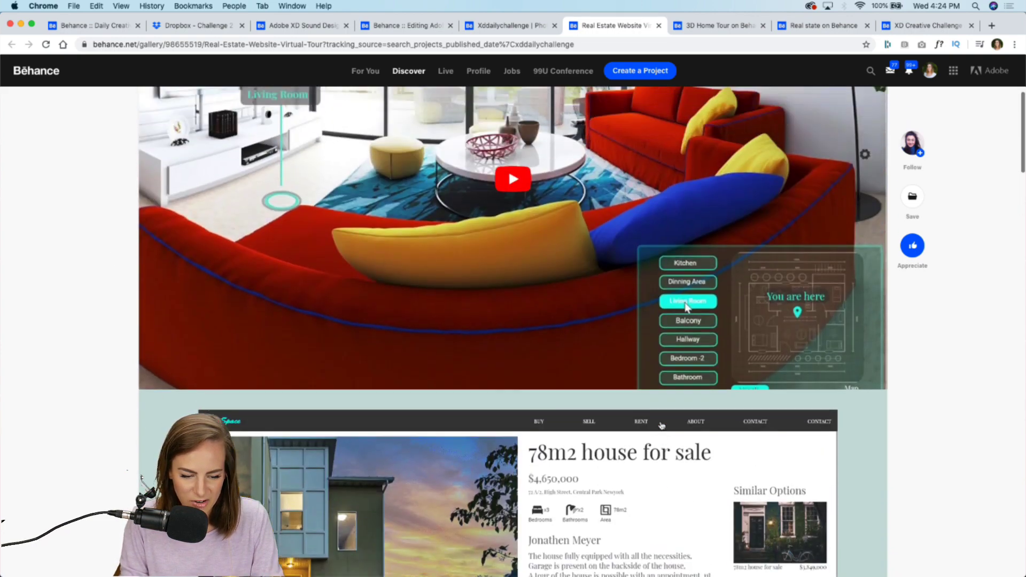
{"action": "scroll", "coordinate": [570, 282], "scroll_direction": "up", "scroll_amount": 1}
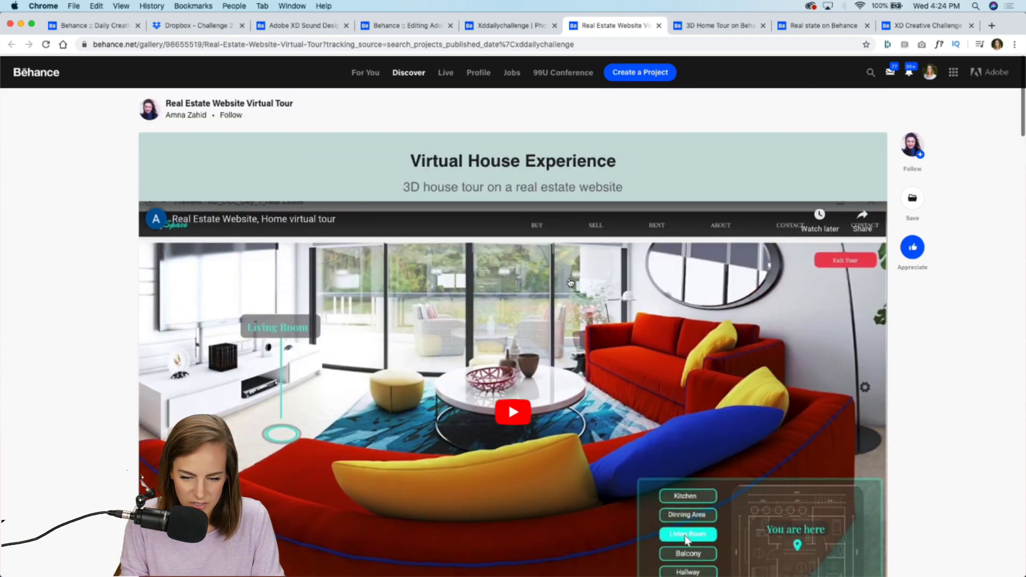
- Play and replay the home virtual tour video in full screen, and return to the project page
{"action": "left_click", "coordinate": [459, 285]}
{"action": "scroll", "coordinate": [459, 286], "scroll_direction": "down", "scroll_amount": 3}
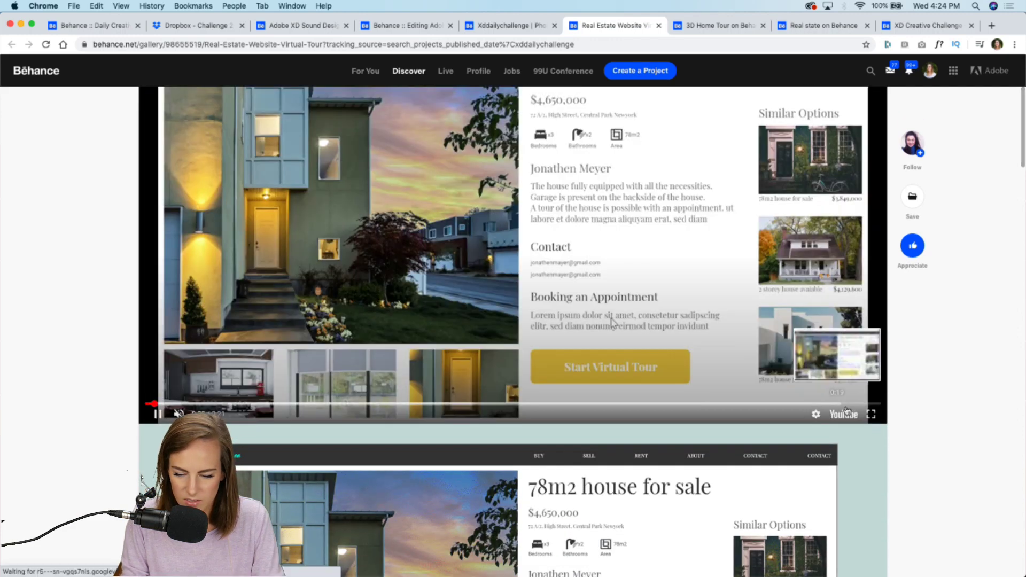
{"action": "left_click", "coordinate": [871, 415]}
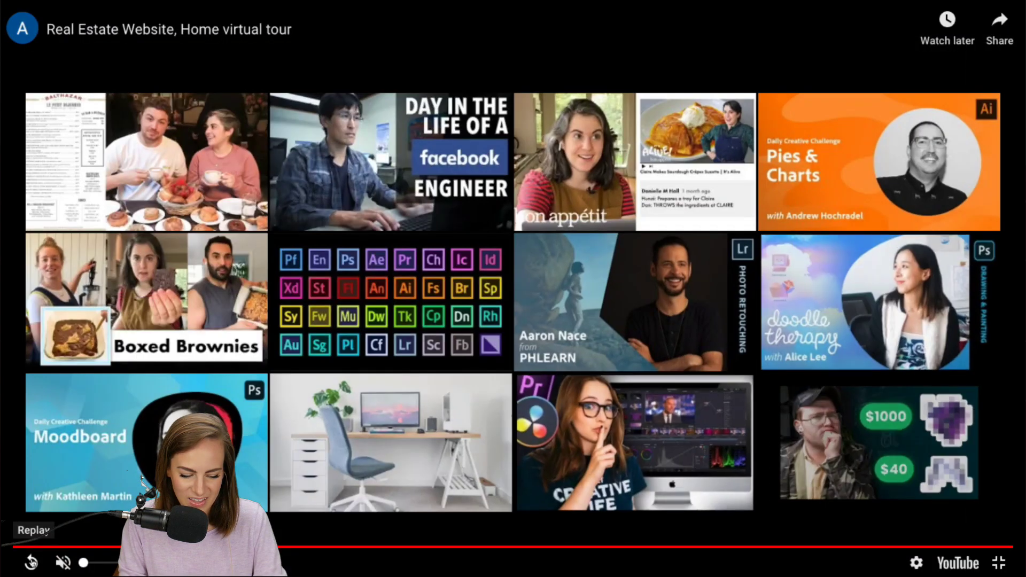
{"action": "left_click", "coordinate": [38, 559]}
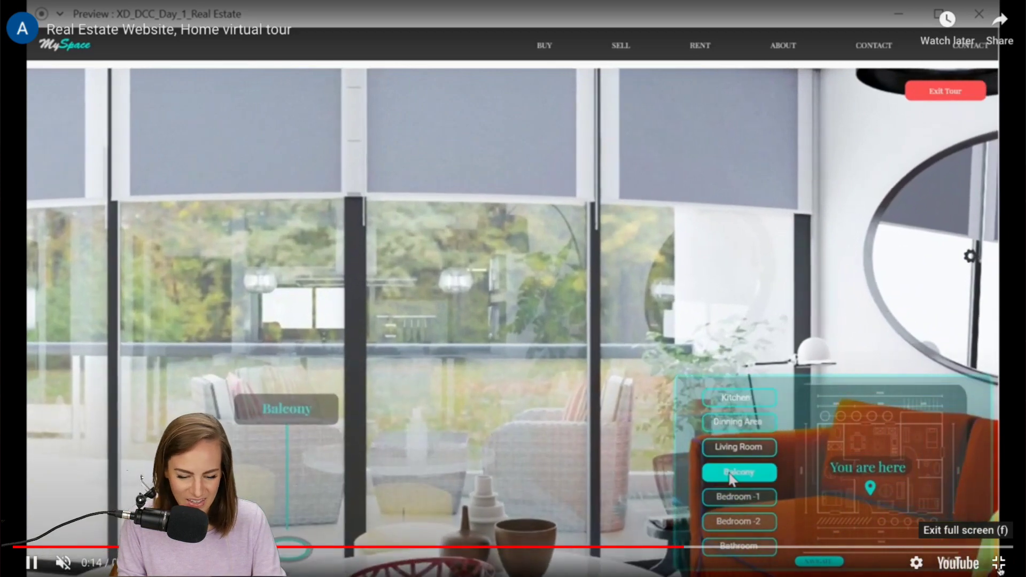
{"action": "left_click", "coordinate": [1000, 565]}
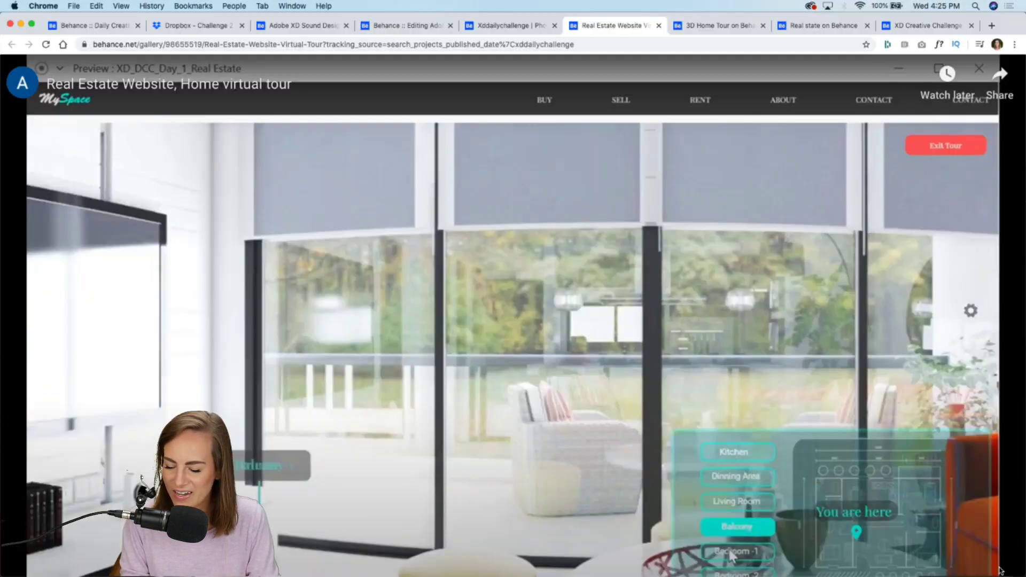